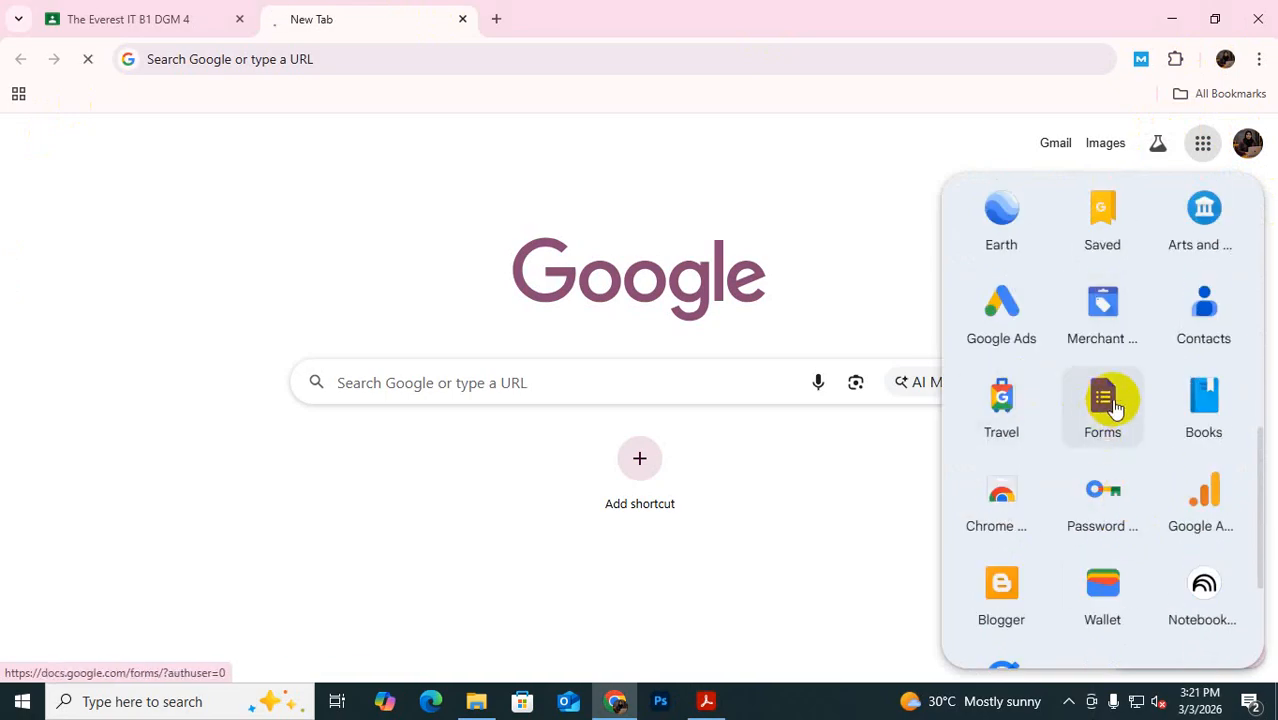
# Open Google Forms and create a new blank form
pyautogui.click(1103, 404)
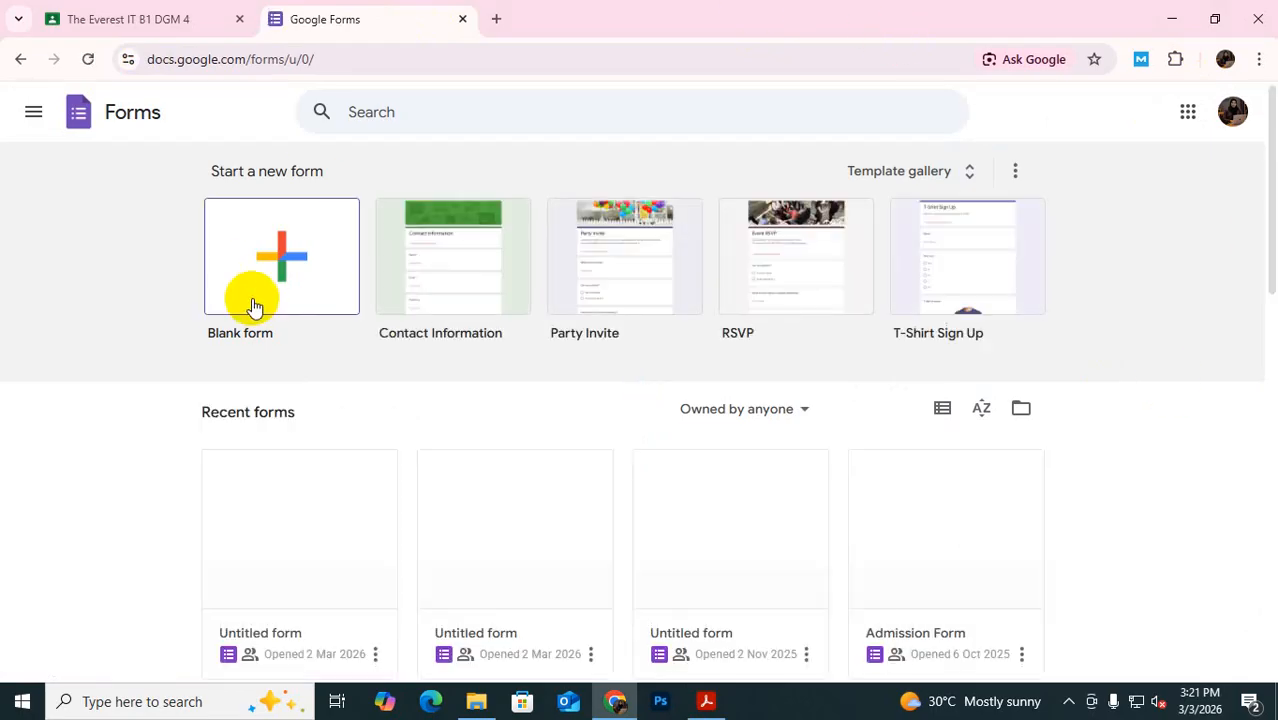
pyautogui.click(285, 260)
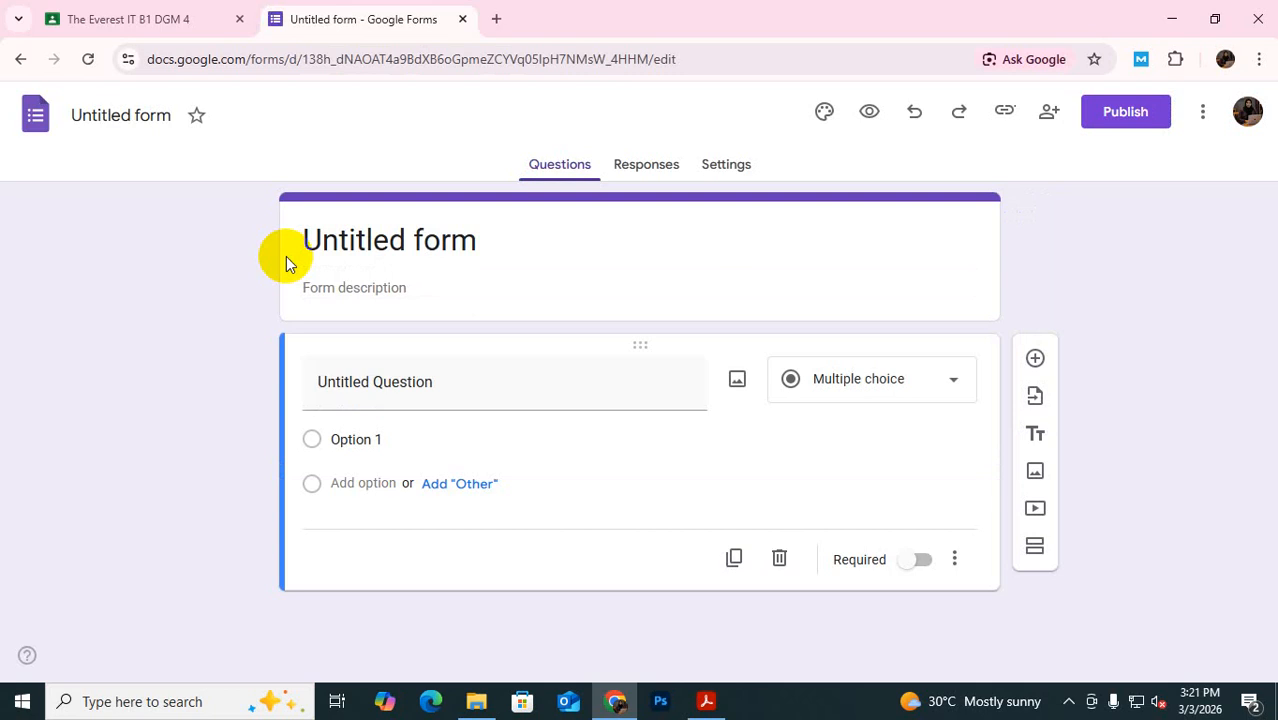
pyautogui.click(425, 240)
pyautogui.moveTo(490, 240); pyautogui.dragTo(285, 245)
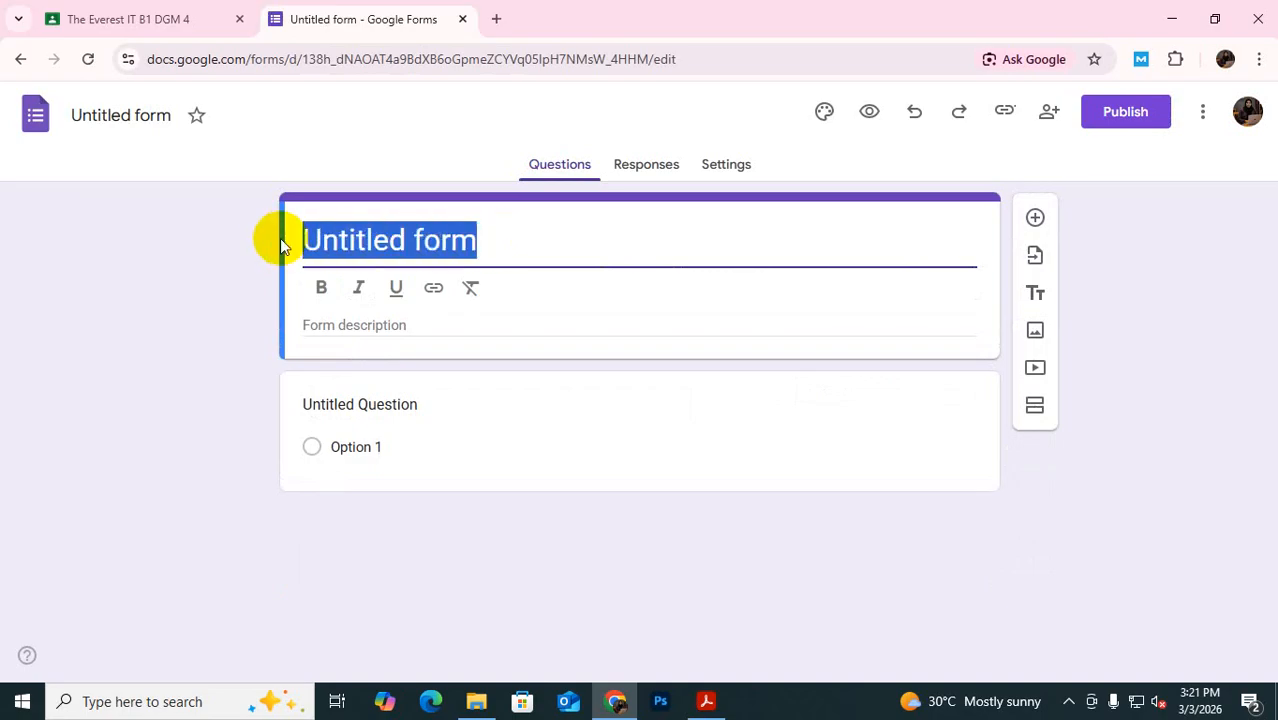
pyautogui.press('BackSpace')
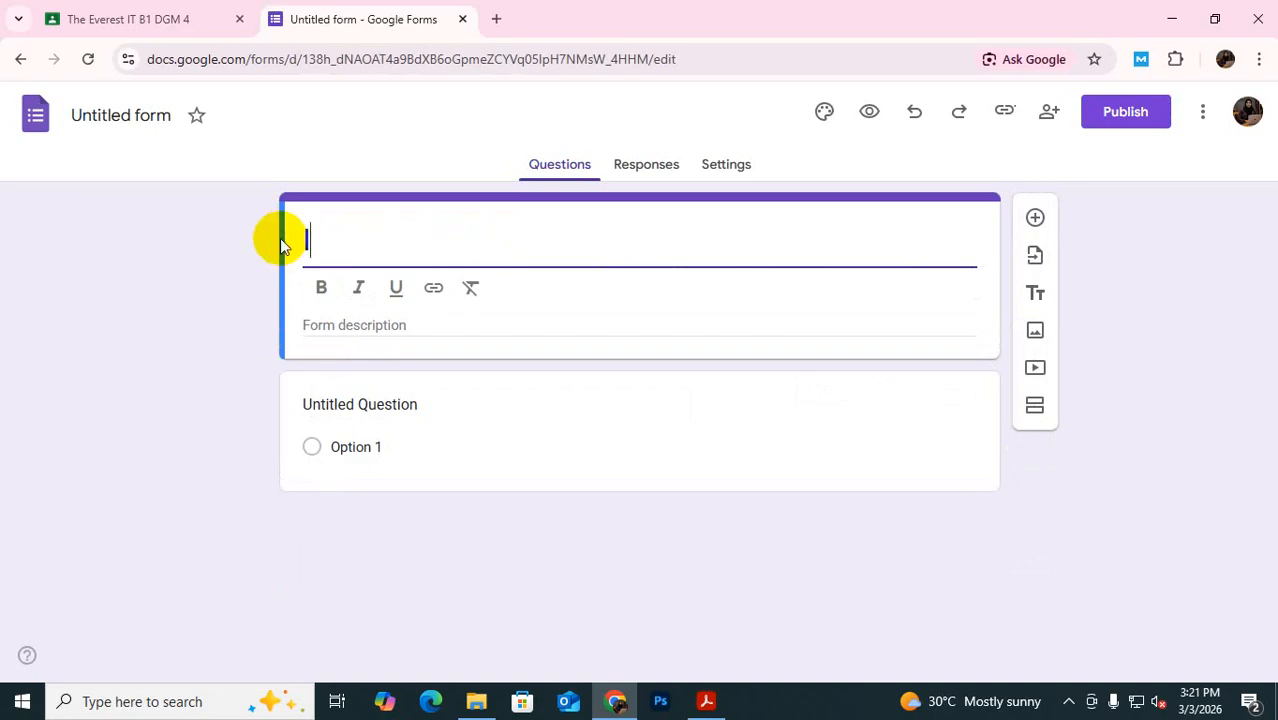
pyautogui.write('Invita')
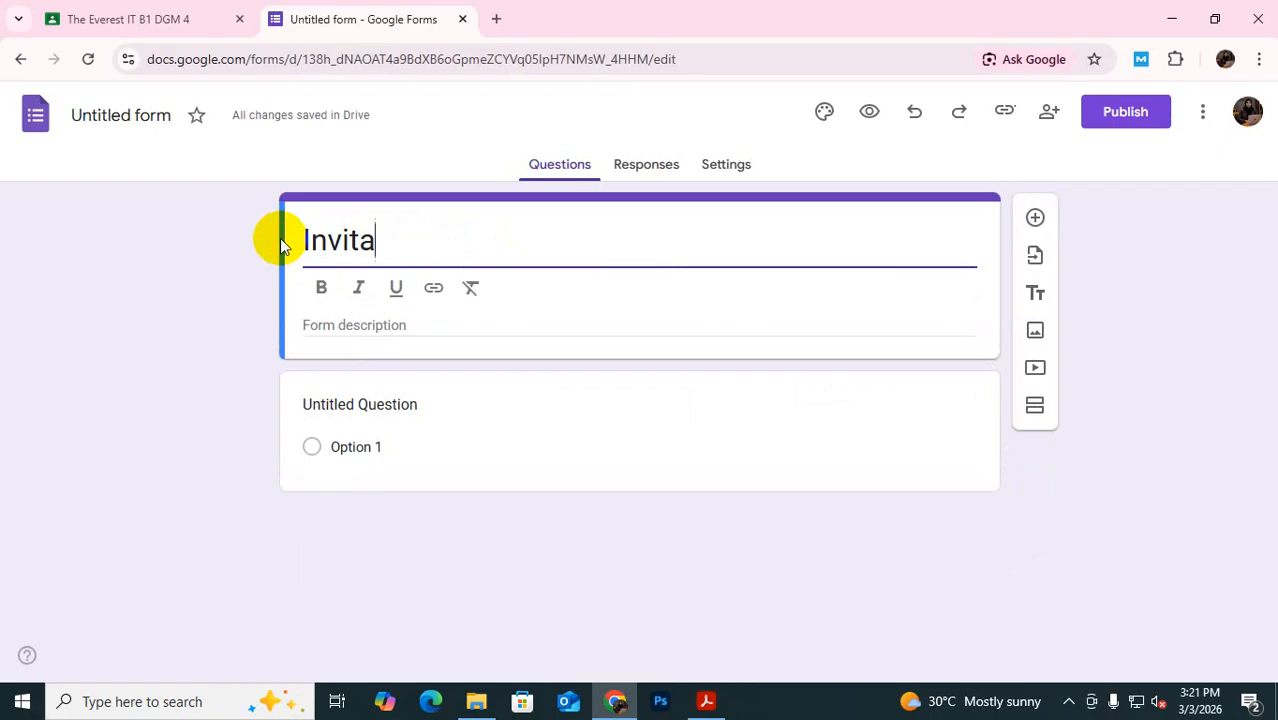
pyautogui.press('BackSpace')
pyautogui.press('BackSpace')
pyautogui.press('BackSpace')
pyautogui.press('BackSpace')
pyautogui.press('BackSpace')
pyautogui.press('BackSpace')
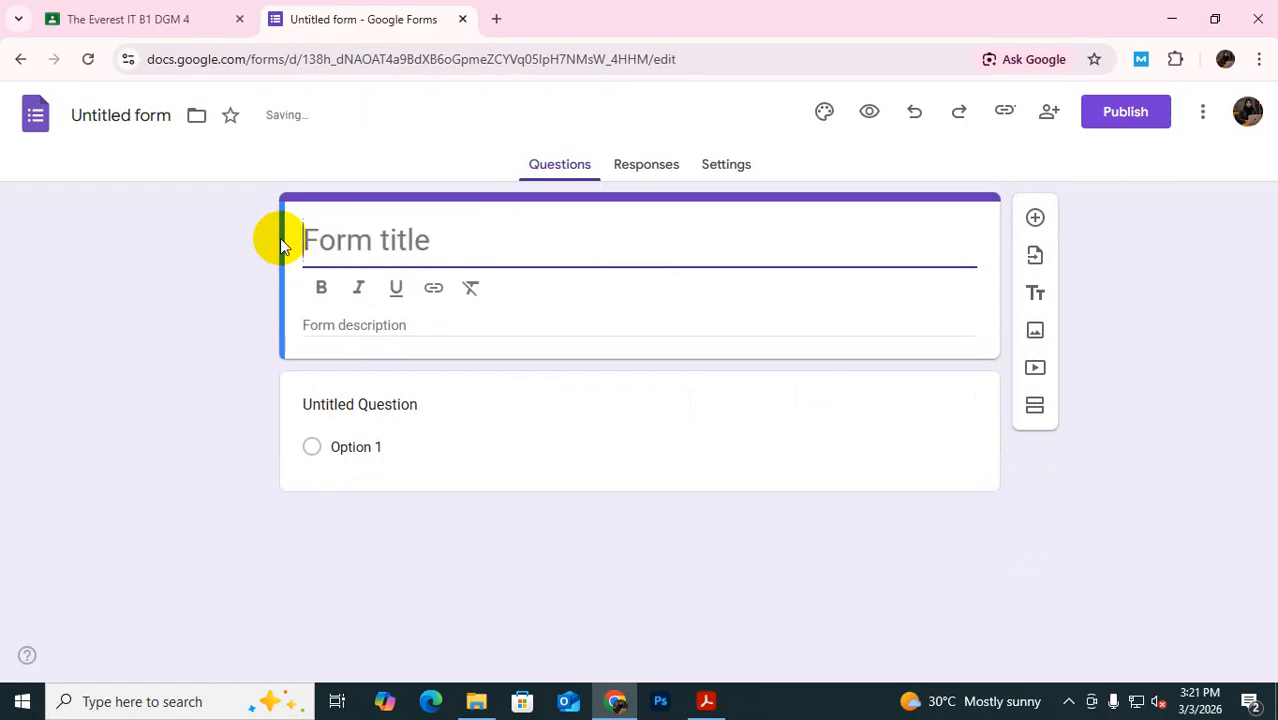
pyautogui.write('Part')
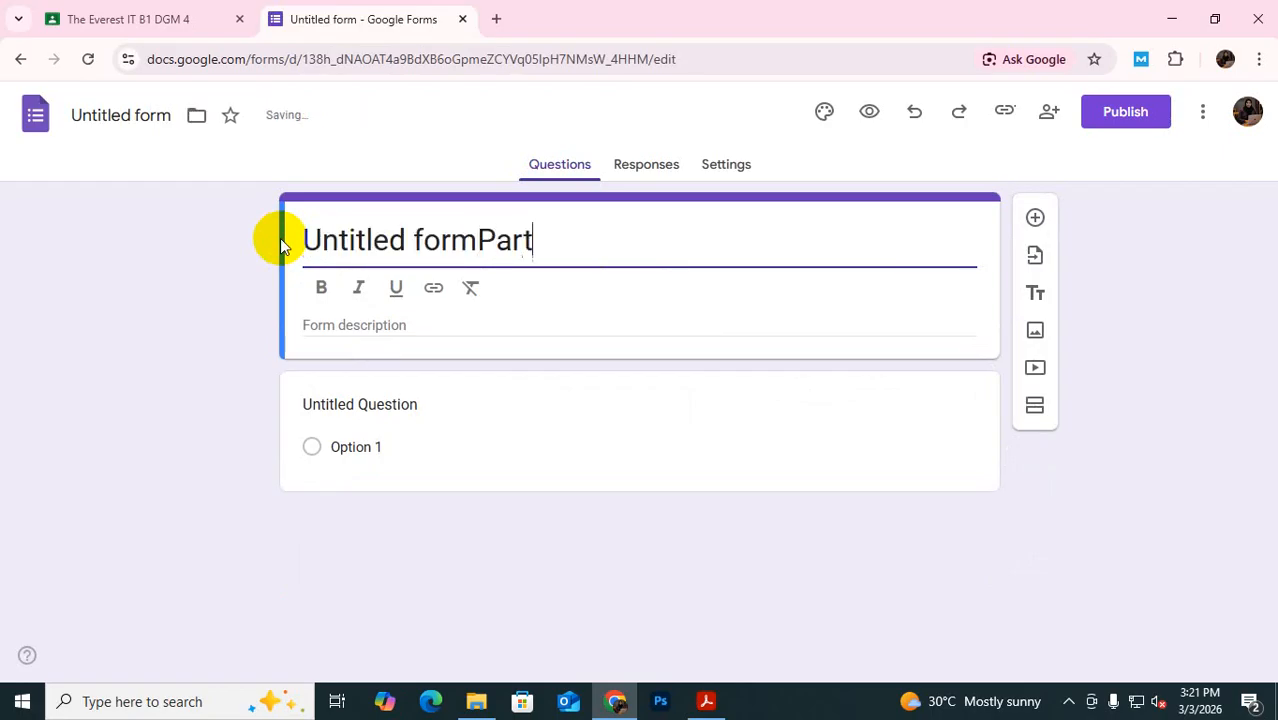
pyautogui.write('y')
pyautogui.press('BackSpace')
pyautogui.press('BackSpace')
pyautogui.press('BackSpace')
pyautogui.press('BackSpace')
pyautogui.press('BackSpace')
pyautogui.press('BackSpace')
pyautogui.press('BackSpace')
pyautogui.press('BackSpace')
pyautogui.press('BackSpace')
pyautogui.press('BackSpace')
pyautogui.press('BackSpace')
pyautogui.press('BackSpace')
pyautogui.press('BackSpace')
pyautogui.press('BackSpace')
pyautogui.press('BackSpace')
pyautogui.press('BackSpace')
pyautogui.press('BackSpace')
pyautogui.press('BackSpace')
pyautogui.press('BackSpace')
# Enter "Party Invitation" as the form title and remove the default "Untitled form" text in front of it
pyautogui.write('Party Invitation')
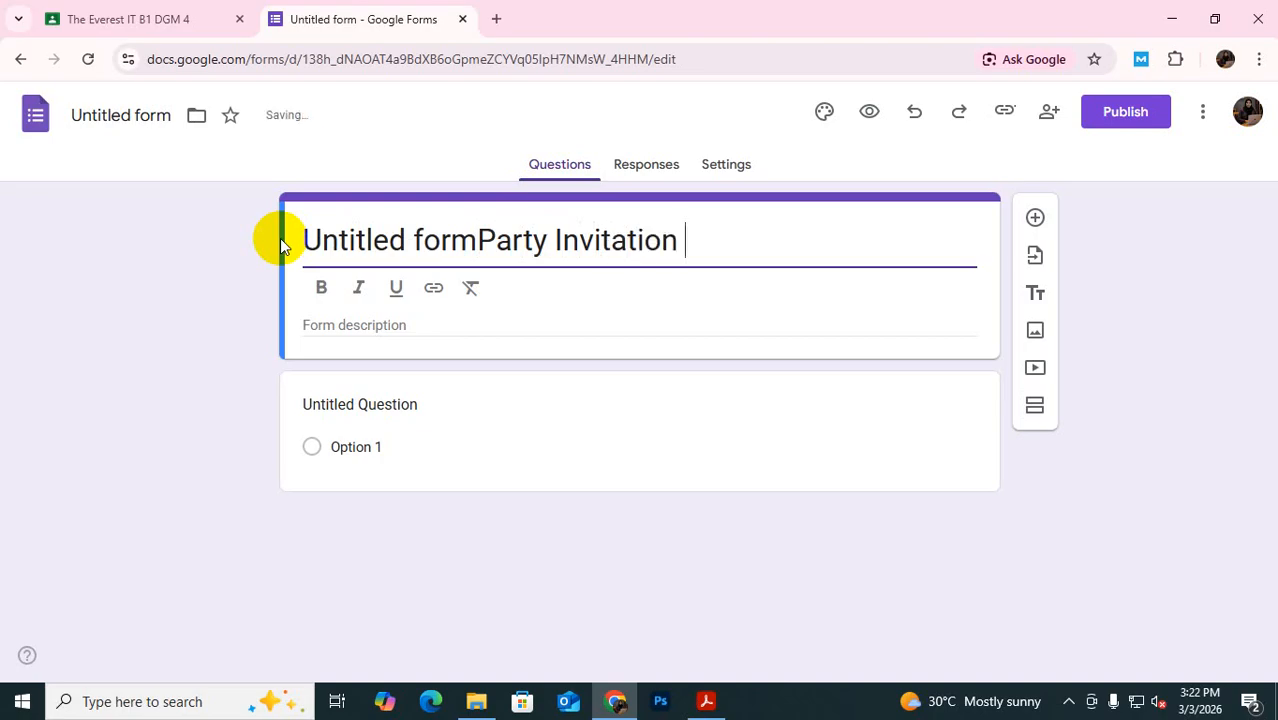
pyautogui.click(479, 248)
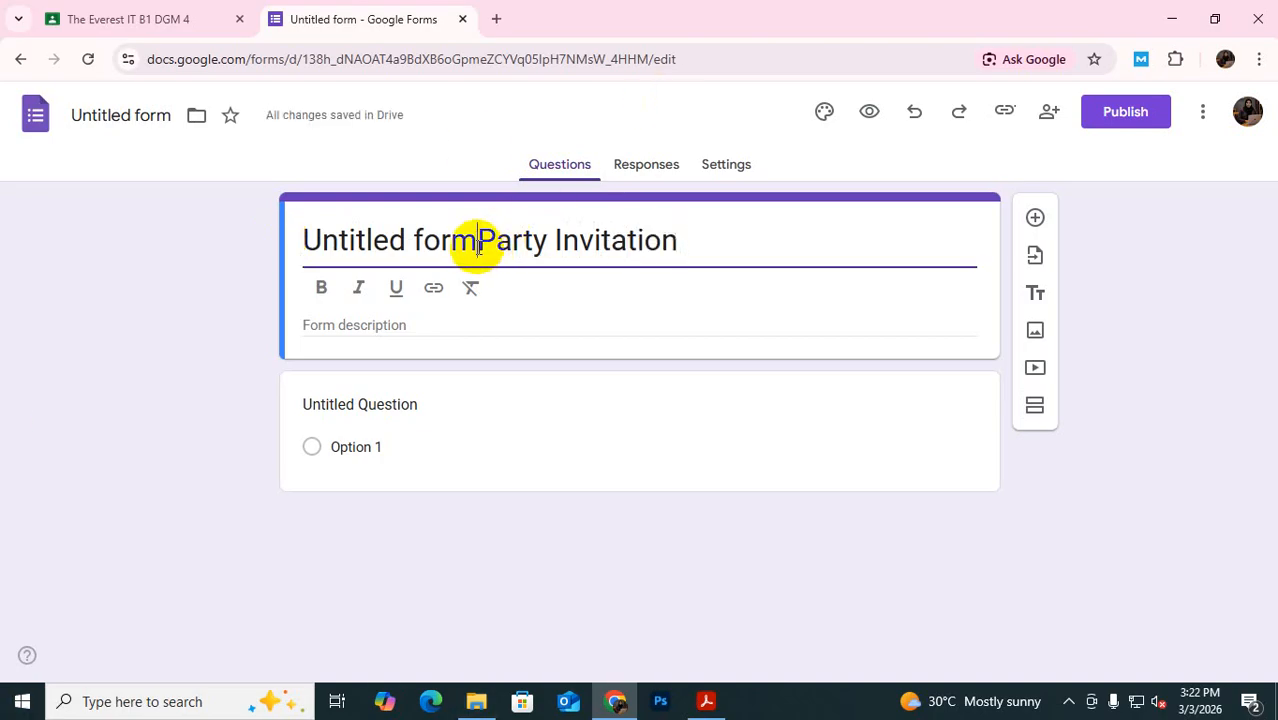
pyautogui.press('BackSpace')
pyautogui.press('BackSpace')
pyautogui.press('BackSpace')
pyautogui.press('BackSpace')
pyautogui.press('BackSpace')
pyautogui.press('BackSpace')
pyautogui.press('BackSpace')
pyautogui.press('BackSpace')
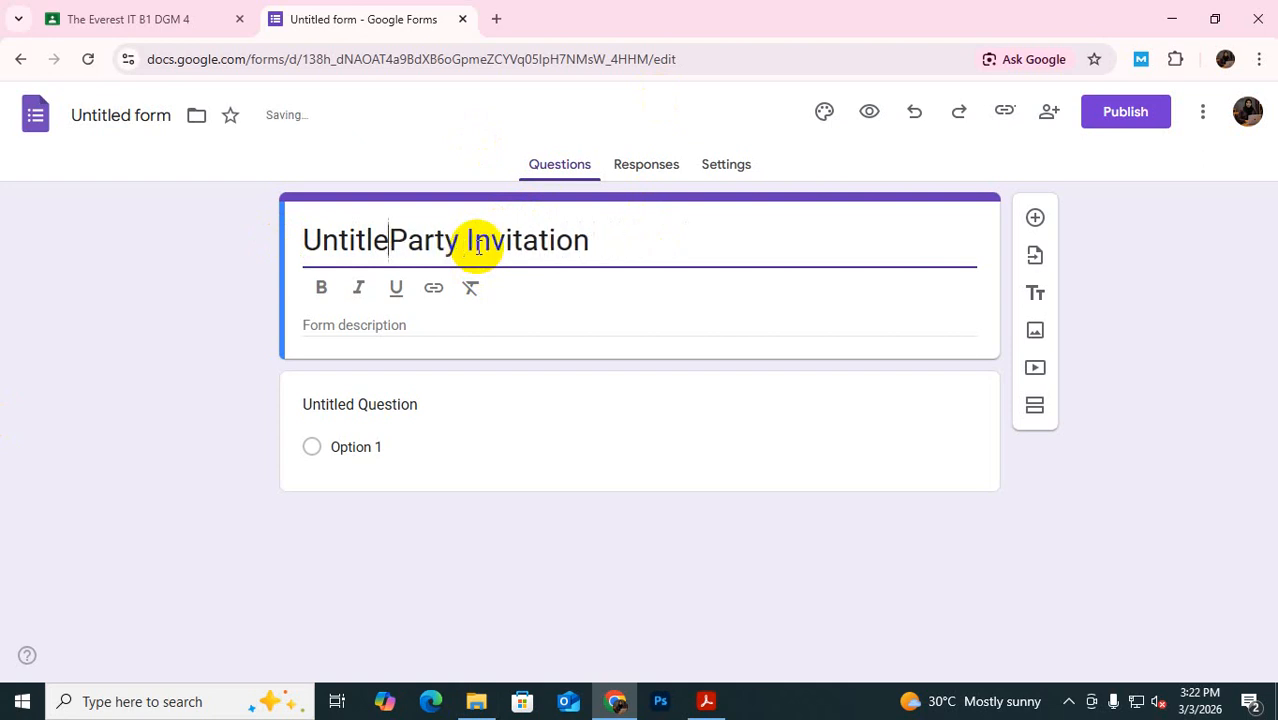
pyautogui.press('BackSpace')
pyautogui.press('BackSpace')
pyautogui.press('BackSpace')
pyautogui.press('BackSpace')
pyautogui.press('BackSpace')
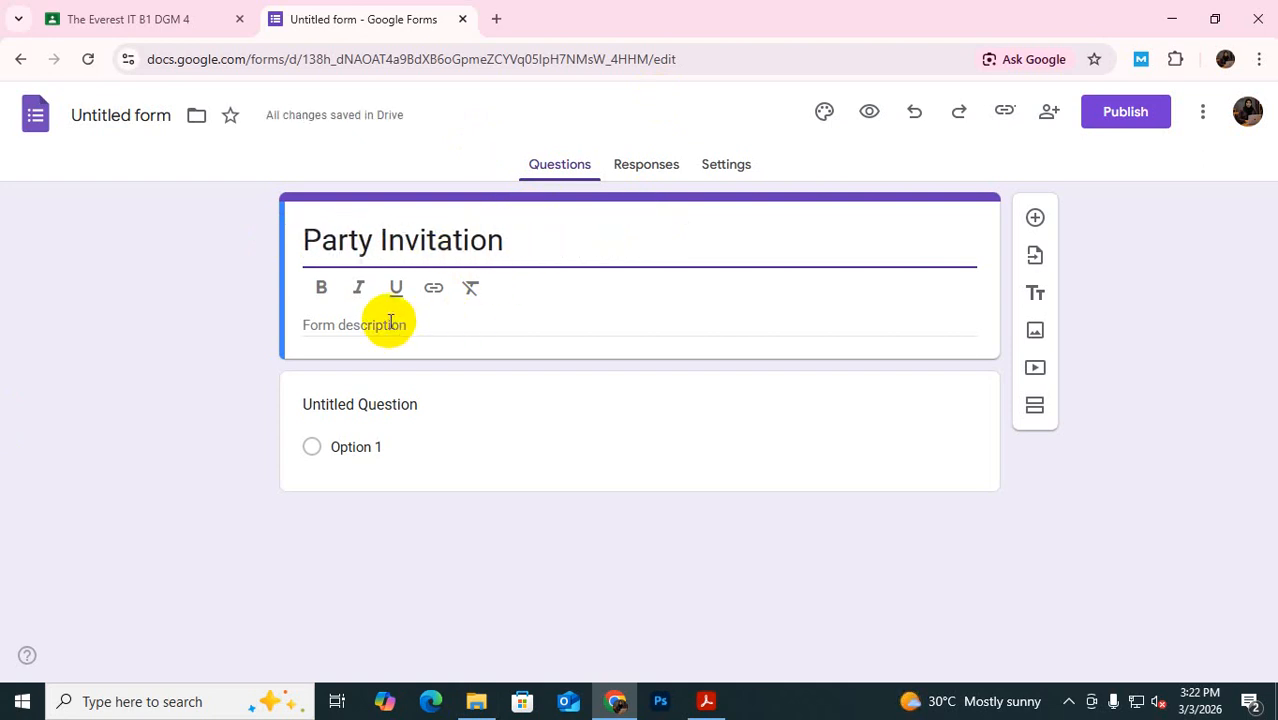
# Set the form description to "you are invited to Birthday Party"
pyautogui.click(391, 326)
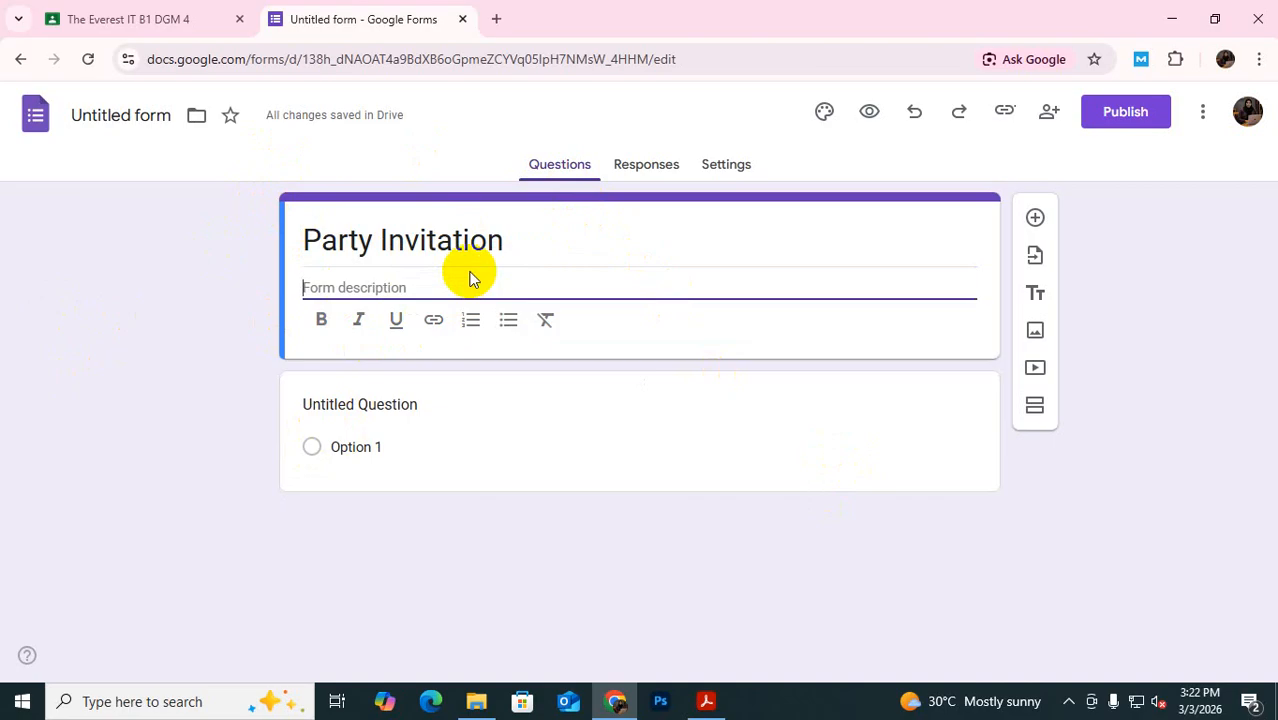
pyautogui.write('Birthday Pa')
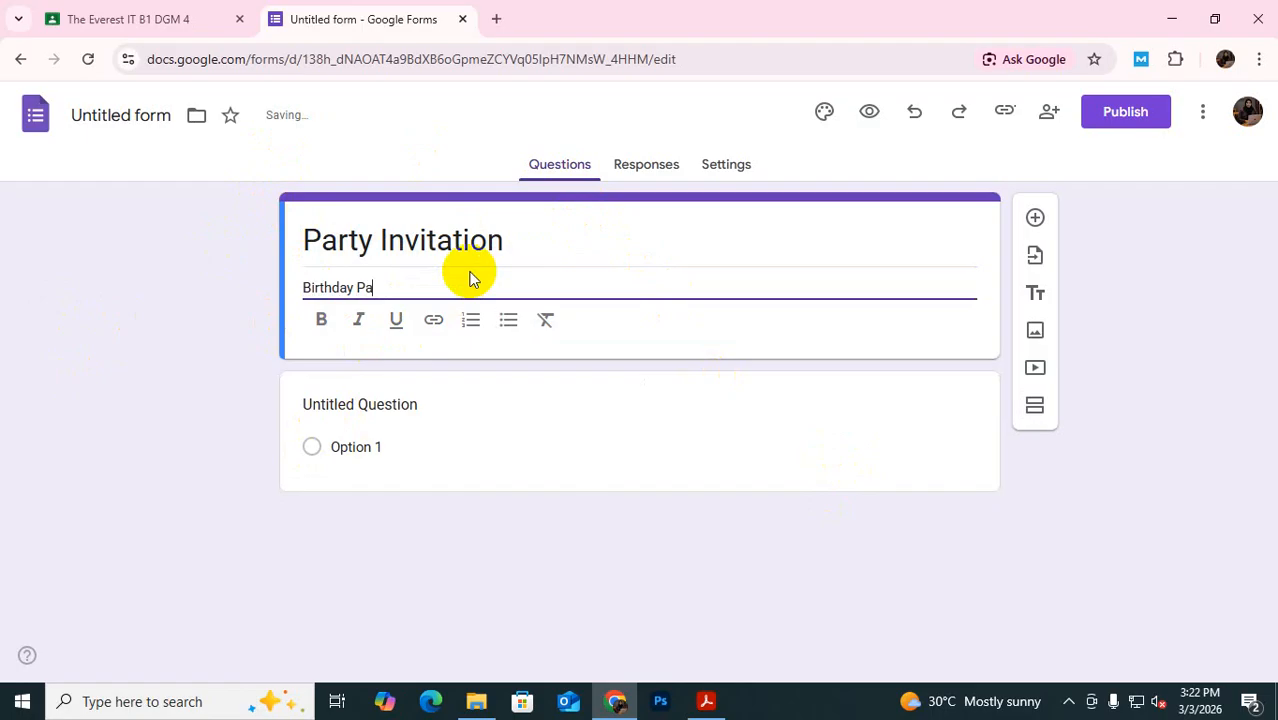
pyautogui.write('rty')
pyautogui.click(303, 287)
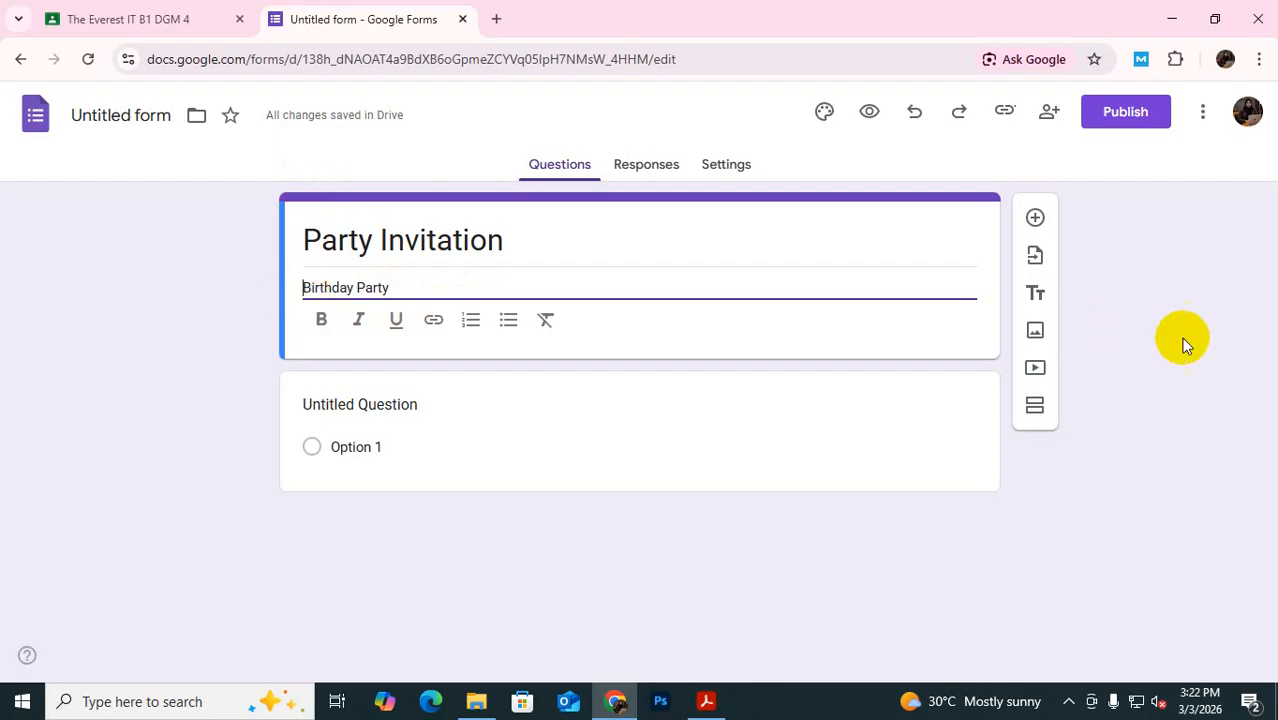
pyautogui.write('you ar')
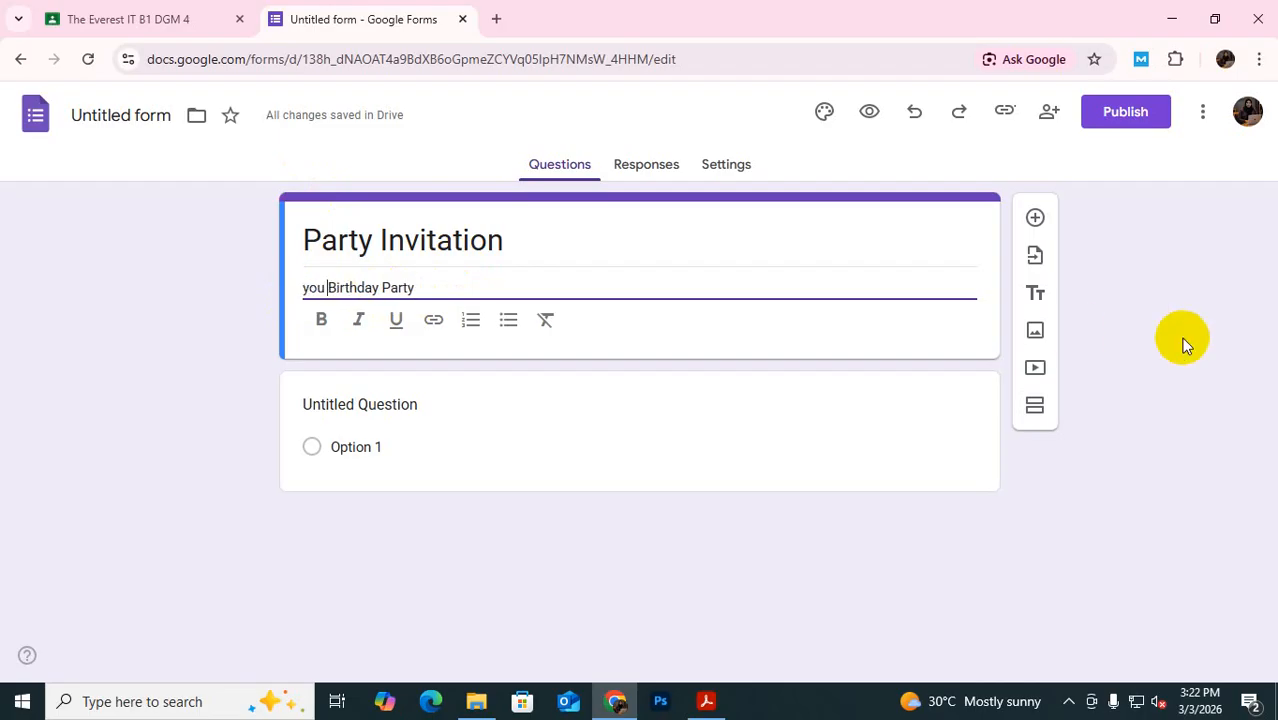
pyautogui.write('e inv')
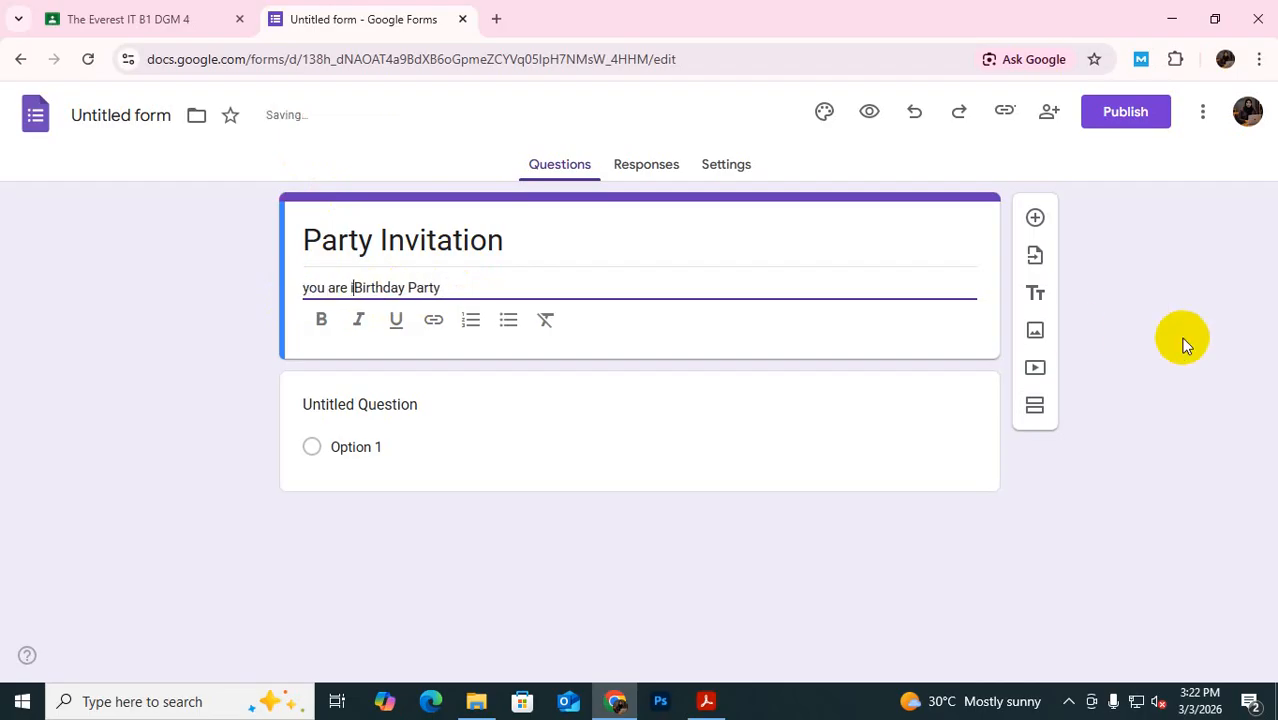
pyautogui.write('ited ')
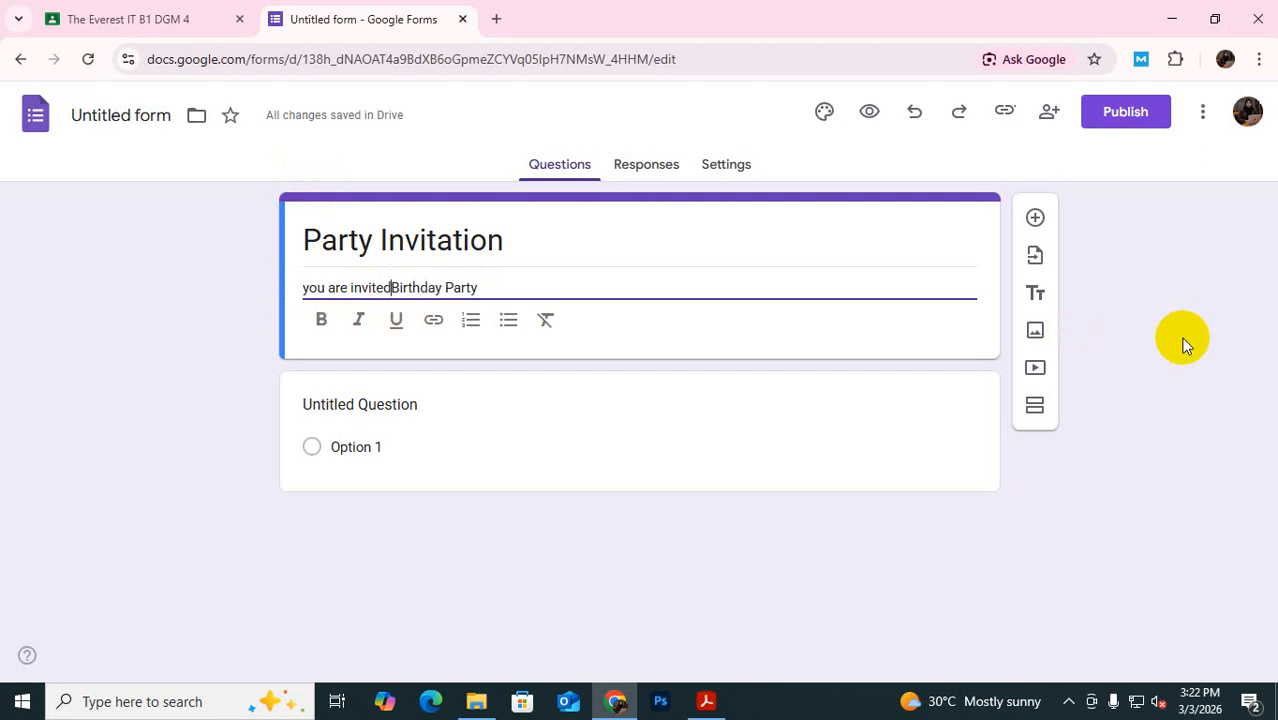
pyautogui.write('to')
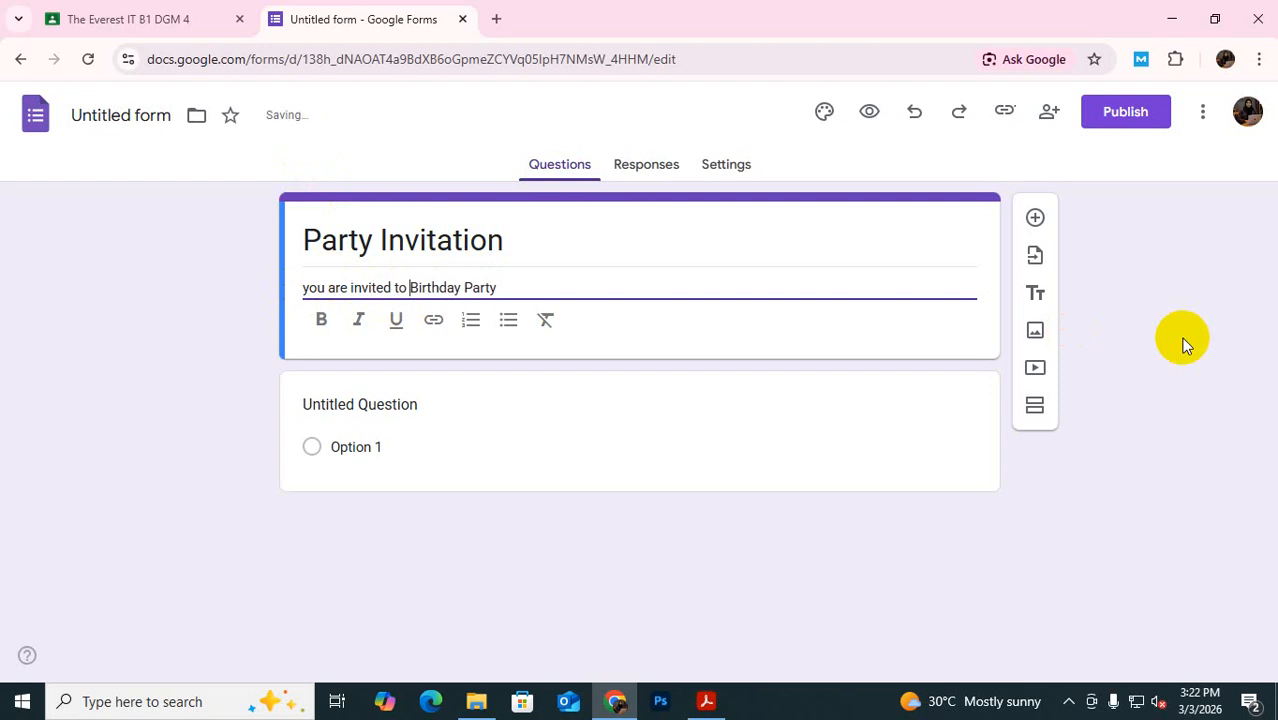
pyautogui.click(514, 290)
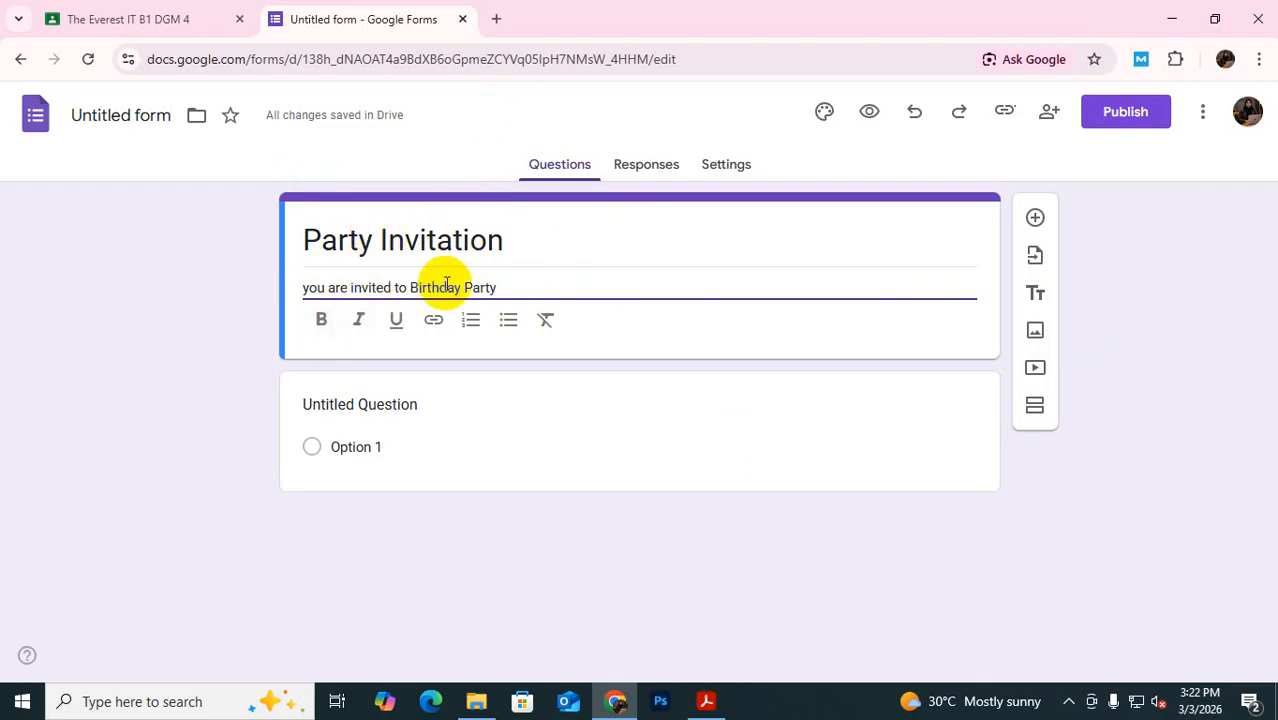
# Format the Party Invitation form title as bold, italic and underlined
pyautogui.moveTo(508, 243); pyautogui.dragTo(300, 238)
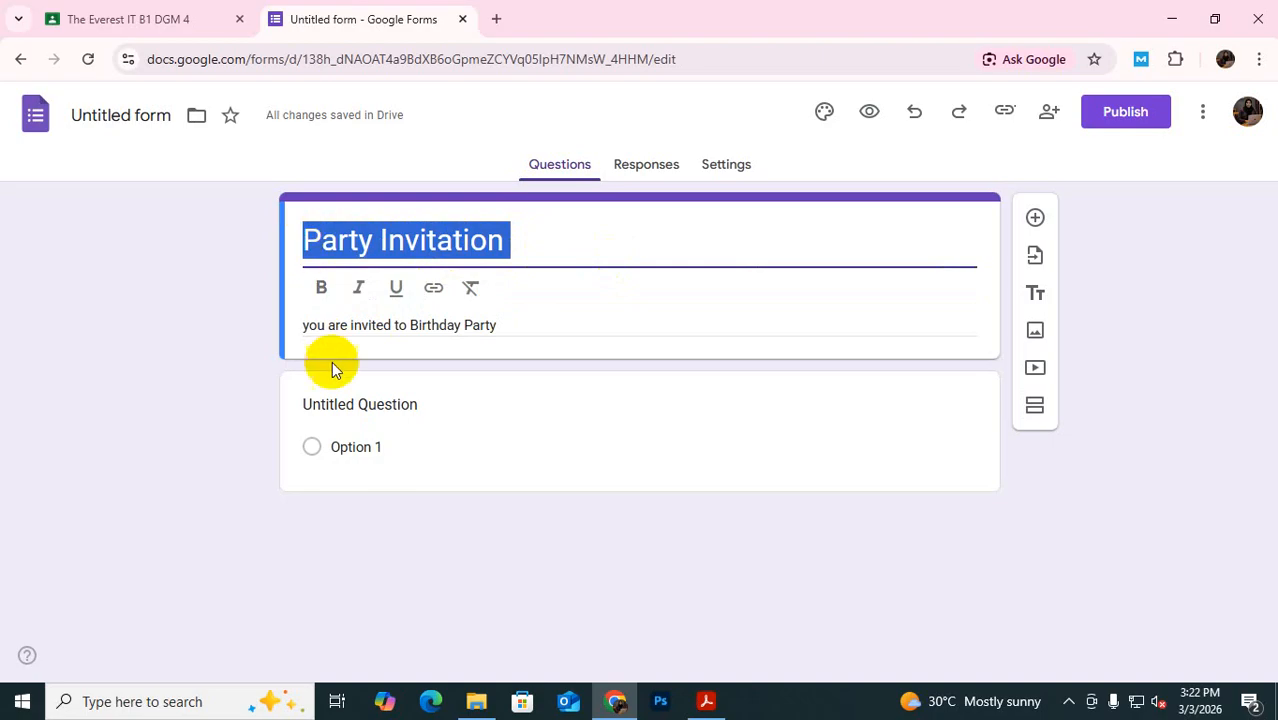
pyautogui.click(321, 288)
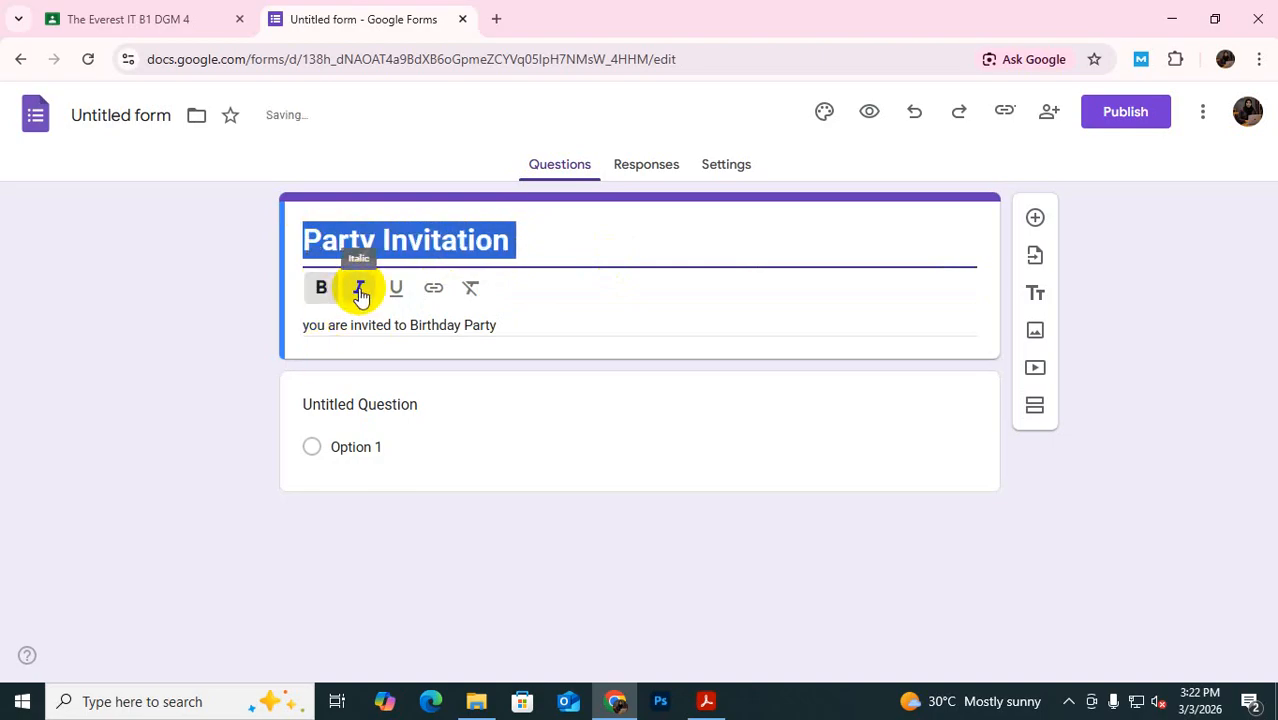
pyautogui.click(360, 290)
pyautogui.click(396, 289)
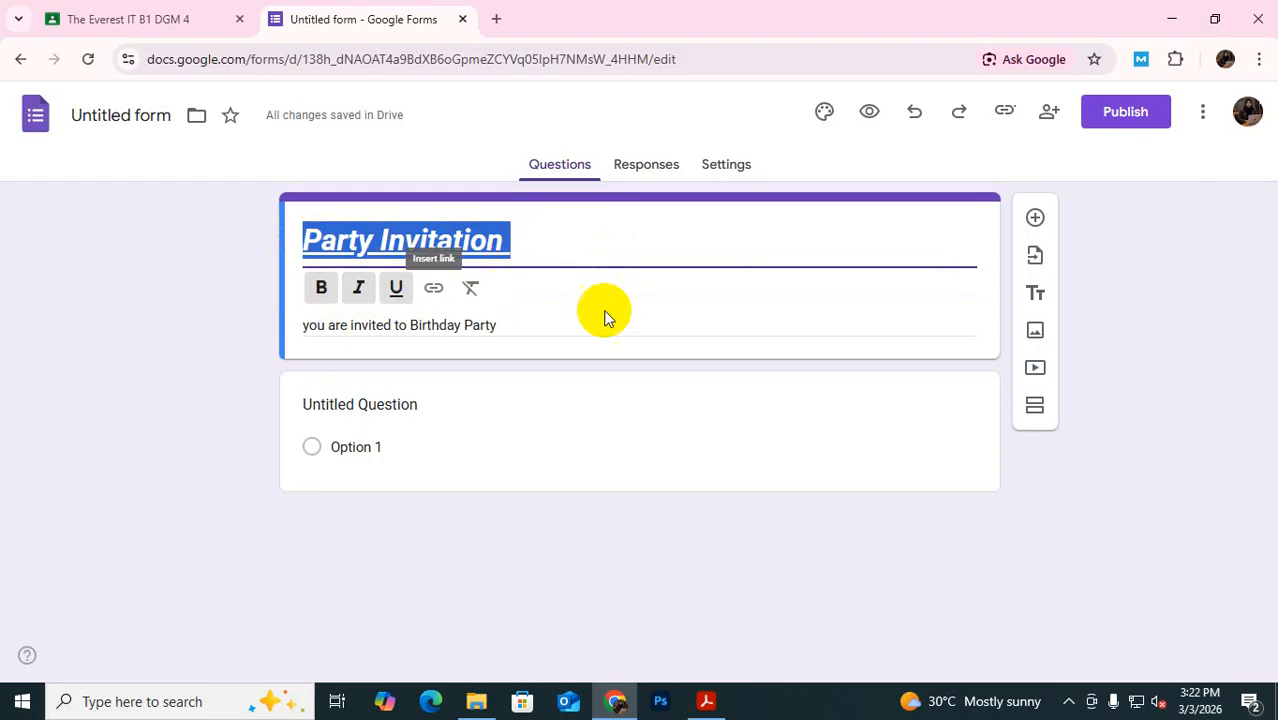
pyautogui.click(608, 234)
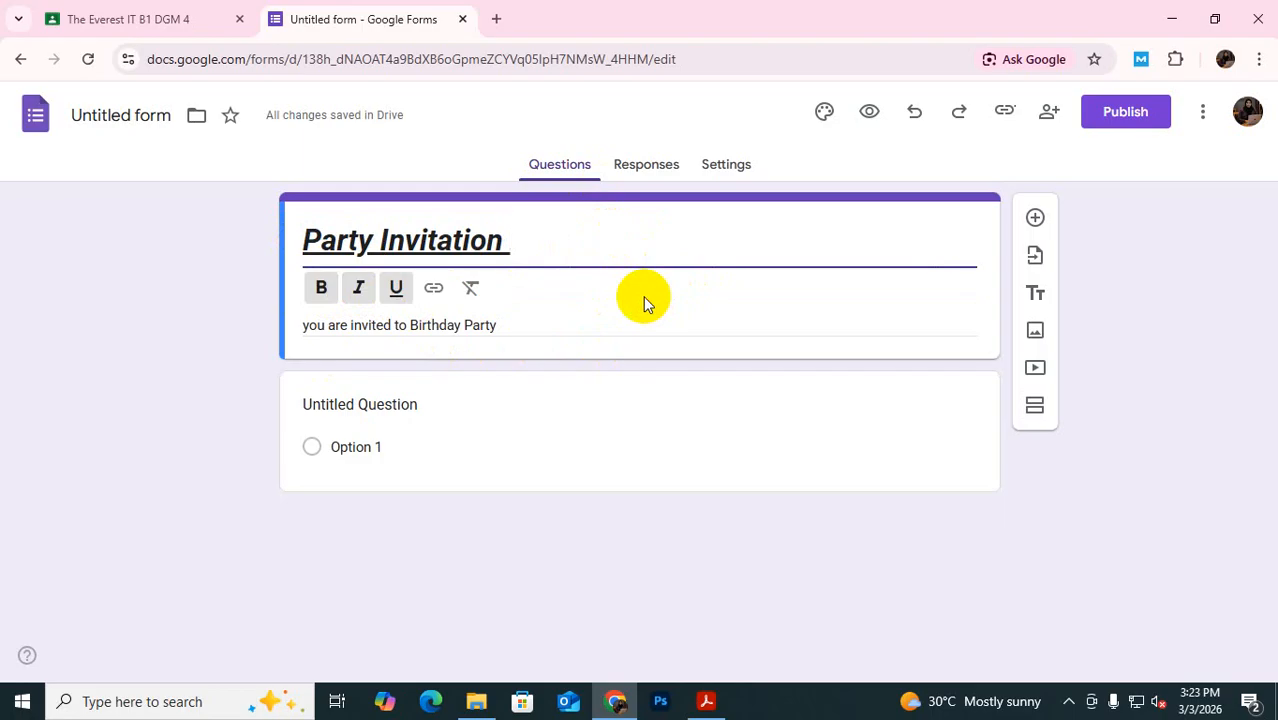
# Select the untitled question's text, then switch to the DM Job Suggestion PDF and copy Job 07's mandatory field names individually: Full Name, Age, Email Address, Mobile Number
pyautogui.click(395, 407)
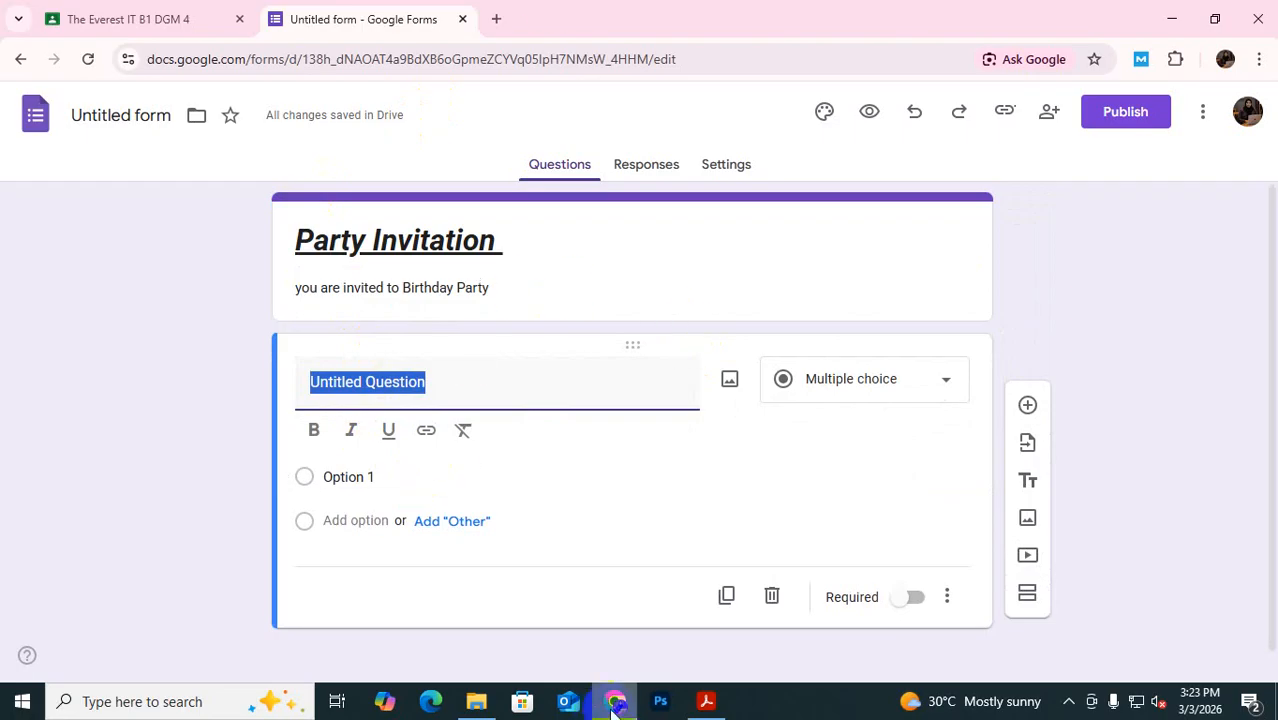
pyautogui.click(706, 701)
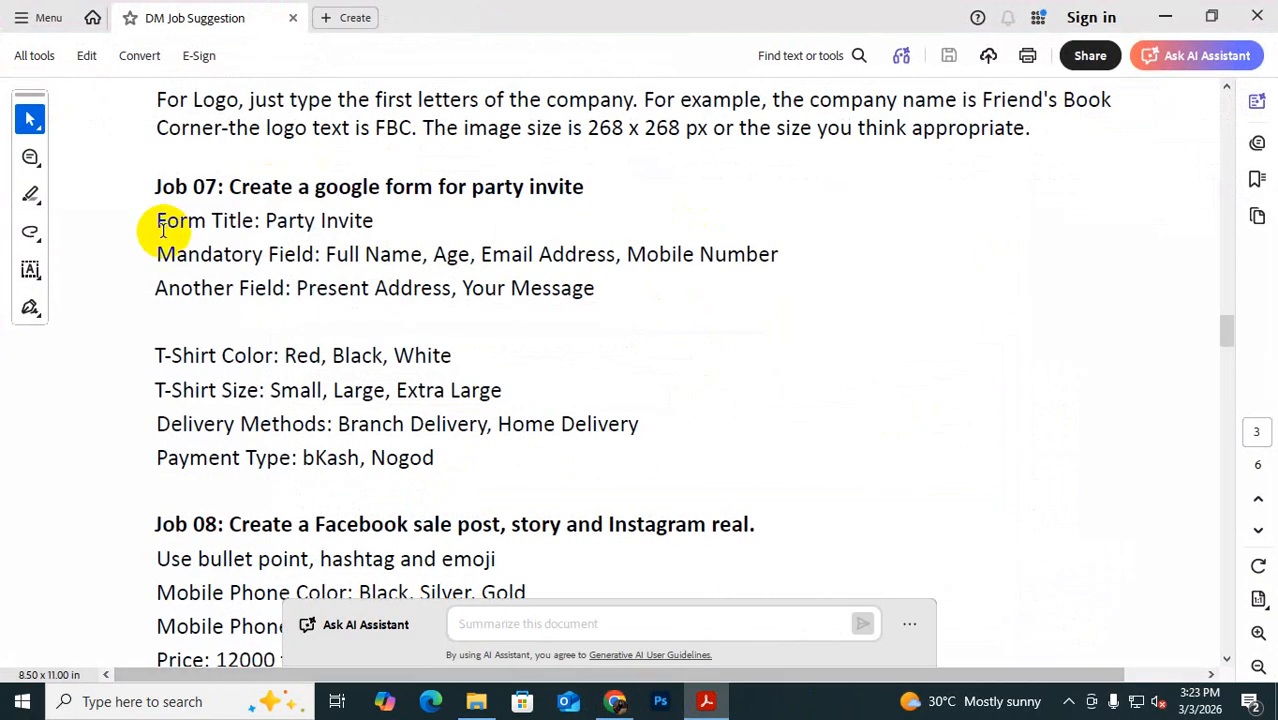
pyautogui.moveTo(266, 220); pyautogui.dragTo(371, 220)
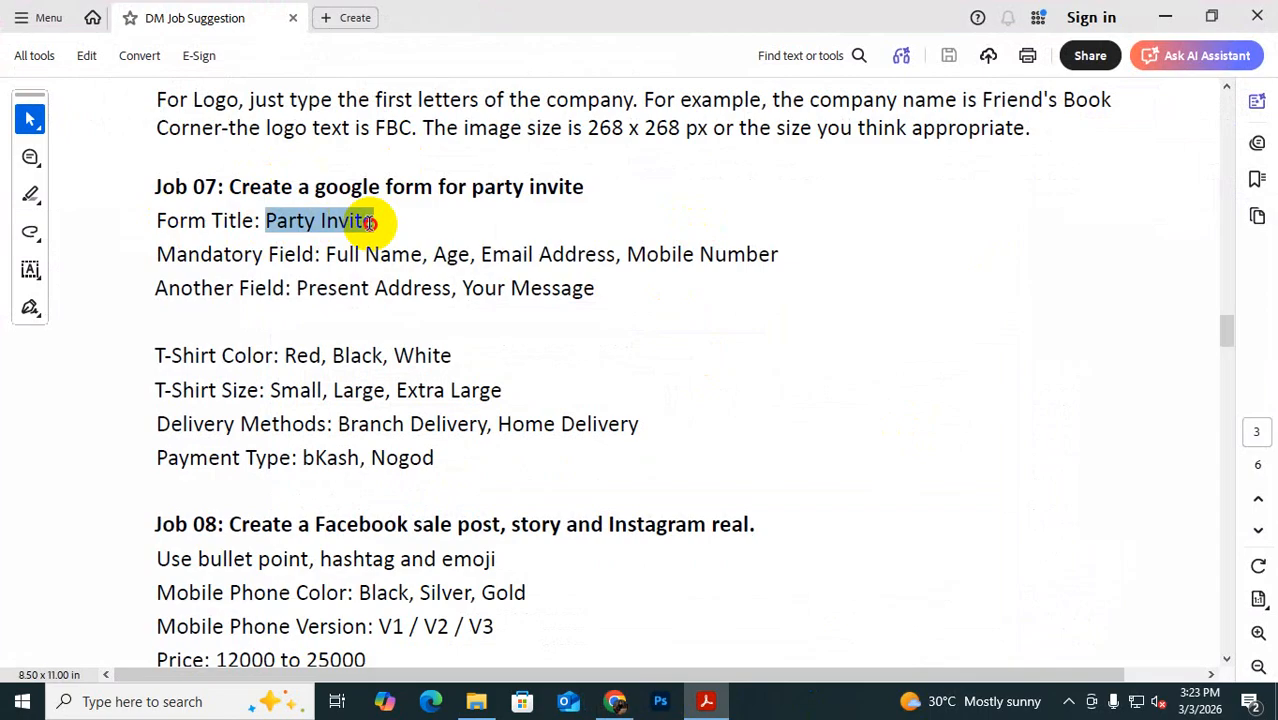
pyautogui.click(240, 288)
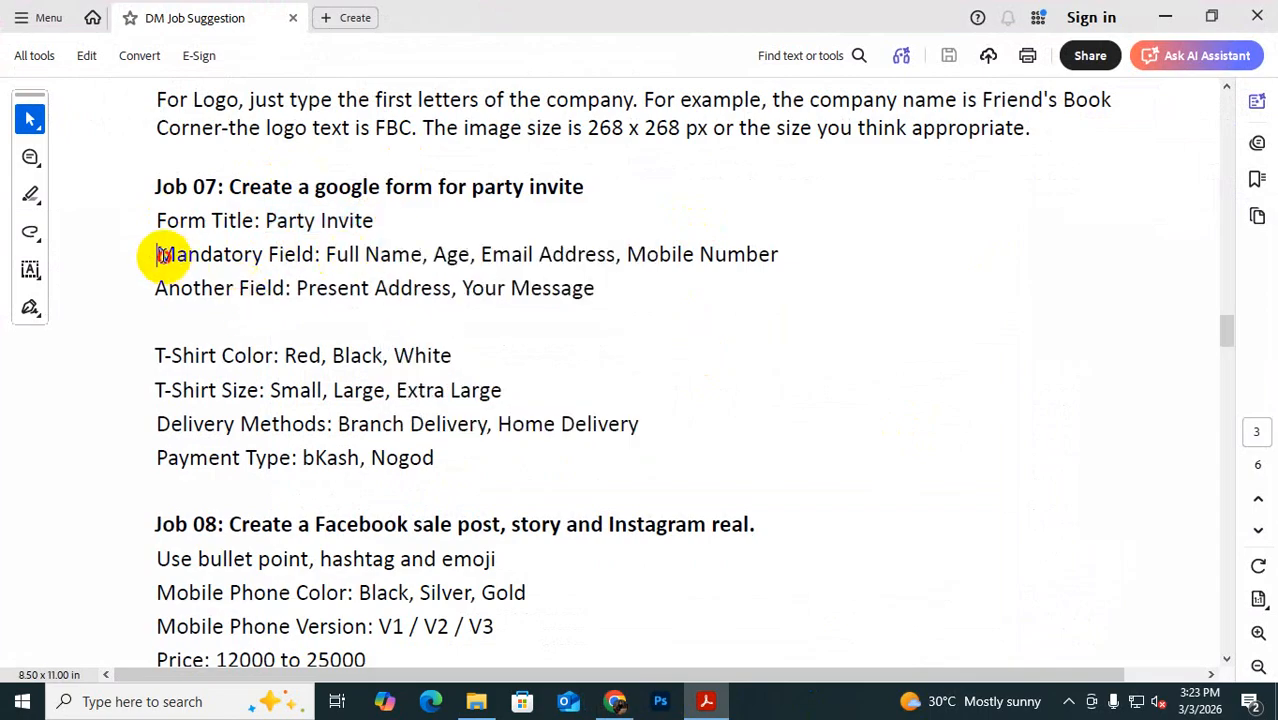
pyautogui.moveTo(158, 254); pyautogui.dragTo(737, 256)
pyautogui.press('super+c')
pyautogui.click(322, 254)
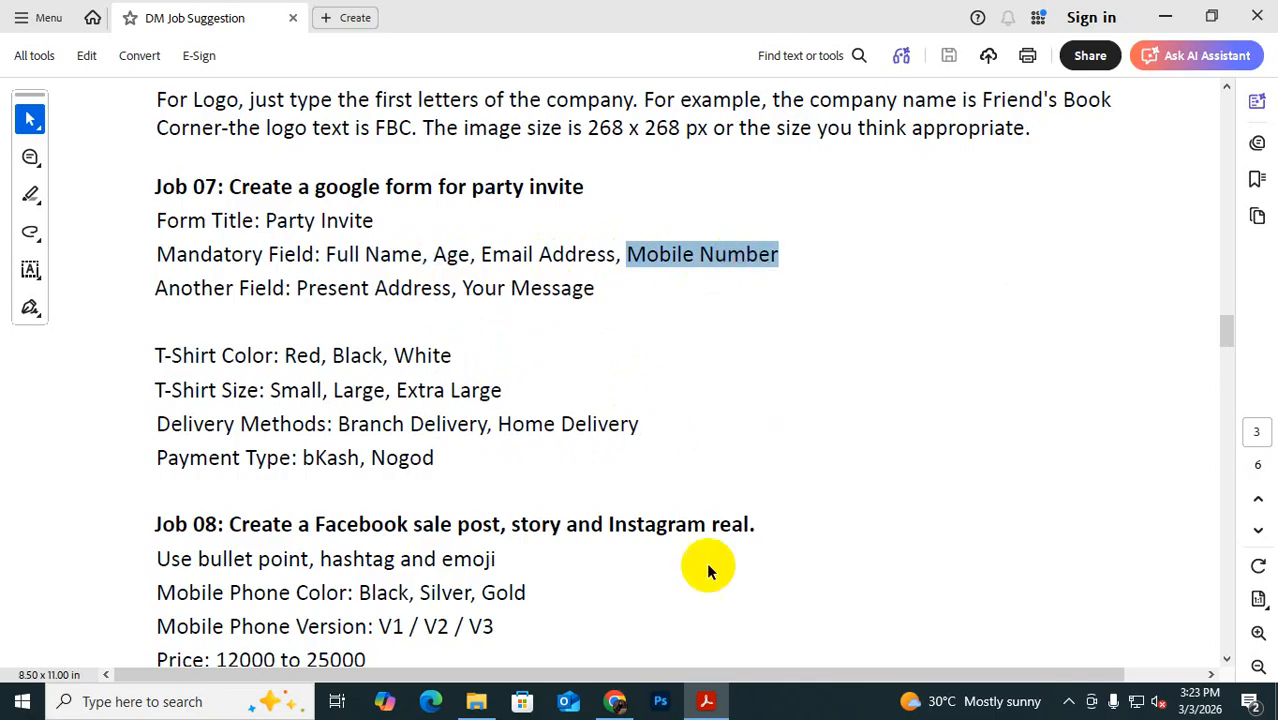
# Return to the Google form in Chrome and replace the untitled question's text with "Full Name" from the clipboard history
pyautogui.click(614, 701)
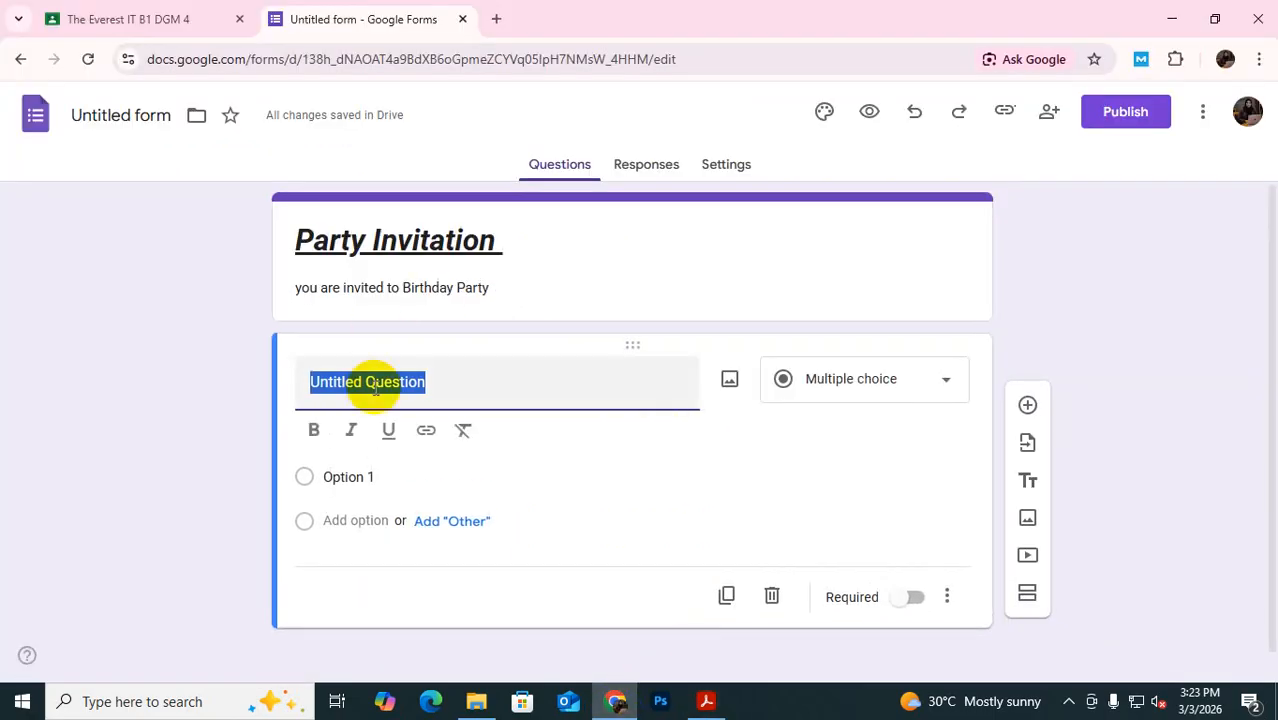
pyautogui.press('super+v')
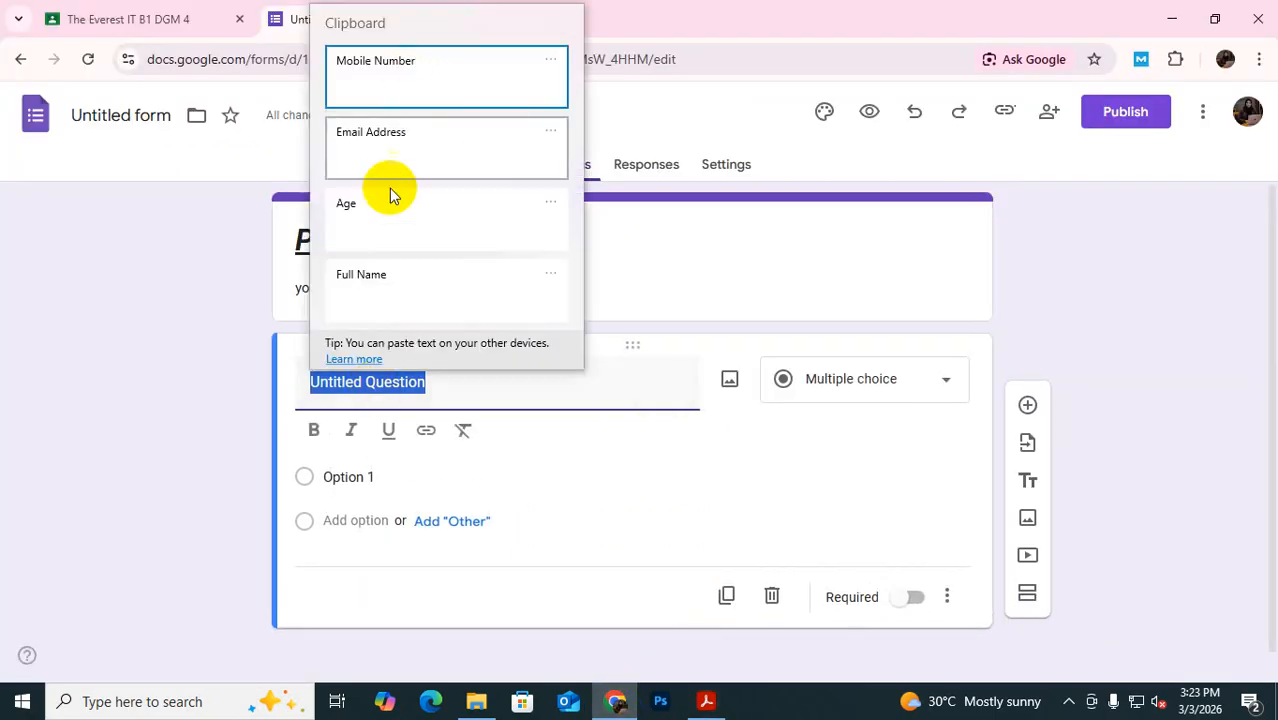
pyautogui.click(389, 288)
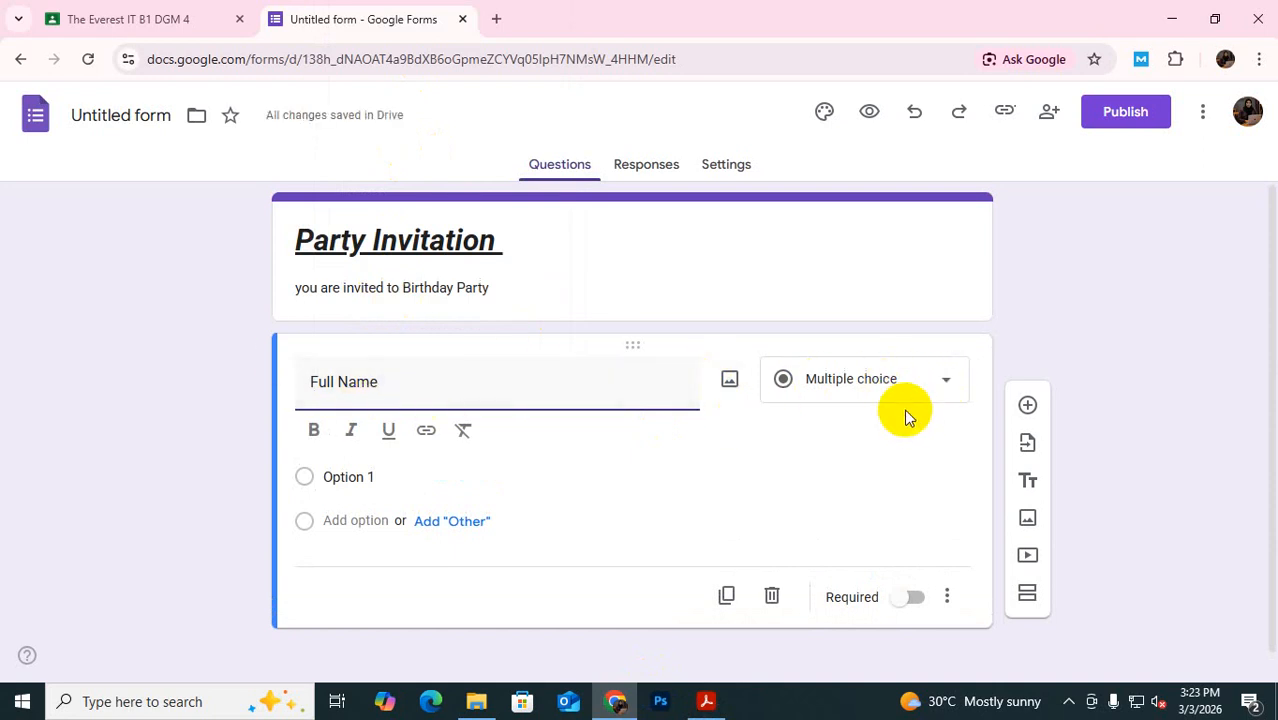
# Make the Full Name question a required short answer and duplicate it
pyautogui.click(946, 382)
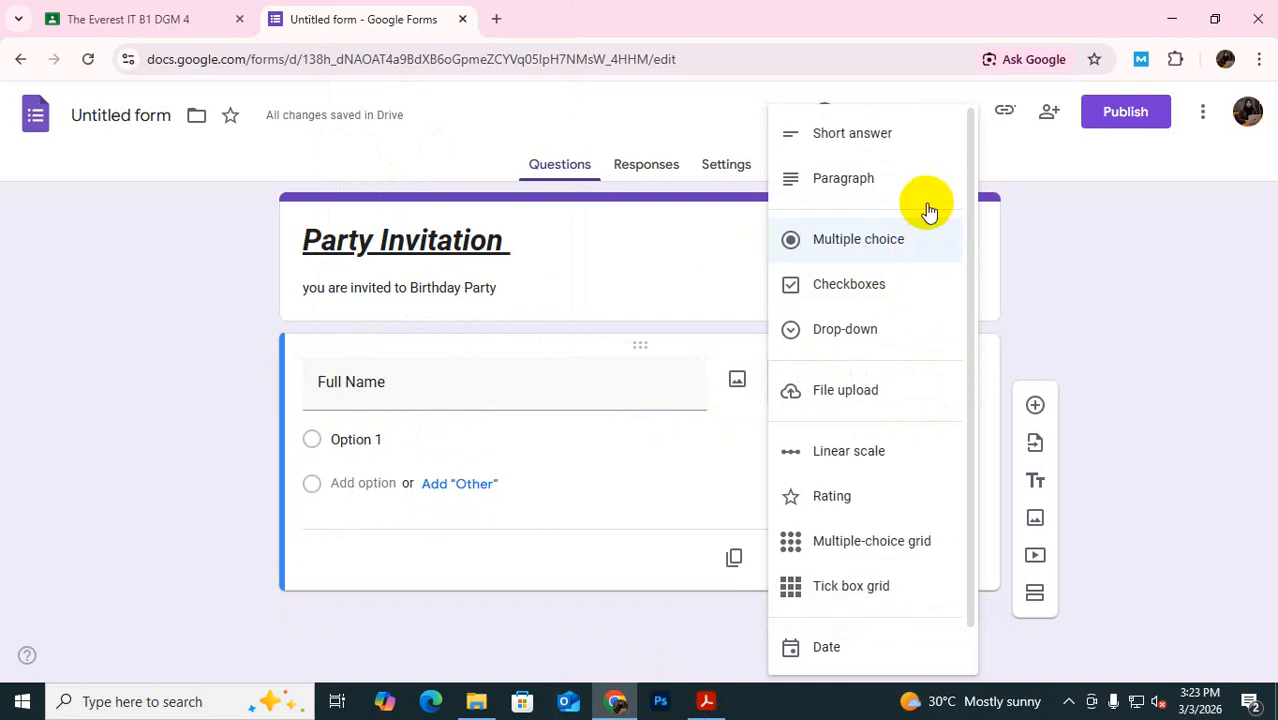
pyautogui.click(888, 145)
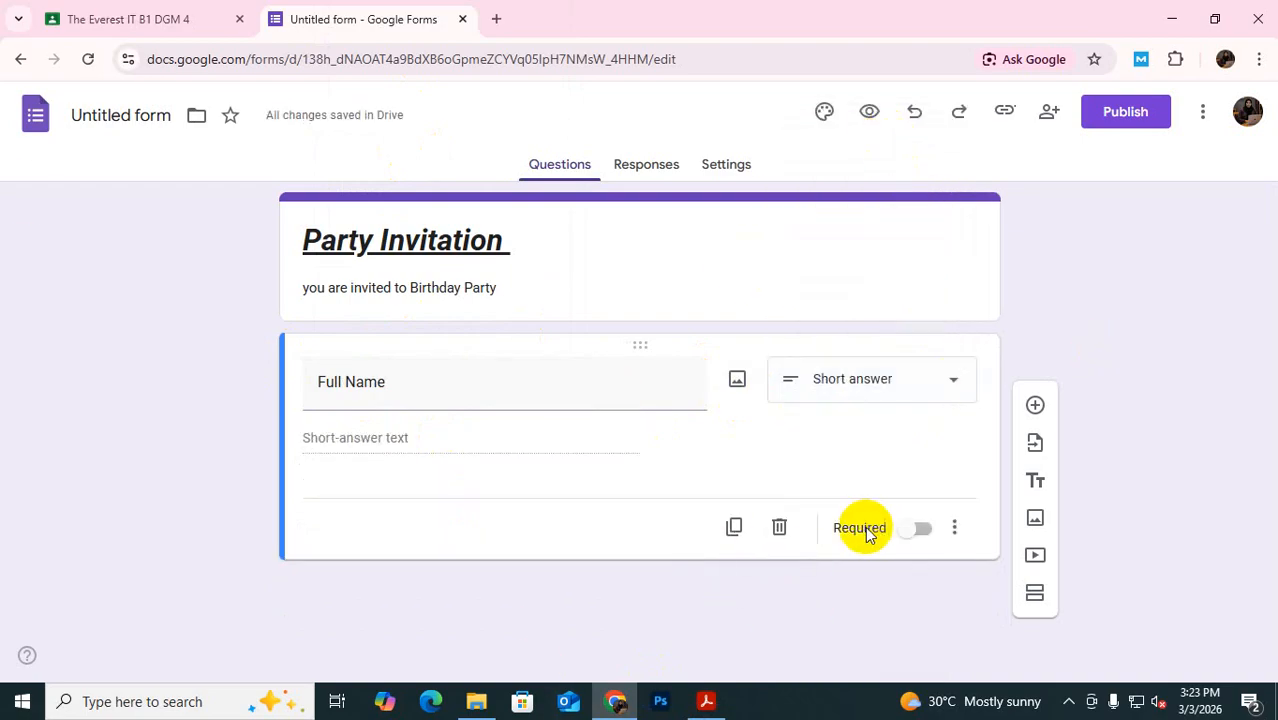
pyautogui.click(922, 530)
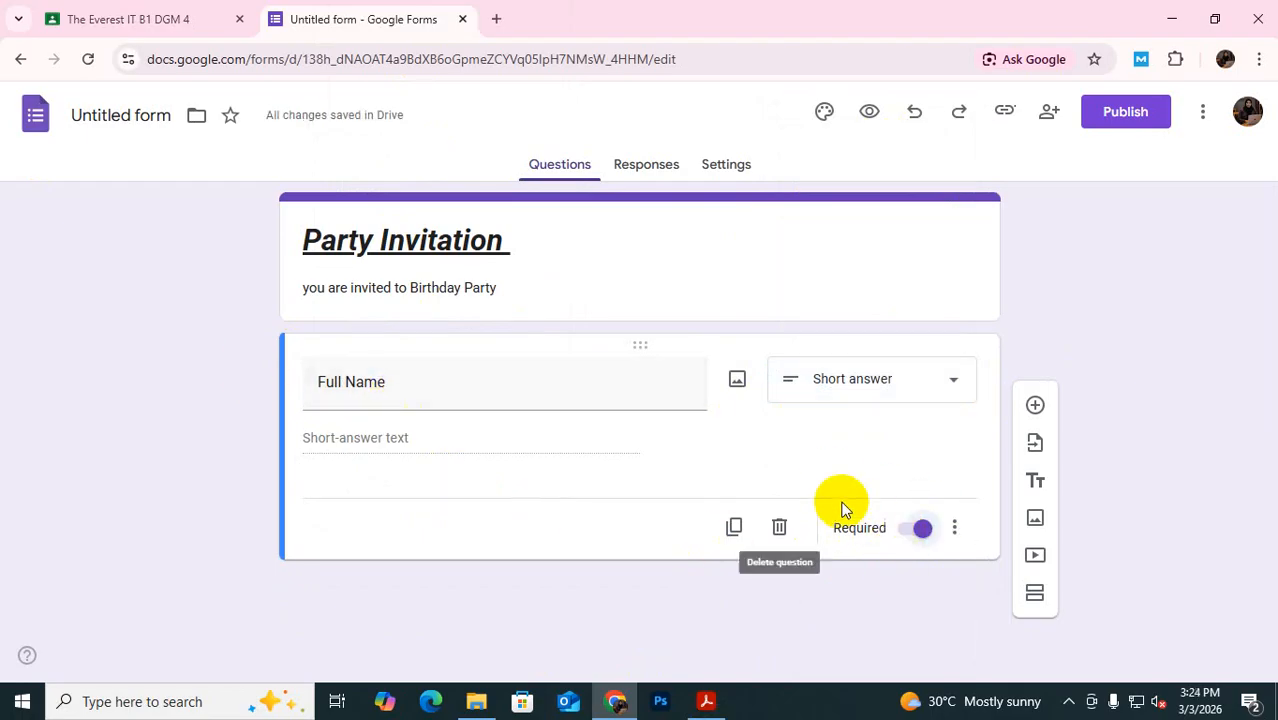
pyautogui.click(735, 530)
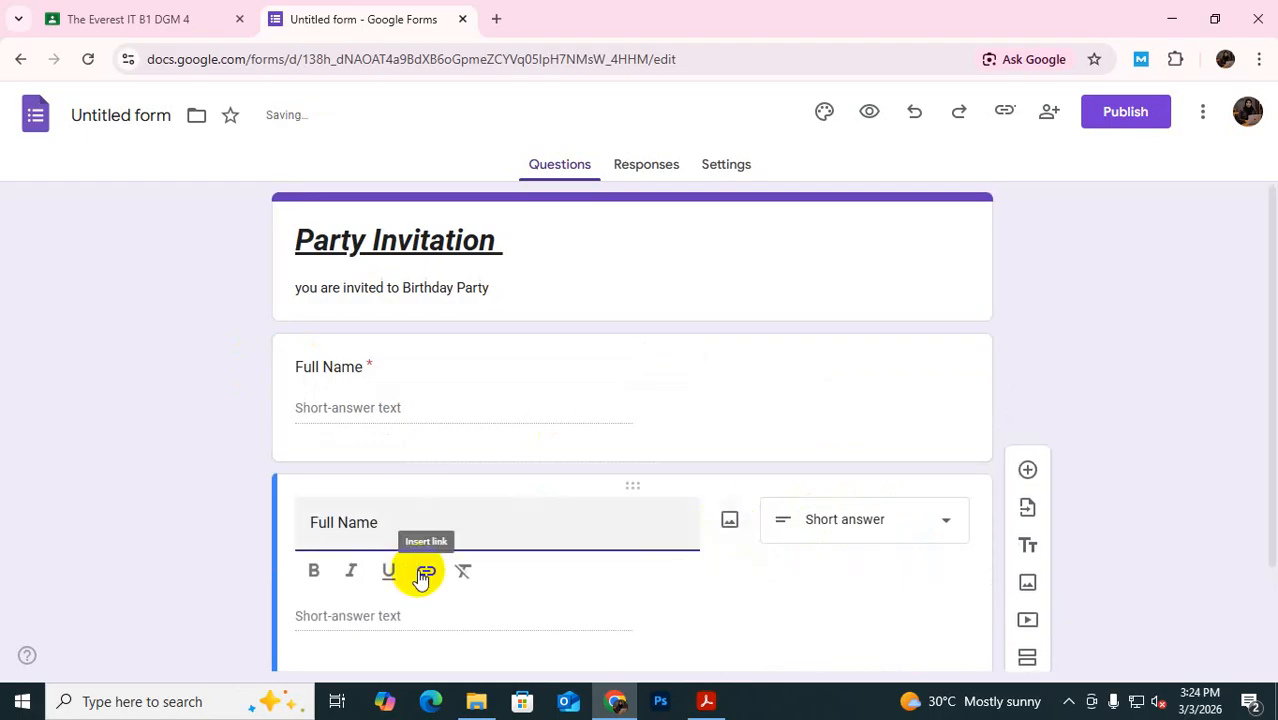
# Replace the duplicated Full Name question's text with "Age" from the clipboard history and duplicate the Age question
pyautogui.press('super+v')
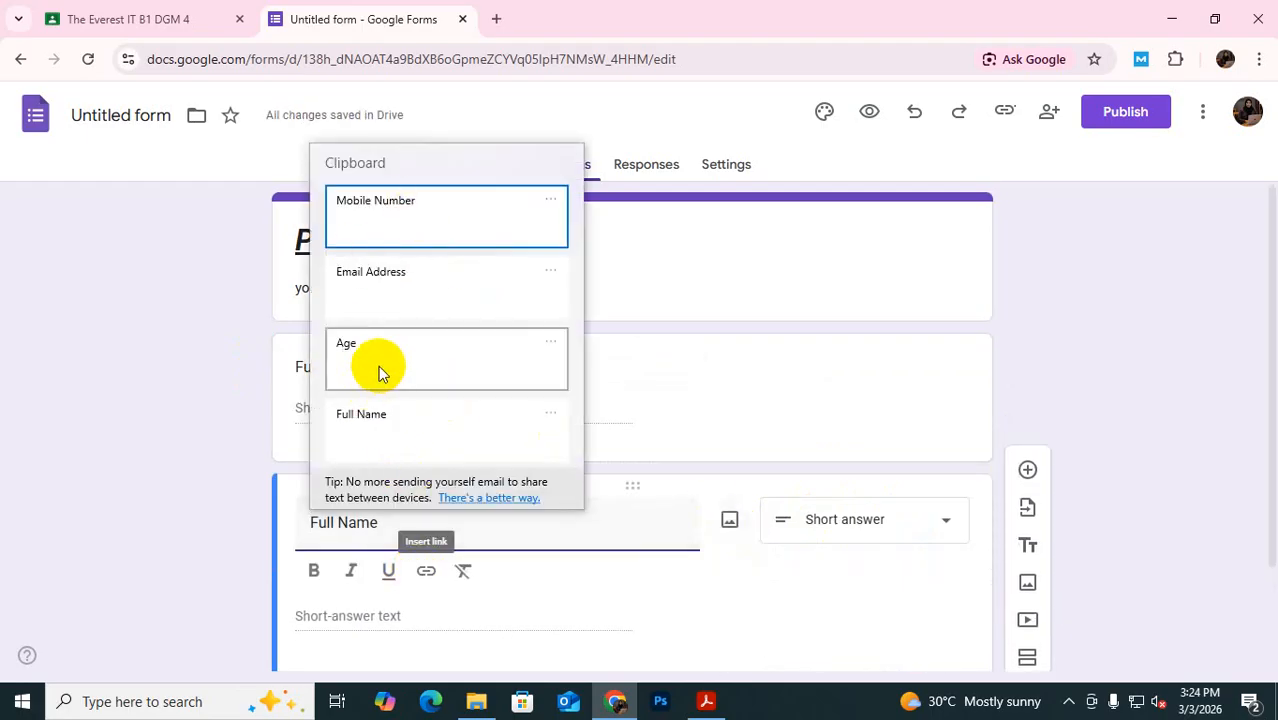
pyautogui.click(380, 372)
pyautogui.doubleClick(399, 518)
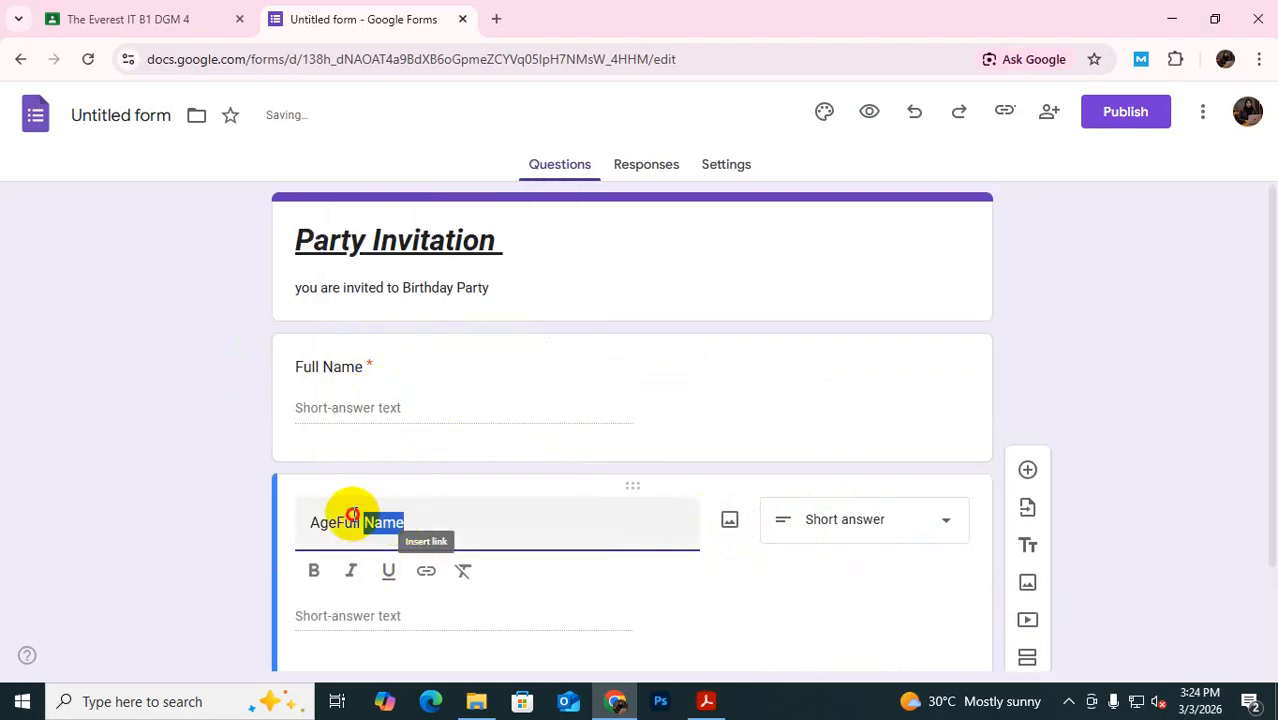
pyautogui.moveTo(352, 514); pyautogui.dragTo(340, 514)
pyautogui.press('BackSpace')
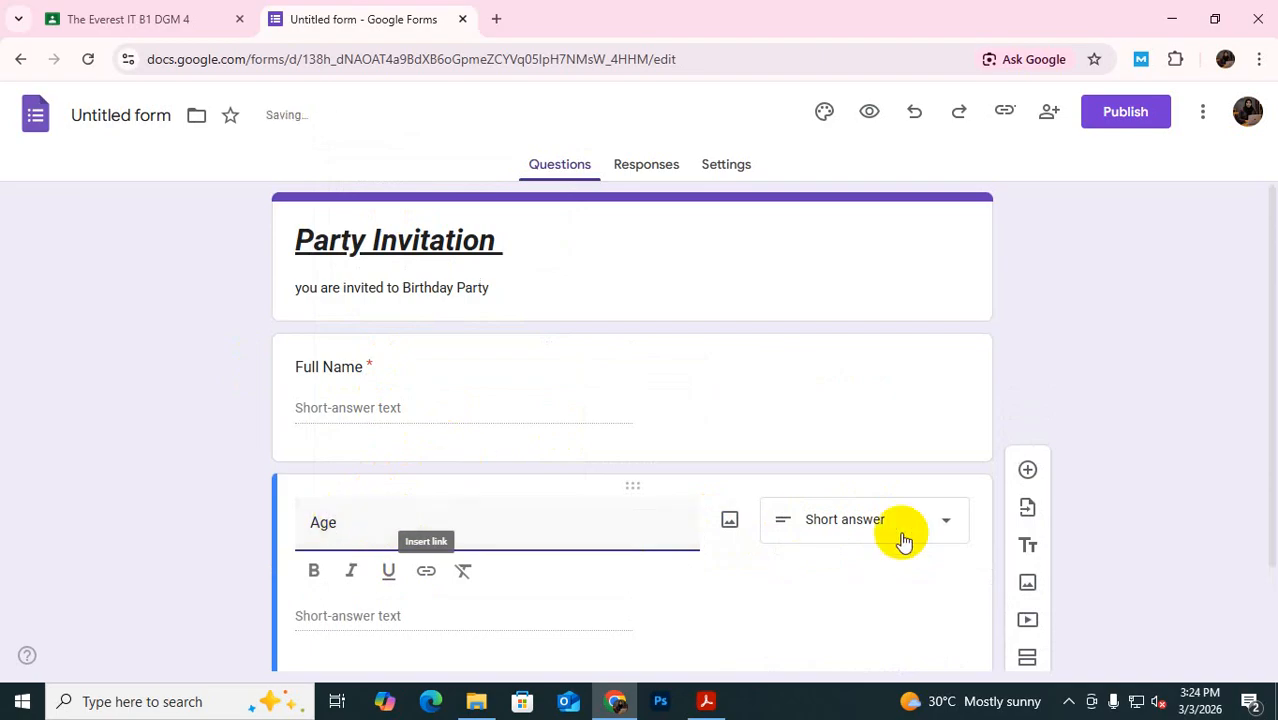
pyautogui.scroll(-2, 904, 522)
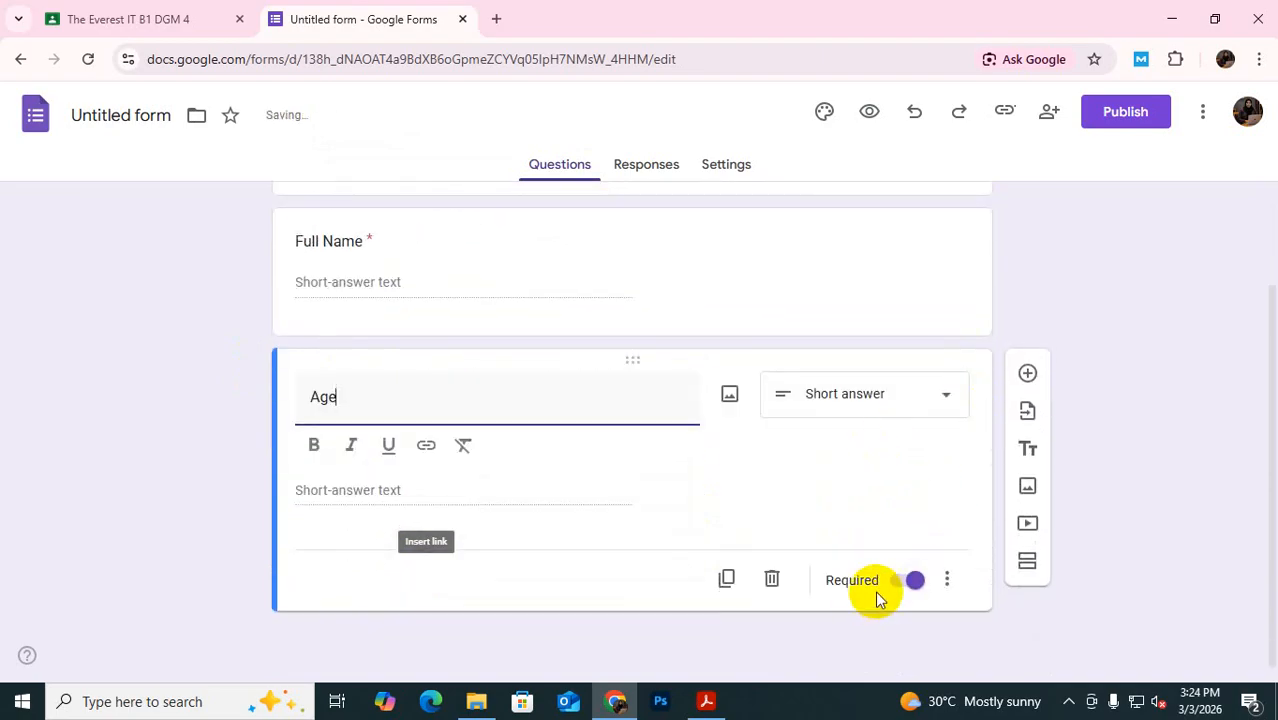
pyautogui.click(726, 580)
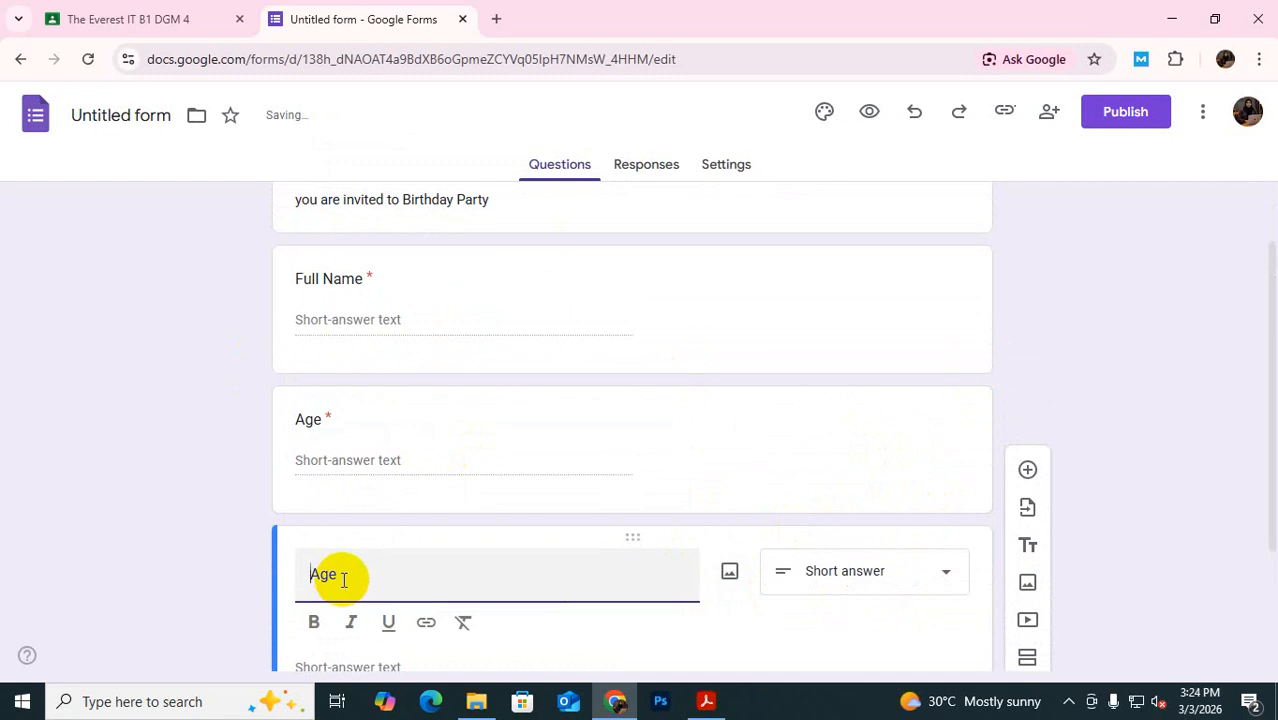
# Replace the duplicated Age question's text with "Email Address" from the clipboard history and duplicate the Email Address question
pyautogui.press('super+v')
pyautogui.click(406, 325)
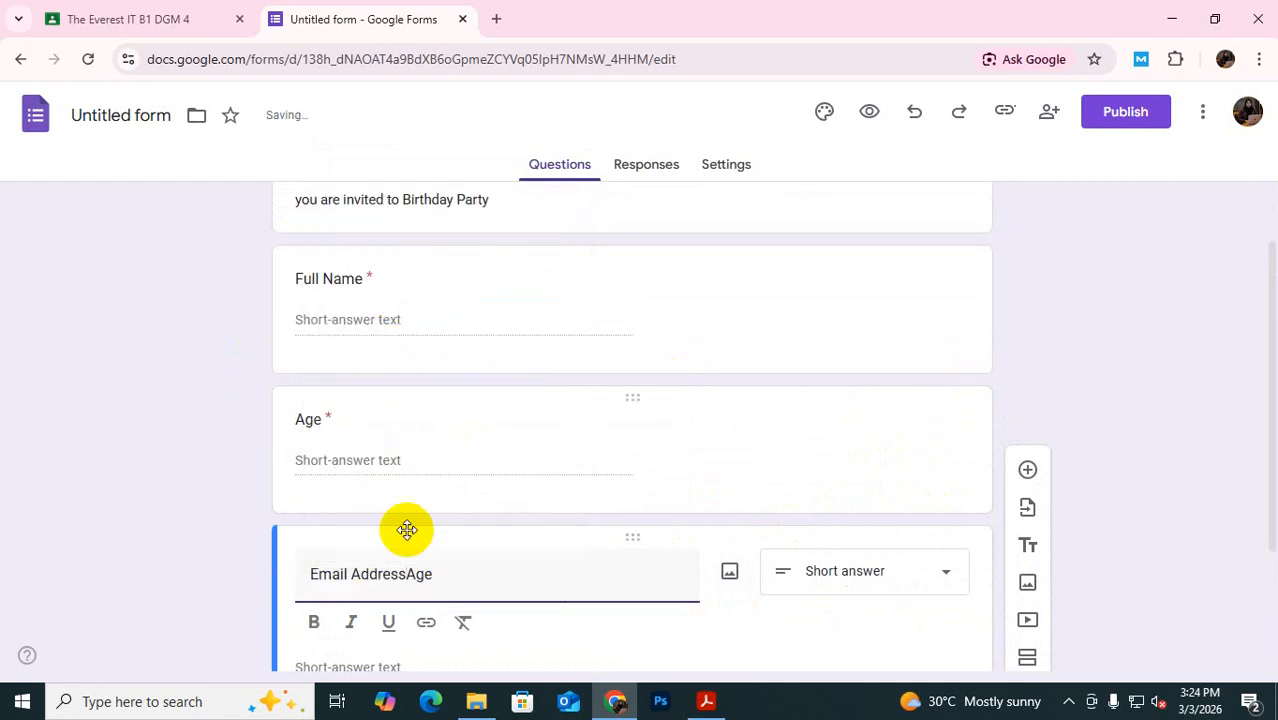
pyautogui.moveTo(431, 574); pyautogui.dragTo(407, 573)
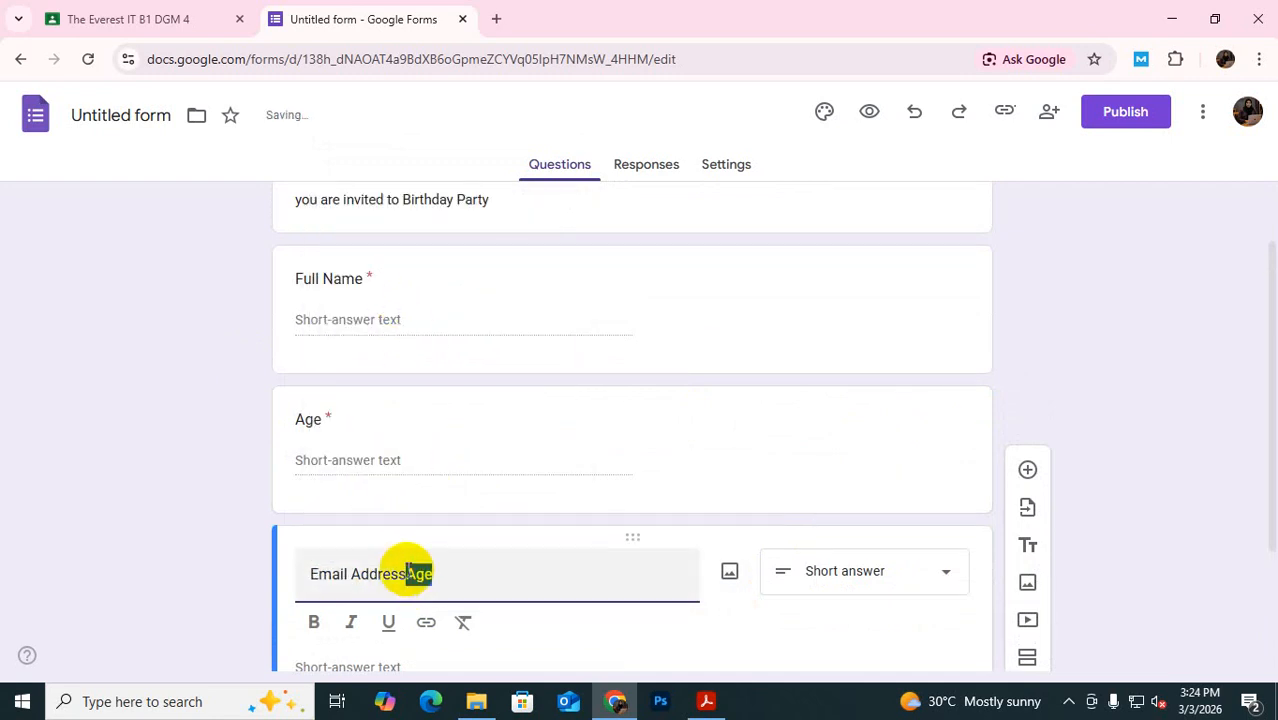
pyautogui.press('BackSpace')
pyautogui.click(306, 573)
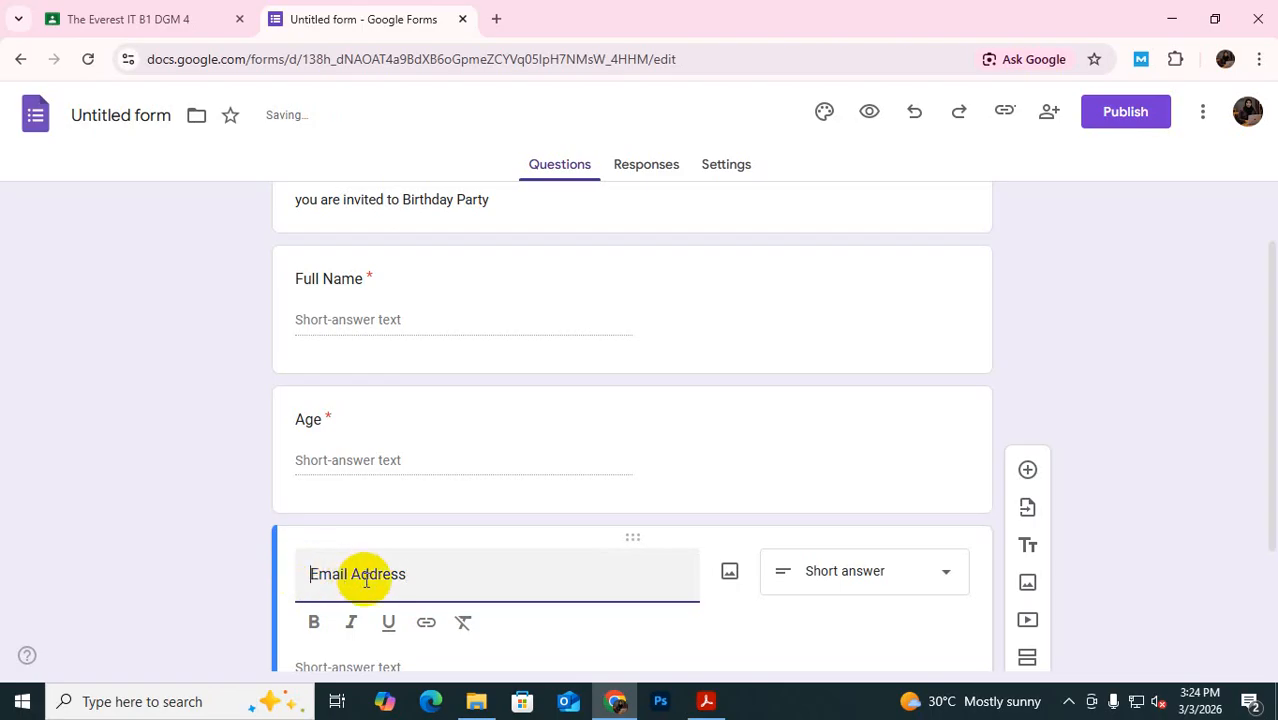
pyautogui.scroll(-2, 711, 529)
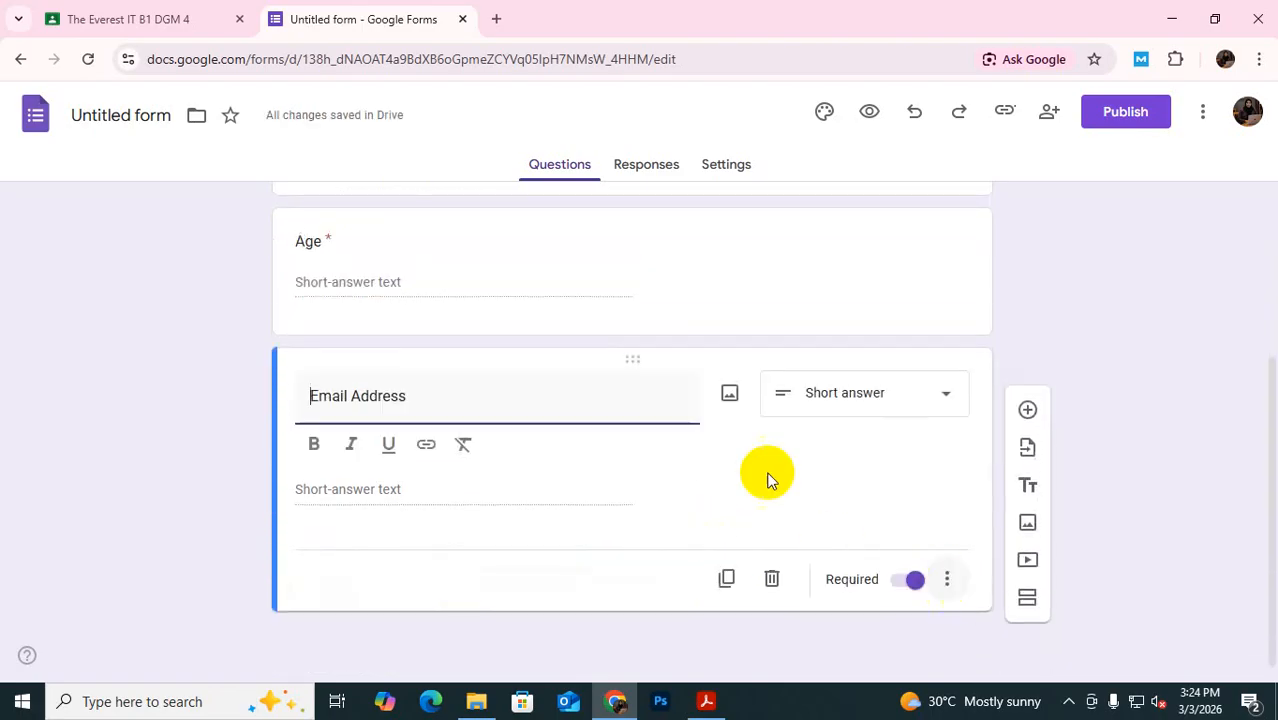
pyautogui.click(726, 579)
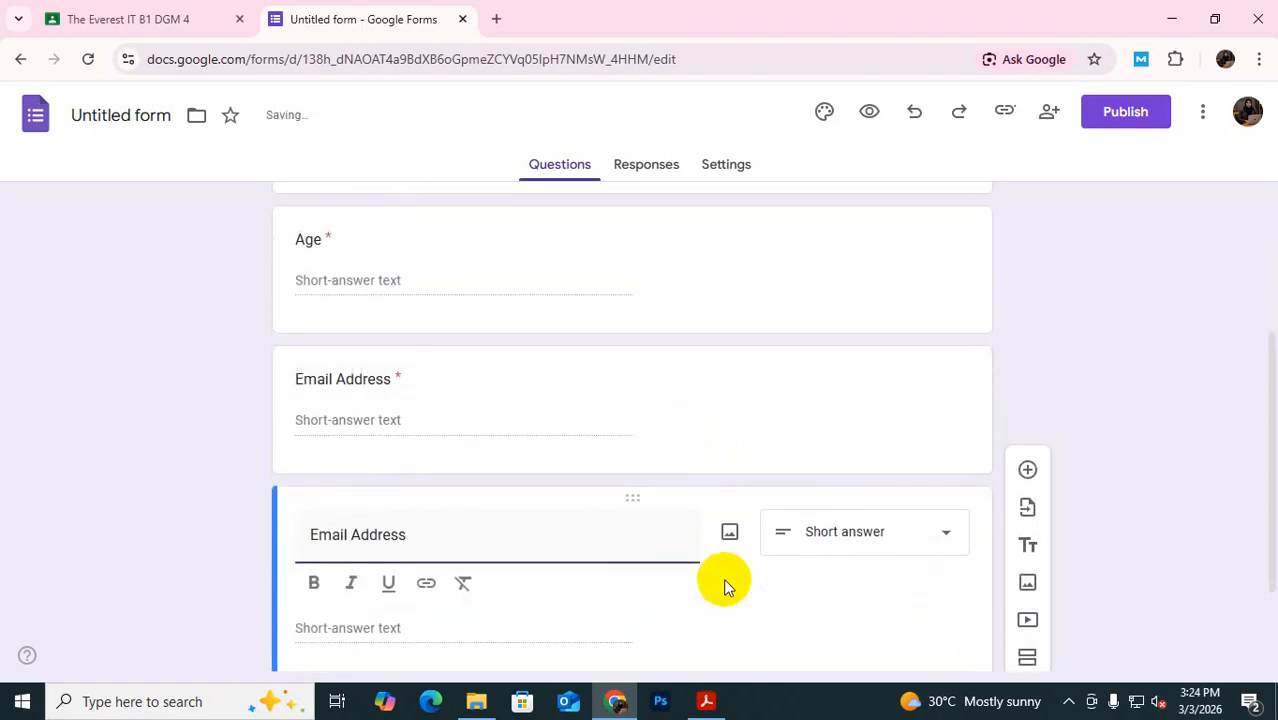
# Replace the duplicated Email Address question's text with "Mobile Number" from the clipboard history
pyautogui.press('super+v')
pyautogui.click(365, 228)
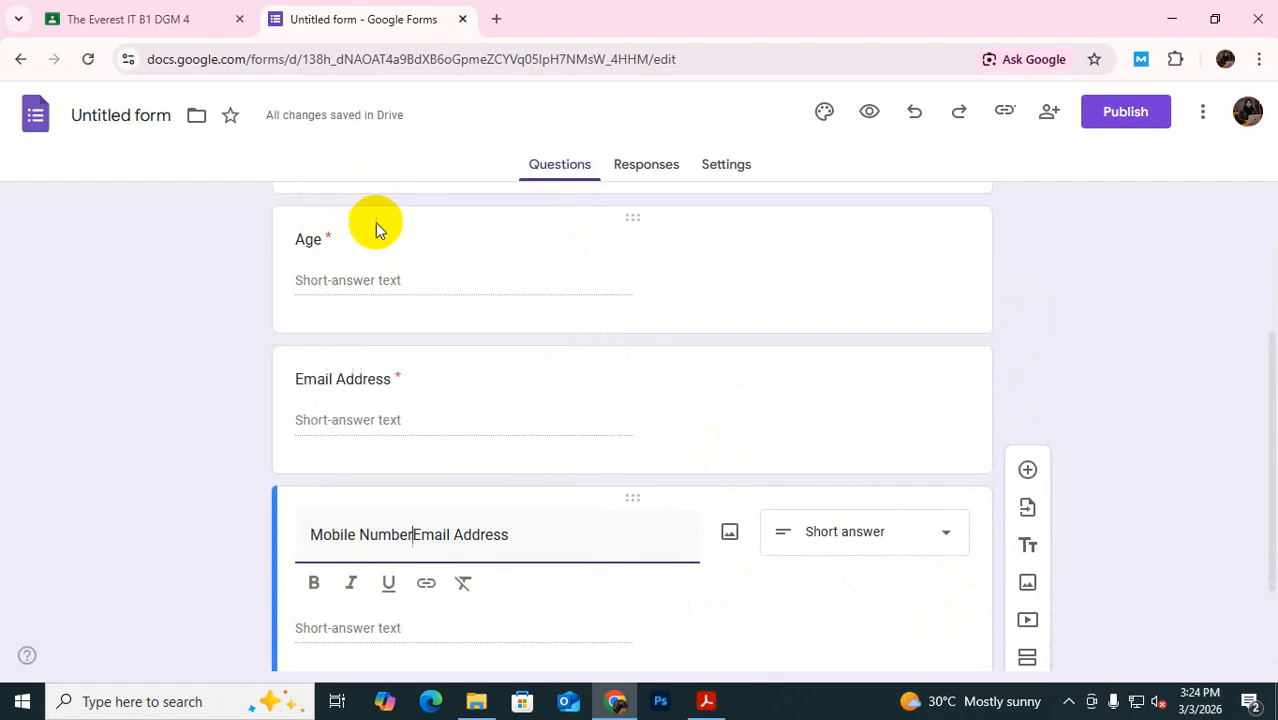
pyautogui.moveTo(509, 536); pyautogui.dragTo(414, 524)
pyautogui.press('BackSpace')
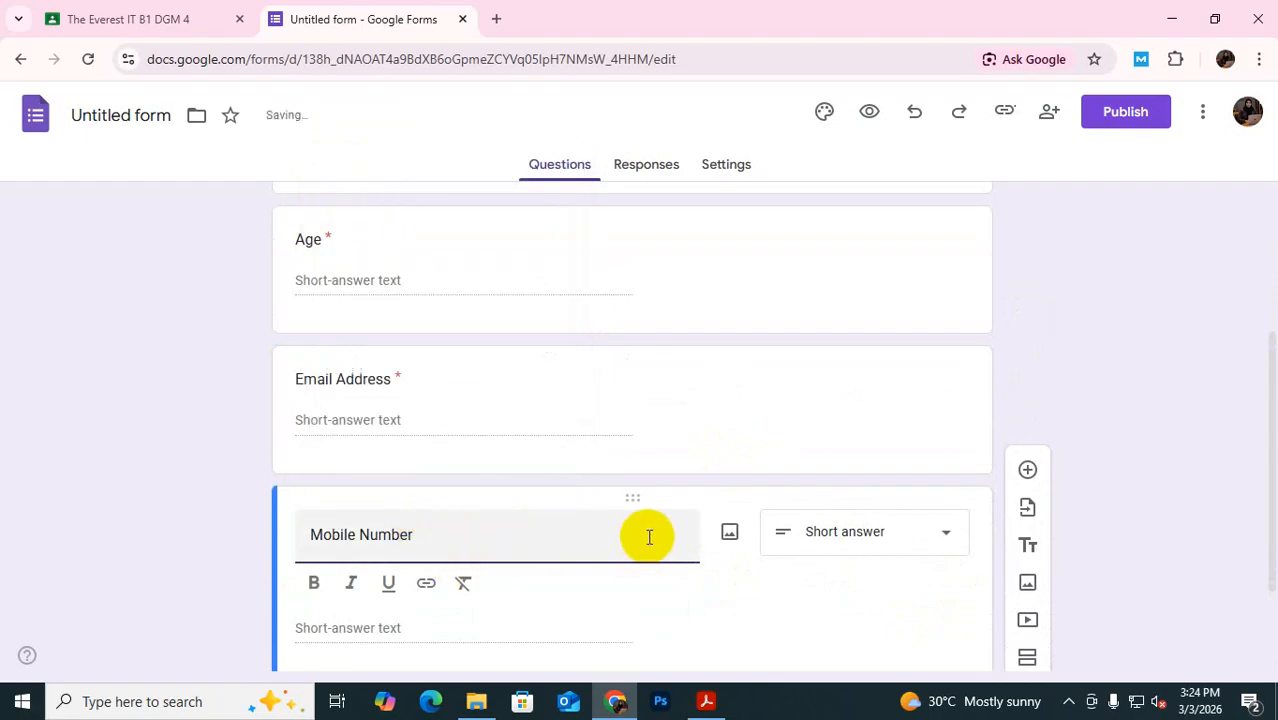
pyautogui.scroll(-2, 700, 560)
# Review the Full Name, Age, Email Address and Mobile Number questions for their required setting
pyautogui.scroll(4, 616, 571)
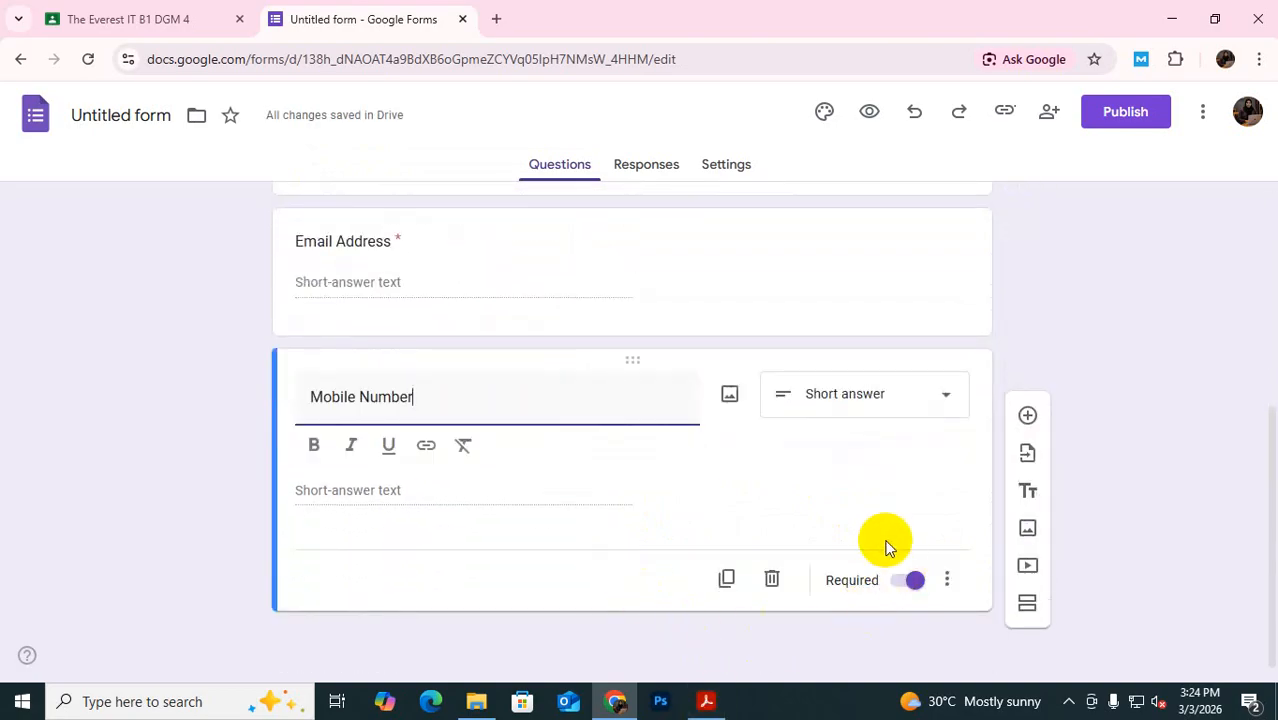
pyautogui.scroll(5, 873, 502)
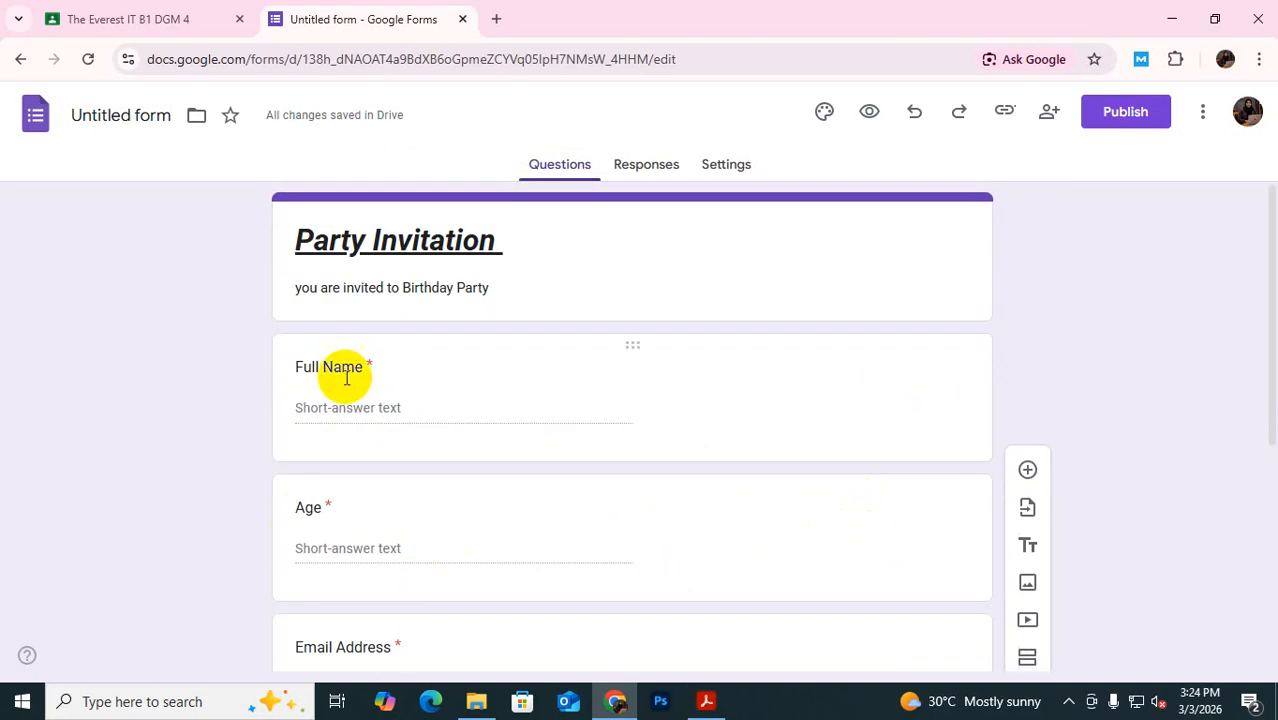
pyautogui.click(368, 366)
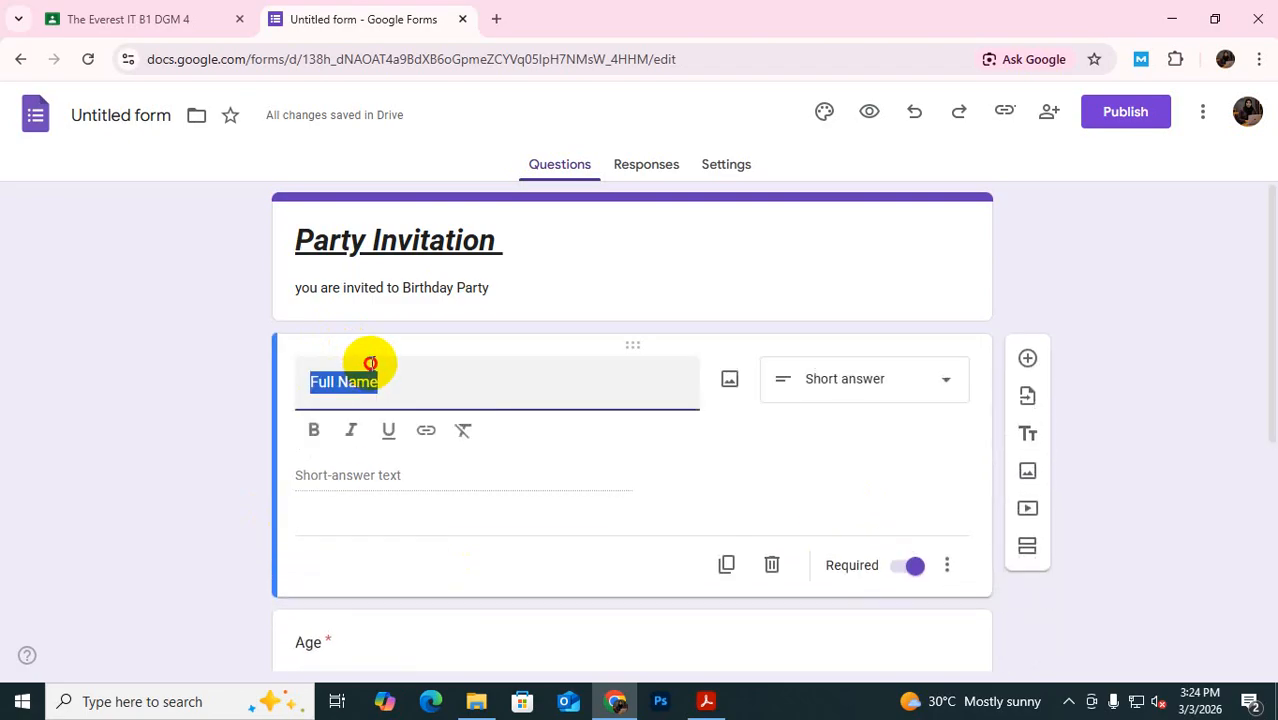
pyautogui.click(445, 383)
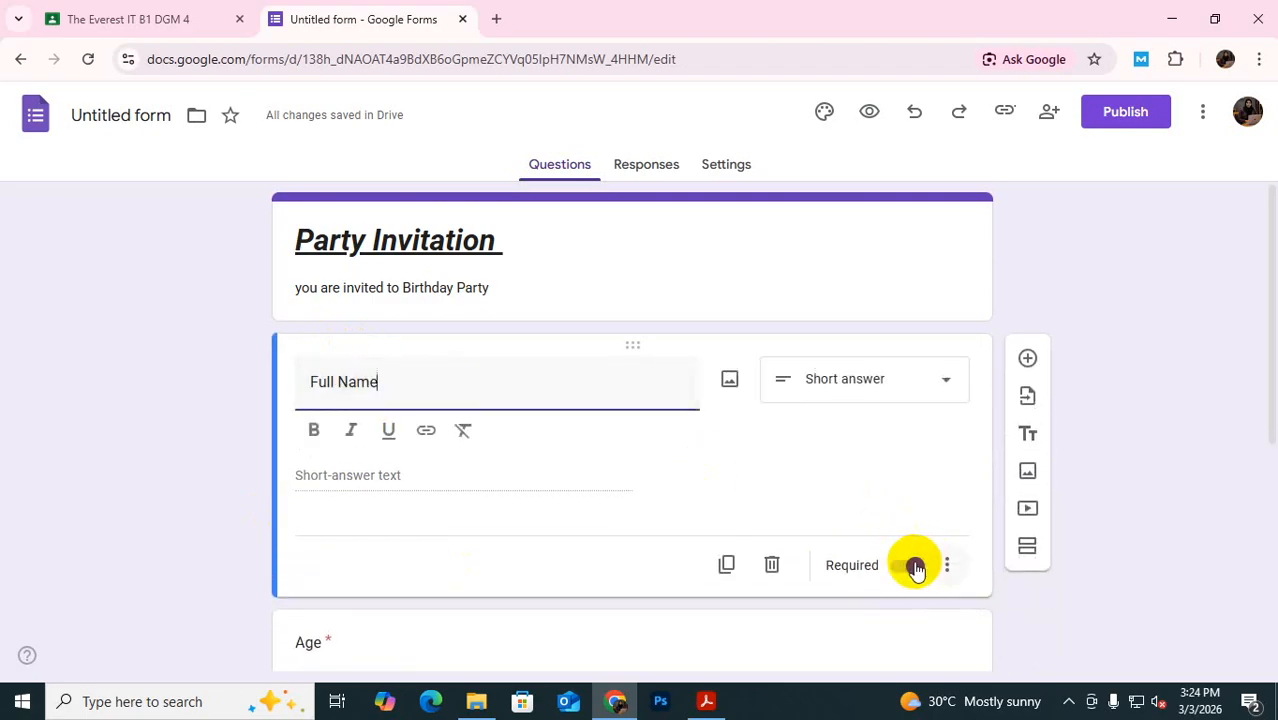
pyautogui.scroll(-1, 413, 593)
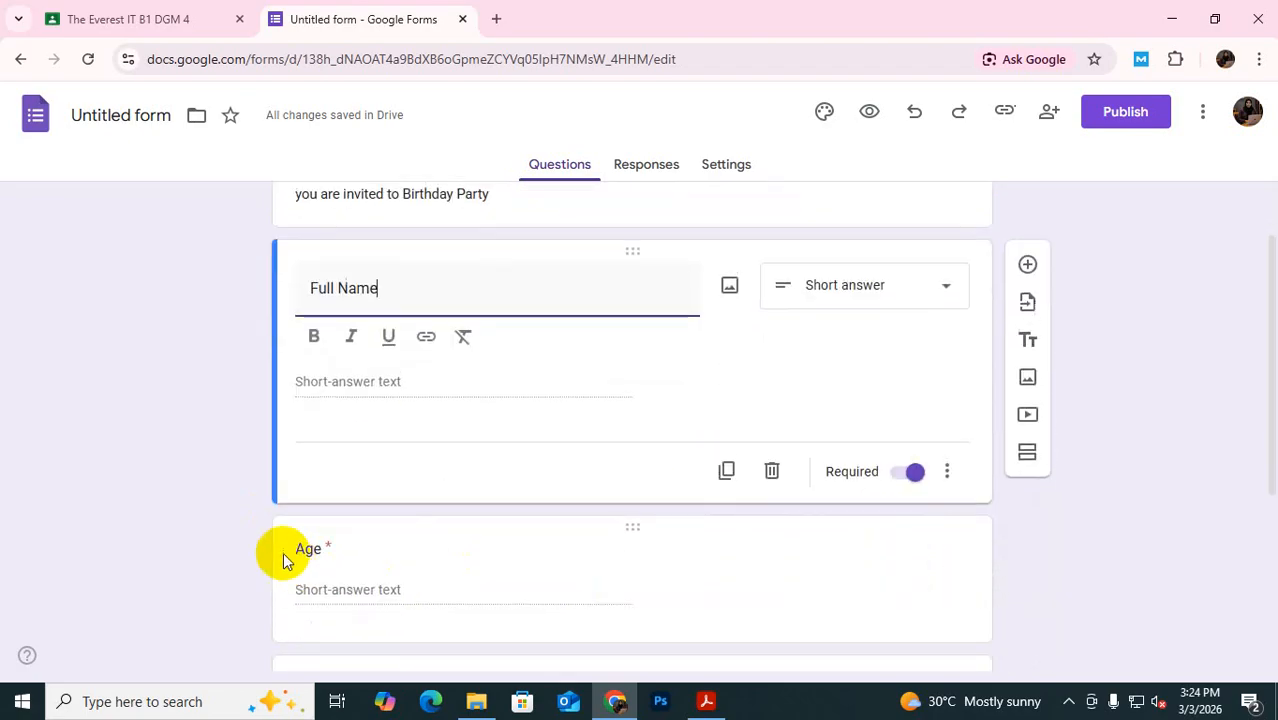
pyautogui.click(365, 553)
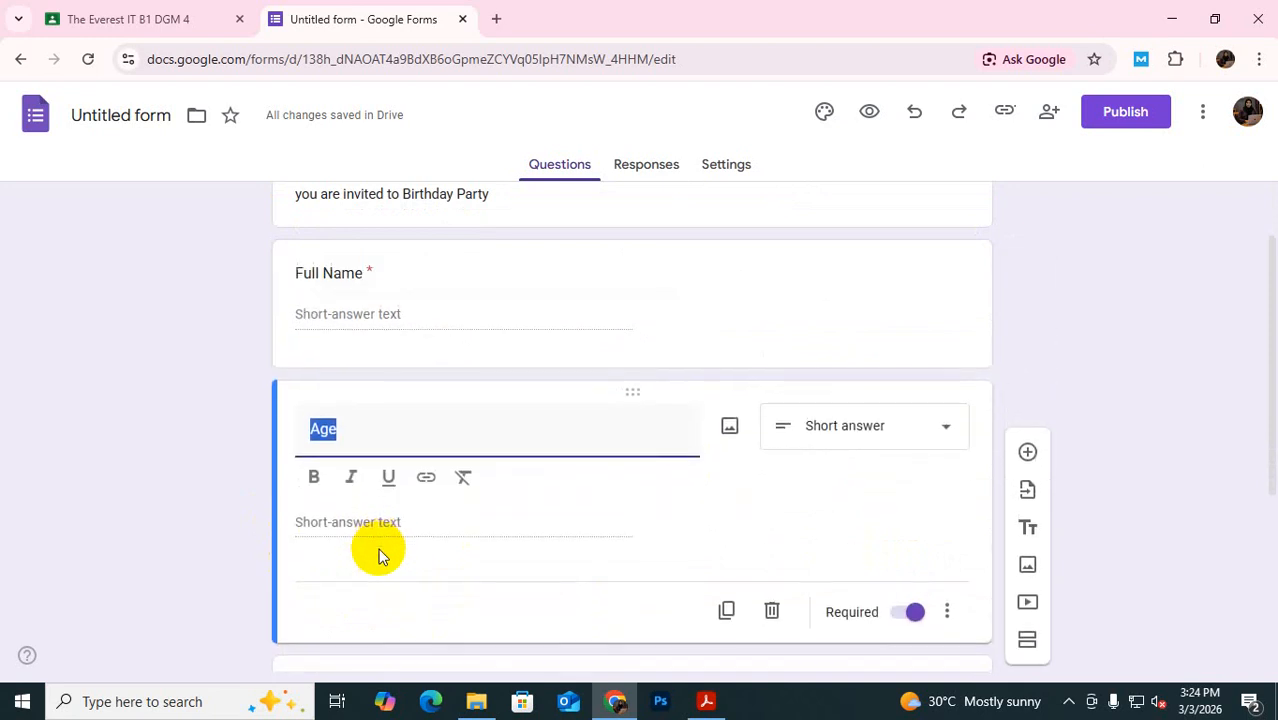
pyautogui.scroll(-3, 619, 550)
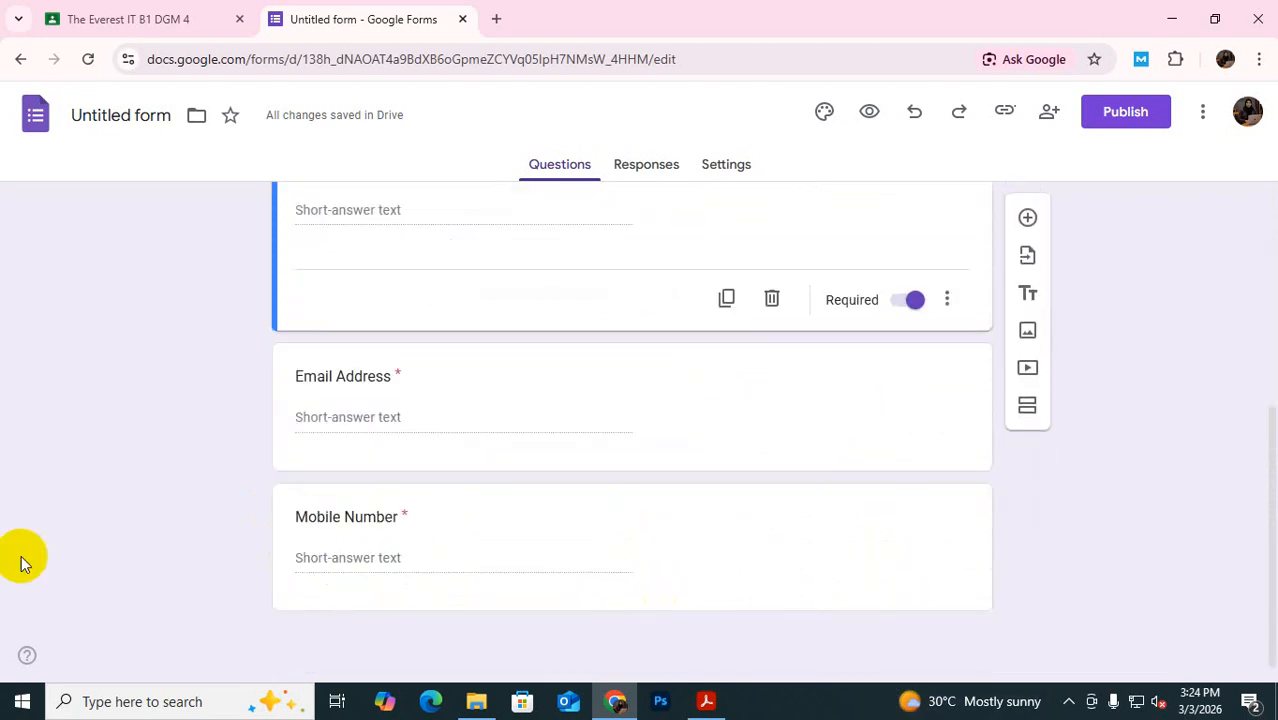
pyautogui.click(897, 405)
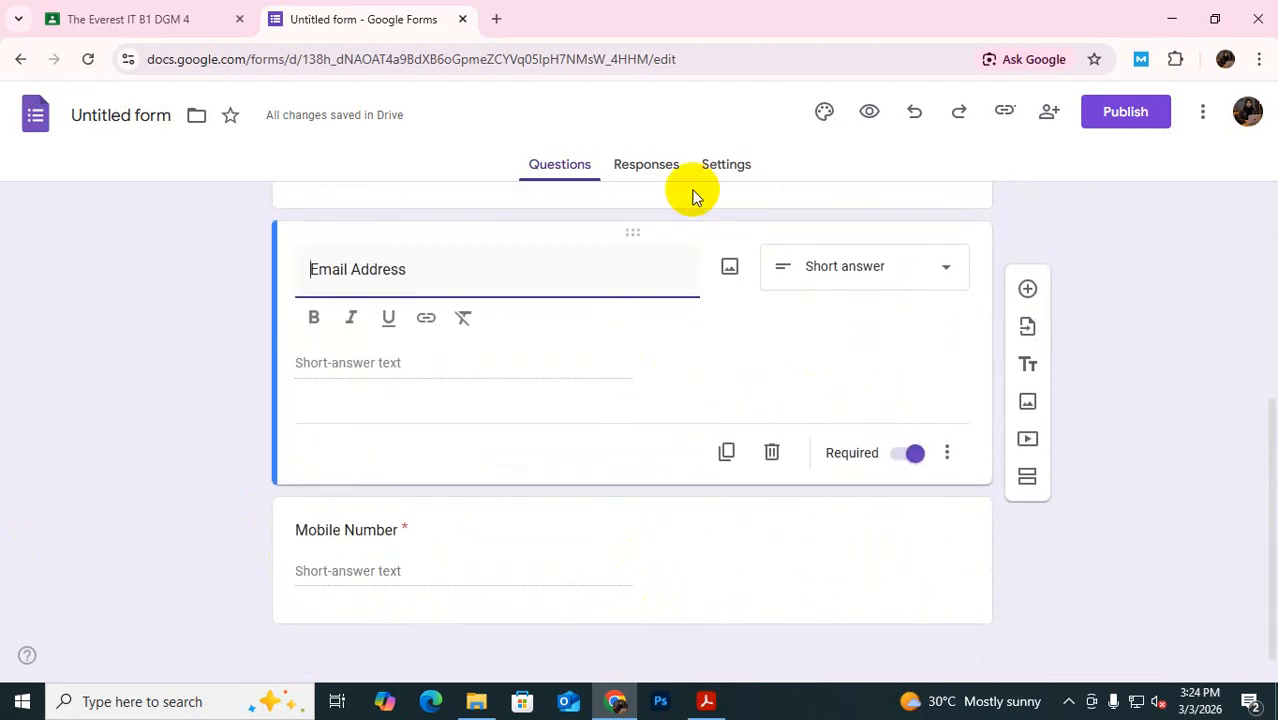
# Switch to the DM Job Suggestion PDF and read the "Another Field" line of Job 07
pyautogui.click(709, 702)
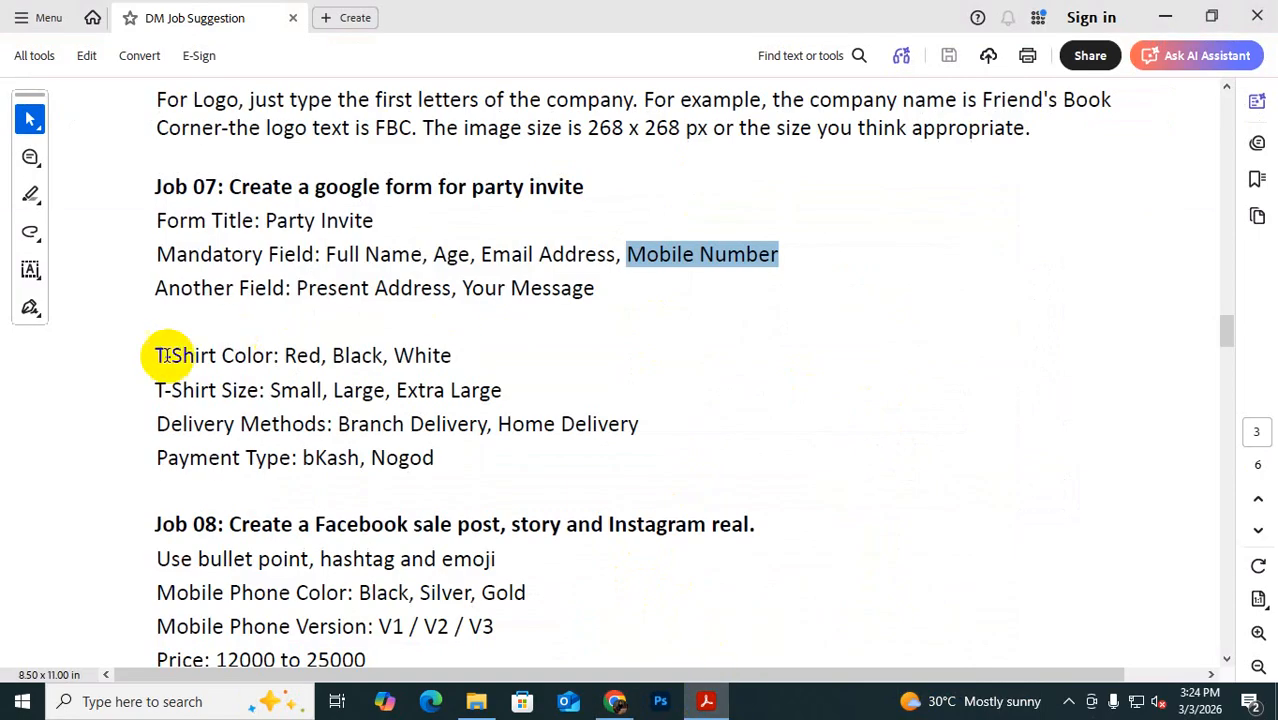
pyautogui.moveTo(159, 292); pyautogui.dragTo(634, 293)
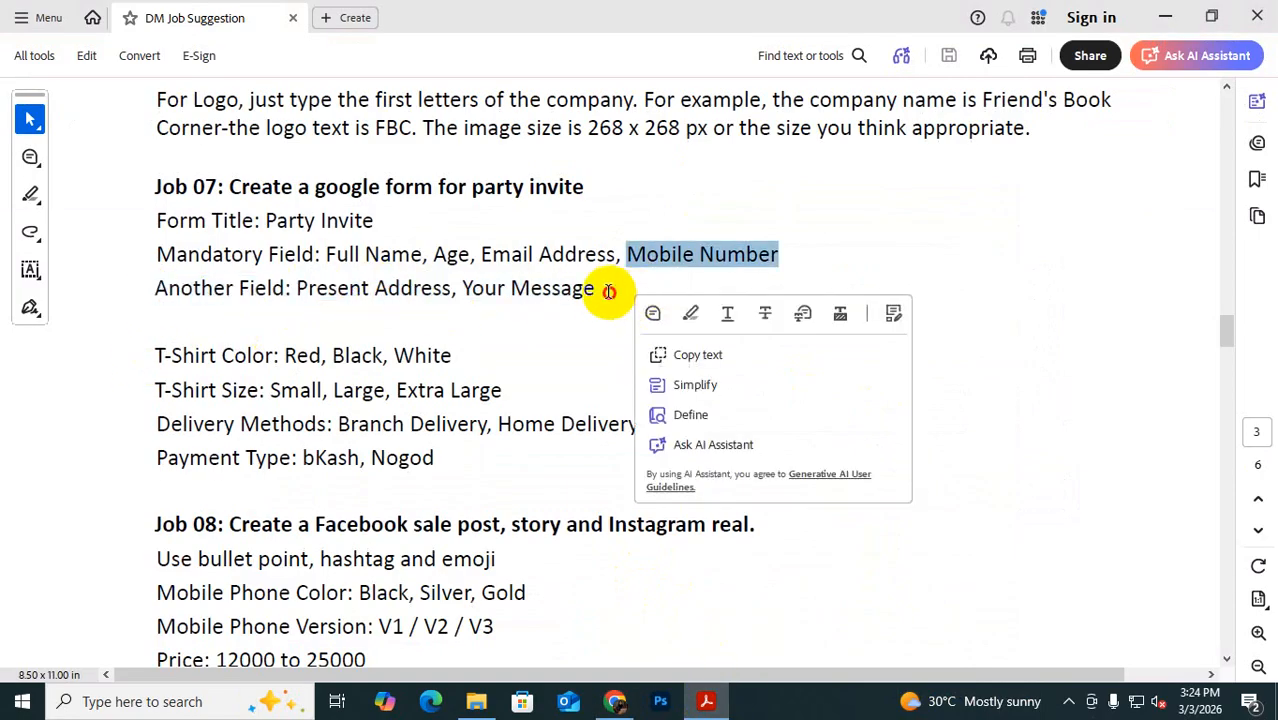
pyautogui.click(603, 287)
# Return to the Google form in Chrome, duplicate the Mobile Number question and select the duplicate's text
pyautogui.click(614, 701)
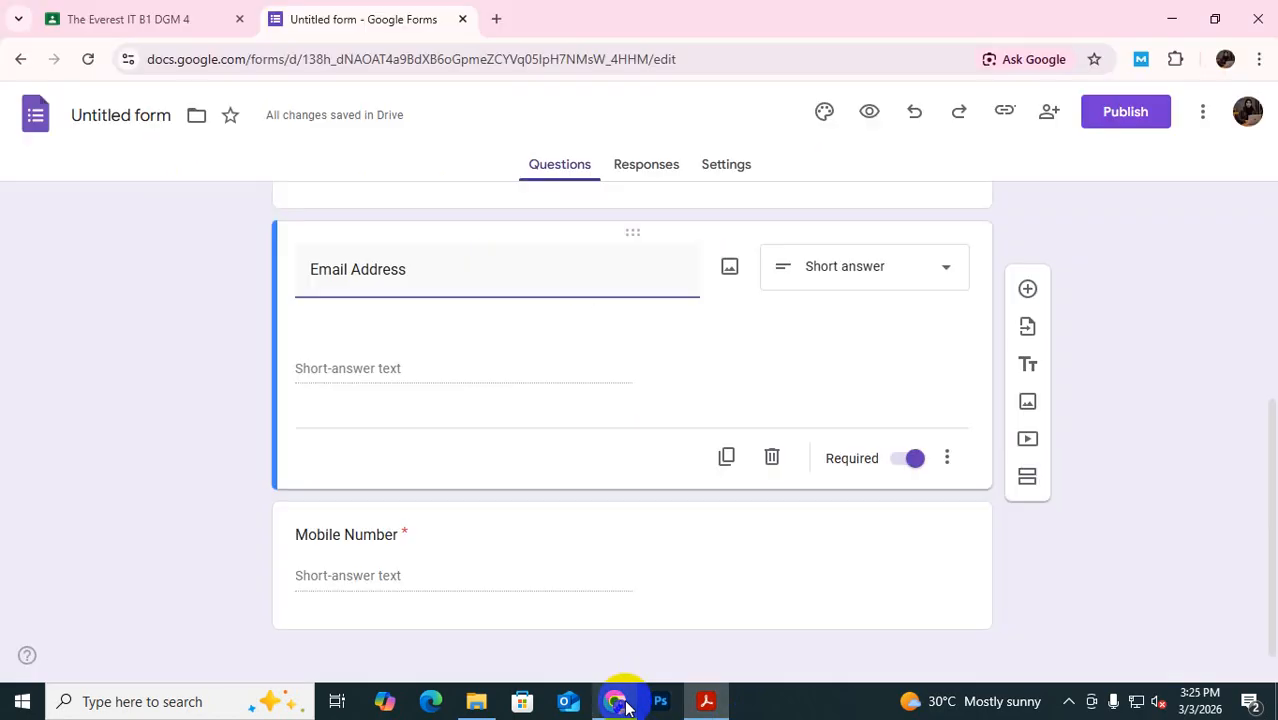
pyautogui.scroll(-1, 620, 525)
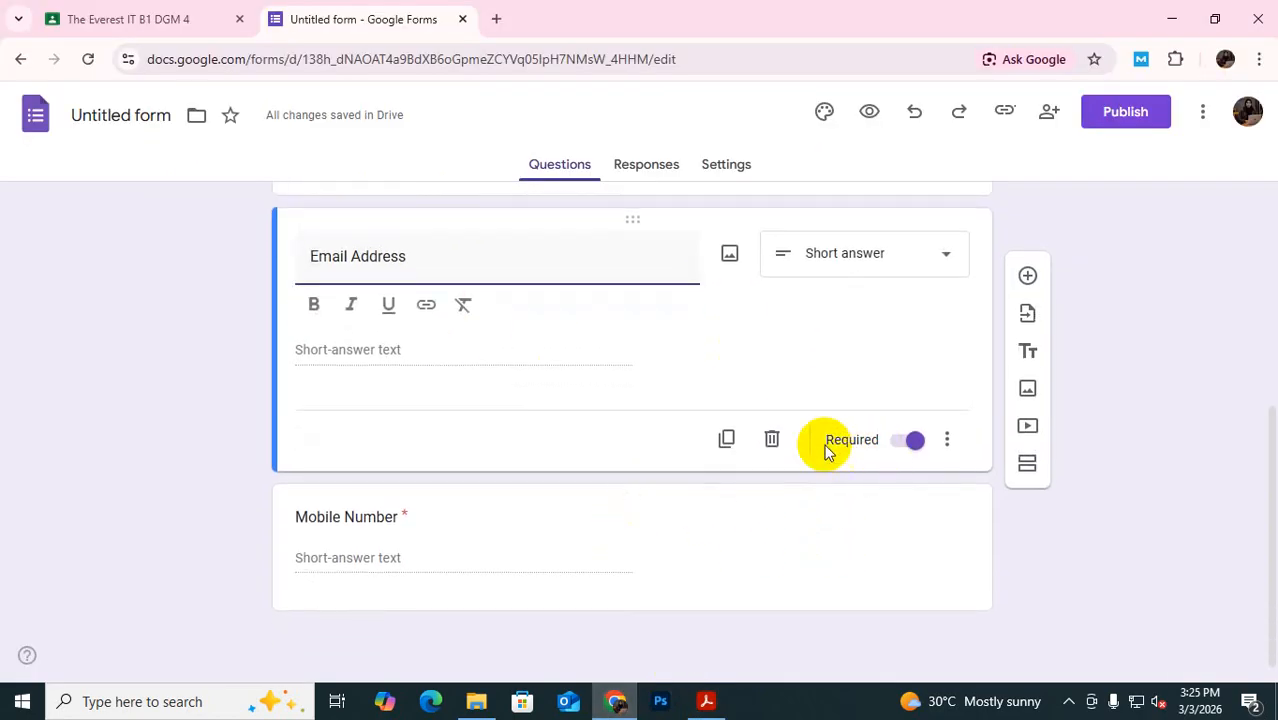
pyautogui.click(640, 560)
pyautogui.click(727, 590)
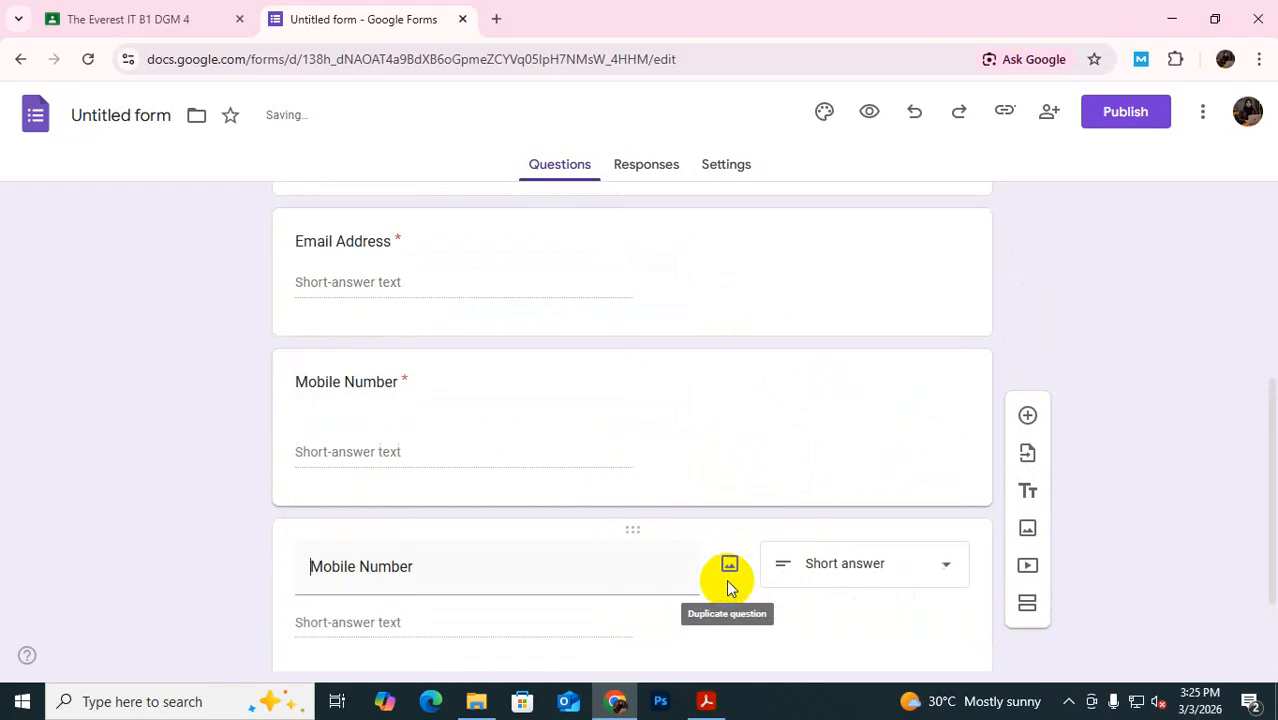
pyautogui.moveTo(422, 536); pyautogui.dragTo(273, 545)
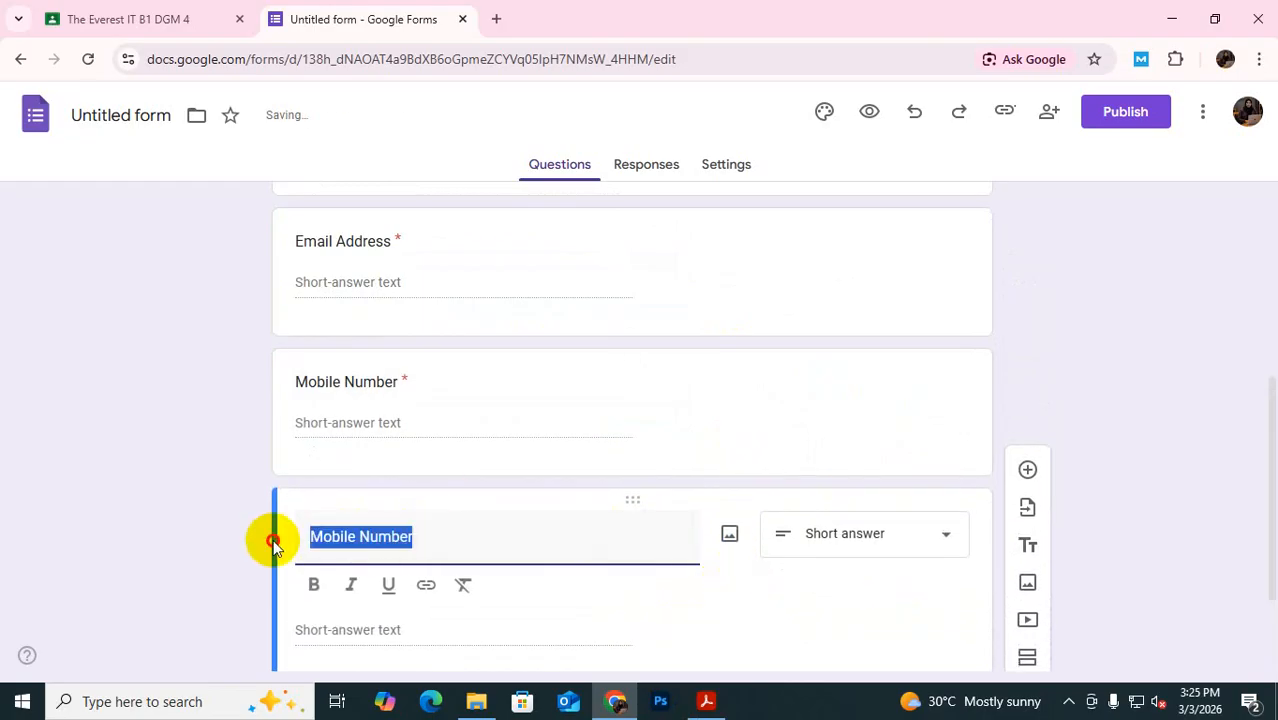
# Switch to the DM Job Suggestion PDF and copy Job 07's other field names individually: Present Address, Your Message
pyautogui.click(707, 700)
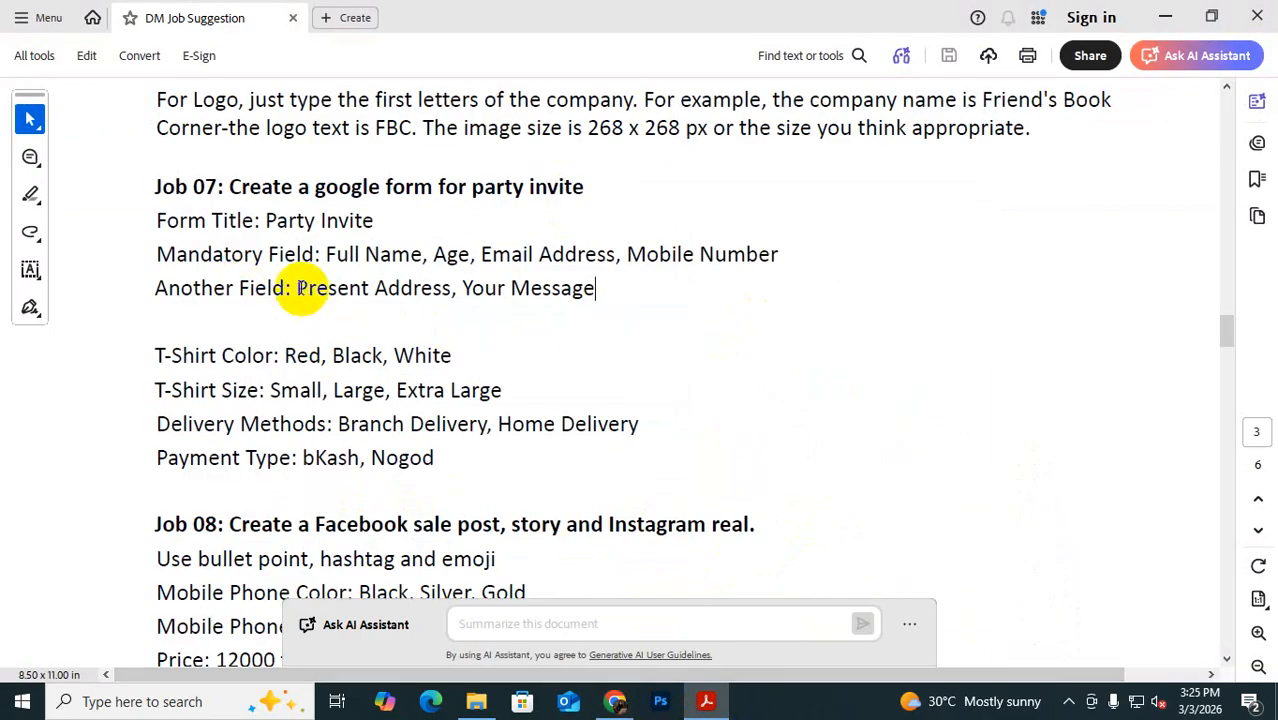
pyautogui.moveTo(299, 288); pyautogui.dragTo(436, 300)
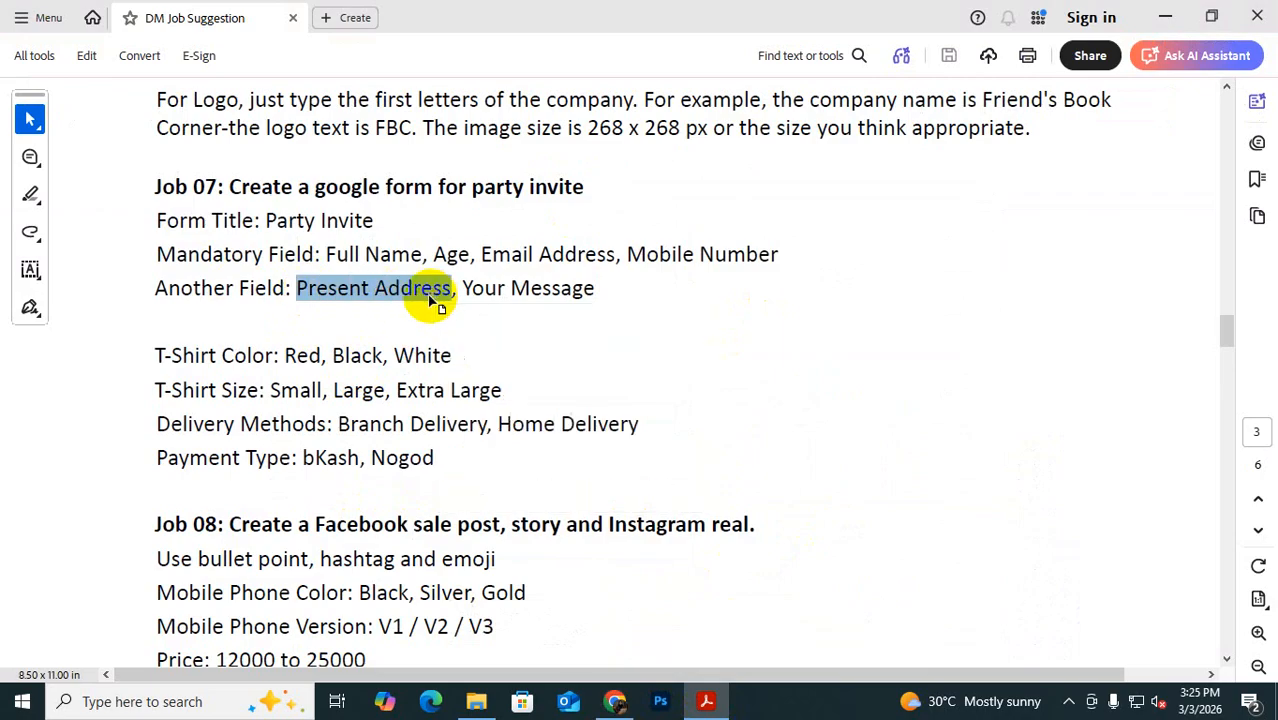
pyautogui.moveTo(461, 288); pyautogui.dragTo(597, 289)
pyautogui.press('super+c')
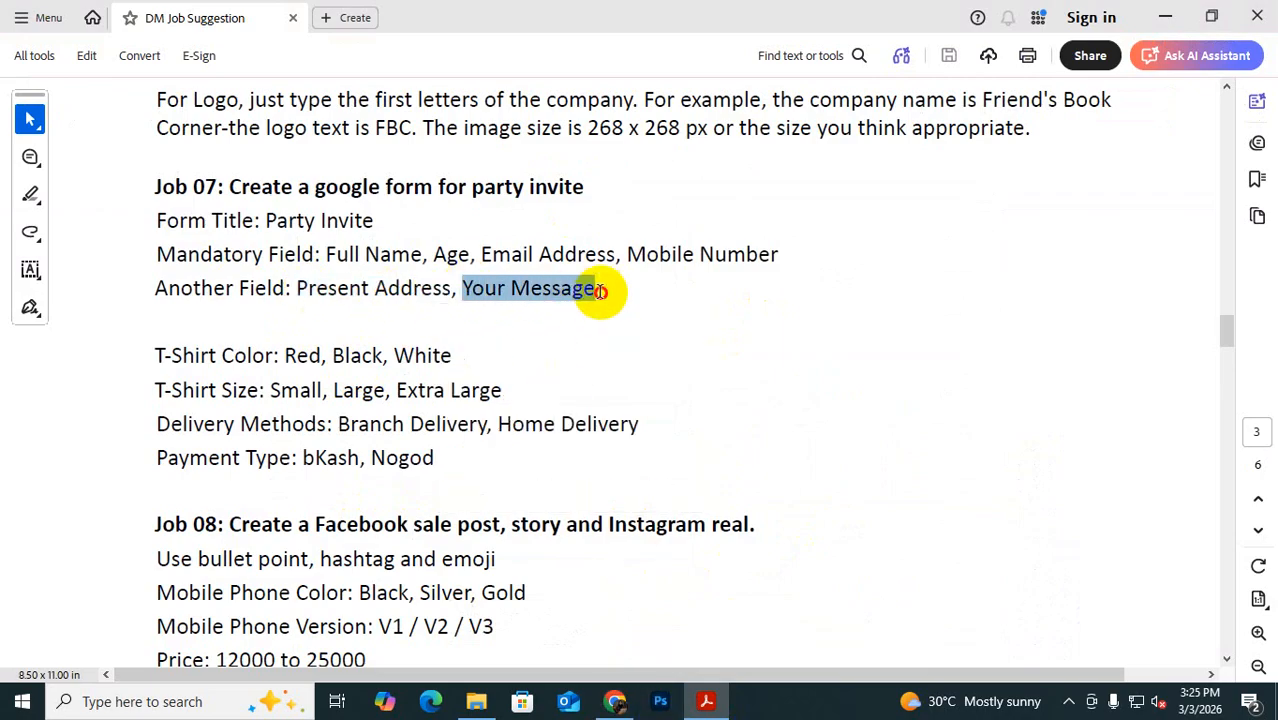
# Return to the Google form in Chrome and replace the duplicated Mobile Number question's text with "Present Address" from the clipboard history
pyautogui.click(614, 699)
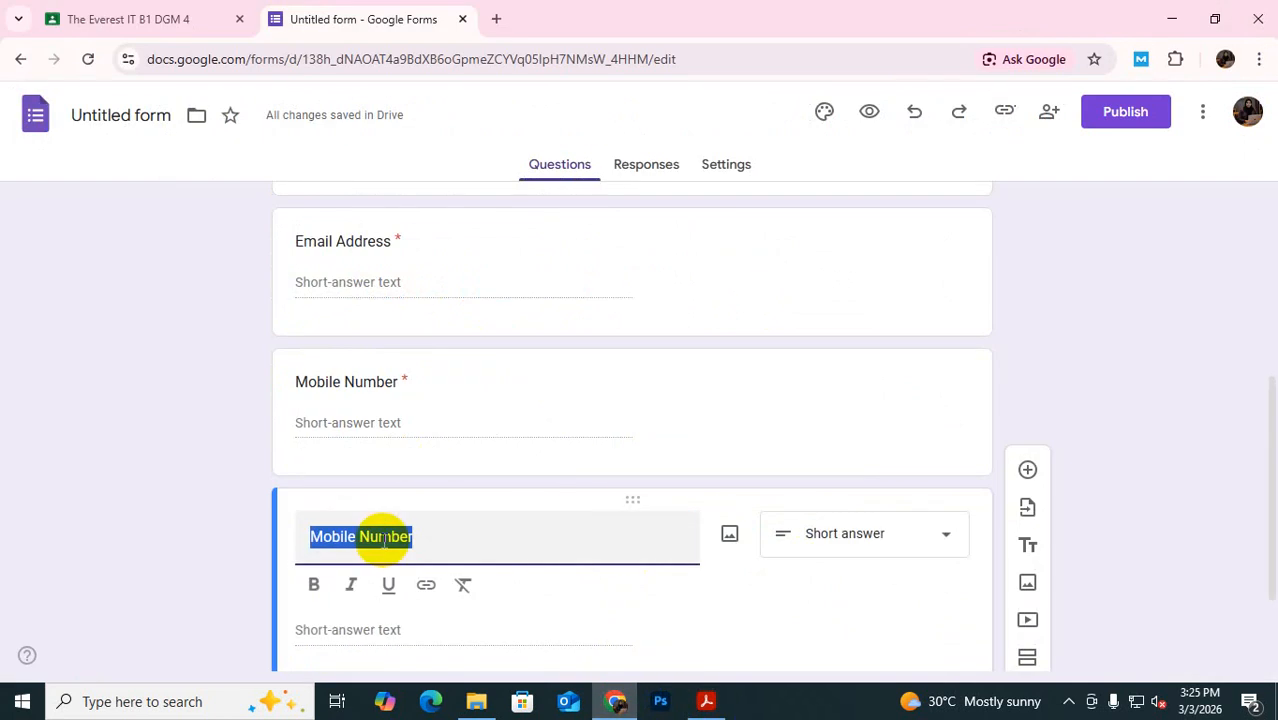
pyautogui.press('super+v')
pyautogui.click(422, 294)
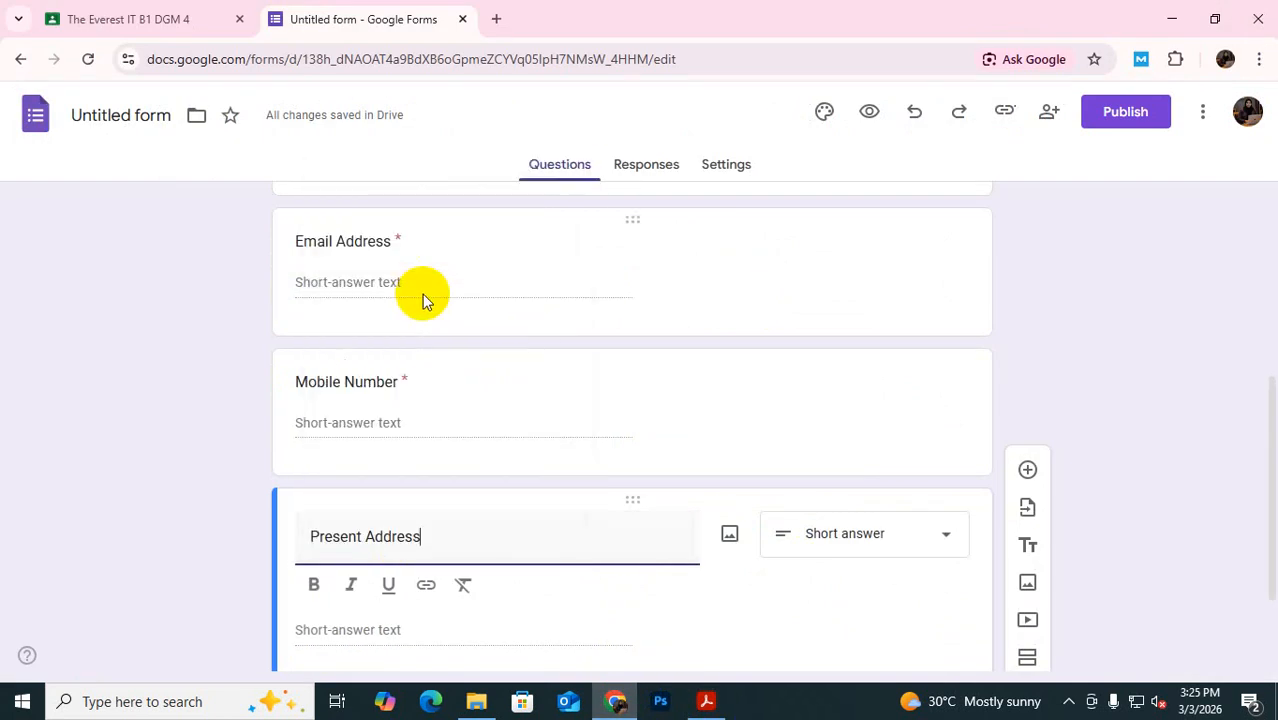
# Make the Present Address question optional and duplicate it
pyautogui.scroll(-2, 718, 561)
pyautogui.click(910, 581)
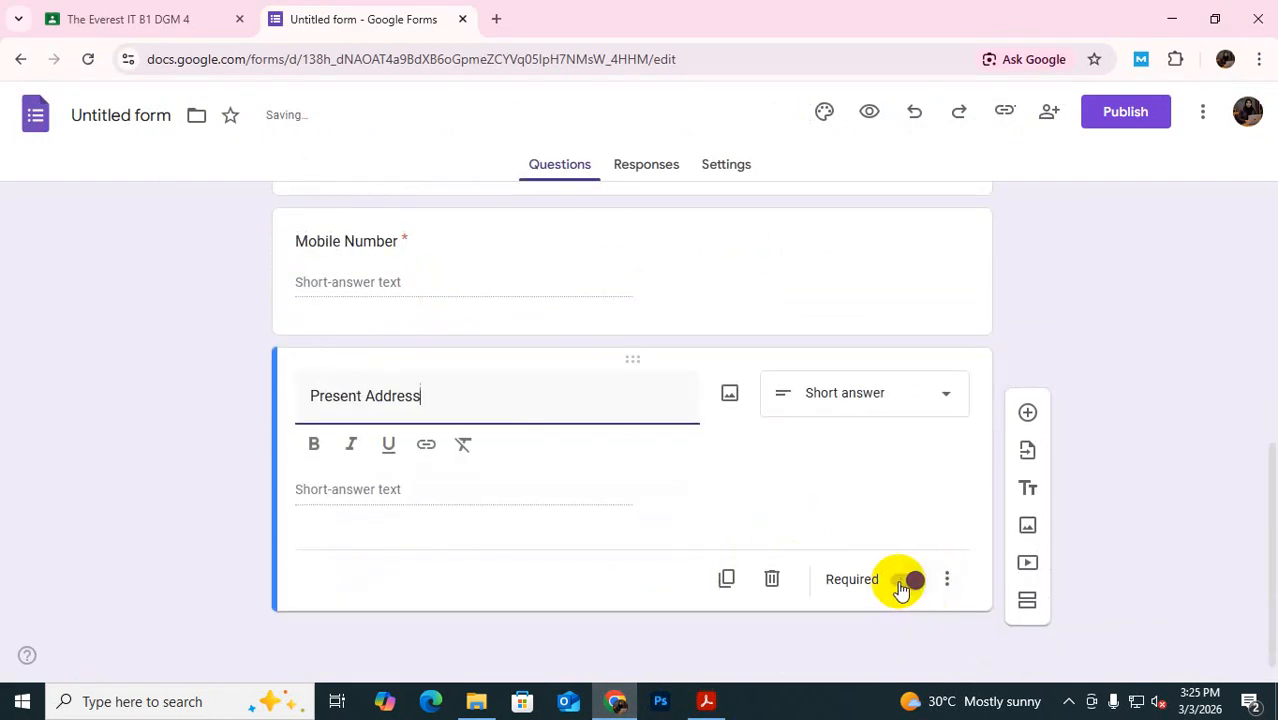
pyautogui.click(902, 586)
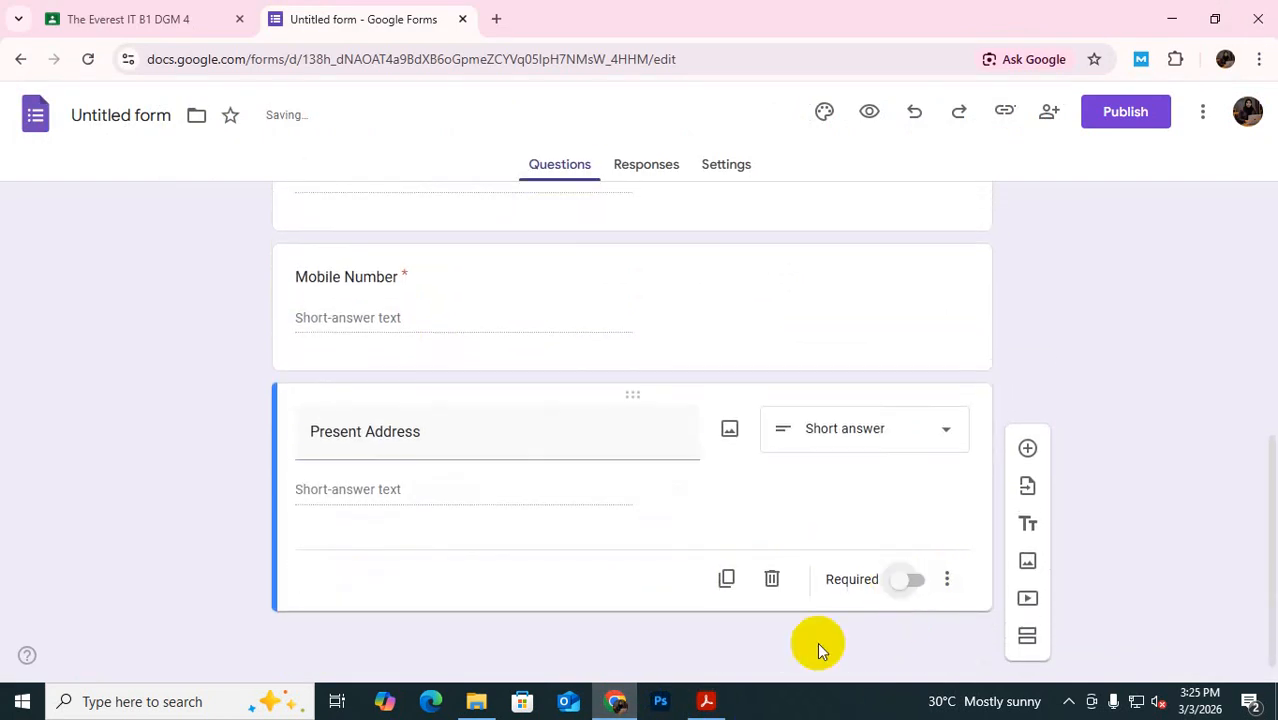
pyautogui.click(729, 578)
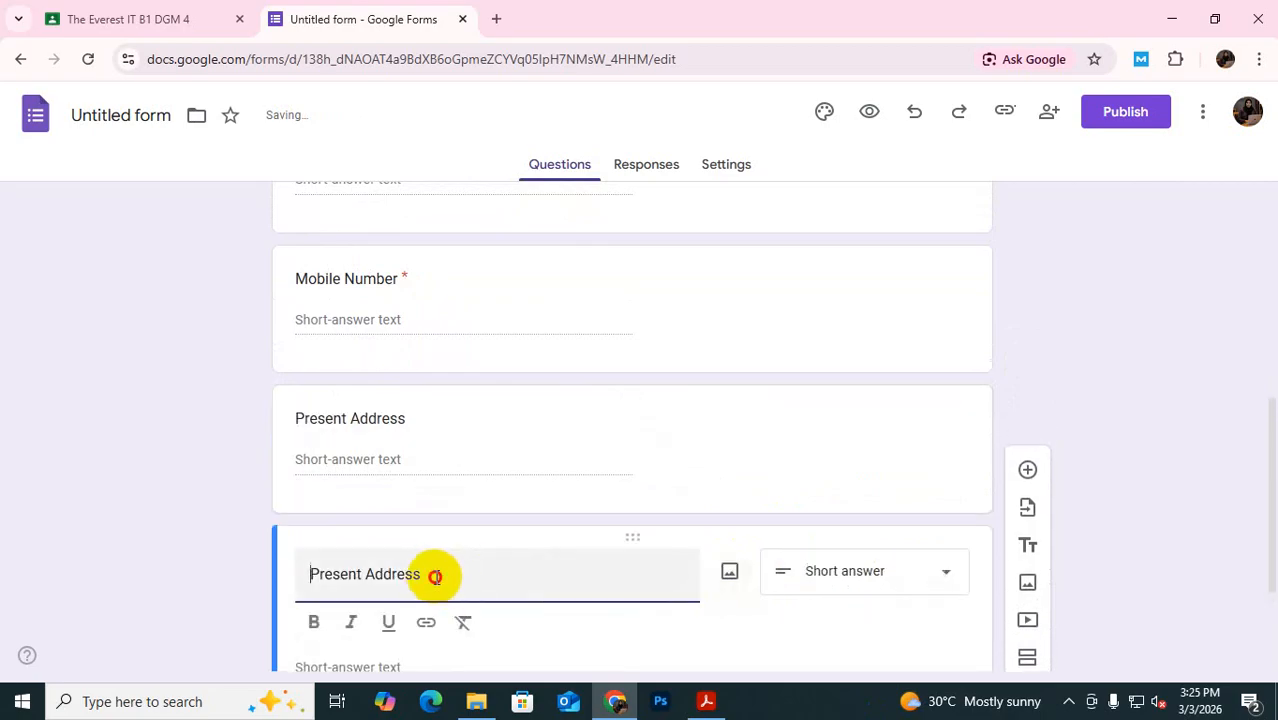
# Replace the duplicated Present Address question's text with "Your Message" from the clipboard history and shorten it to "Message"
pyautogui.moveTo(435, 577); pyautogui.dragTo(263, 594)
pyautogui.press('super+v')
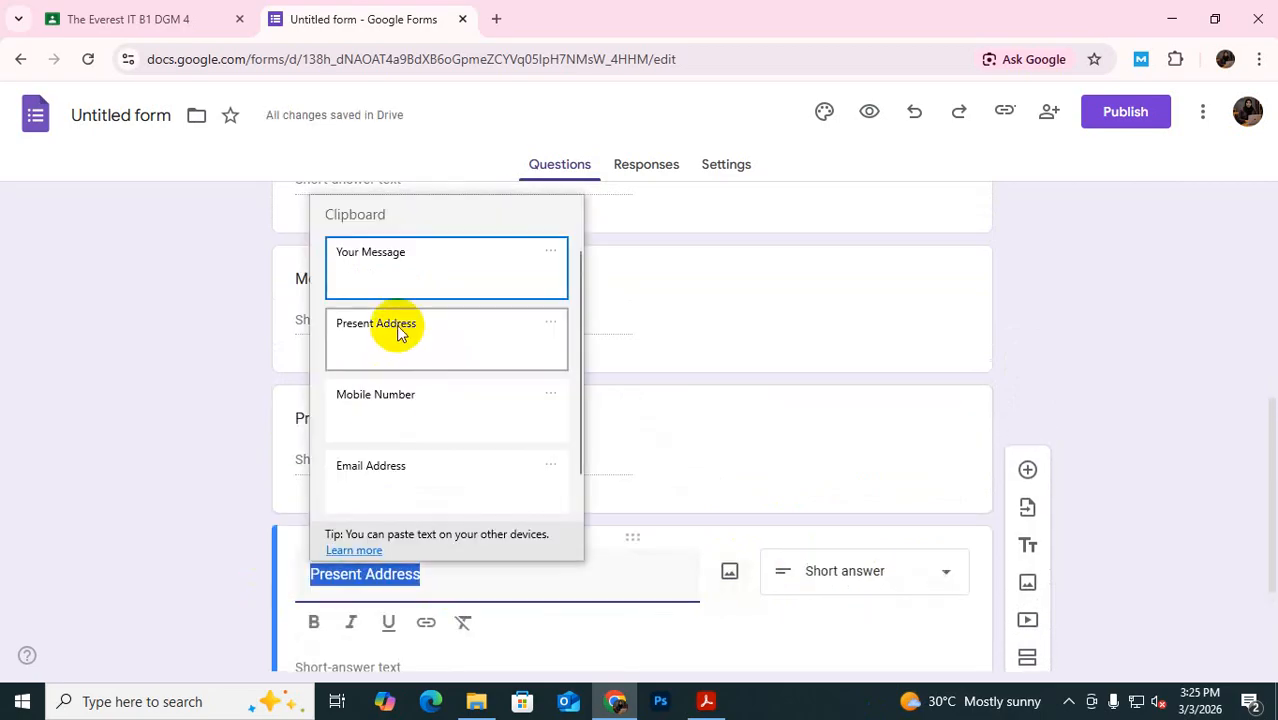
pyautogui.click(421, 256)
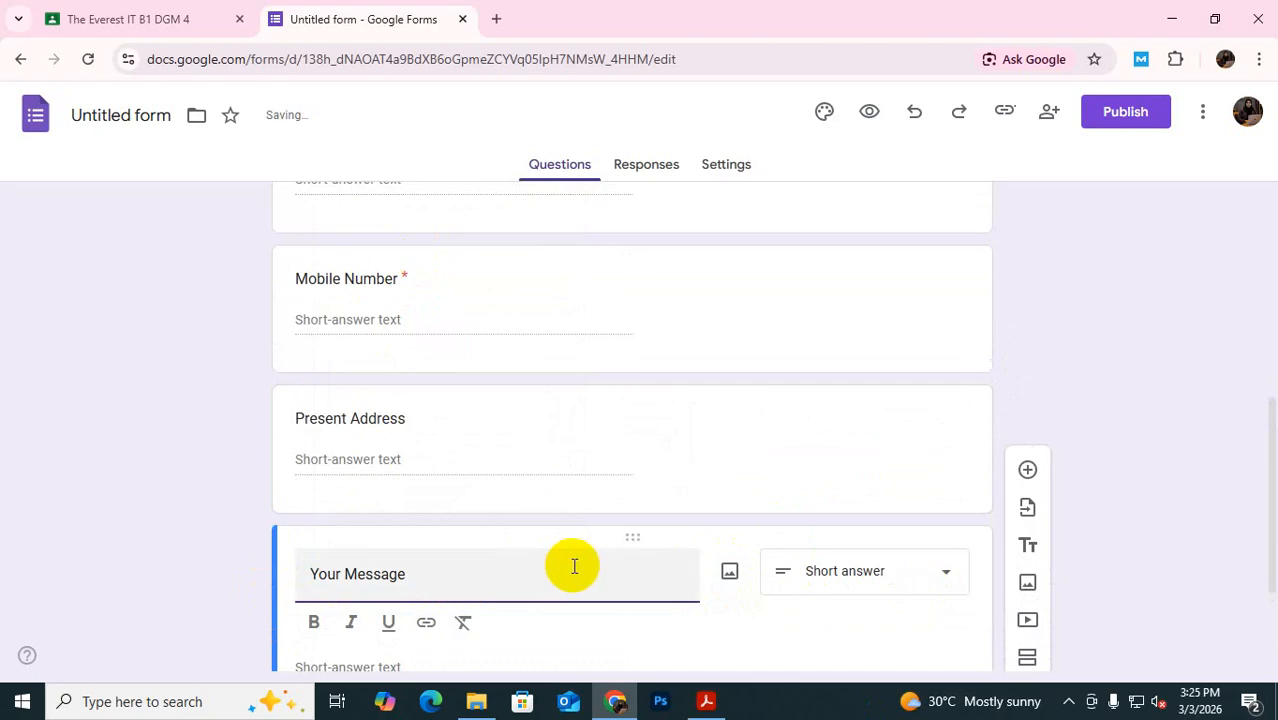
pyautogui.scroll(-2, 572, 565)
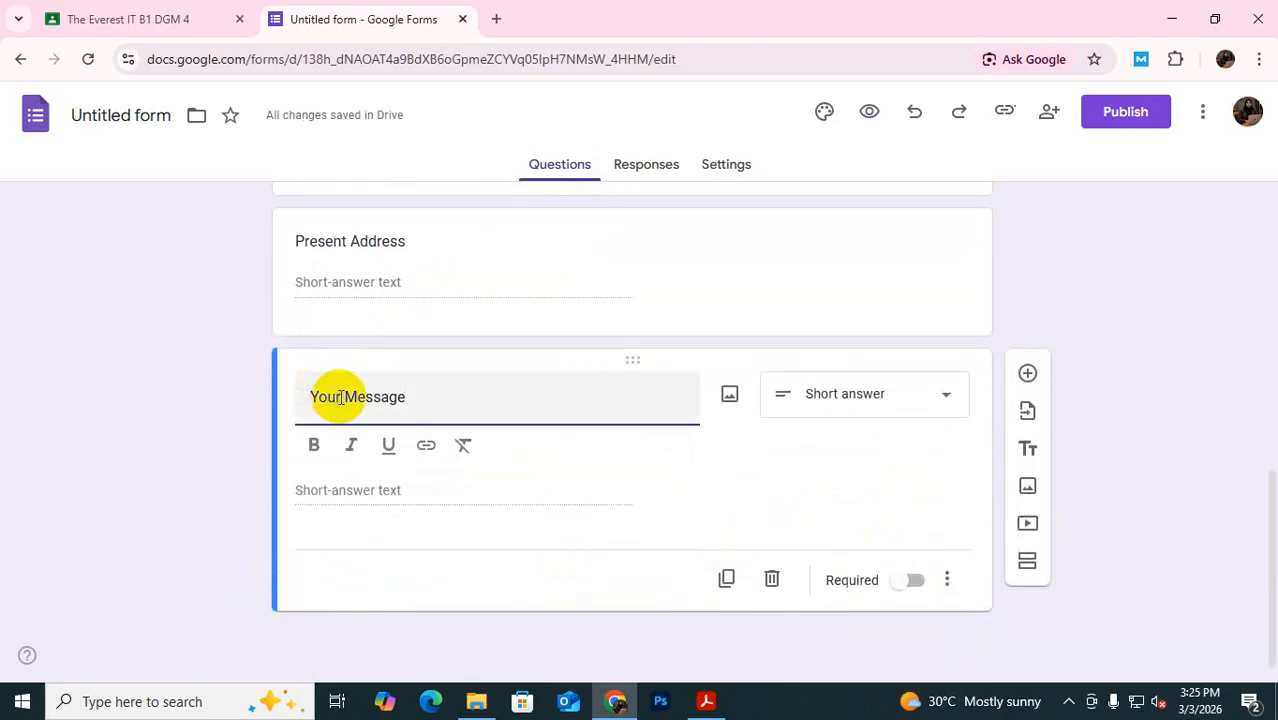
pyautogui.moveTo(343, 397); pyautogui.dragTo(282, 393)
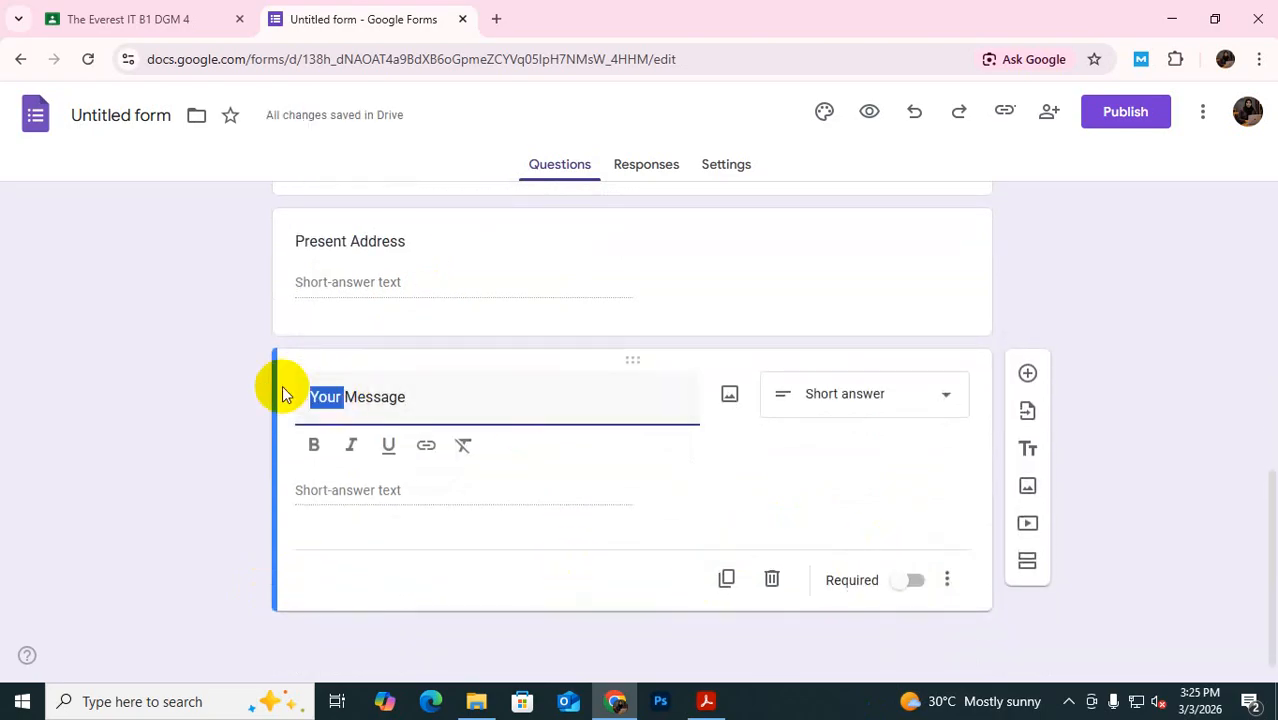
pyautogui.press('BackSpace')
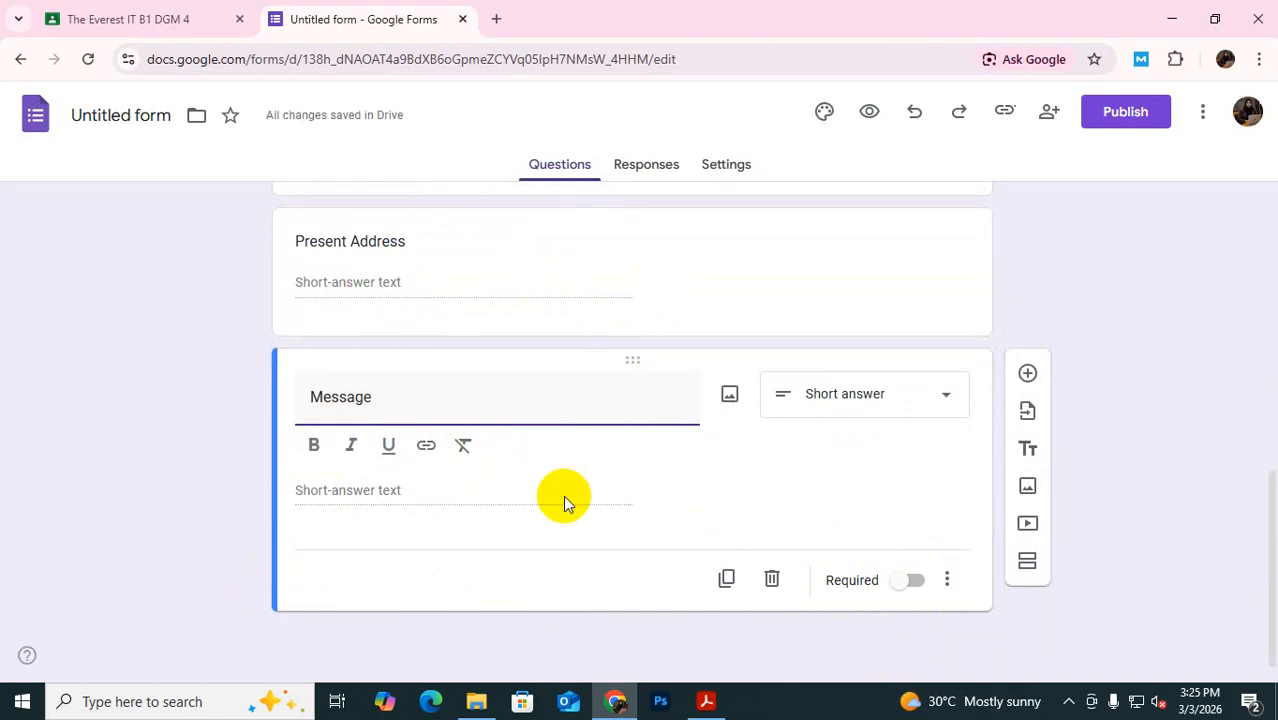
pyautogui.scroll(8, 650, 545)
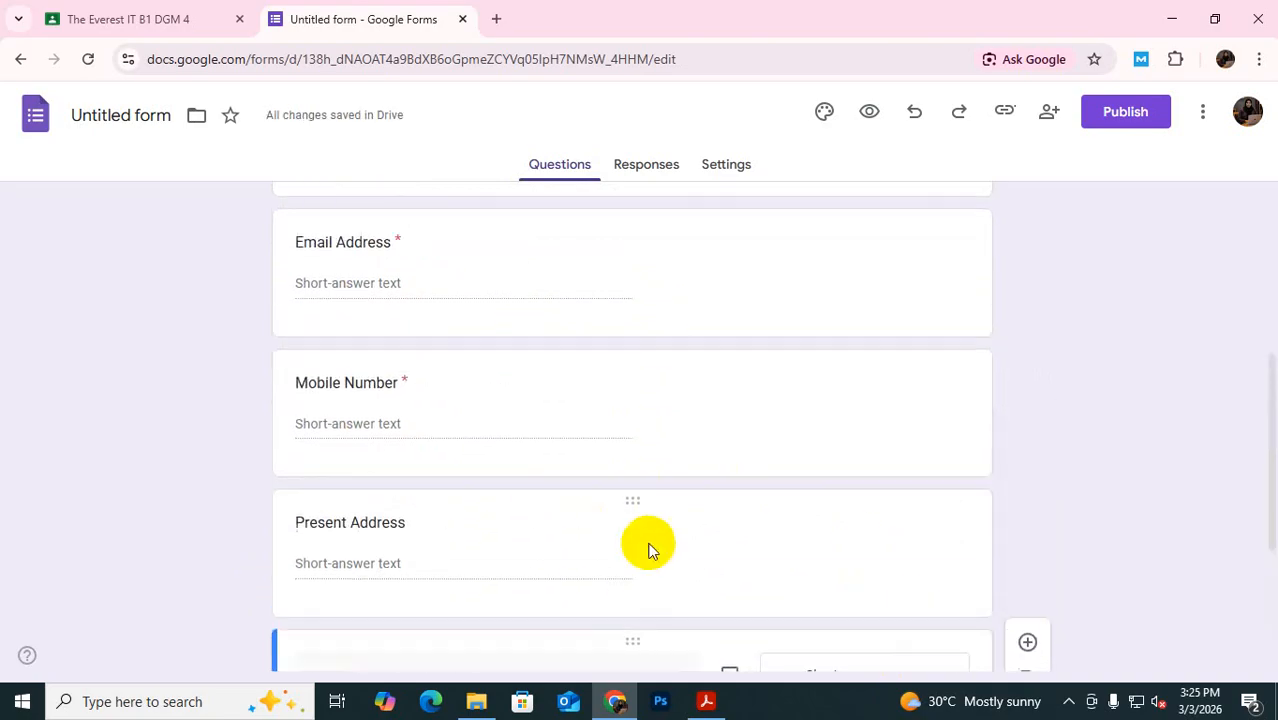
pyautogui.scroll(-8, 660, 535)
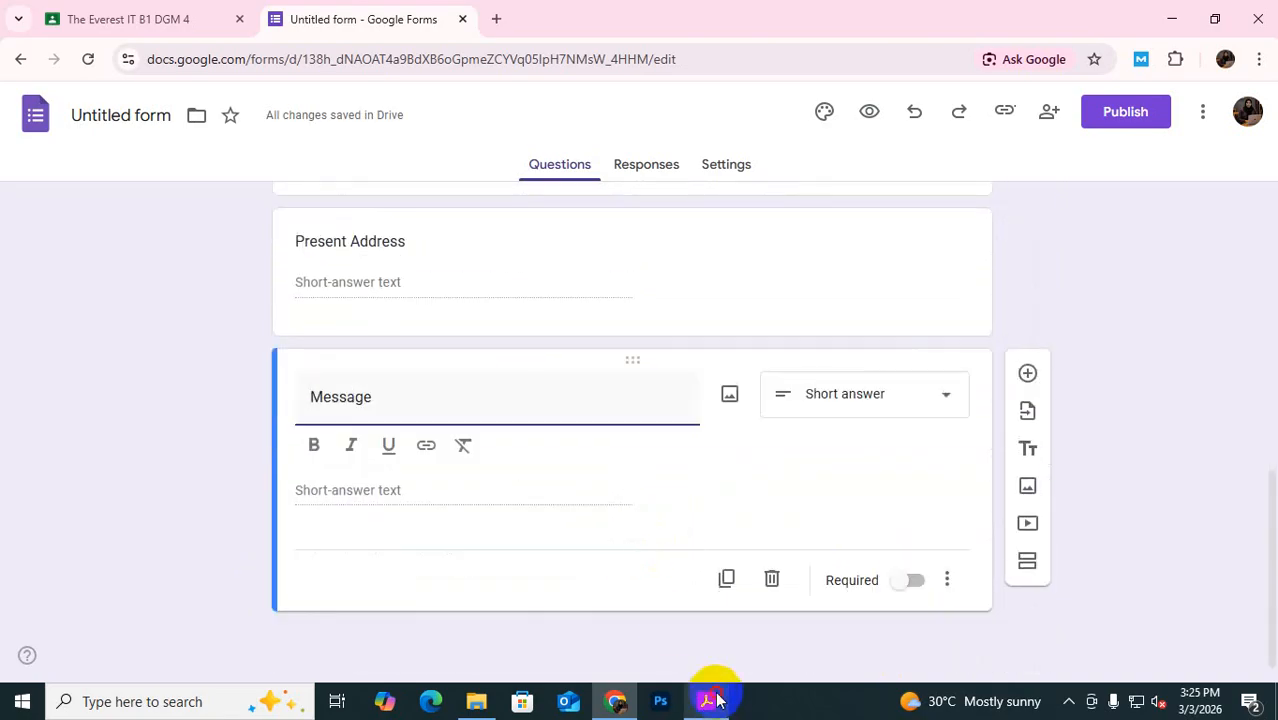
# Switch to the DM Job Suggestion PDF and examine Job 07's T-shirt, delivery method and payment type lines
pyautogui.click(707, 702)
pyautogui.moveTo(157, 357); pyautogui.dragTo(451, 477)
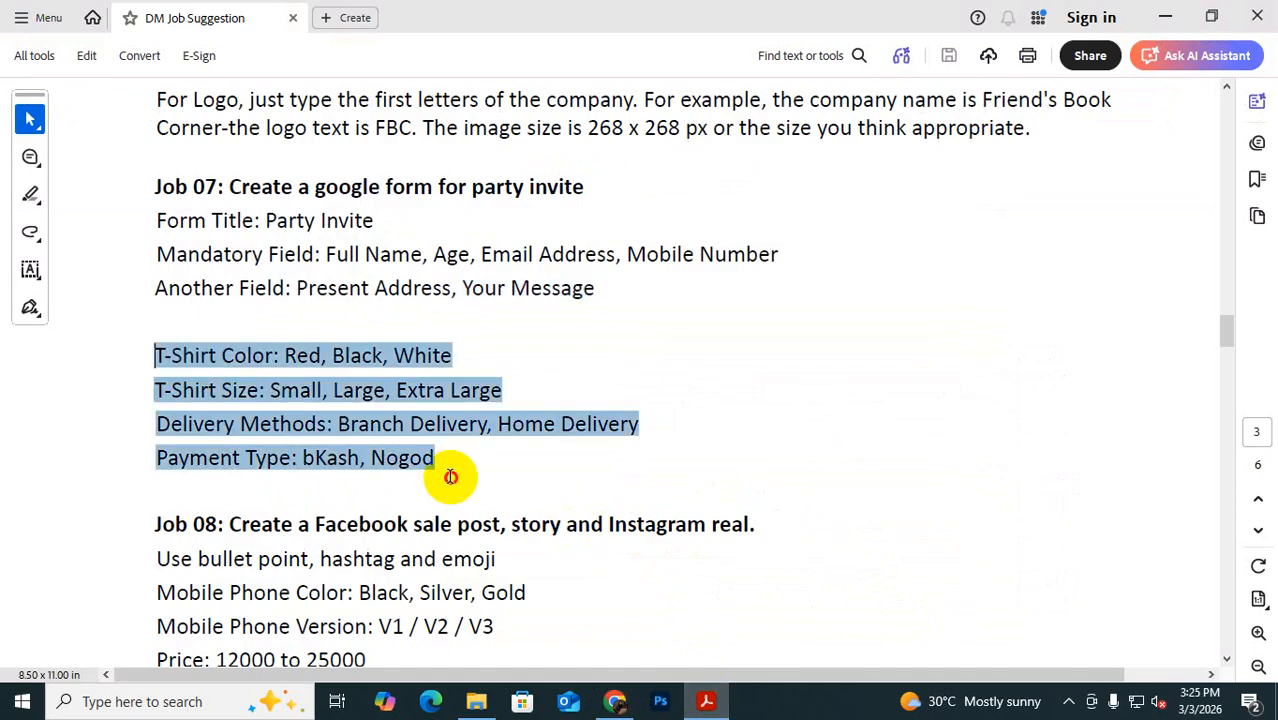
pyautogui.click(308, 285)
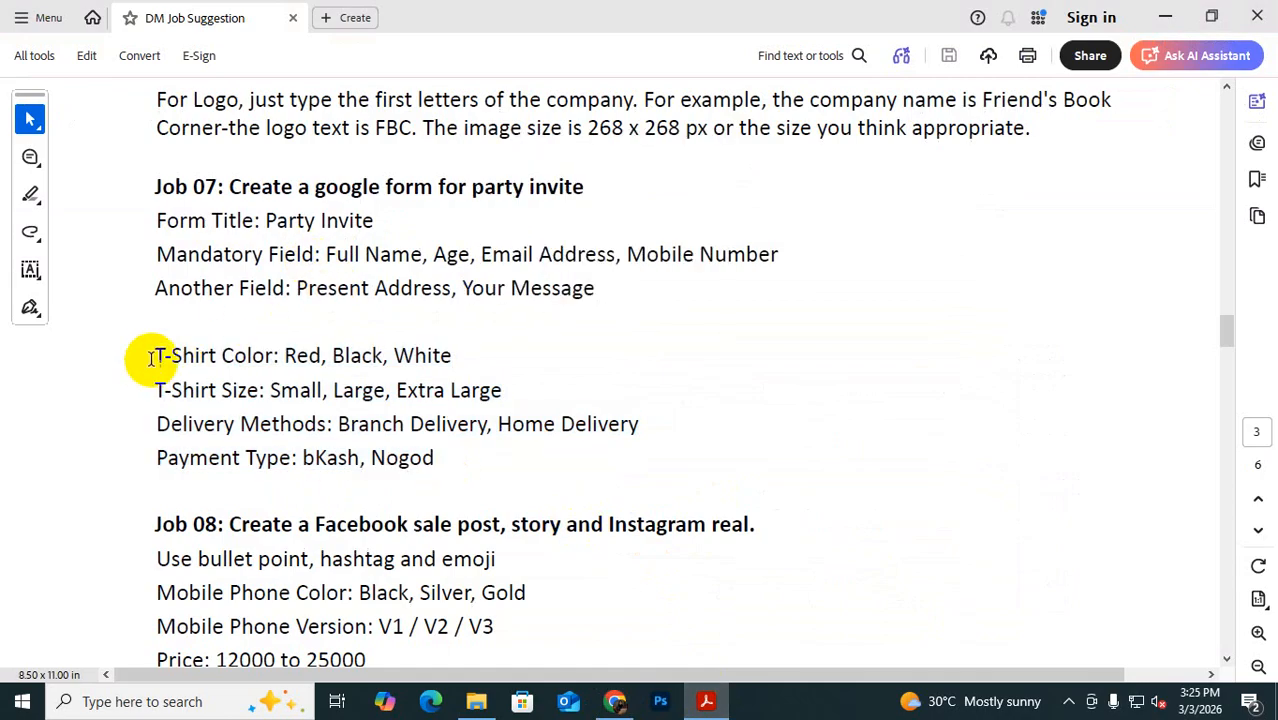
pyautogui.moveTo(237, 410); pyautogui.dragTo(451, 485)
pyautogui.click(451, 471)
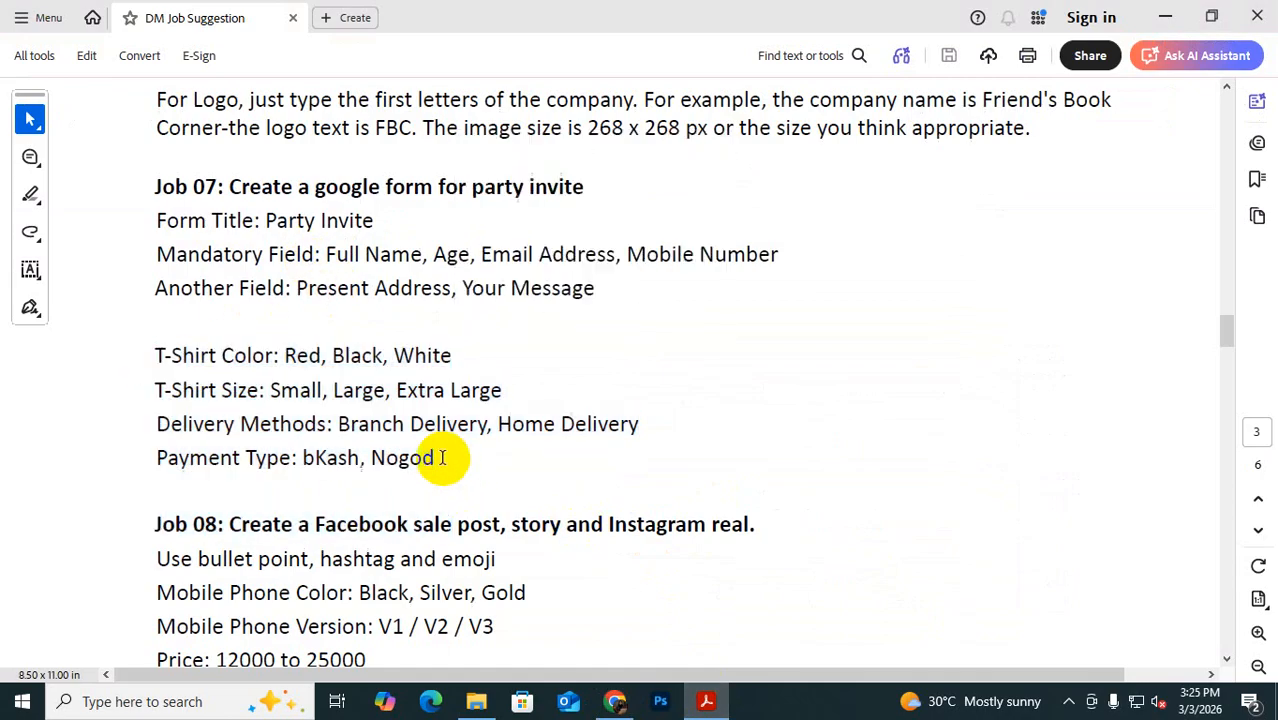
pyautogui.moveTo(680, 654)
# Return to the Google form in Chrome, add a new section after the Message question and title it "Choice"
pyautogui.click(614, 701)
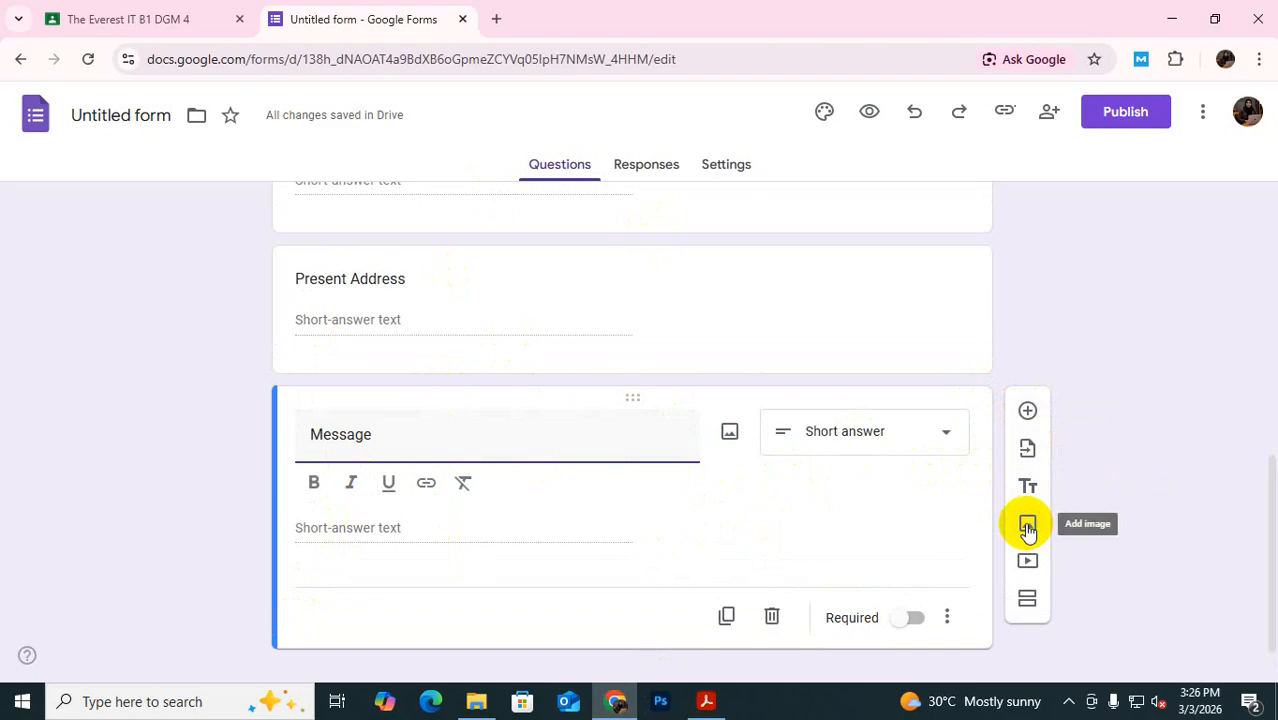
pyautogui.click(1030, 608)
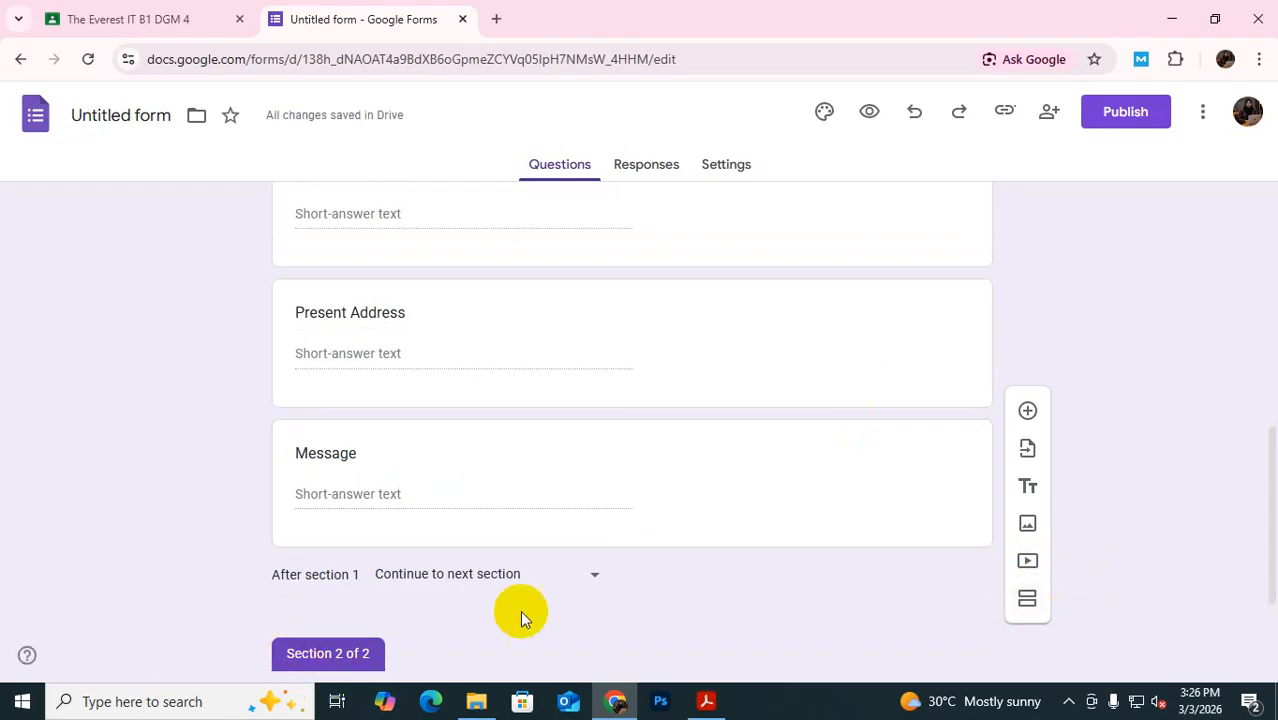
pyautogui.scroll(-1, 504, 543)
pyautogui.scroll(-1, 504, 543)
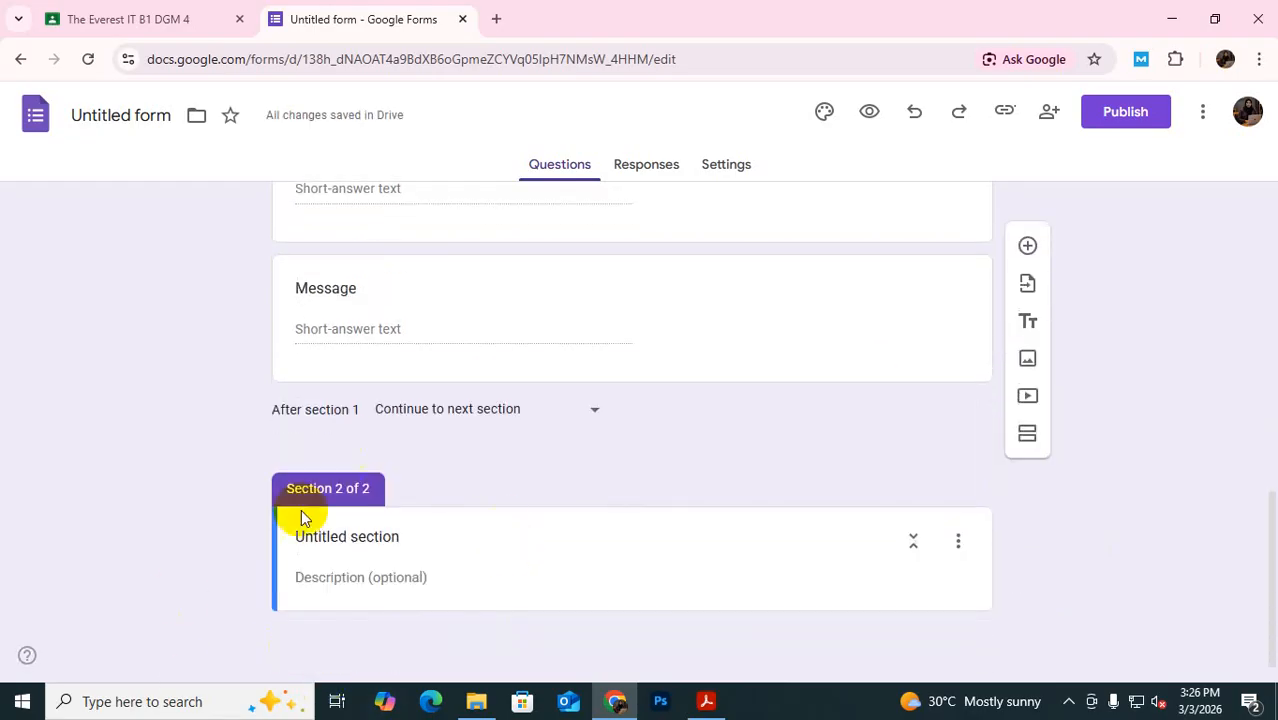
pyautogui.click(406, 537)
pyautogui.moveTo(406, 537); pyautogui.dragTo(220, 534)
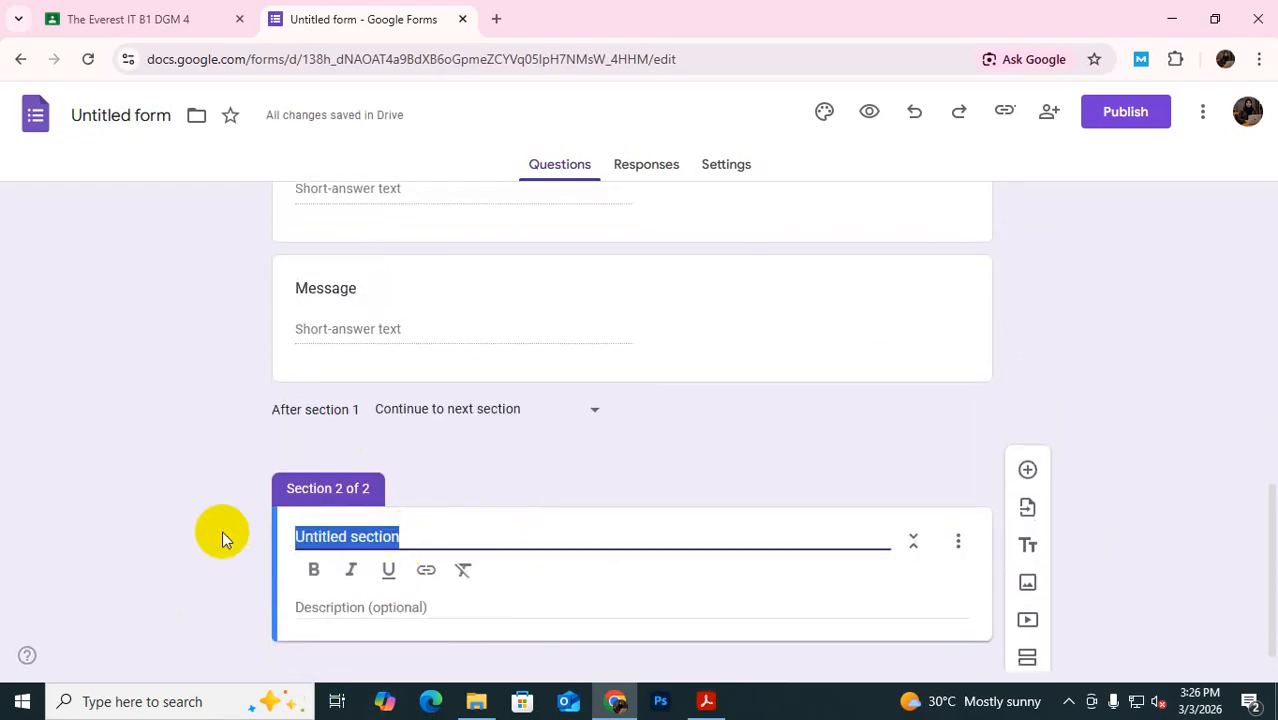
pyautogui.click(706, 701)
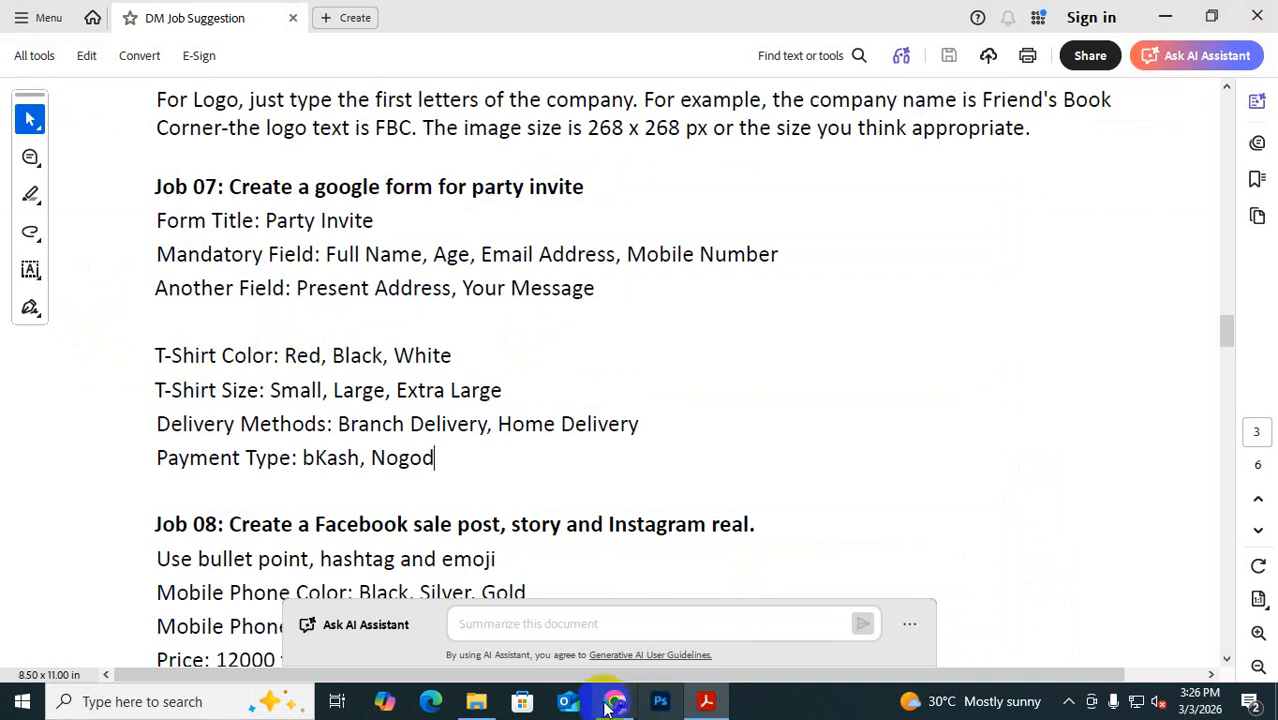
pyautogui.click(625, 706)
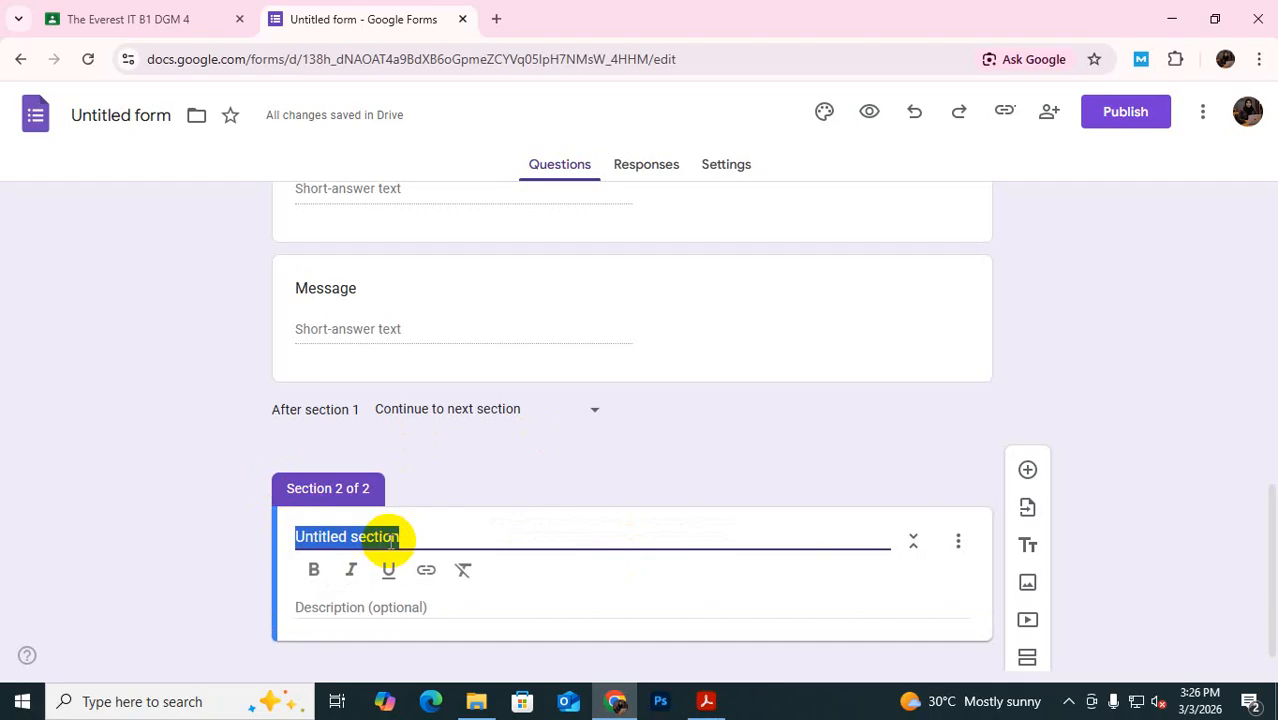
pyautogui.write('Choice')
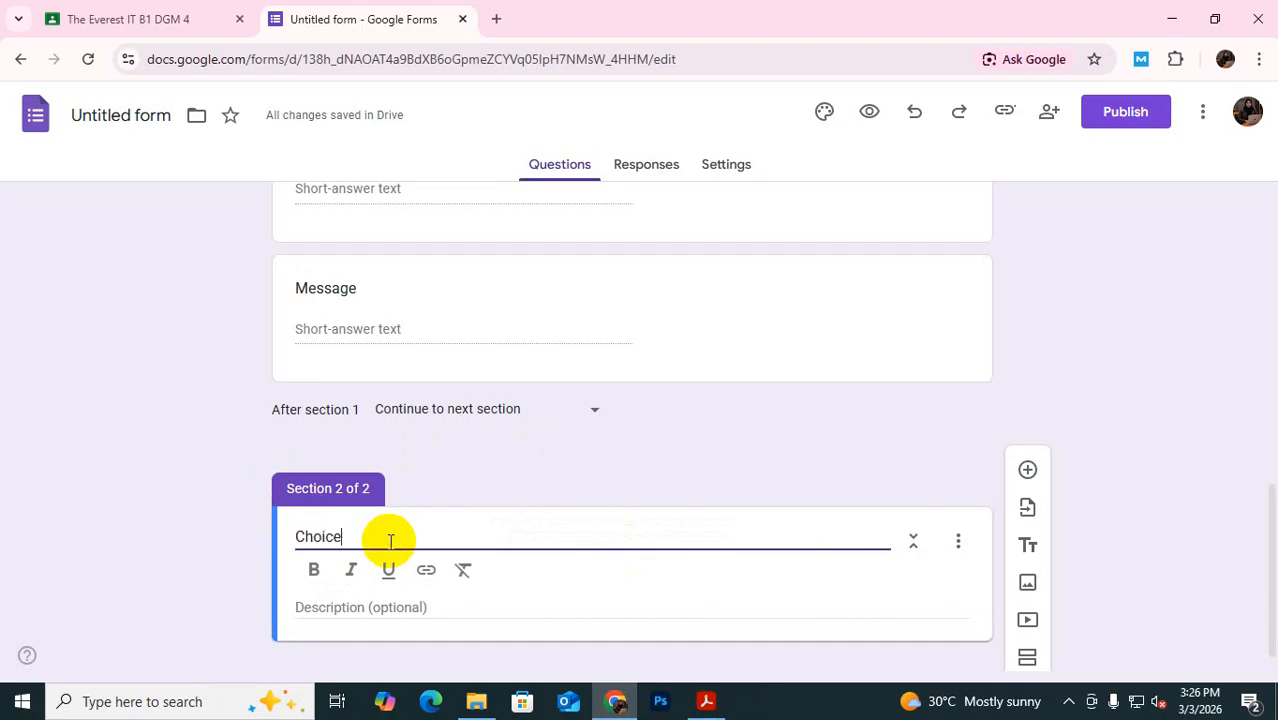
# Add a question to the Choice section, switch to the DM Job Suggestion PDF and copy individually: T-Shirt Color, Red, Black, White
pyautogui.scroll(-1, 534, 490)
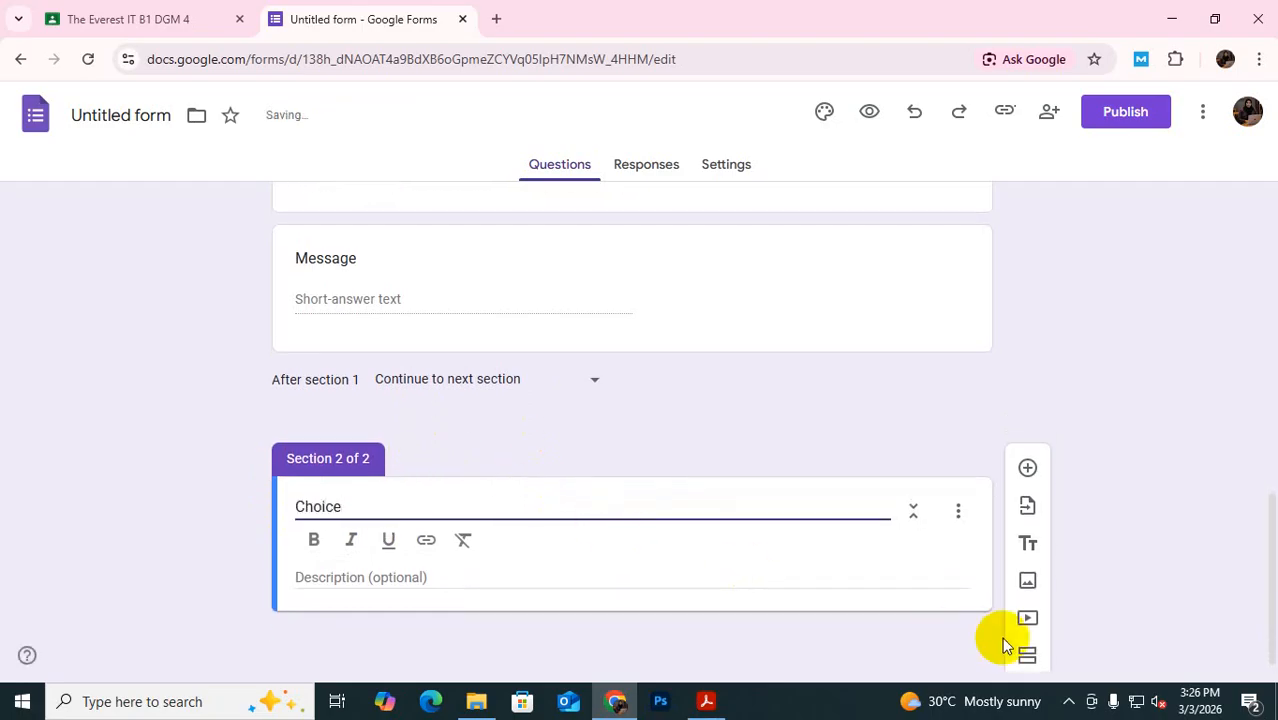
pyautogui.click(1027, 467)
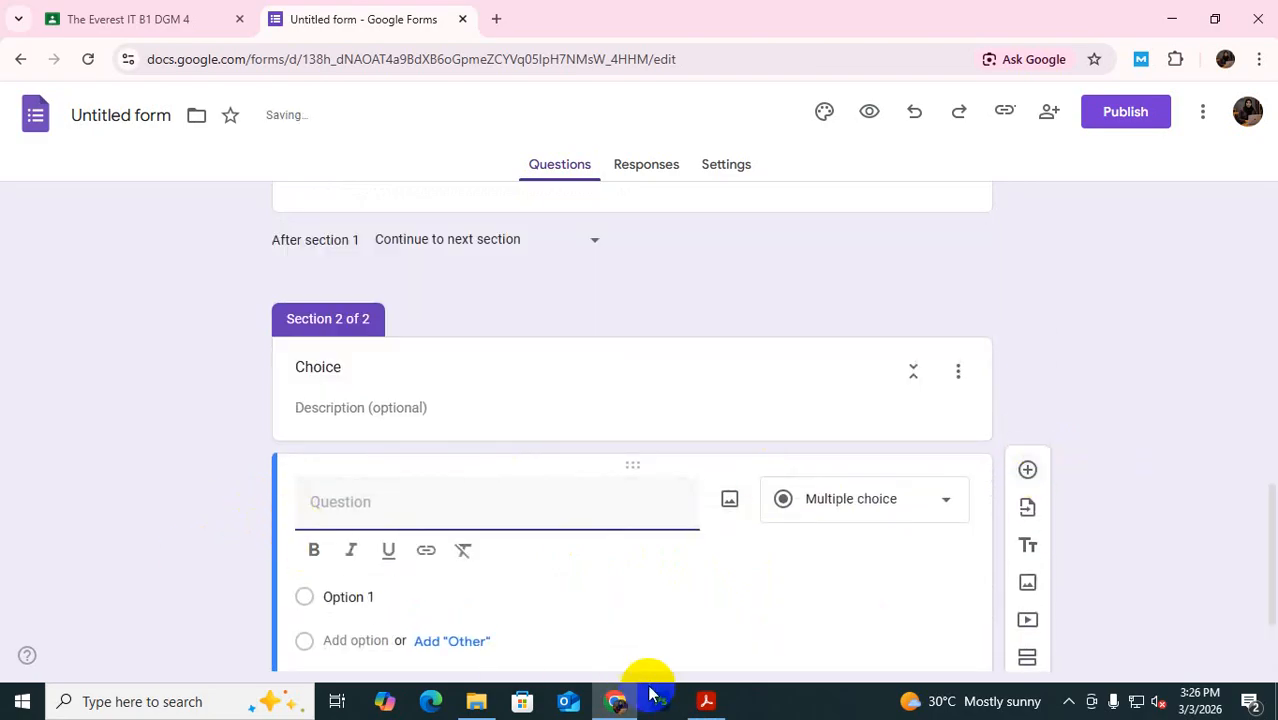
pyautogui.click(707, 702)
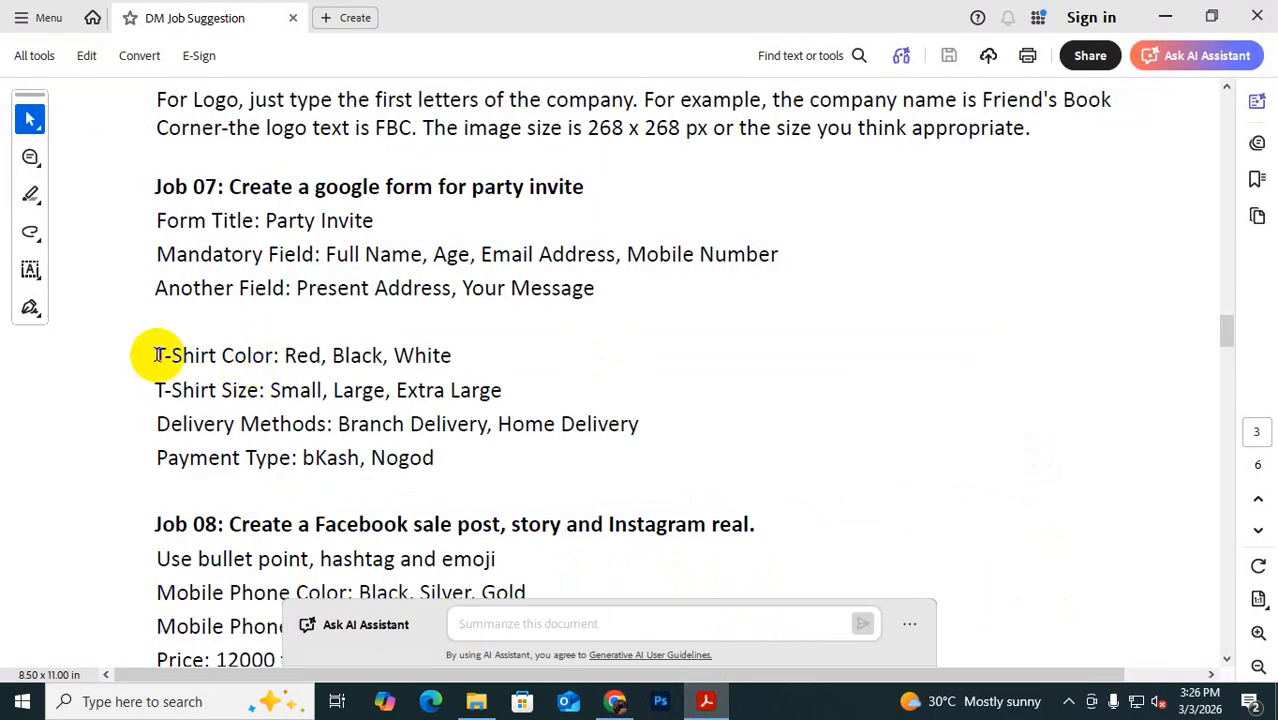
pyautogui.moveTo(155, 356); pyautogui.dragTo(265, 368)
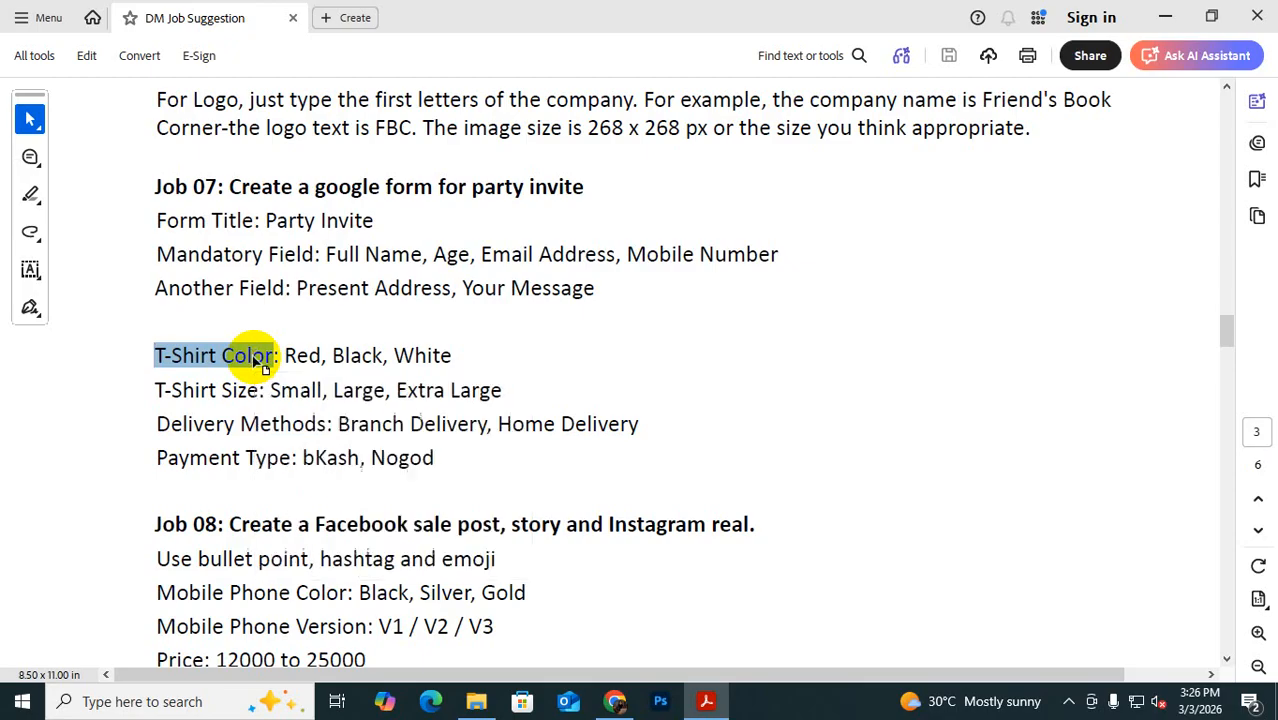
pyautogui.moveTo(285, 355); pyautogui.dragTo(456, 355)
pyautogui.press('super+c')
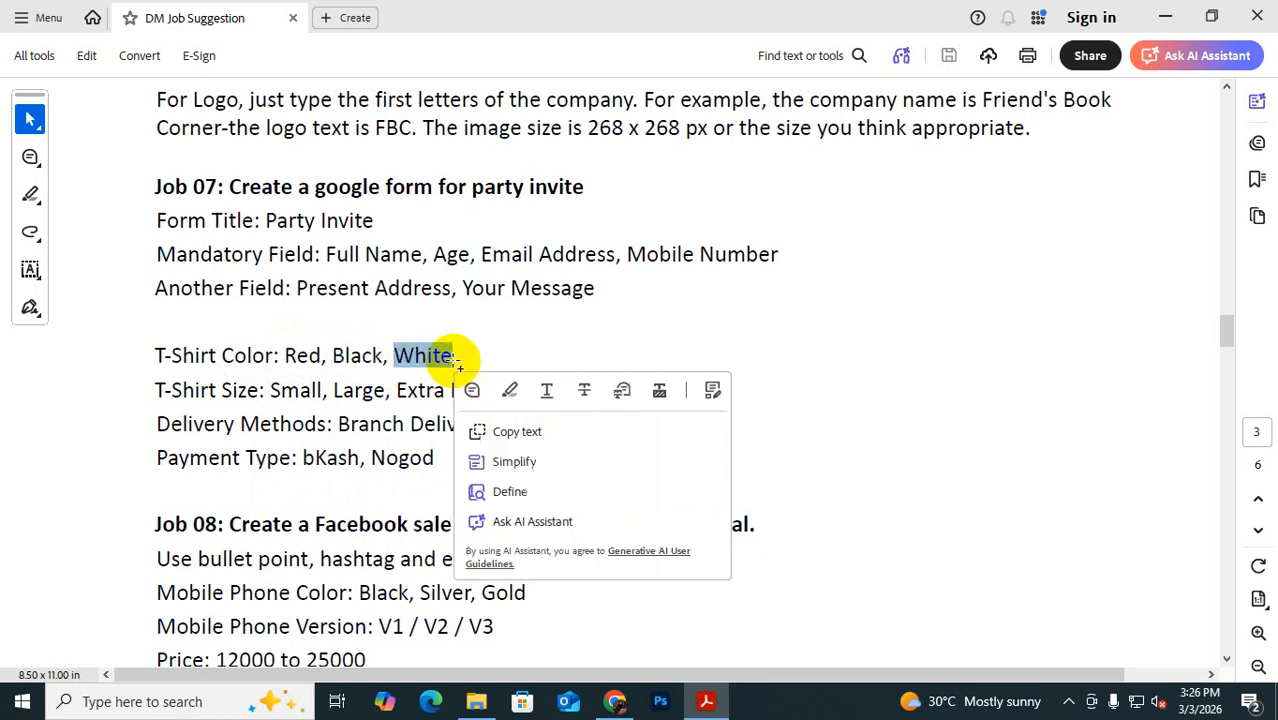
# Return to the Google form in Chrome and fill the new question's text with "T-Shirt Color" from the clipboard history
pyautogui.click(615, 701)
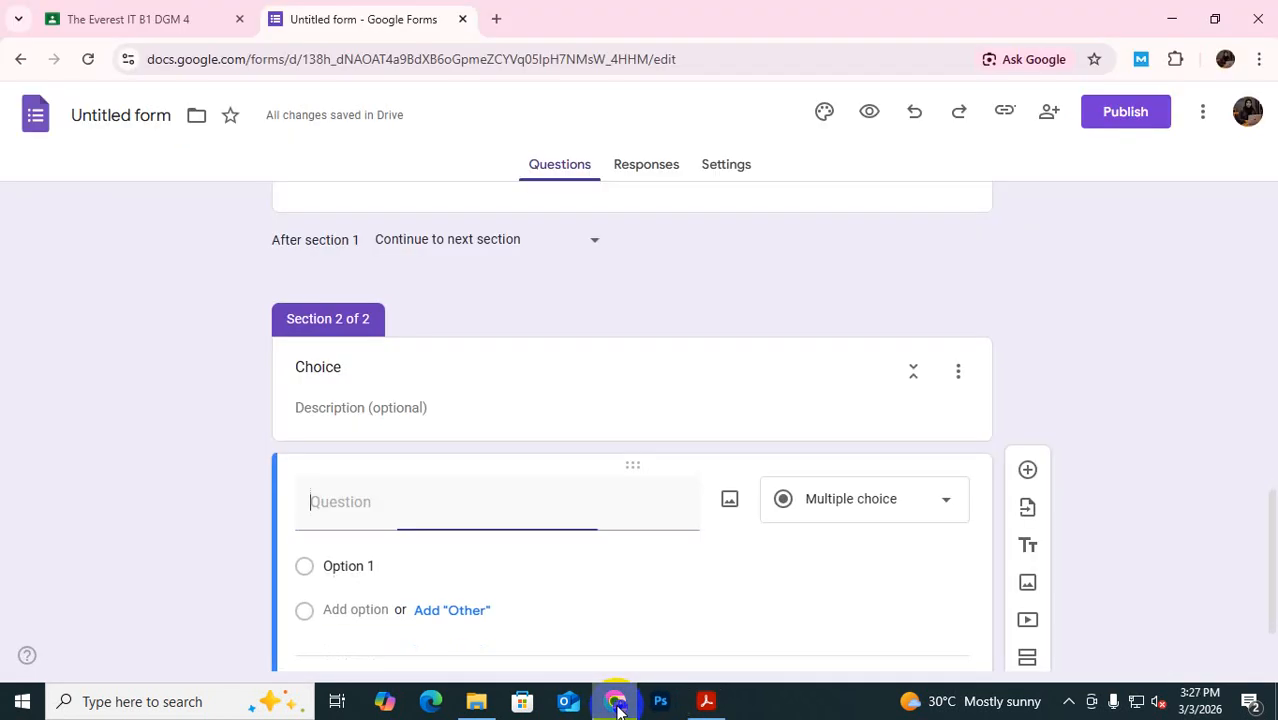
pyautogui.press('super+v')
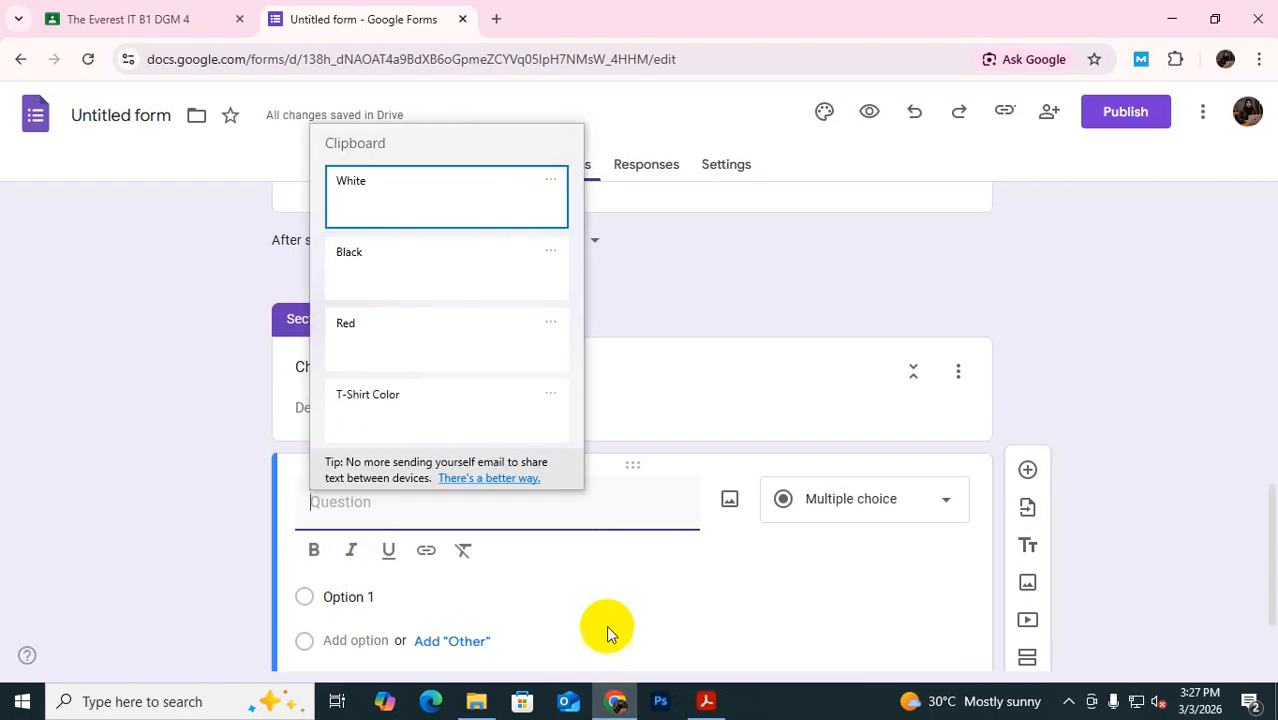
pyautogui.click(371, 413)
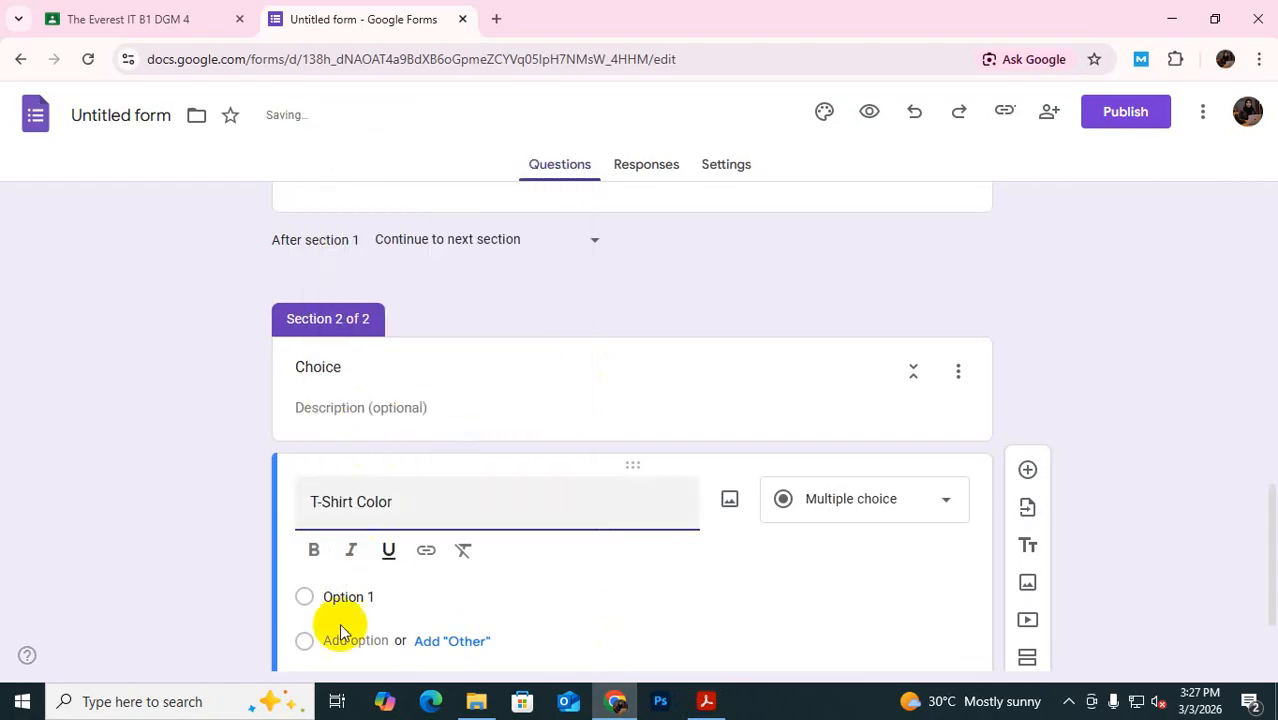
# Give the T-Shirt Color question the options Red, Black and White from the clipboard history
pyautogui.scroll(-2, 553, 576)
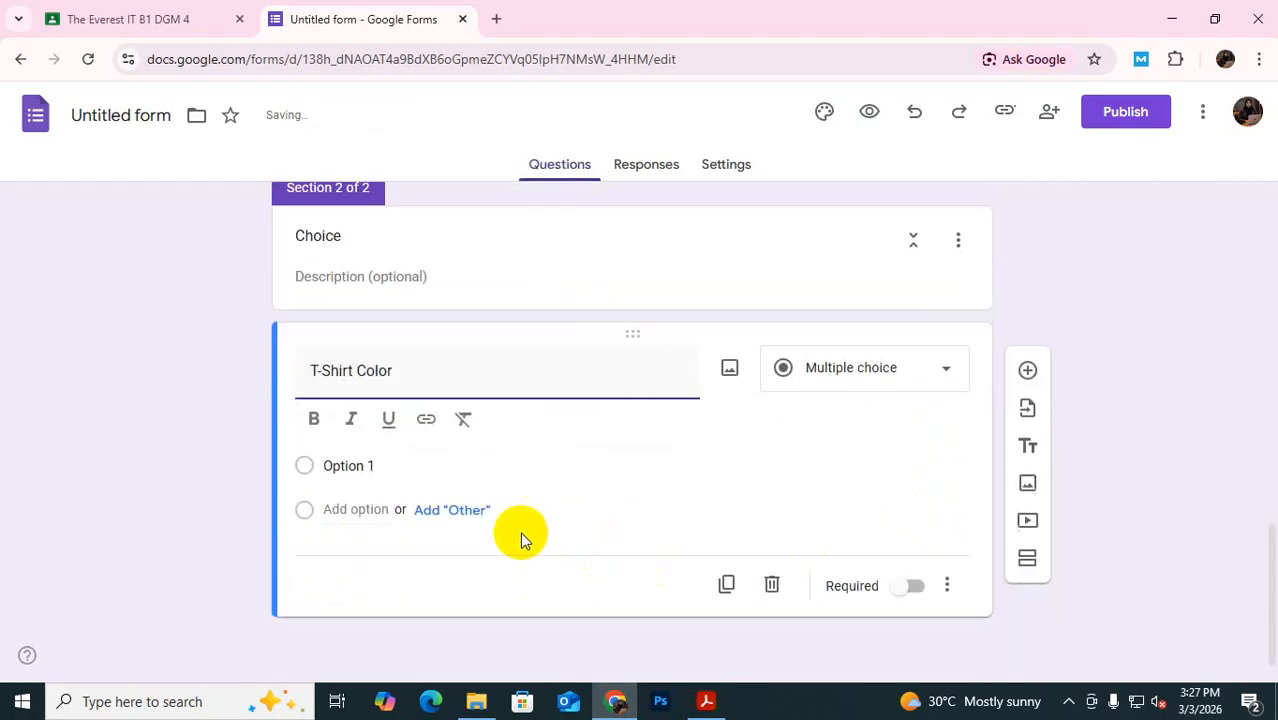
pyautogui.click(322, 462)
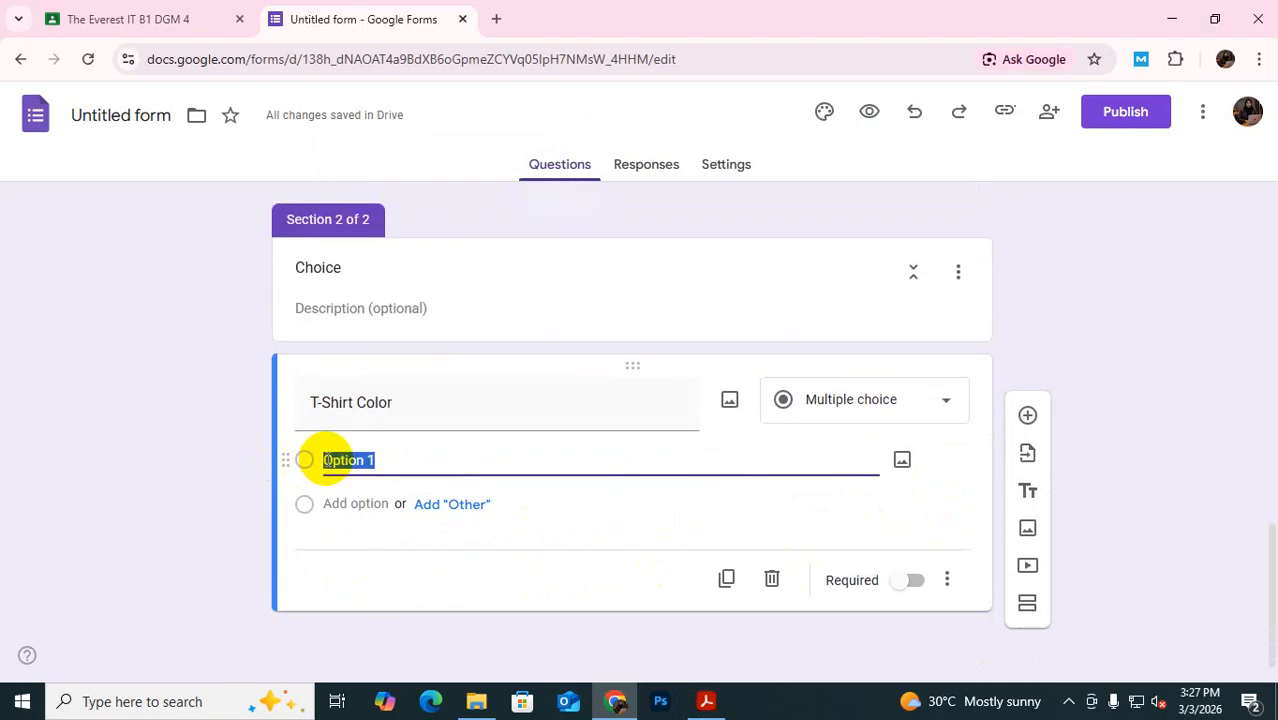
pyautogui.press('super+v')
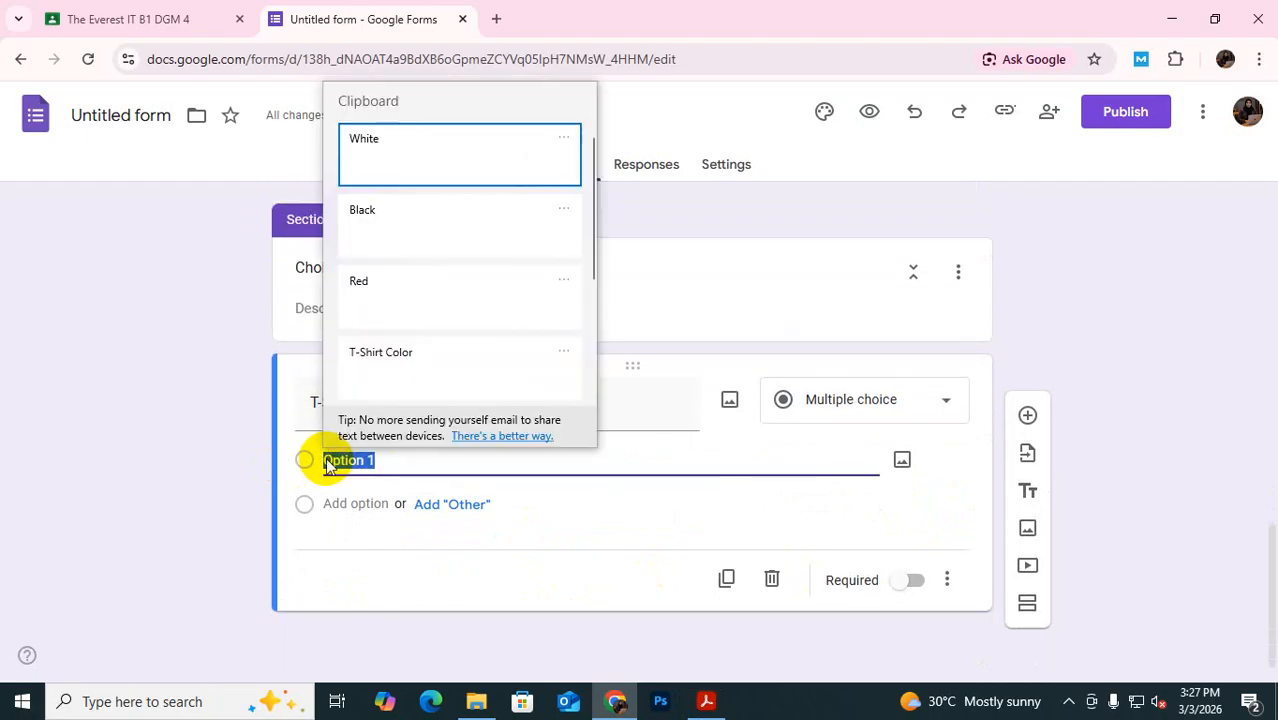
pyautogui.click(419, 294)
pyautogui.click(372, 504)
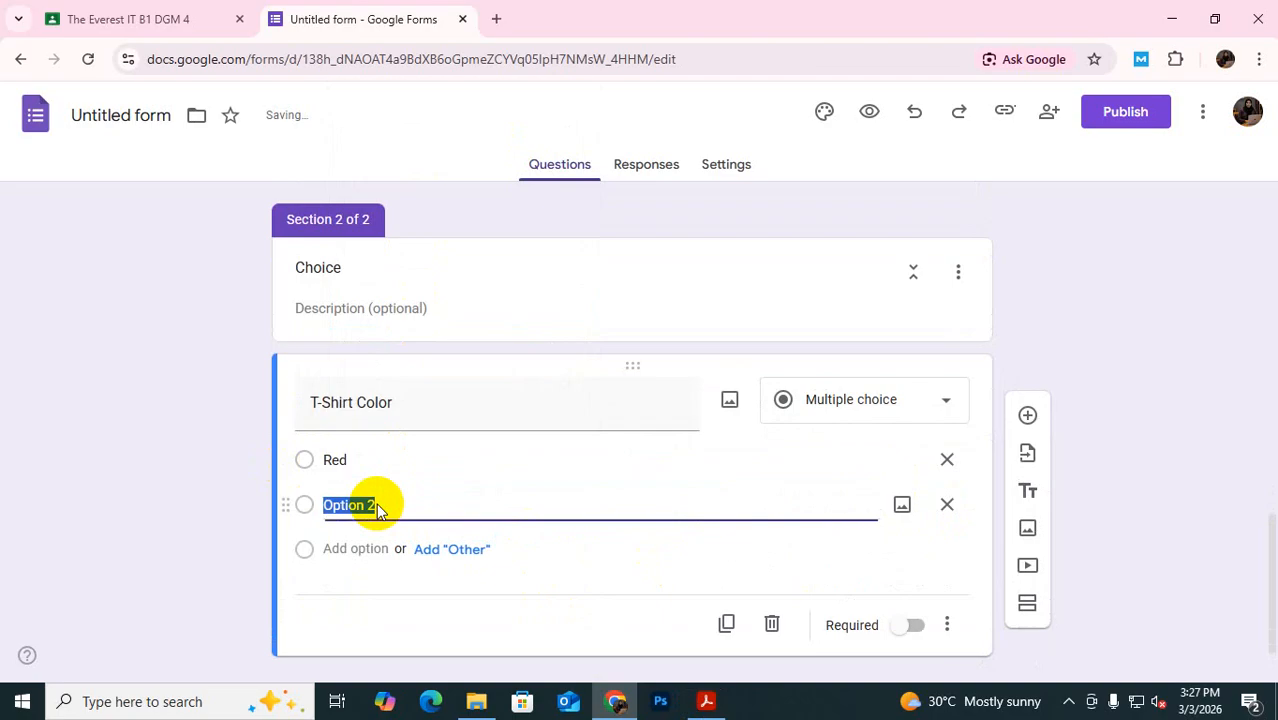
pyautogui.press('super+v')
pyautogui.click(411, 274)
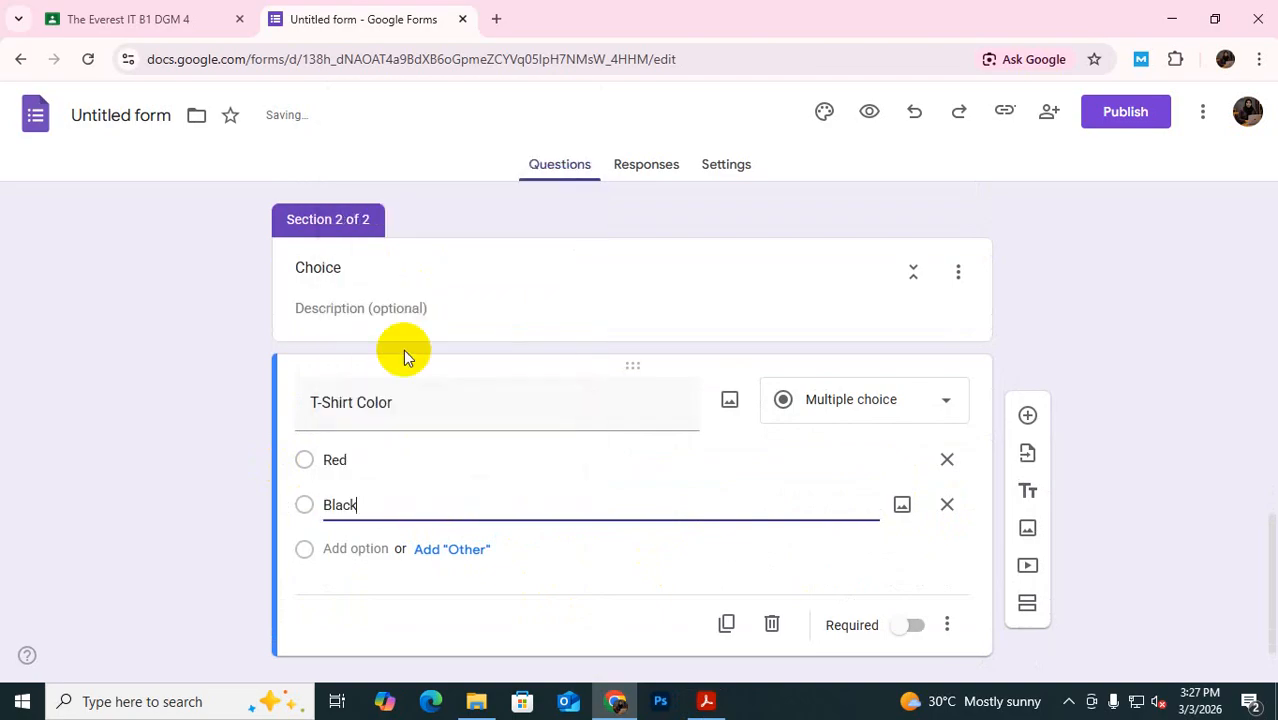
pyautogui.click(350, 548)
pyautogui.press('super+v')
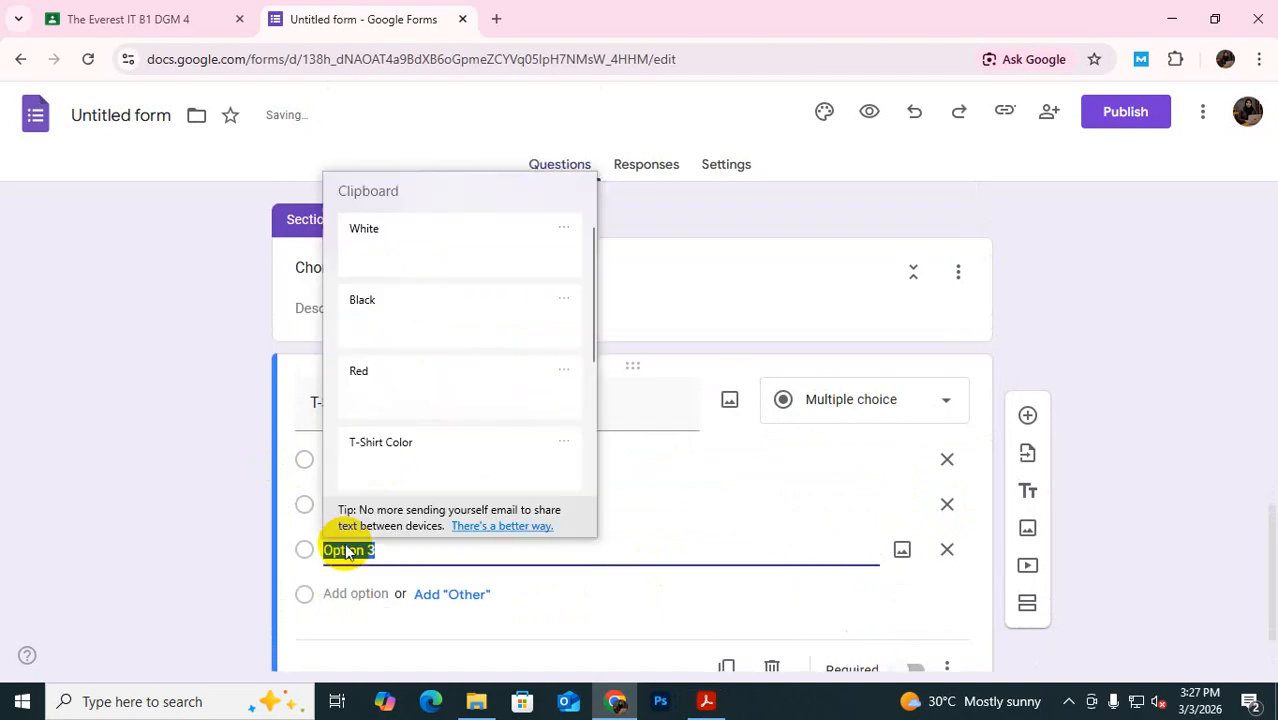
pyautogui.click(389, 237)
# Add a question below T-Shirt Color, switch to the DM Job Suggestion PDF and copy individually: T-Shirt Size, Small, Large, Extra Large
pyautogui.scroll(-1, 760, 530)
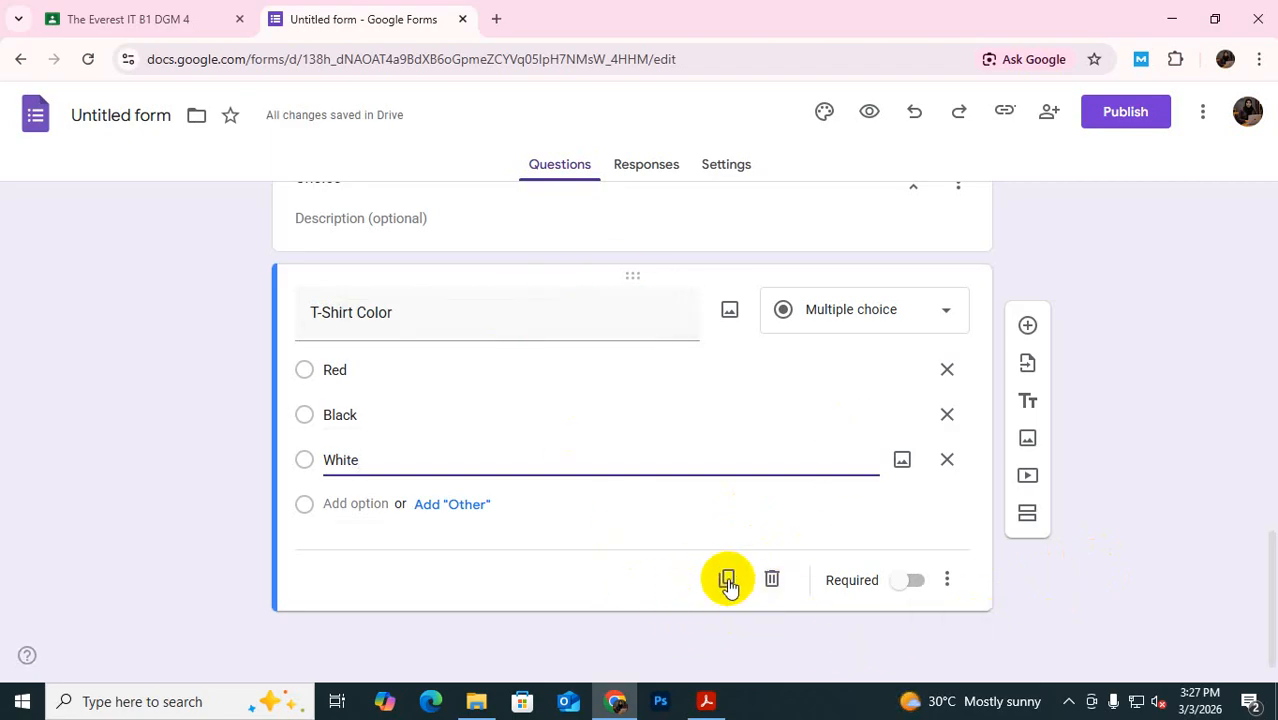
pyautogui.click(1027, 325)
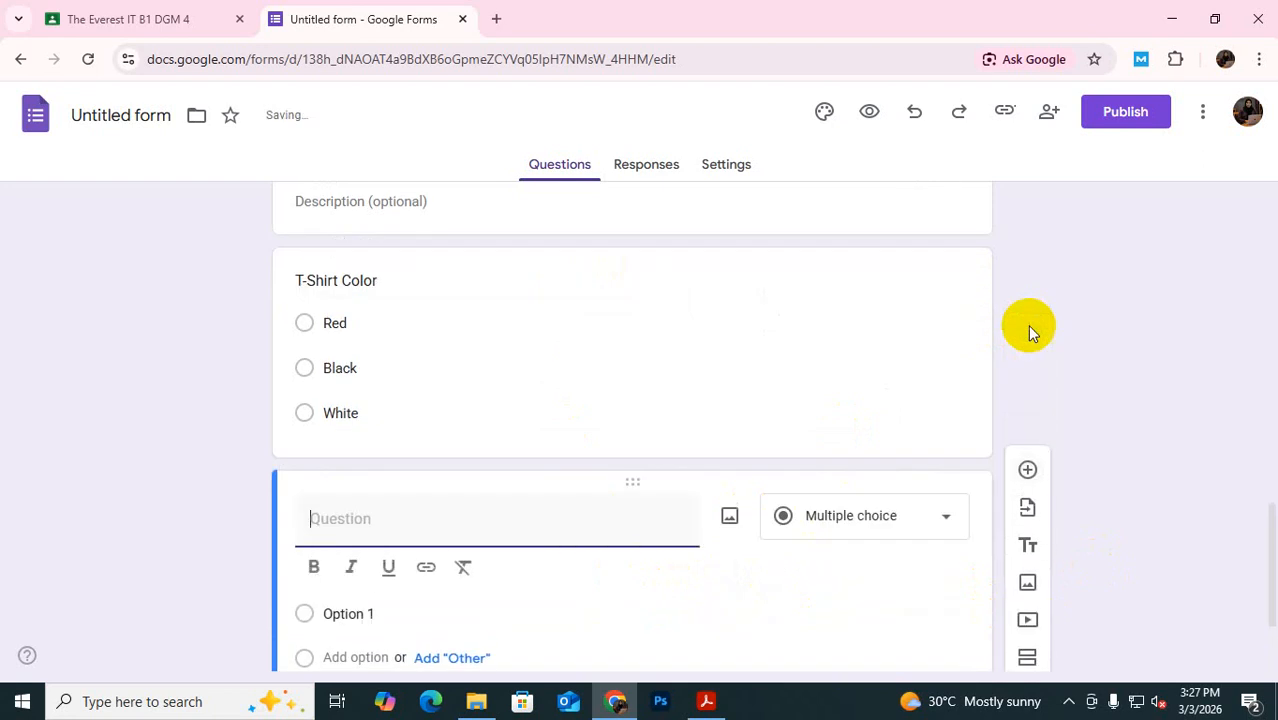
pyautogui.click(706, 701)
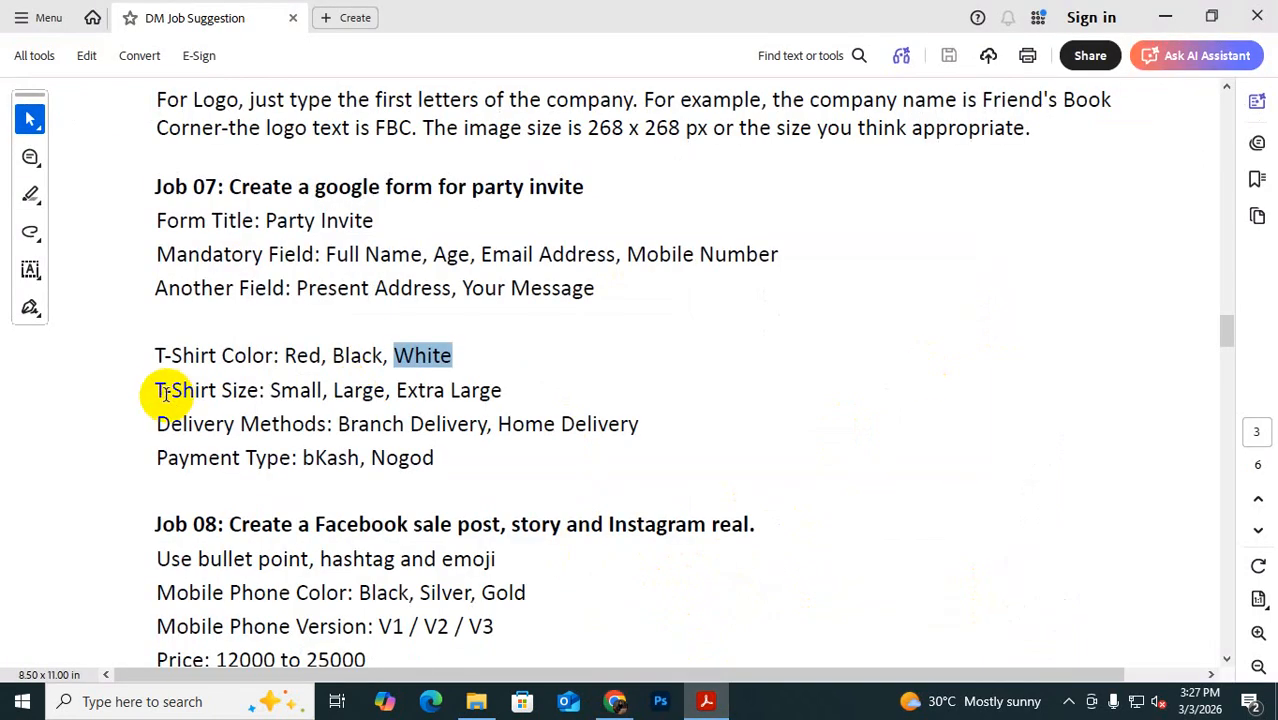
pyautogui.moveTo(157, 390); pyautogui.dragTo(497, 392)
pyautogui.hotkey('ctrl', 'c')
pyautogui.hotkey('ctrl', 'c')
pyautogui.hotkey('ctrl', 'c')
pyautogui.hotkey('ctrl', 'c')
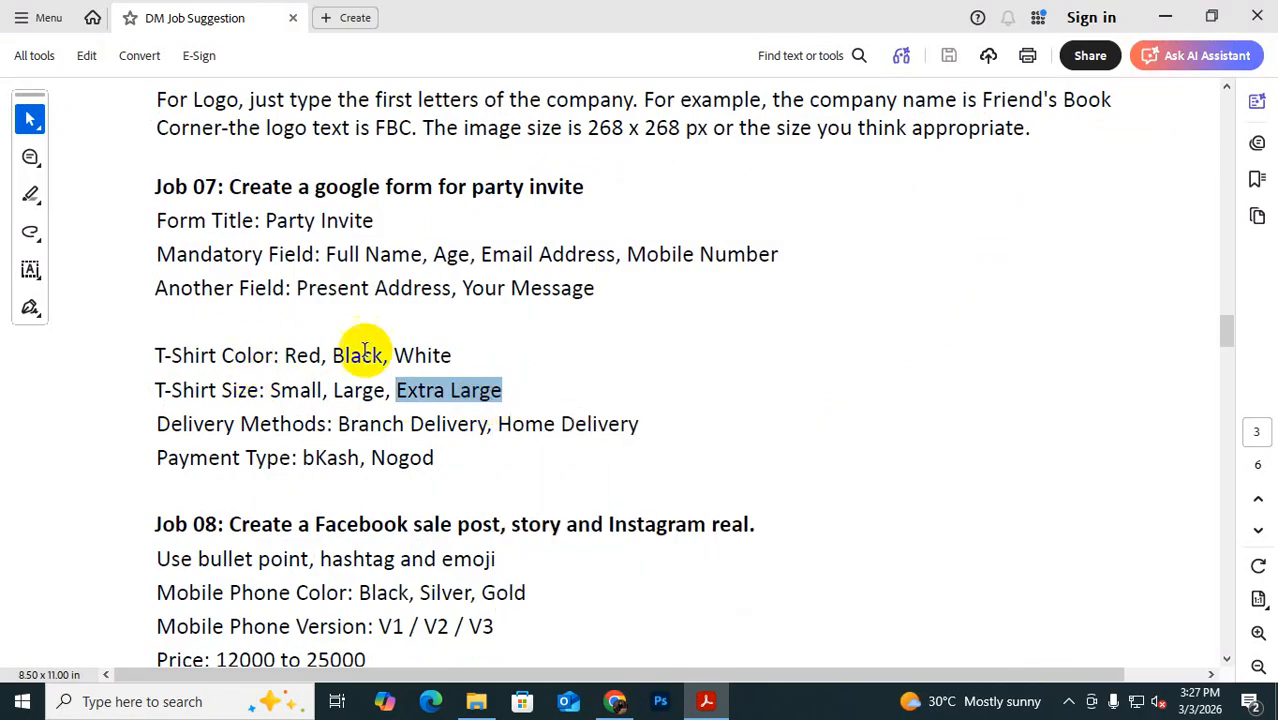
# Return to the Google form in Chrome, fill the new question with "T-Shirt Size" from the clipboard history and make it a Checkboxes question
pyautogui.click(615, 701)
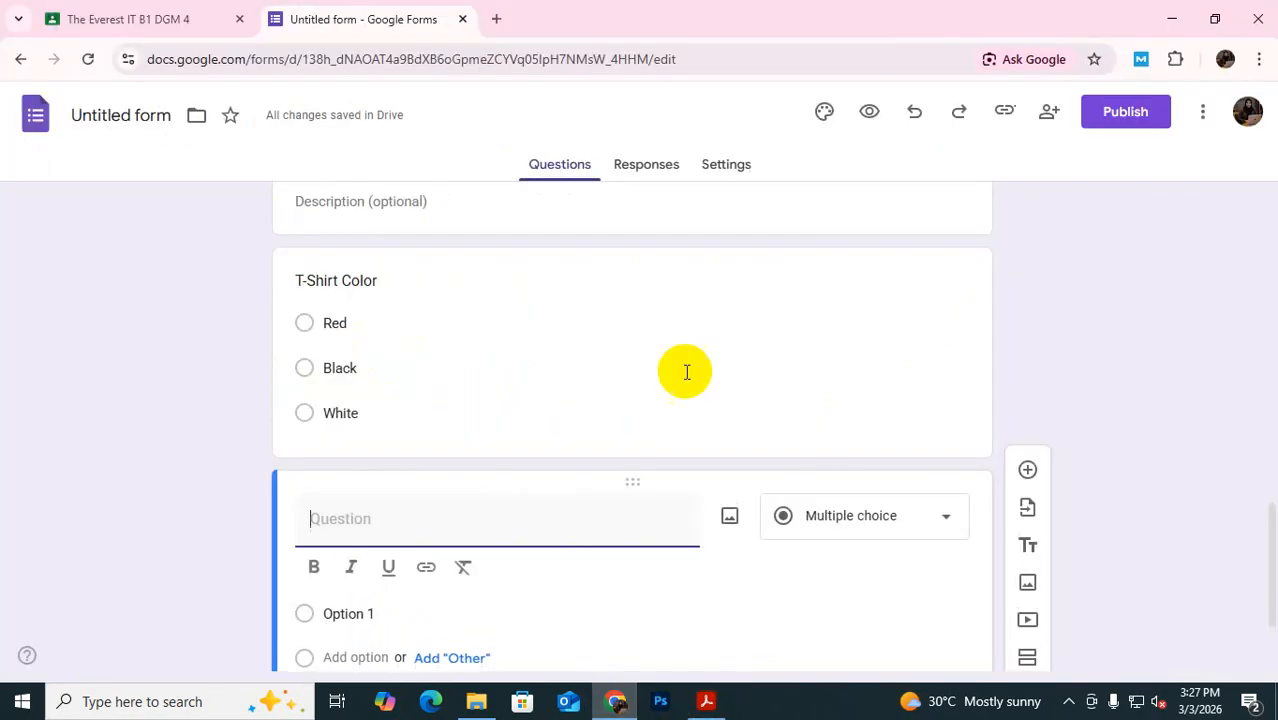
pyautogui.press('super+v')
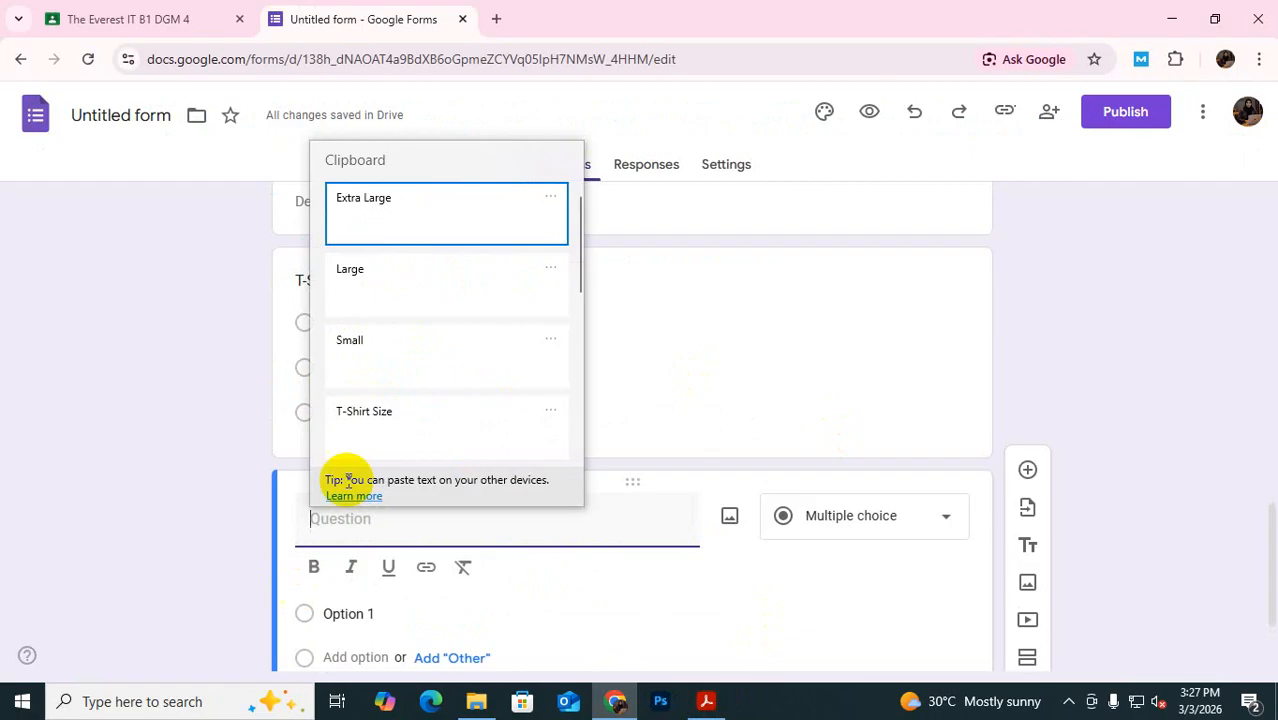
pyautogui.click(390, 420)
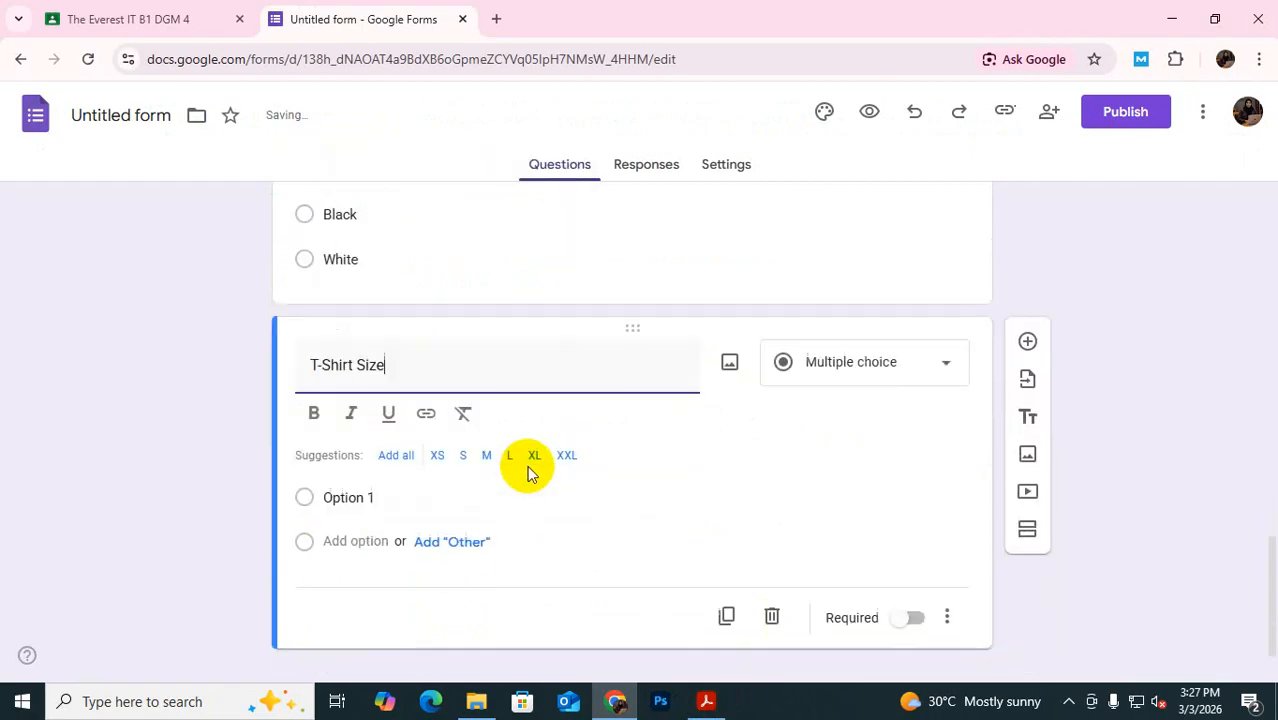
pyautogui.click(944, 368)
pyautogui.click(858, 292)
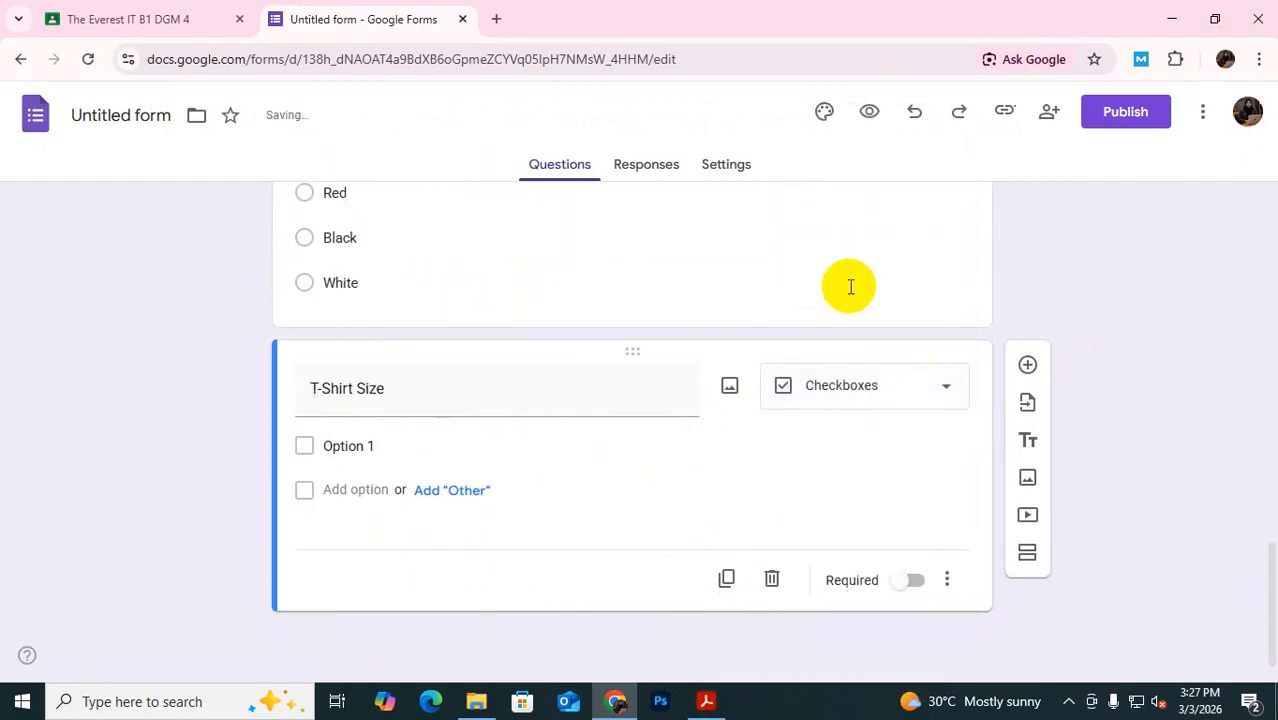
# Give the T-Shirt Size question the options Small, Large and Extra Large from the clipboard history
pyautogui.click(336, 446)
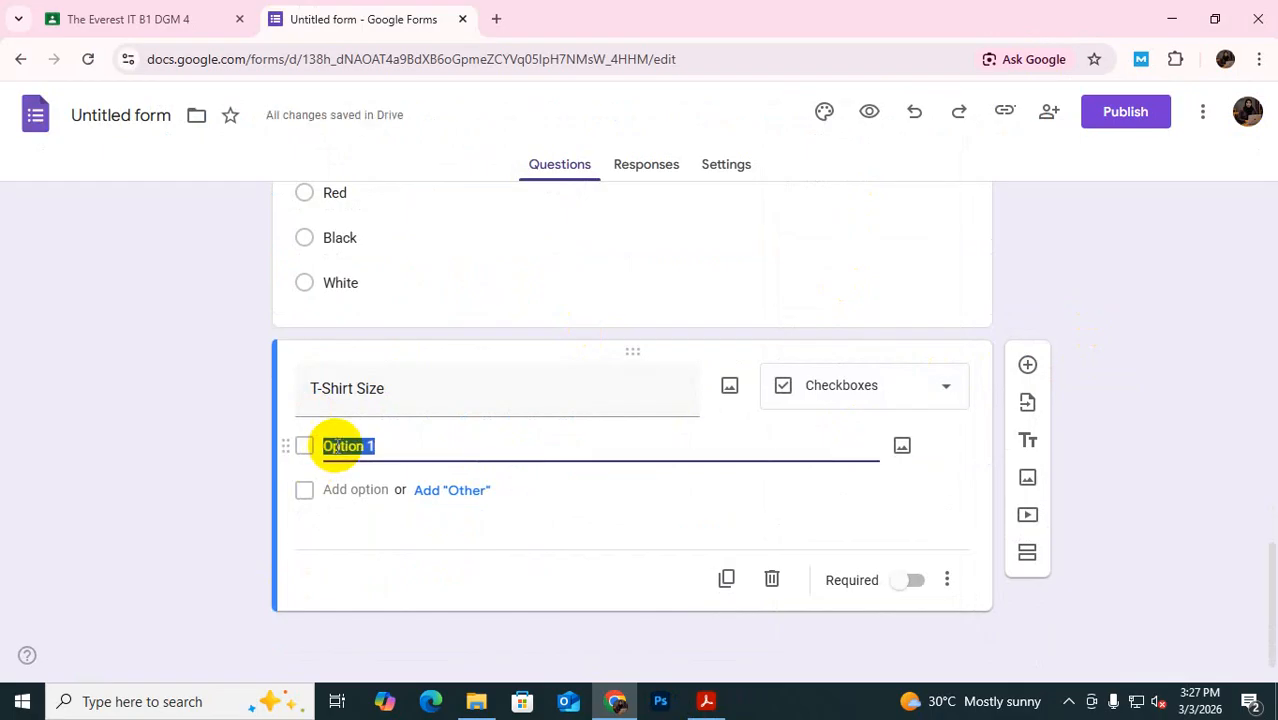
pyautogui.press('super+v')
pyautogui.click(405, 290)
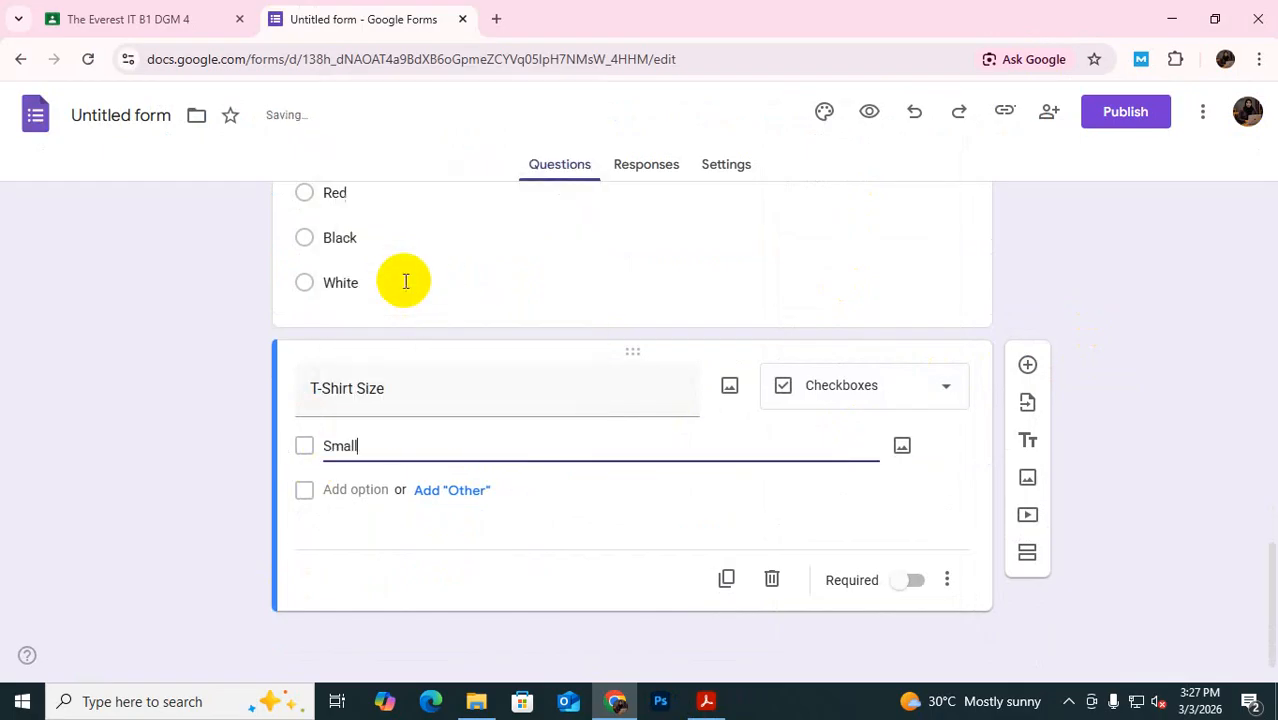
pyautogui.click(347, 489)
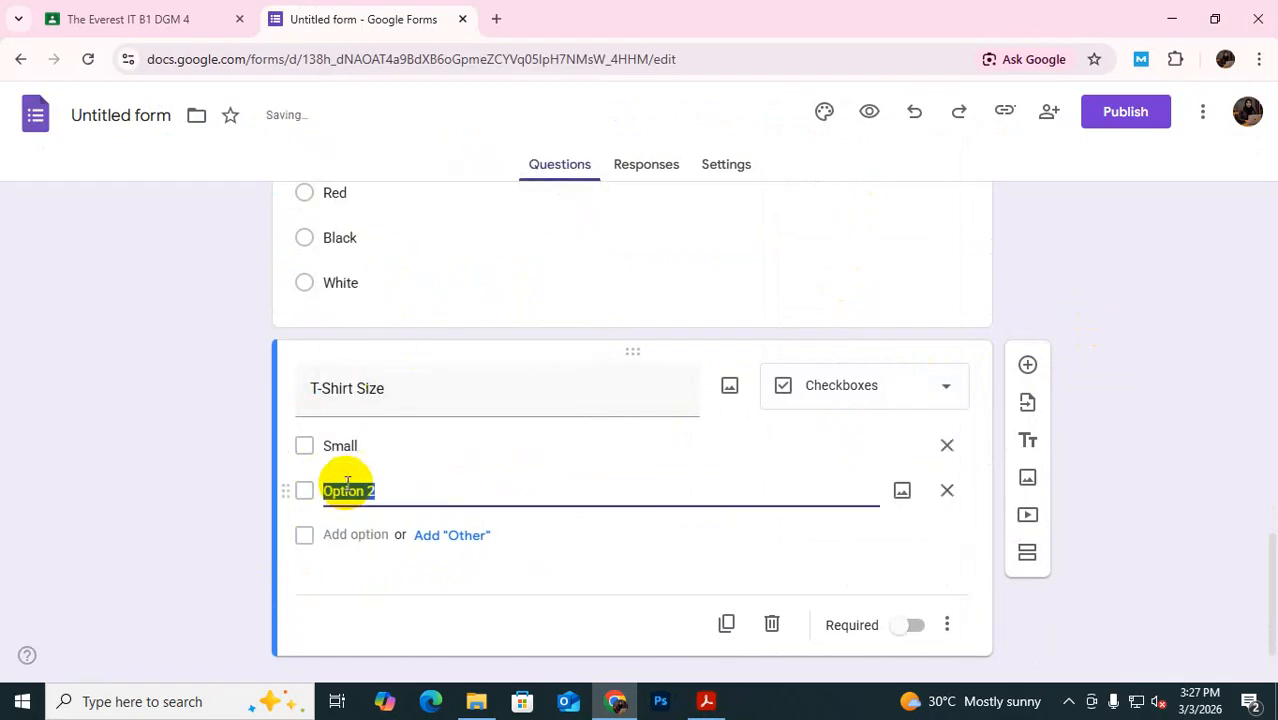
pyautogui.press('super+v')
pyautogui.click(428, 206)
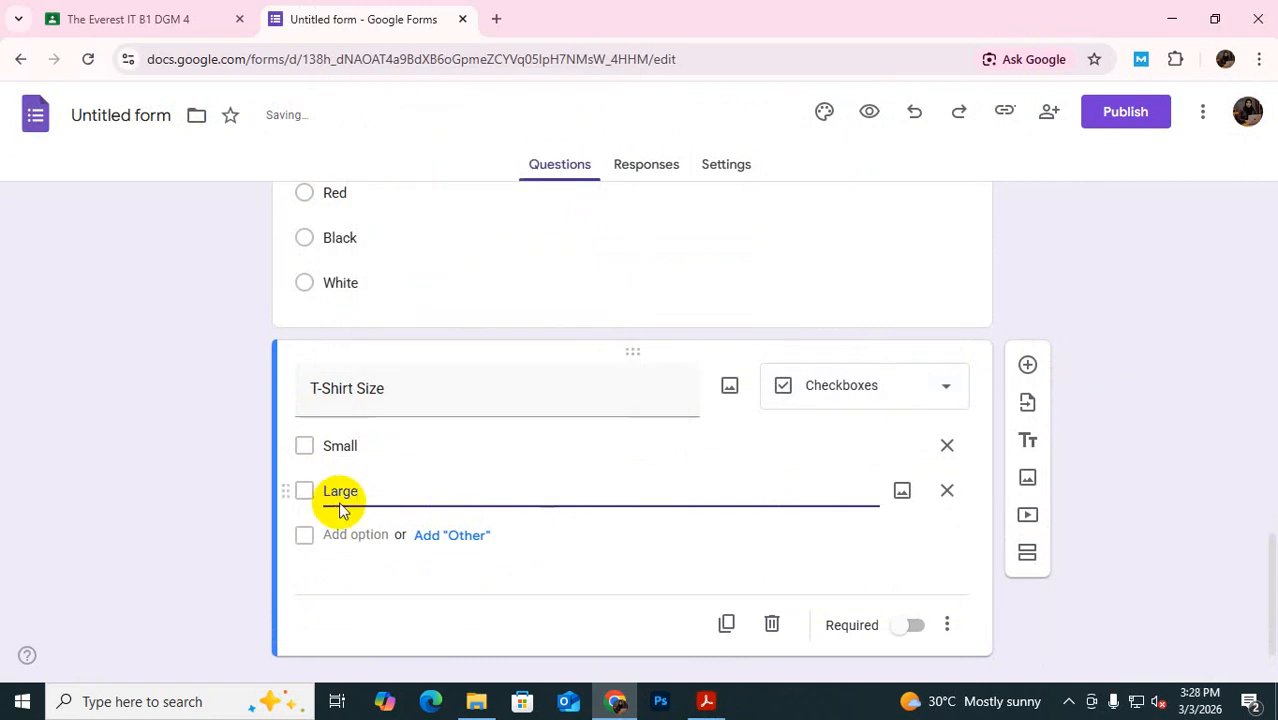
pyautogui.click(345, 535)
pyautogui.press('super+v')
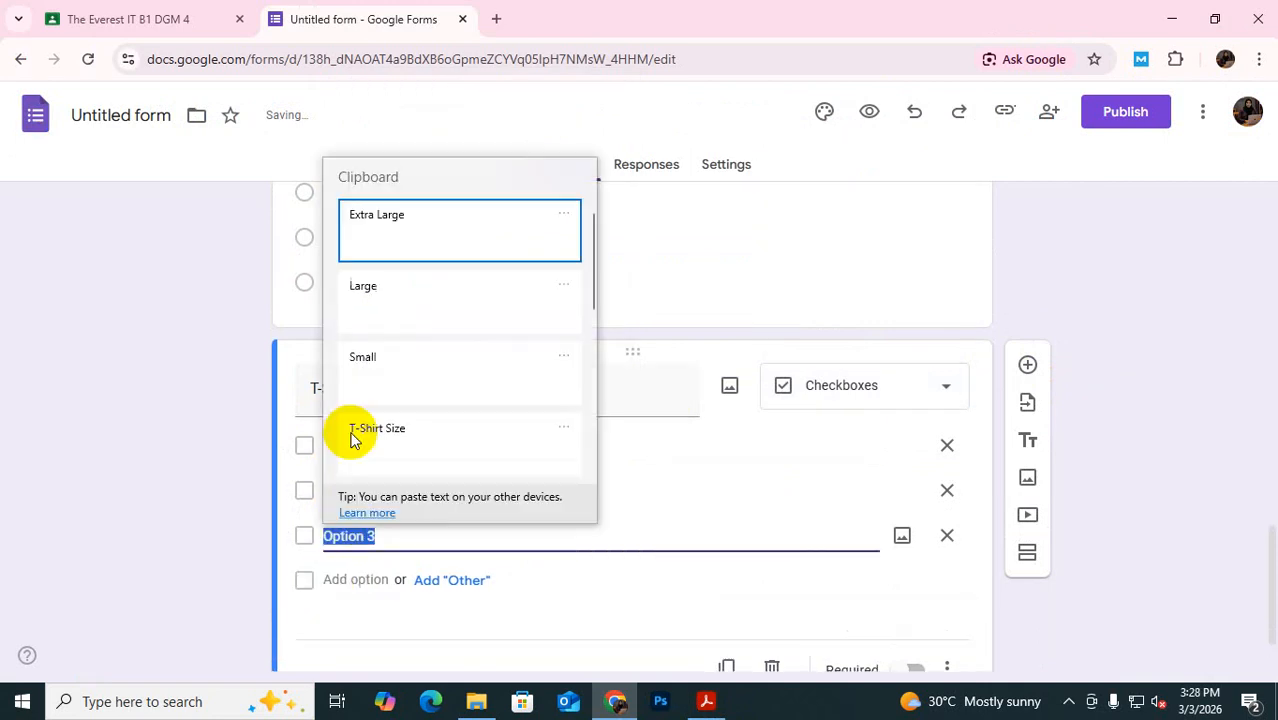
pyautogui.click(397, 218)
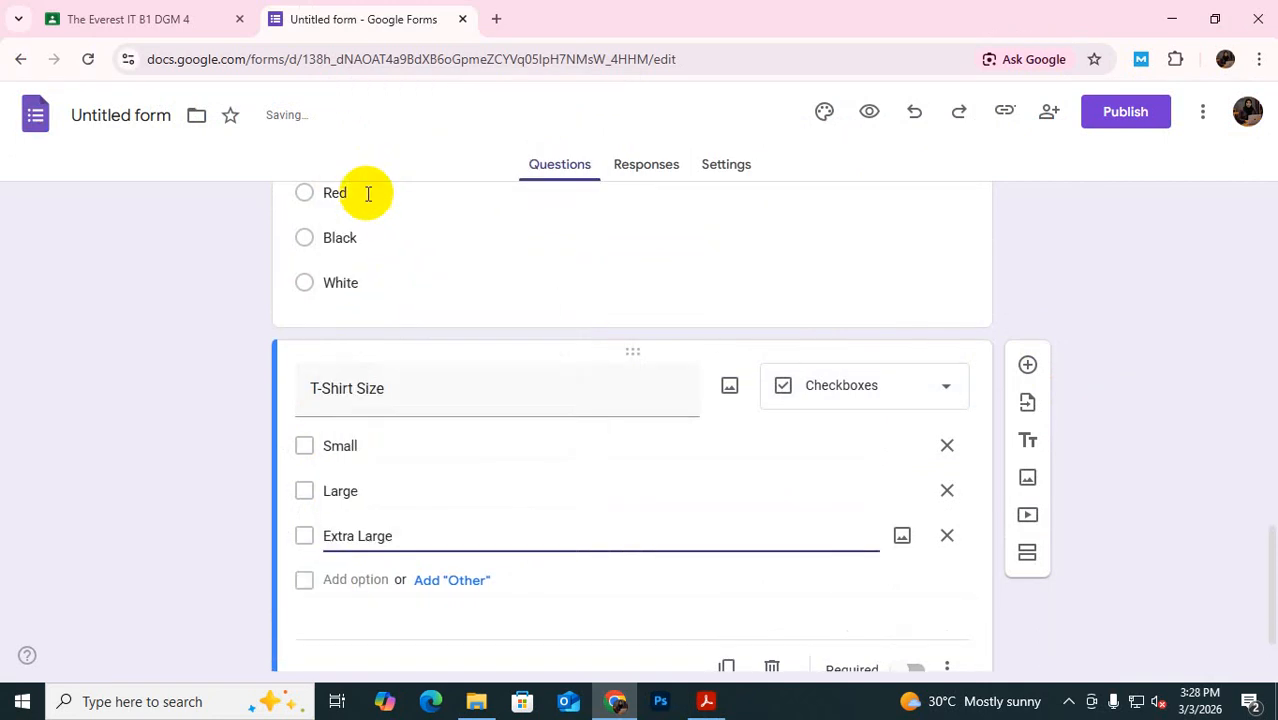
# Add a question below T-Shirt Size, switch to the DM Job Suggestion PDF and copy individually: Delivery Methods:, Branch Delivery, Home Delivery
pyautogui.scroll(-1, 535, 494)
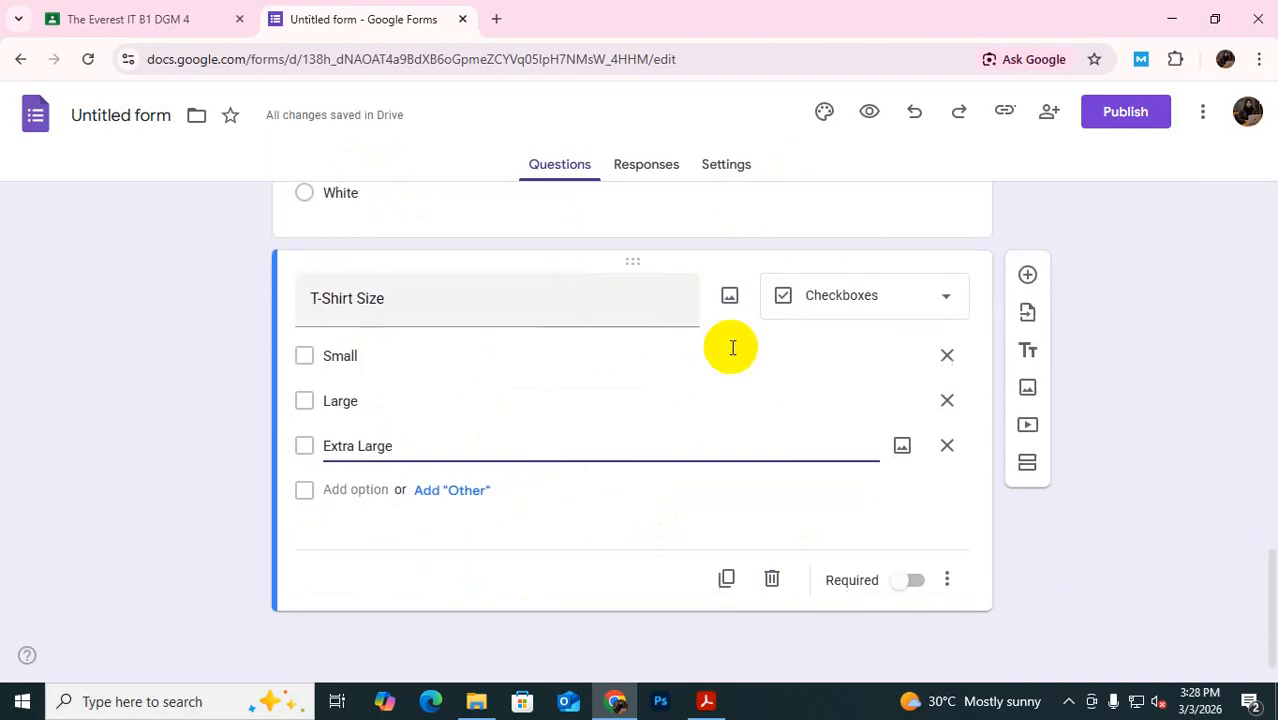
pyautogui.scroll(2, 576, 490)
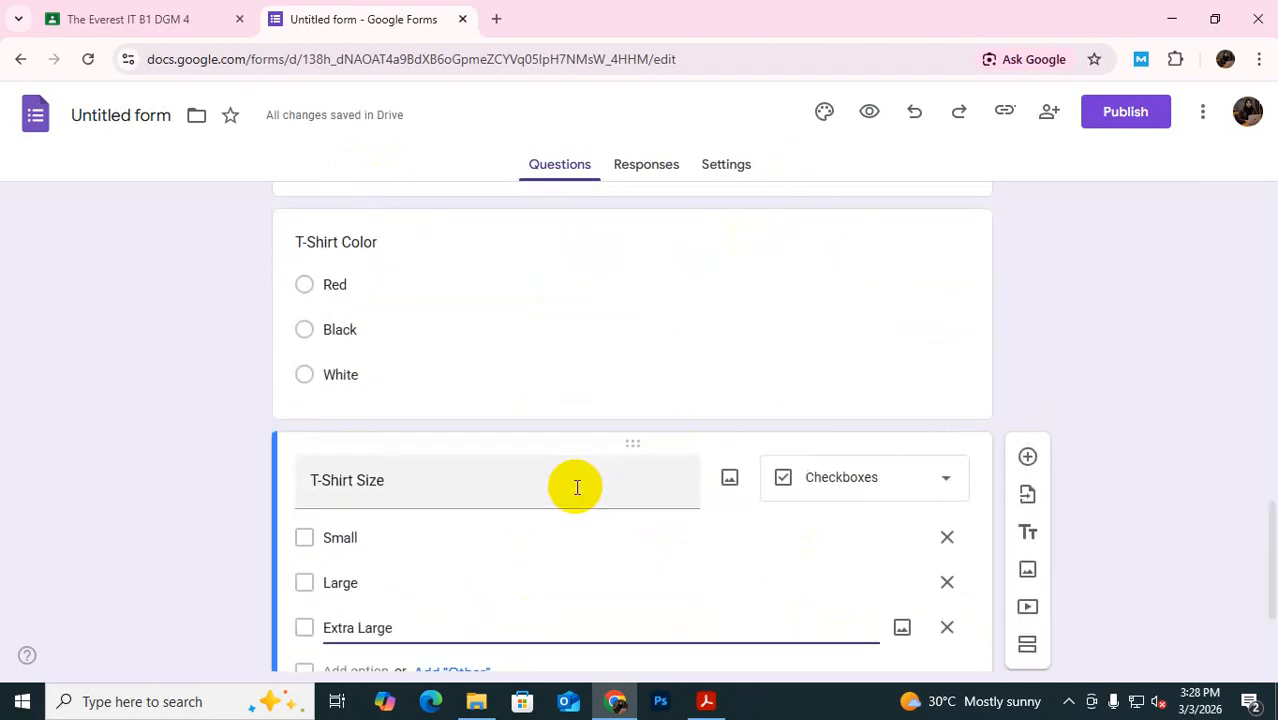
pyautogui.scroll(-2, 576, 490)
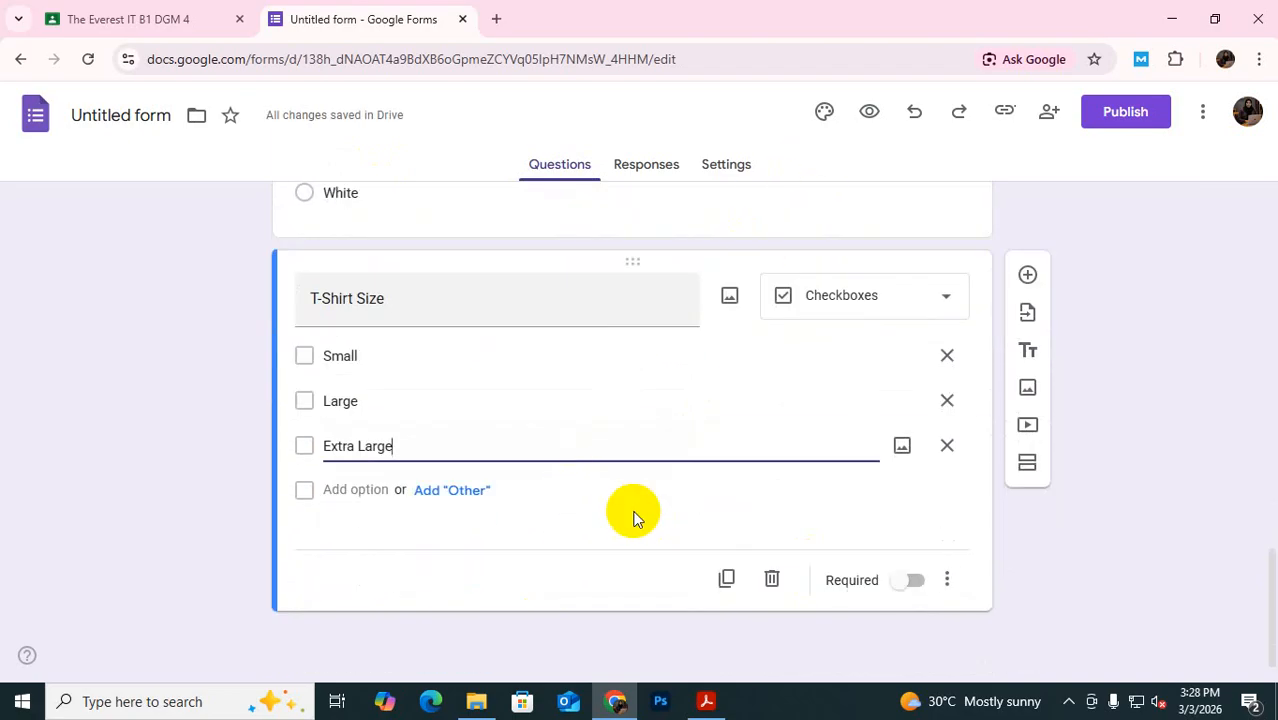
pyautogui.click(1026, 280)
pyautogui.click(716, 703)
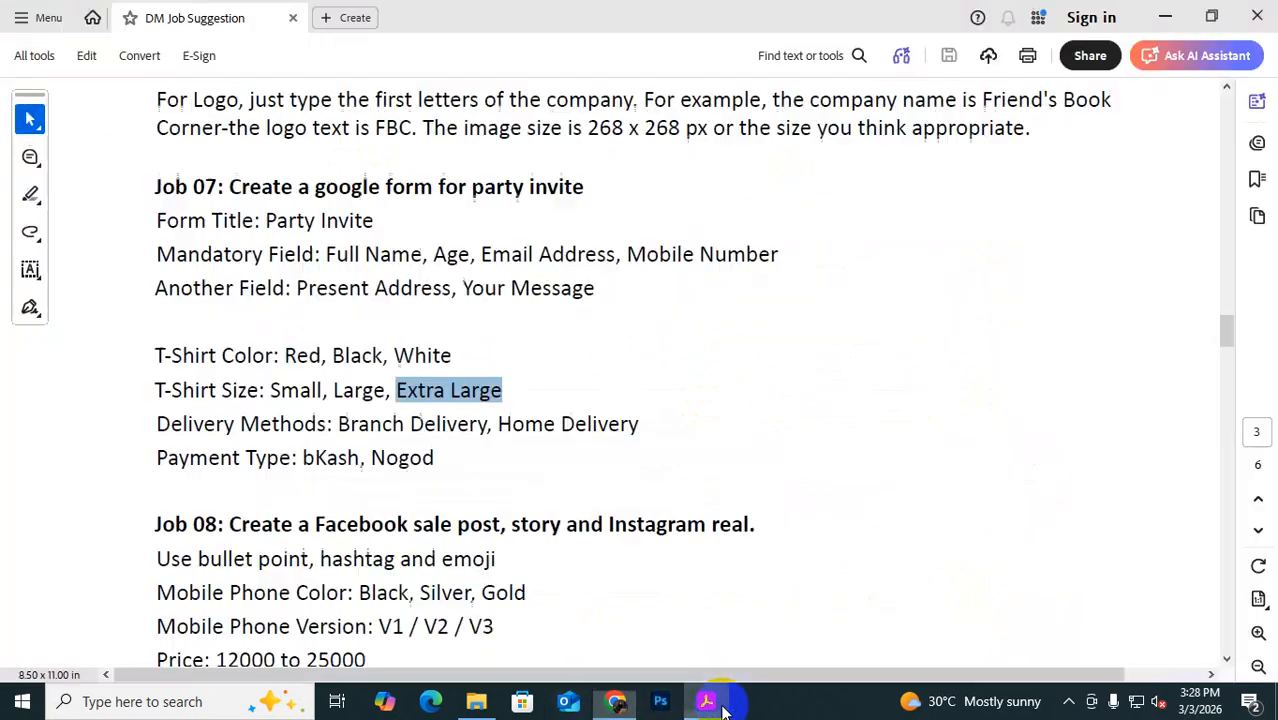
pyautogui.moveTo(155, 424); pyautogui.dragTo(327, 424)
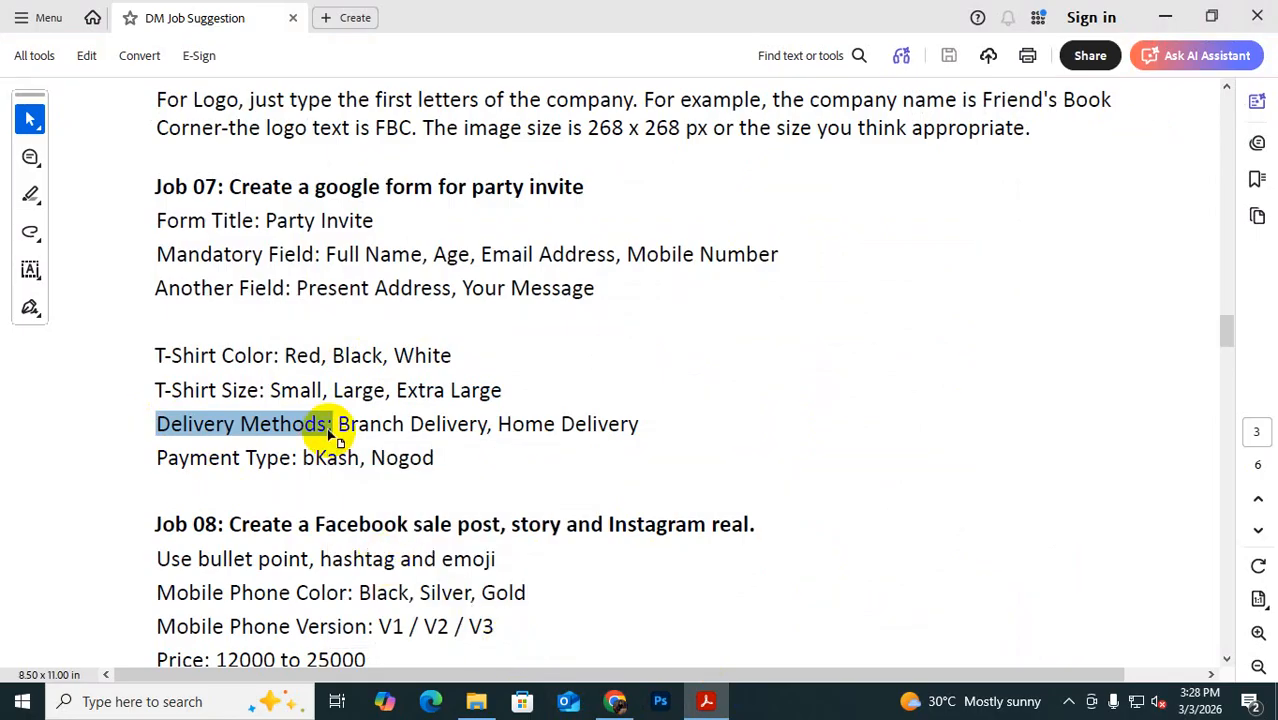
pyautogui.moveTo(340, 424); pyautogui.dragTo(620, 424)
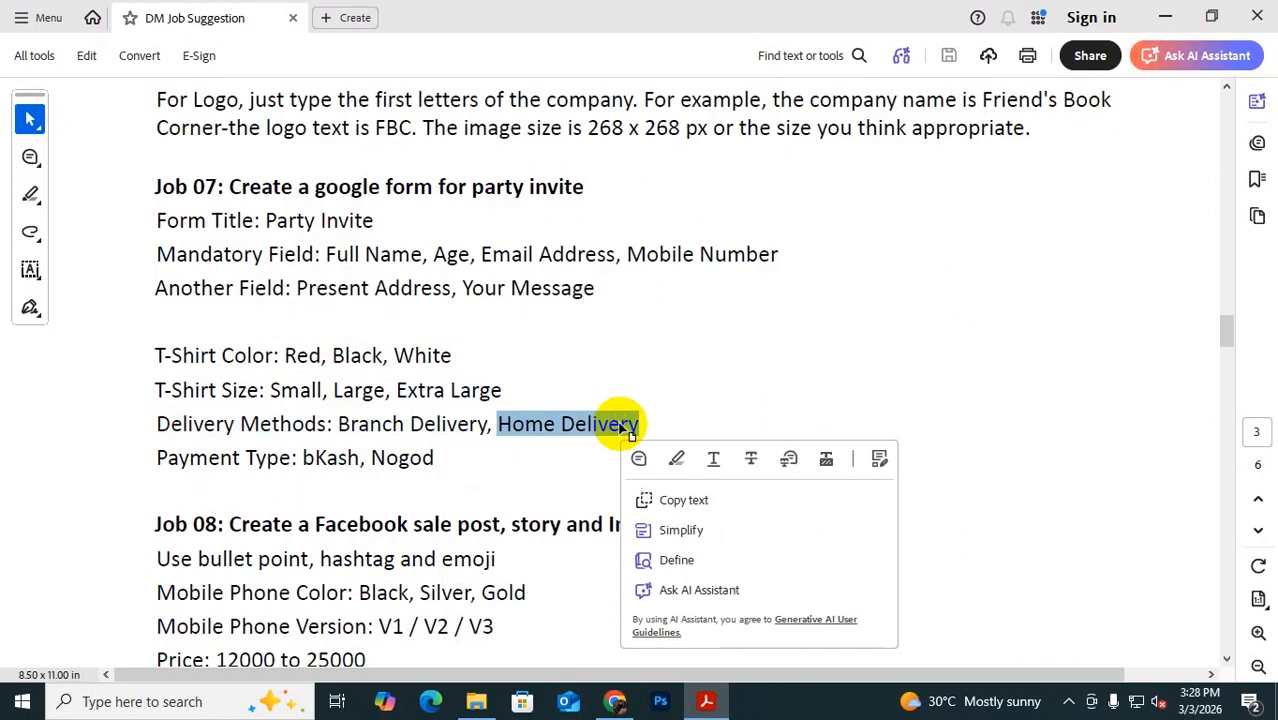
pyautogui.hotkey('ctrl', 'c')
# Return to the Google form in Chrome, fill the new question with "Delivery Methods:" from the clipboard history and make it a Drop-down question
pyautogui.click(615, 701)
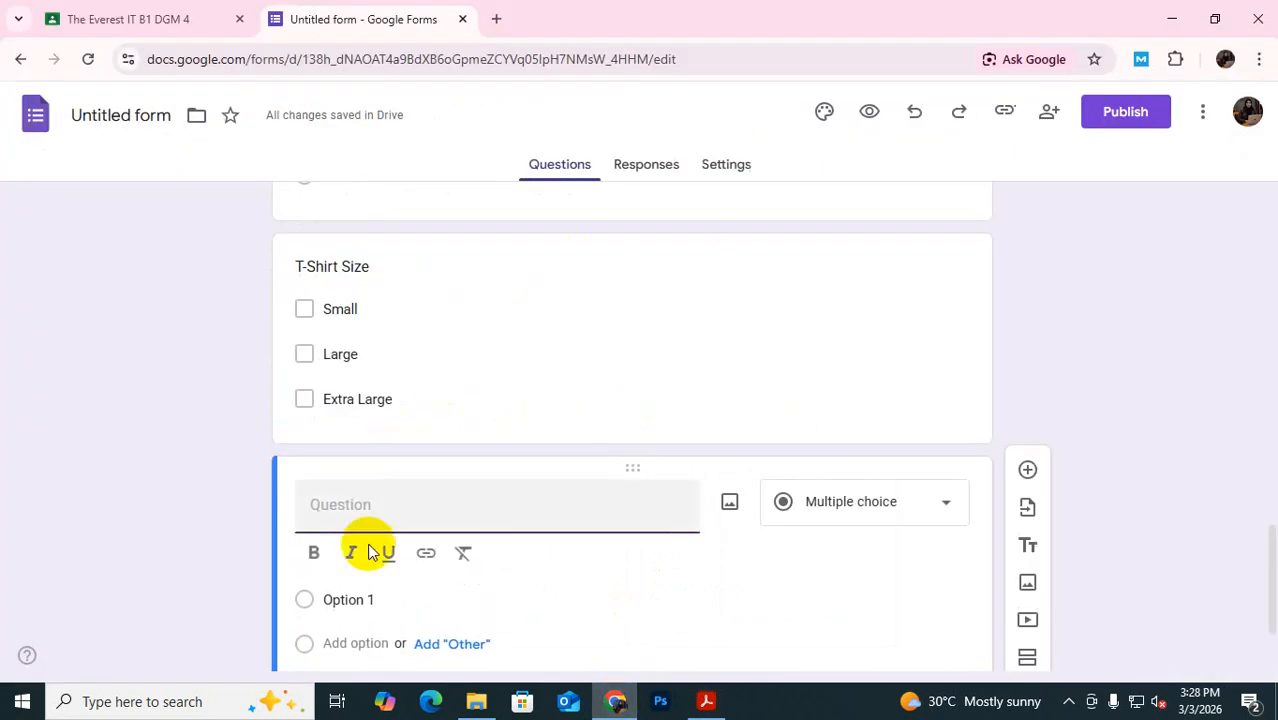
pyautogui.press('super+v')
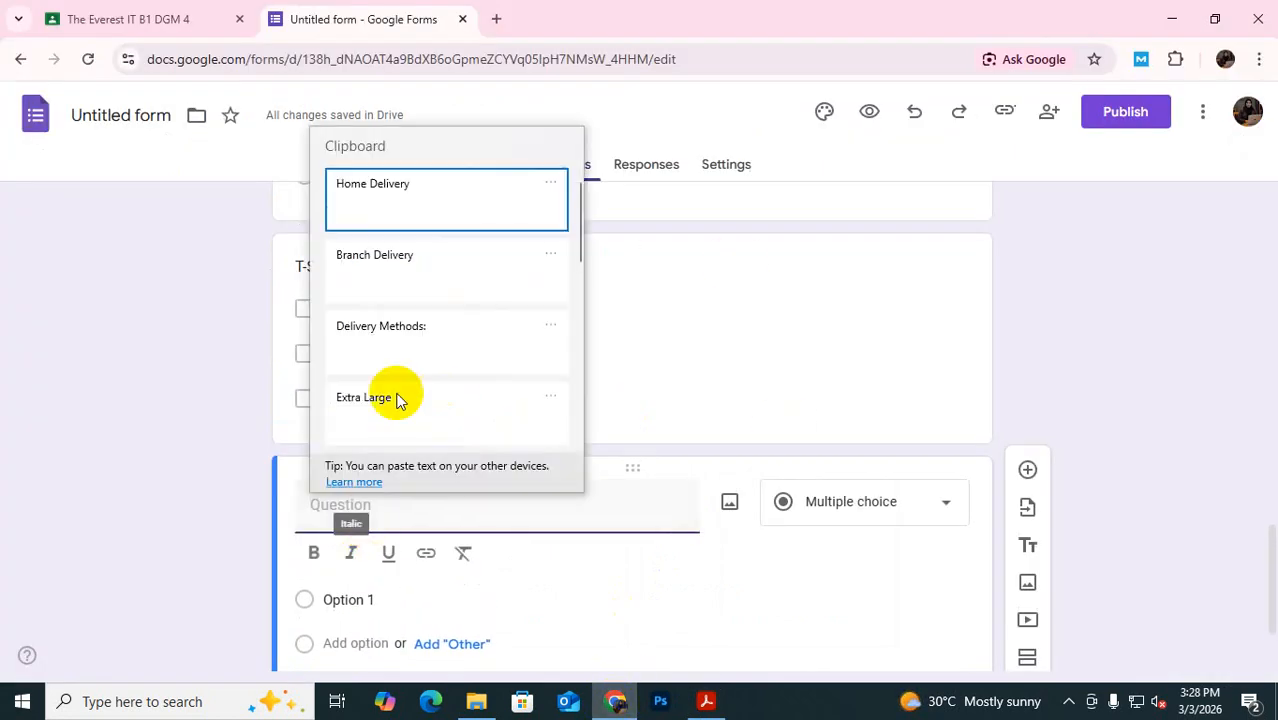
pyautogui.click(387, 349)
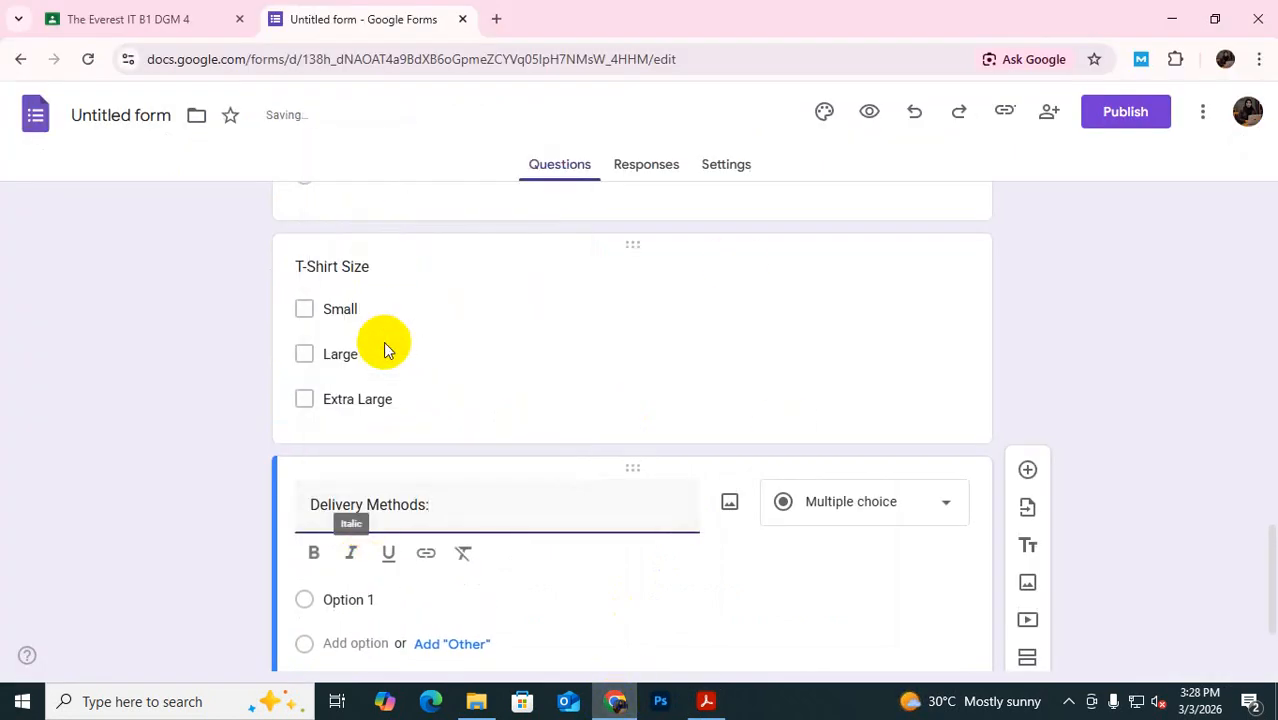
pyautogui.click(950, 508)
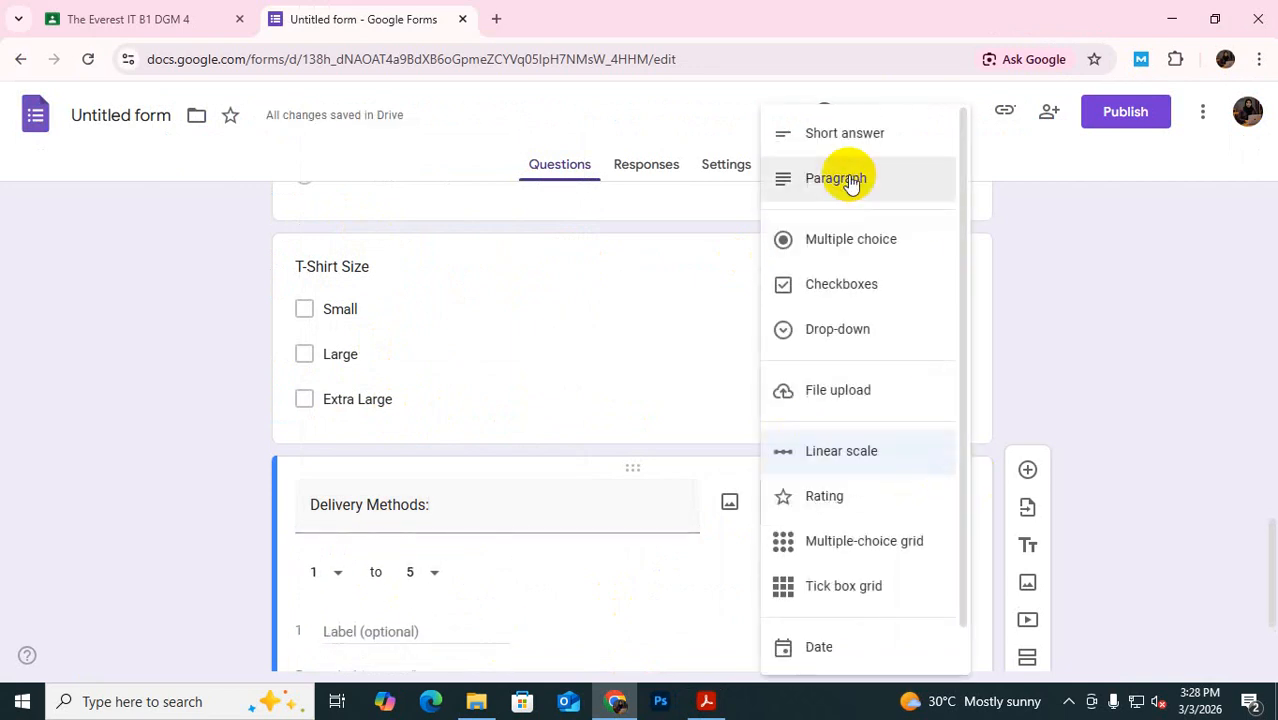
pyautogui.click(857, 335)
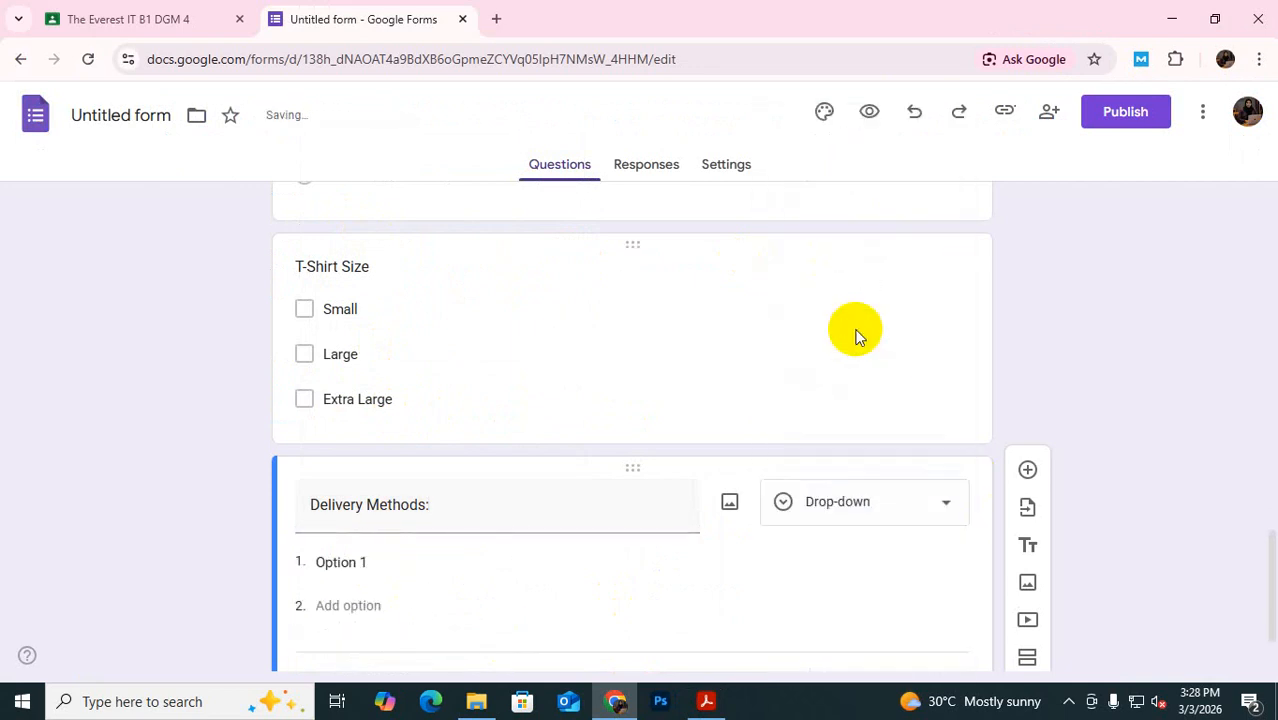
# Give the Delivery Methods question the options Branch Delivery and Home Delivery from the clipboard history
pyautogui.scroll(-1, 501, 548)
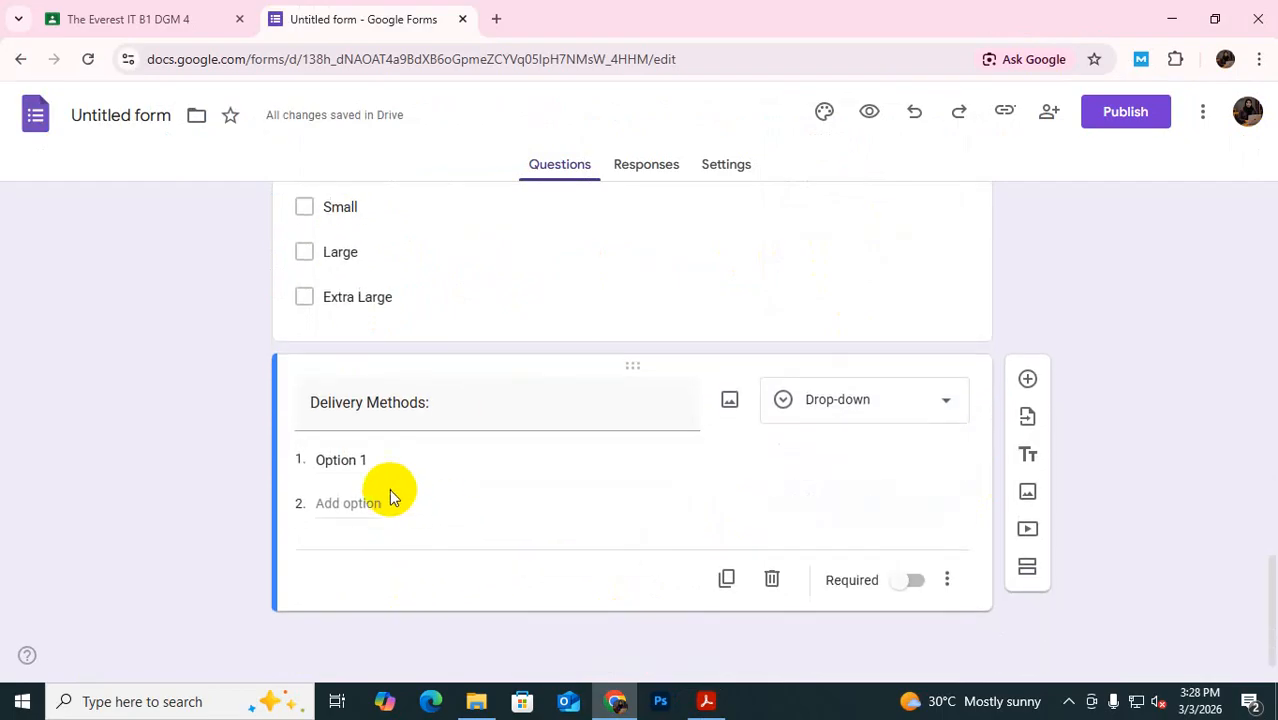
pyautogui.click(357, 459)
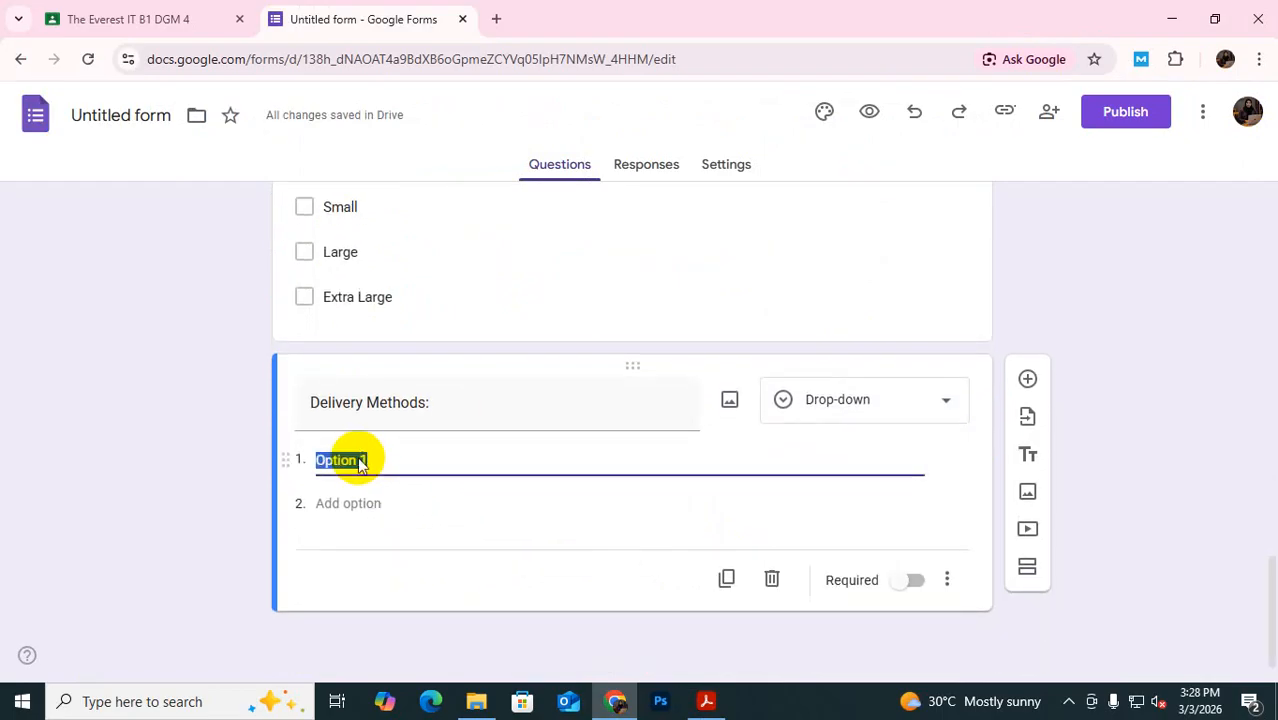
pyautogui.press('super+v')
pyautogui.click(408, 228)
pyautogui.click(362, 504)
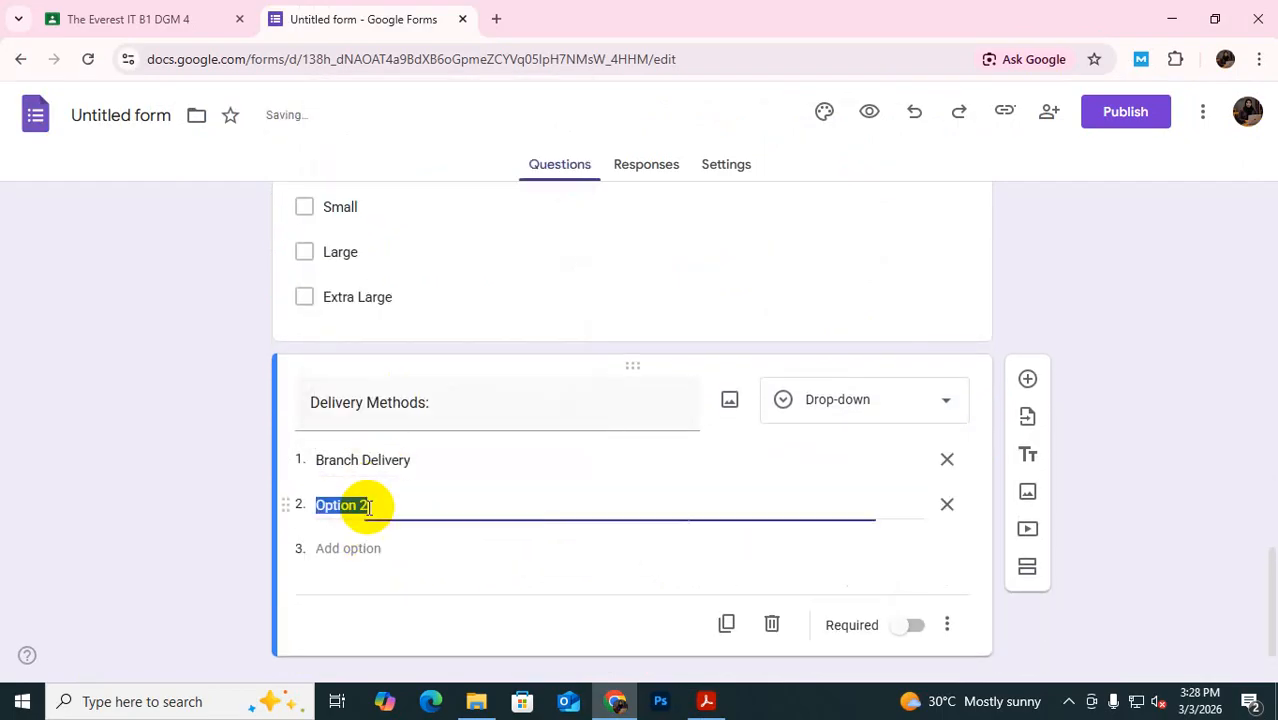
pyautogui.press('super+v')
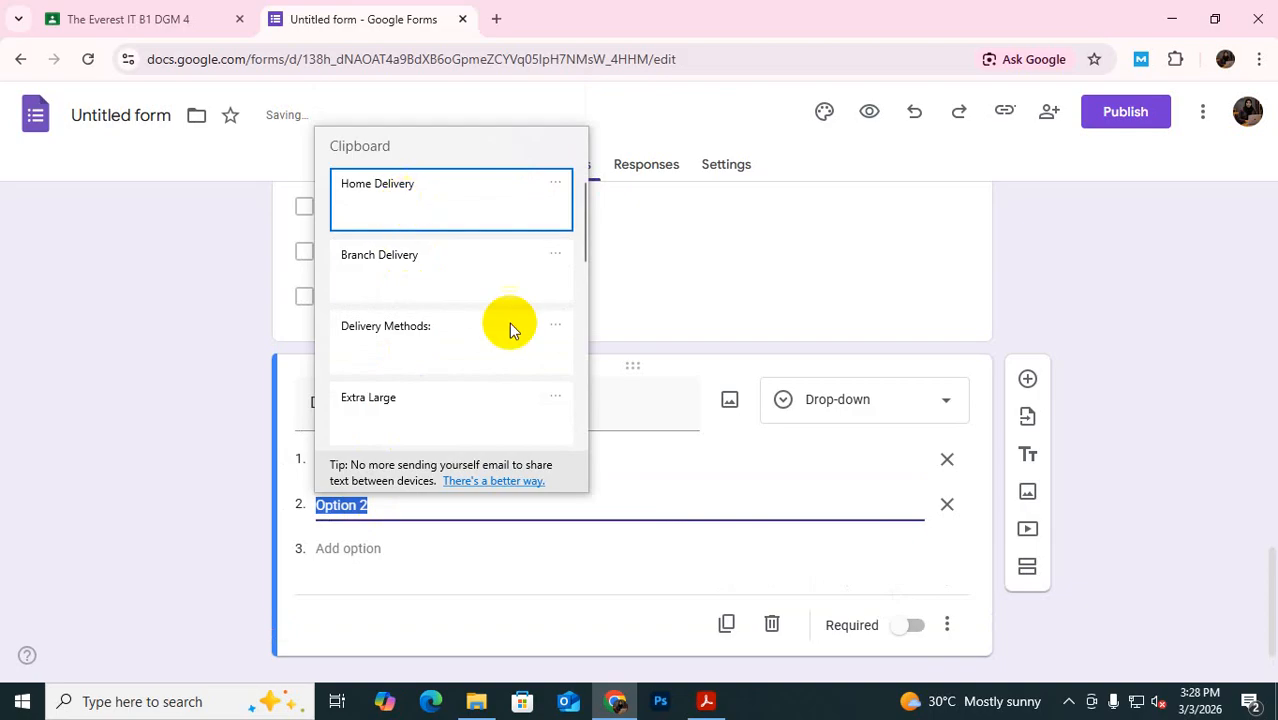
pyautogui.press('Return')
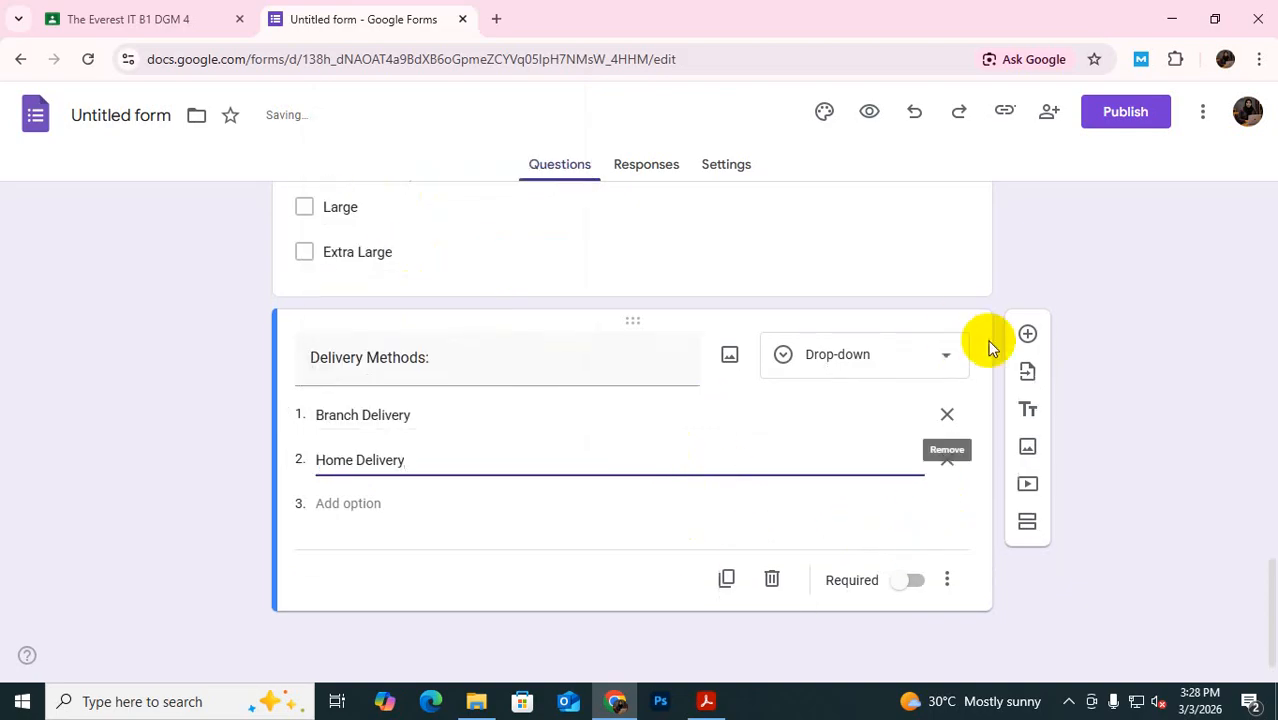
# Add a question below Delivery Methods, switch to the DM Job Suggestion PDF and copy individually: Payment Type, bKash, Nogod
pyautogui.click(1027, 334)
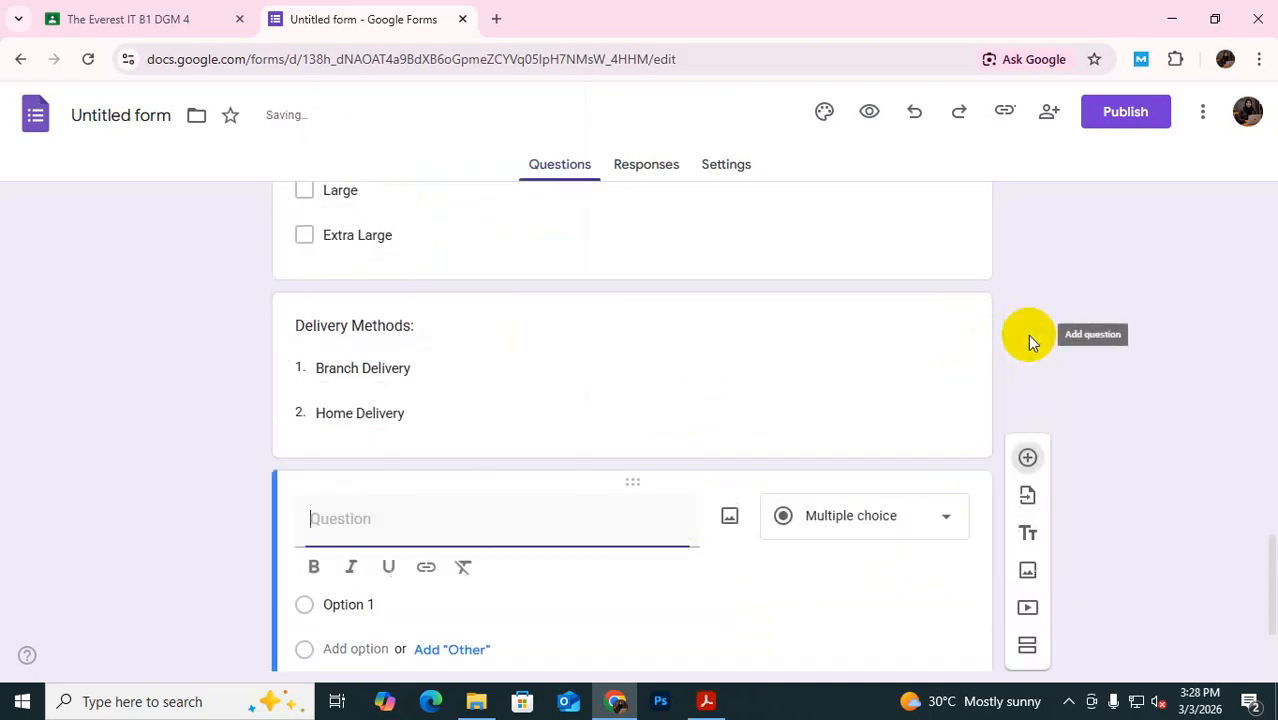
pyautogui.click(707, 702)
pyautogui.moveTo(158, 458); pyautogui.dragTo(285, 463)
pyautogui.click(285, 477)
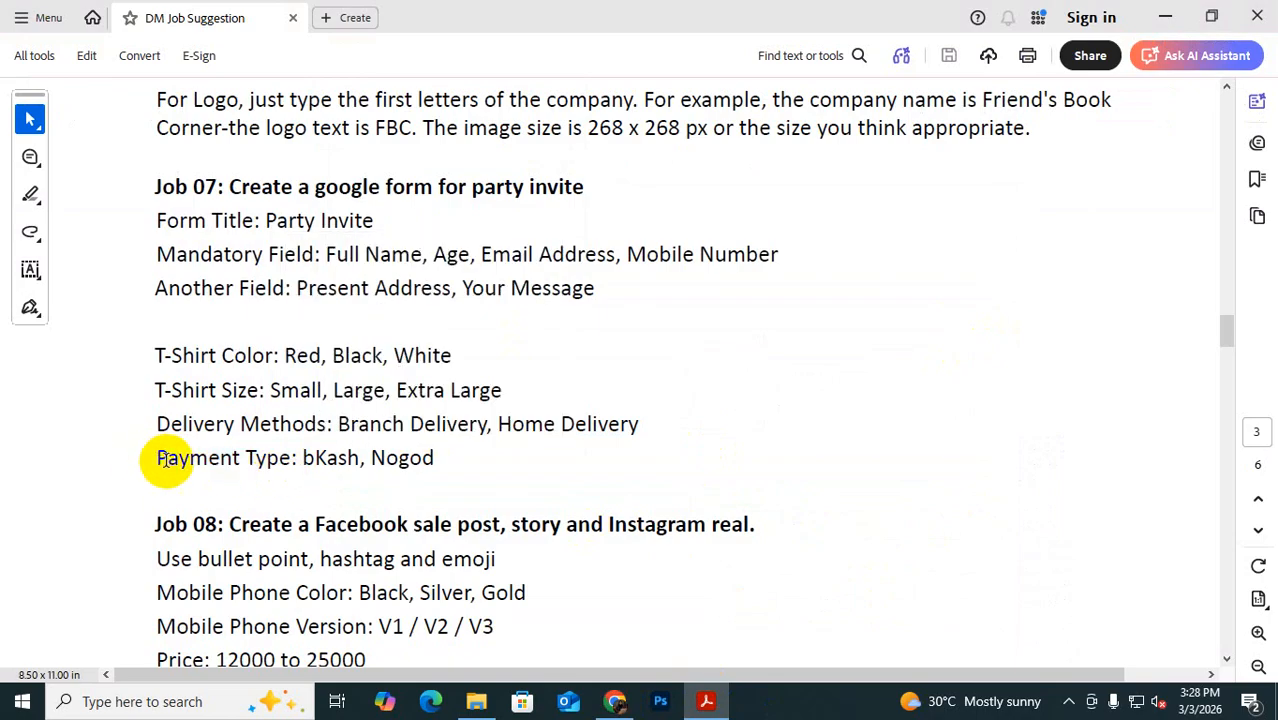
pyautogui.moveTo(158, 458); pyautogui.dragTo(436, 462)
pyautogui.press('super+c')
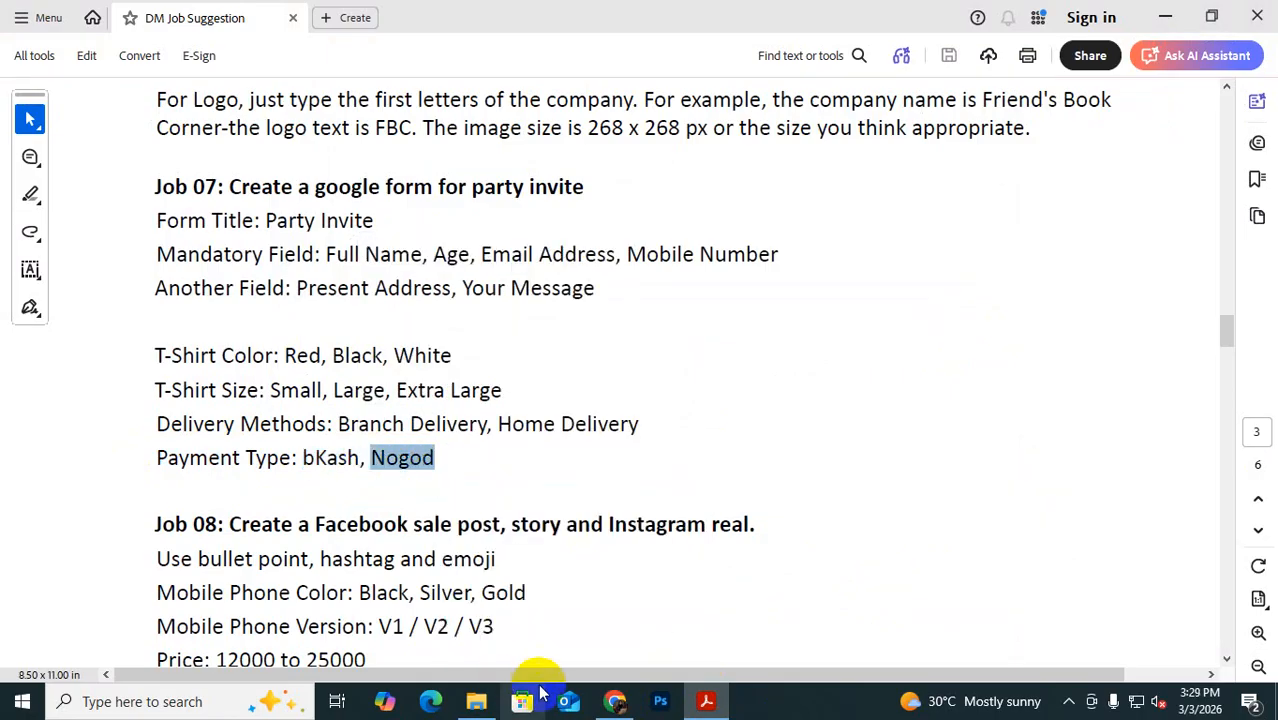
# Return to the Google form in Chrome, fill the new question with "Payment Type" from the clipboard history and make it a Drop-down question
pyautogui.click(614, 701)
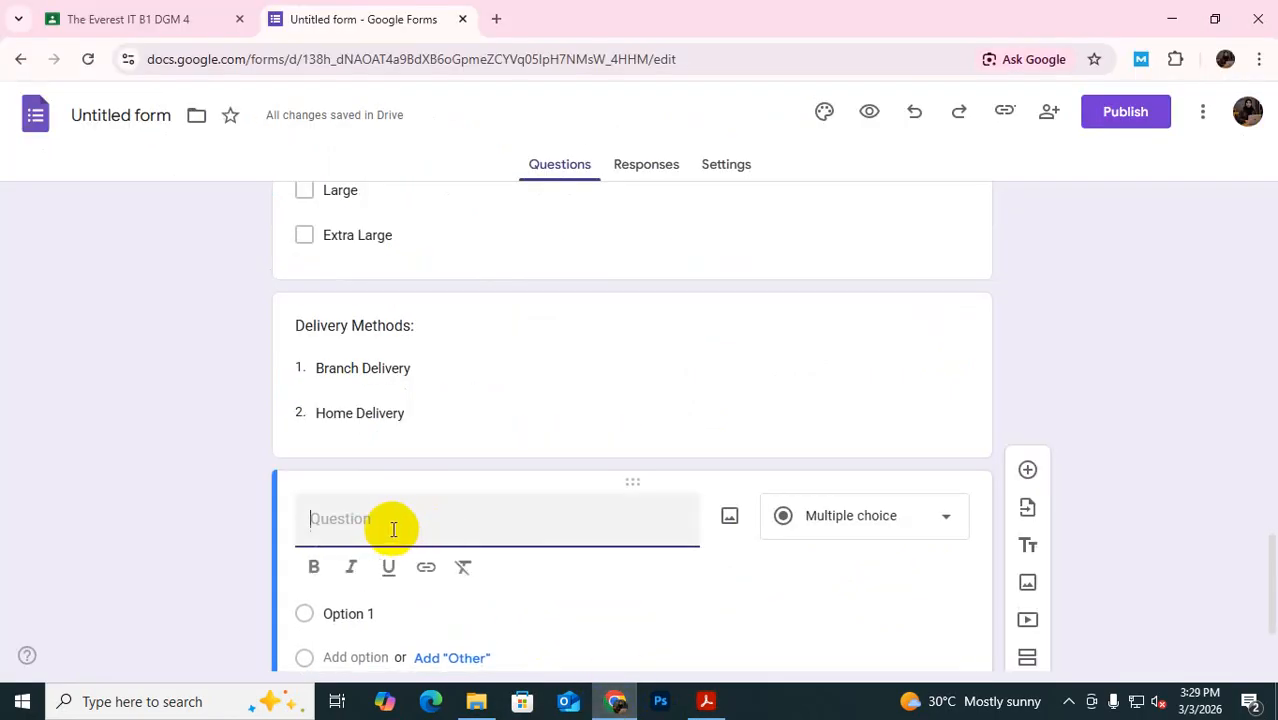
pyautogui.press('super+v')
pyautogui.click(401, 350)
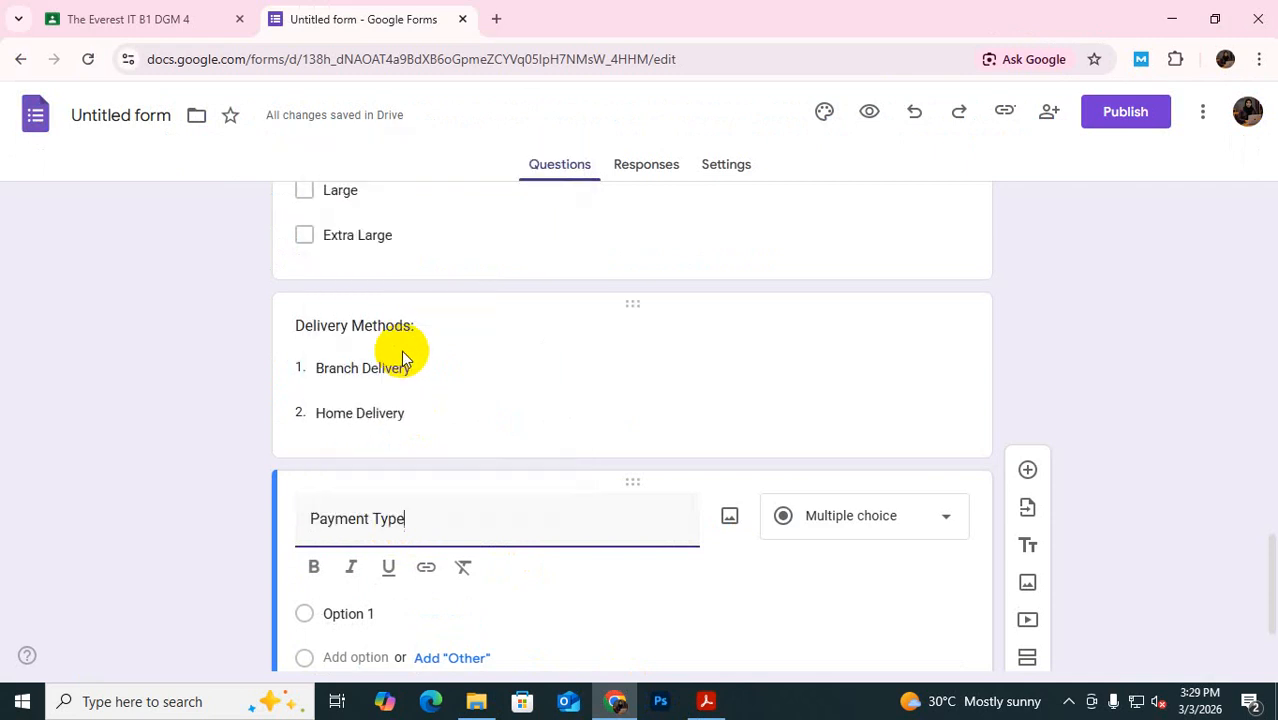
pyautogui.scroll(-2, 956, 513)
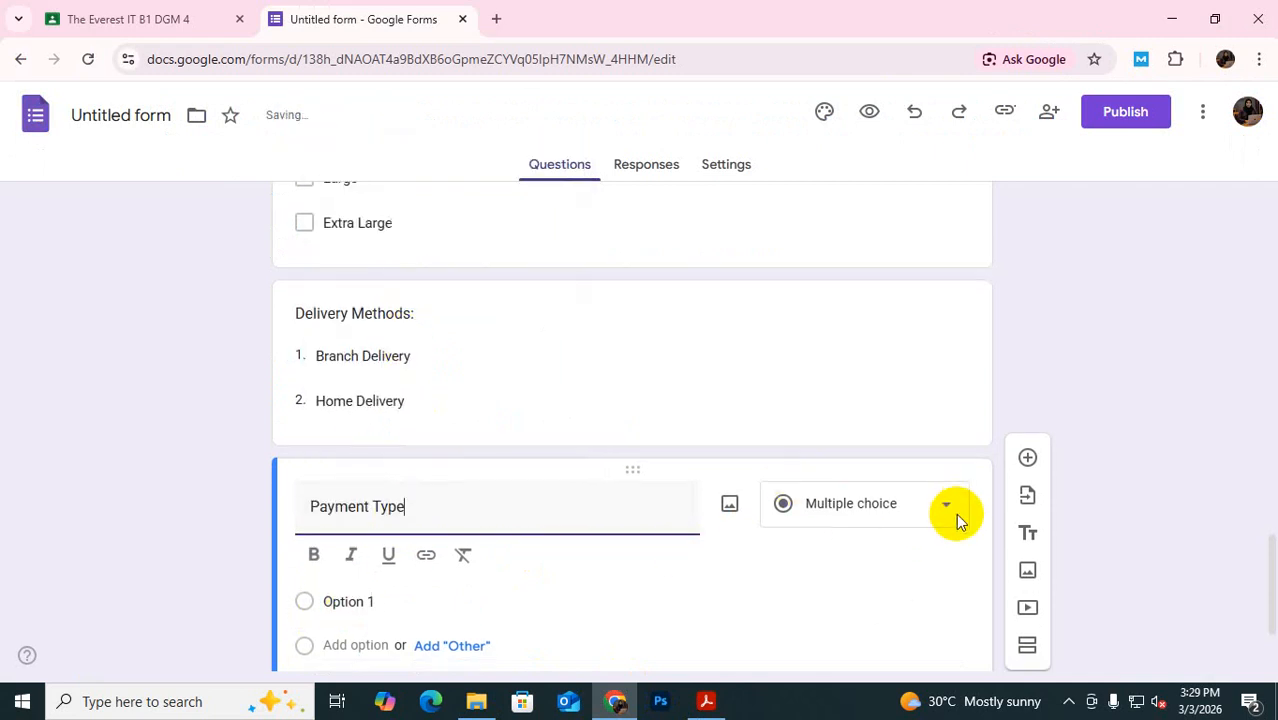
pyautogui.click(948, 364)
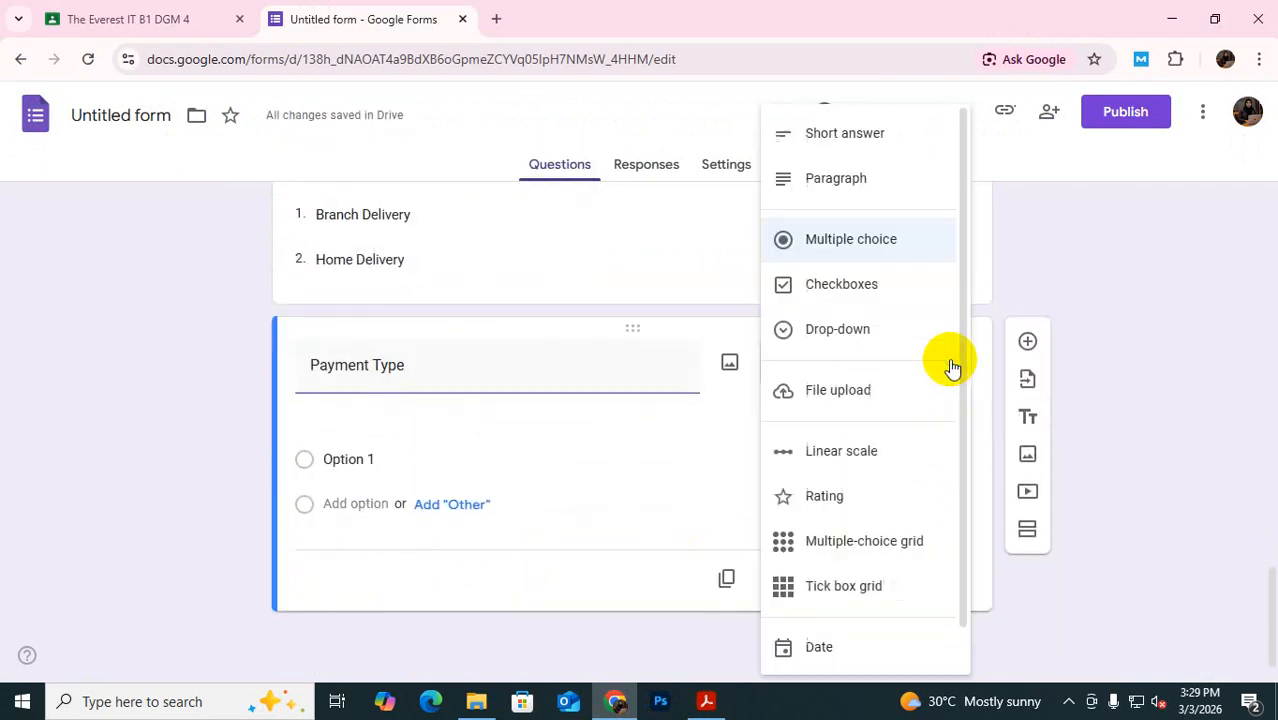
pyautogui.click(838, 342)
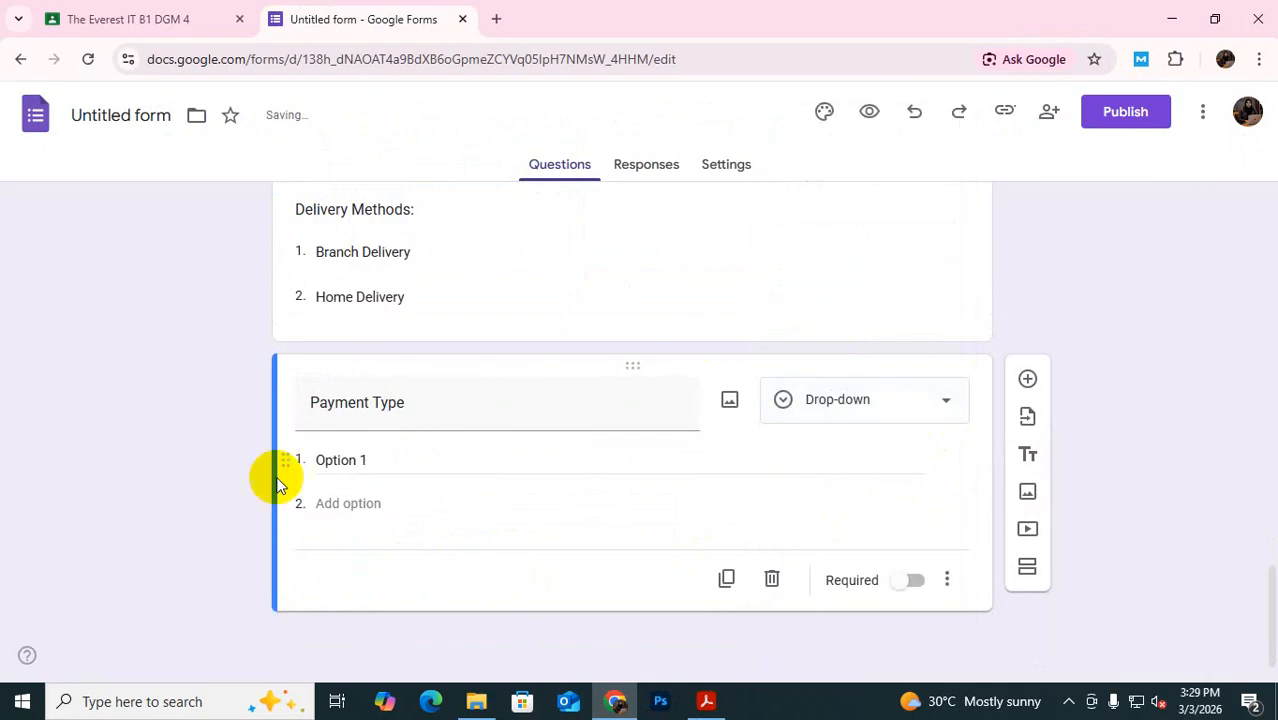
# Set the first Payment Type option to "bKash" from the clipboard history and add a second option
pyautogui.click(339, 459)
pyautogui.press('super+v')
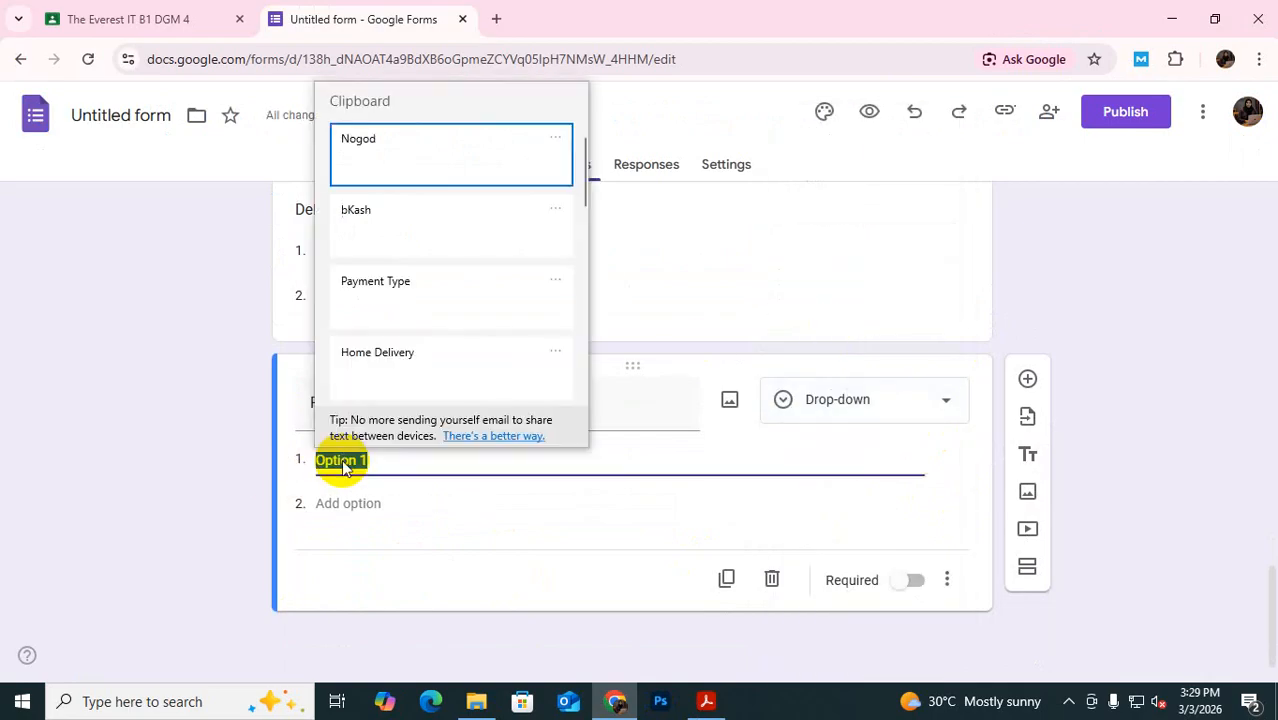
pyautogui.click(391, 240)
pyautogui.click(329, 505)
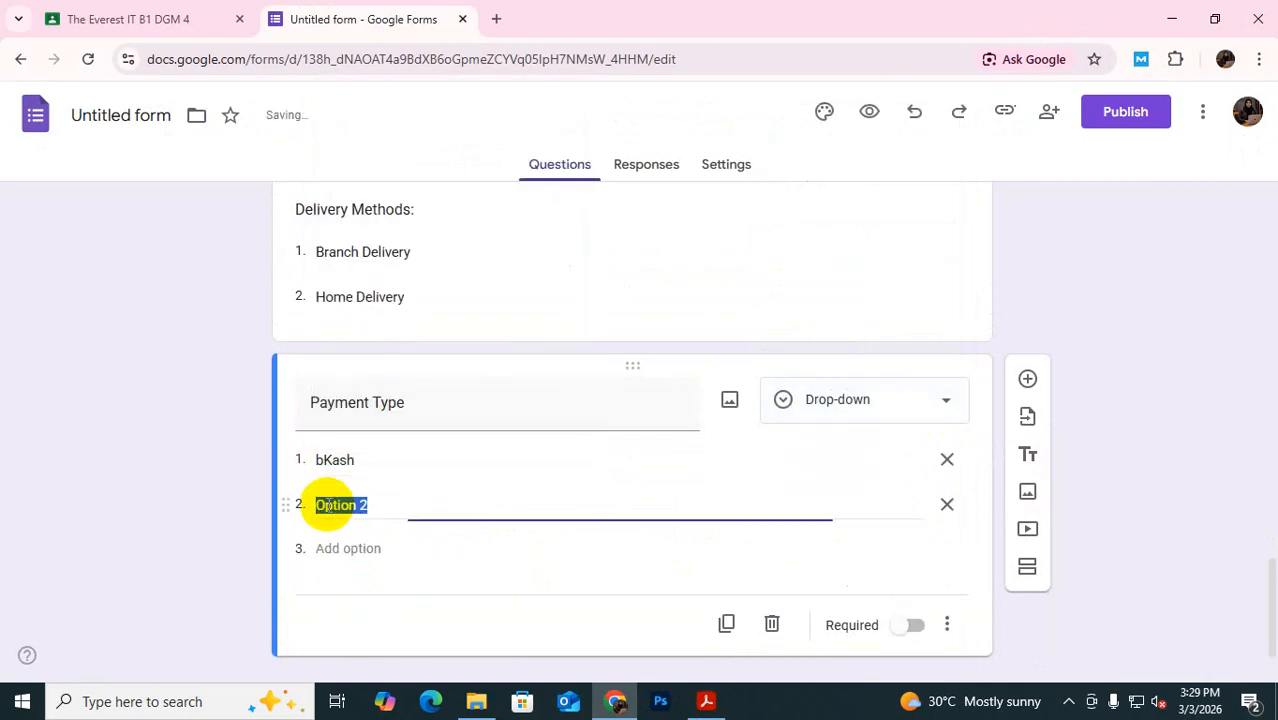
pyautogui.press('super+v')
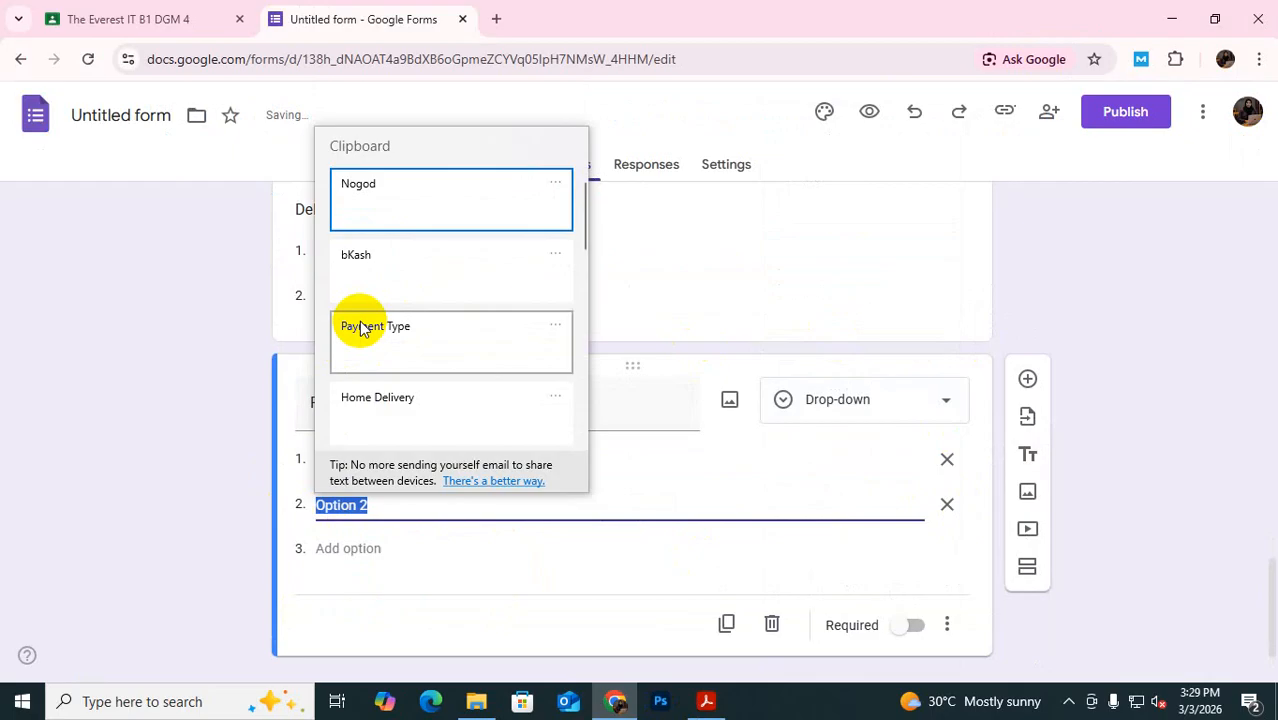
pyautogui.click(399, 280)
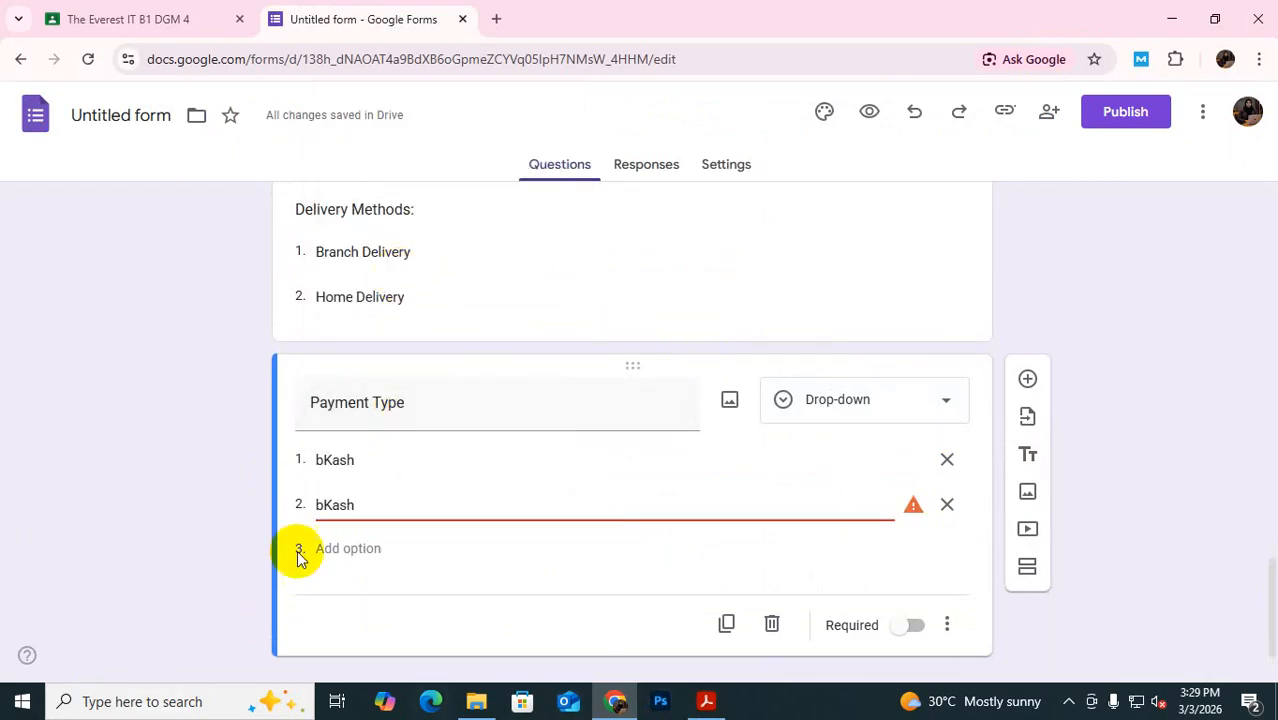
pyautogui.hotkey('ctrl', 'z')
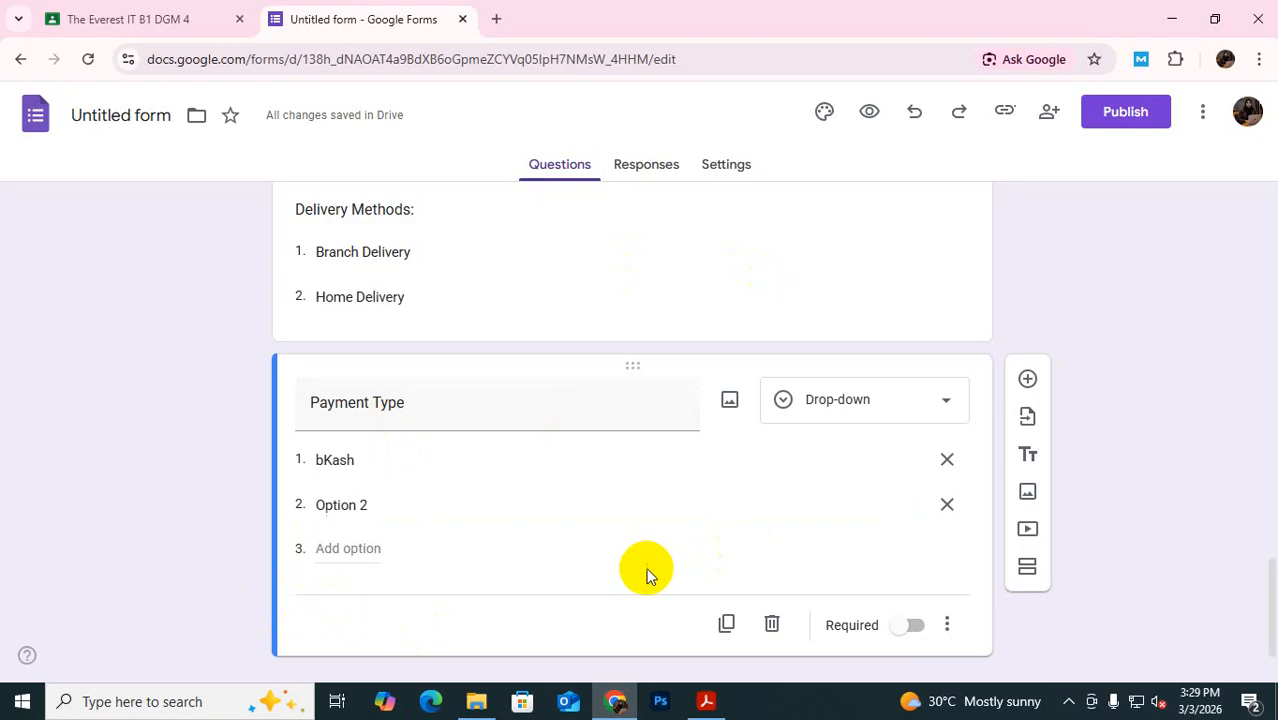
# Set the second Payment Type option to "Nogod" from the clipboard history
pyautogui.click(328, 504)
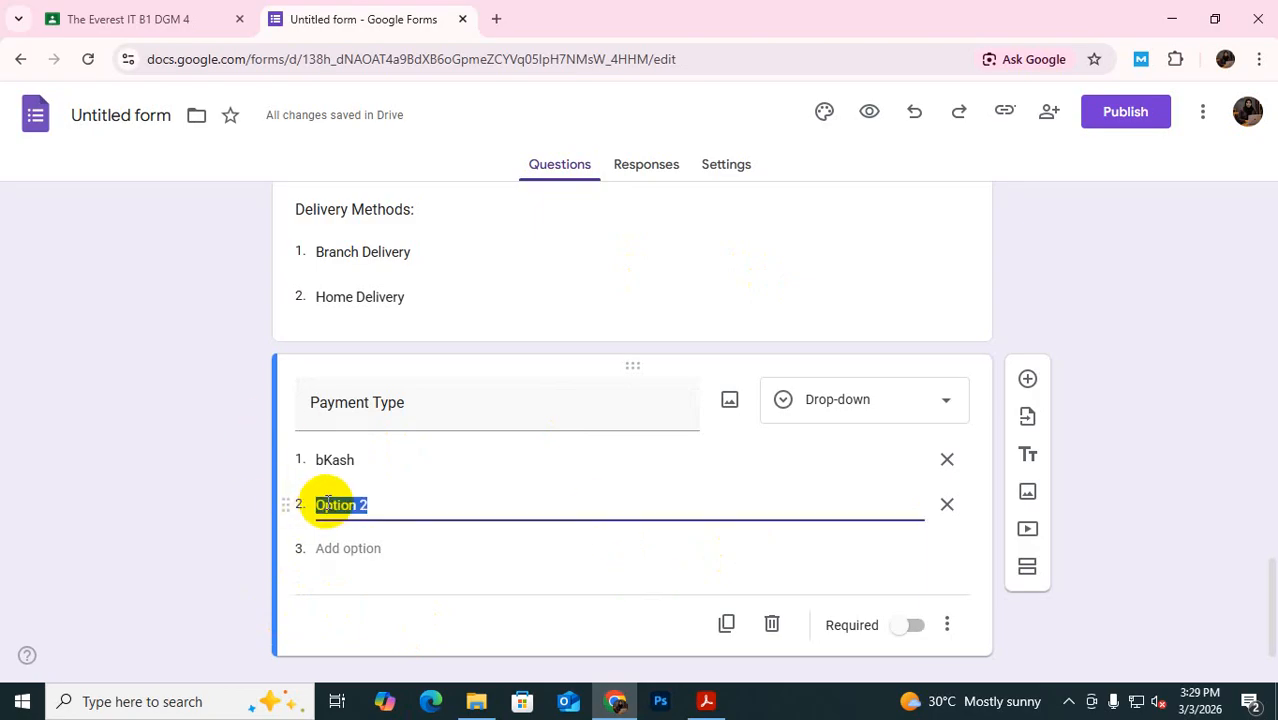
pyautogui.press('super+v')
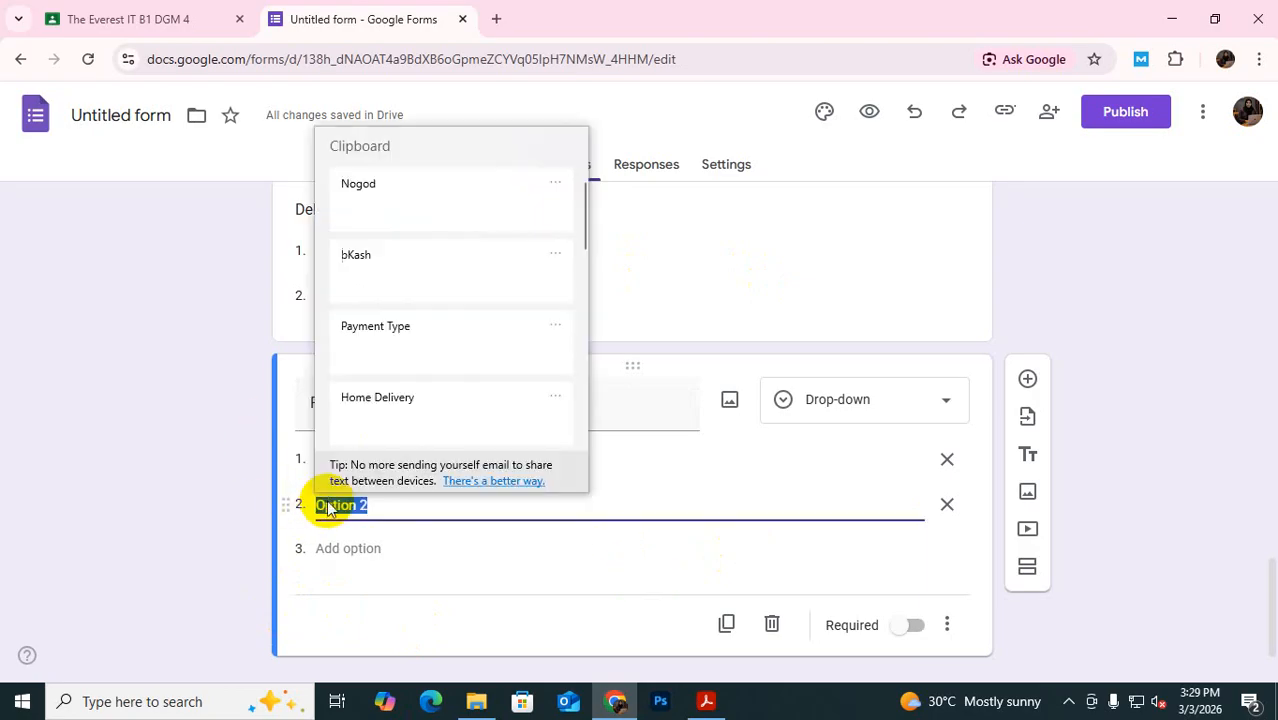
pyautogui.click(403, 196)
# Compare the form's questions with the Job 07 requirements in the DM Job Suggestion PDF and return to the form in Chrome
pyautogui.scroll(-1, 515, 577)
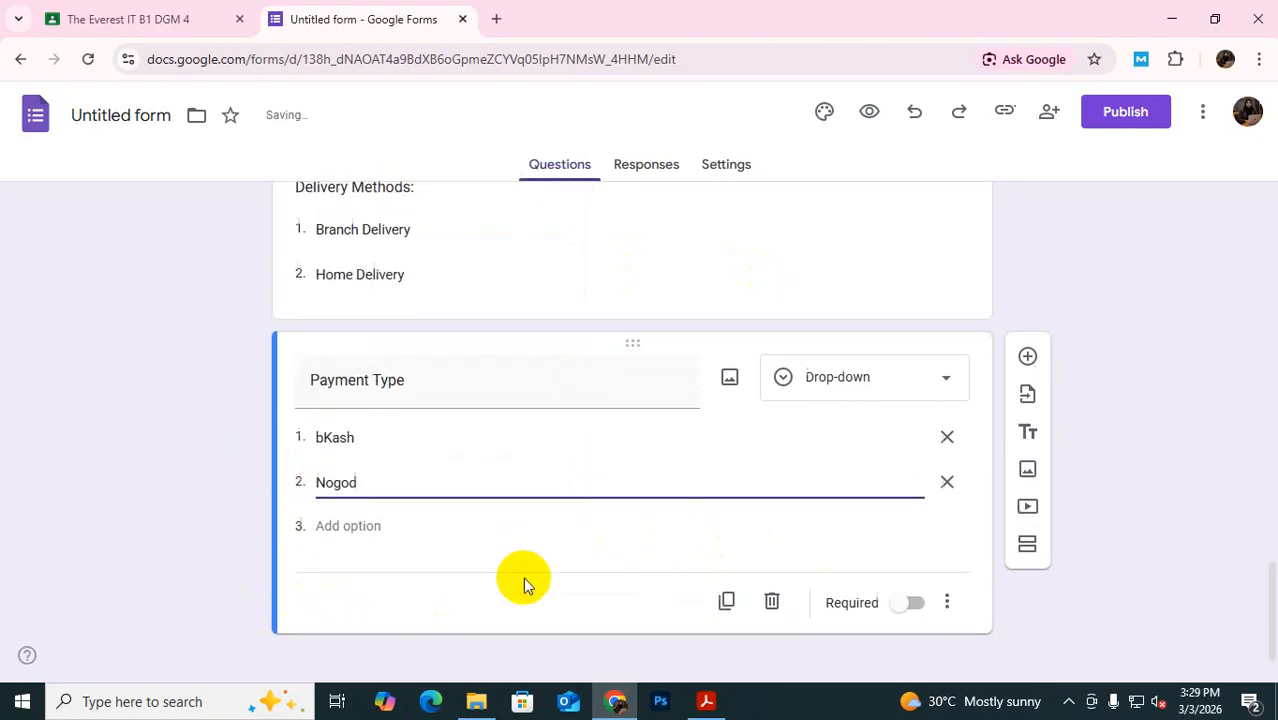
pyautogui.scroll(9, 578, 593)
pyautogui.scroll(8, 574, 590)
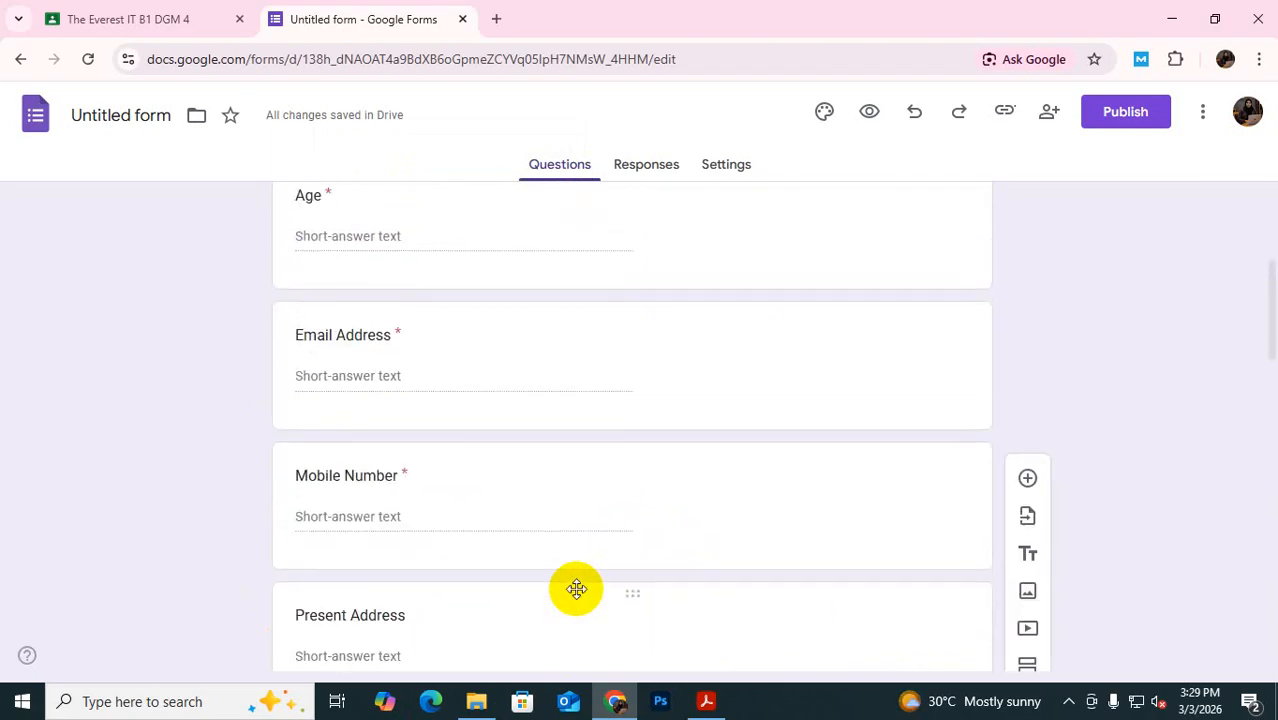
pyautogui.scroll(-6, 642, 625)
pyautogui.click(727, 699)
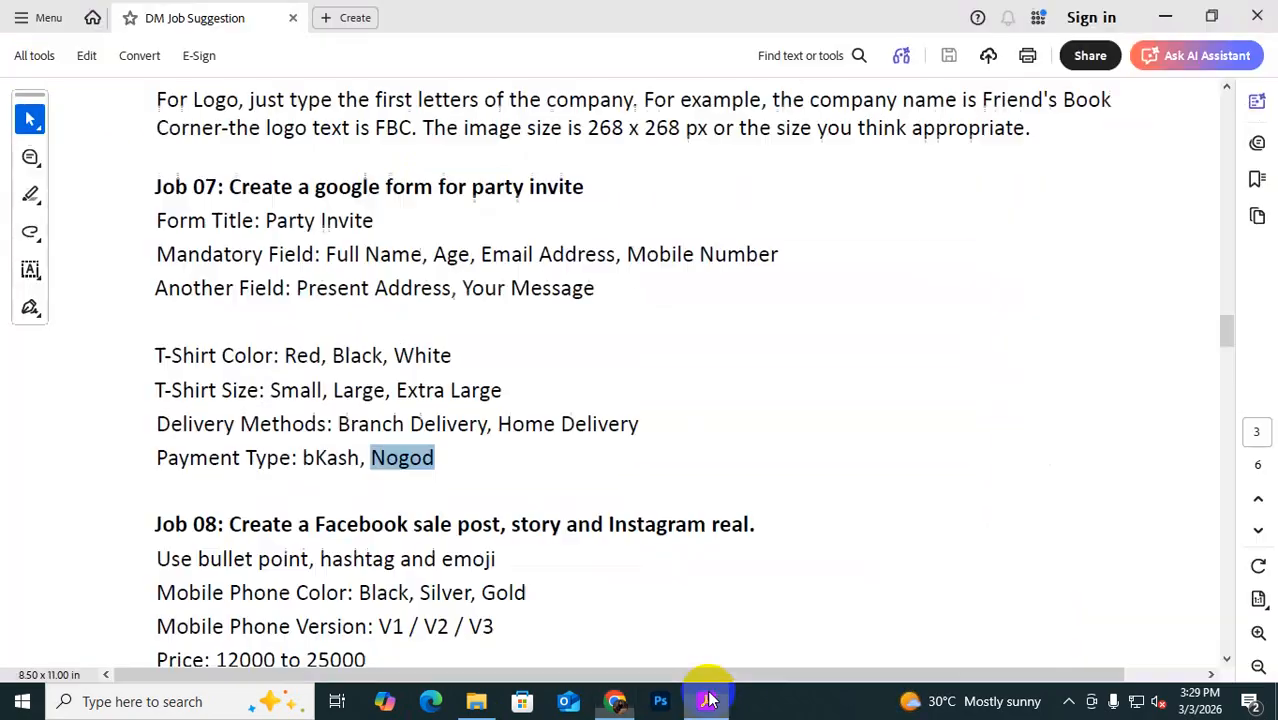
pyautogui.moveTo(155, 220); pyautogui.dragTo(440, 462)
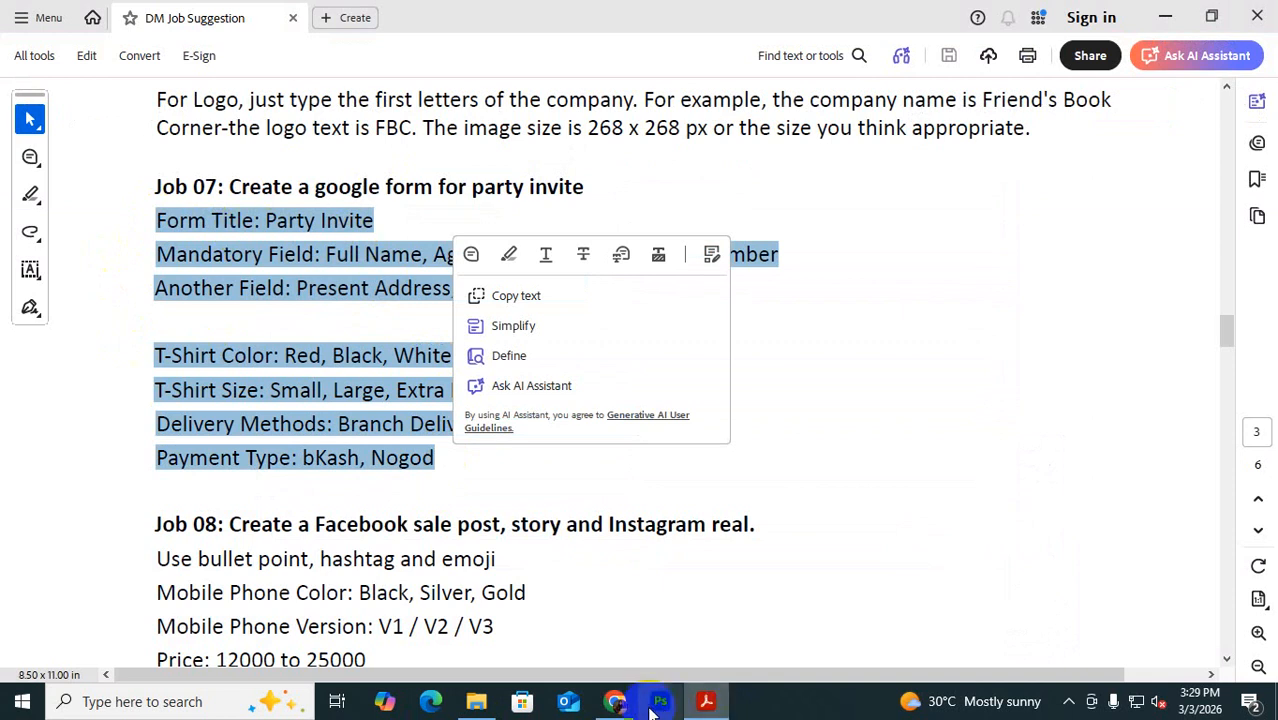
pyautogui.click(614, 701)
pyautogui.scroll(-5, 622, 504)
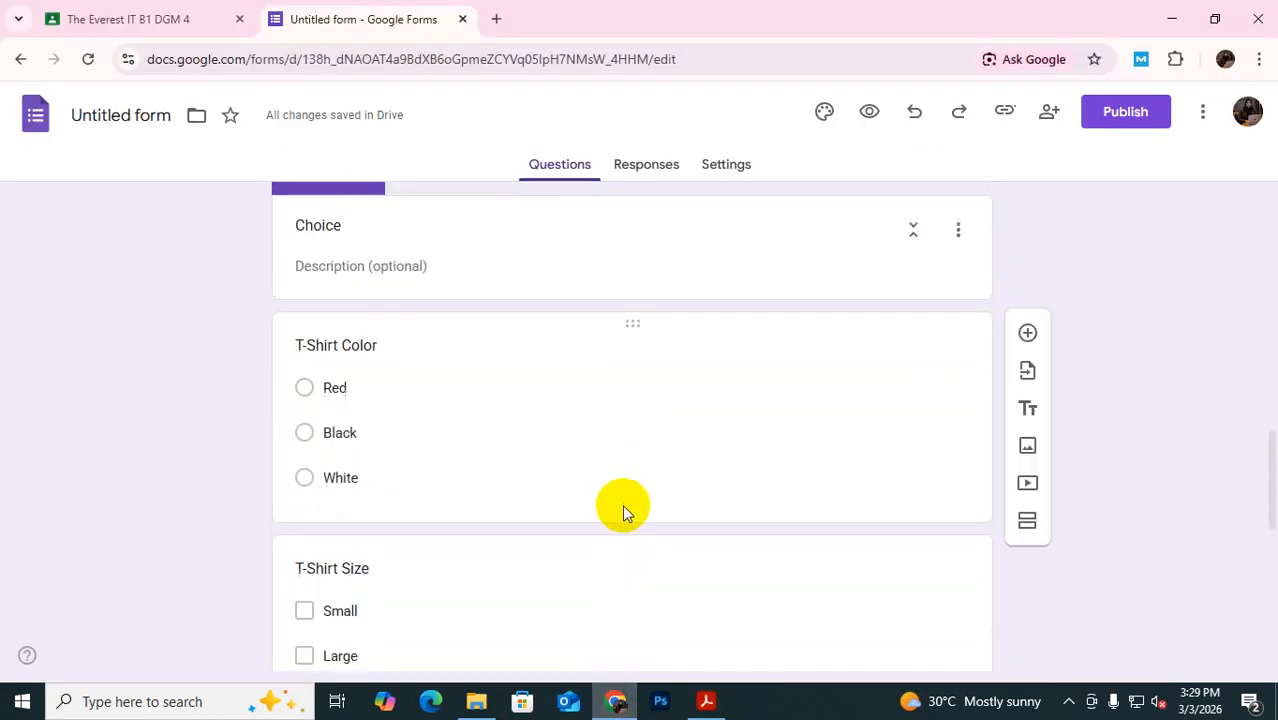
pyautogui.scroll(-5, 686, 600)
pyautogui.scroll(10, 690, 598)
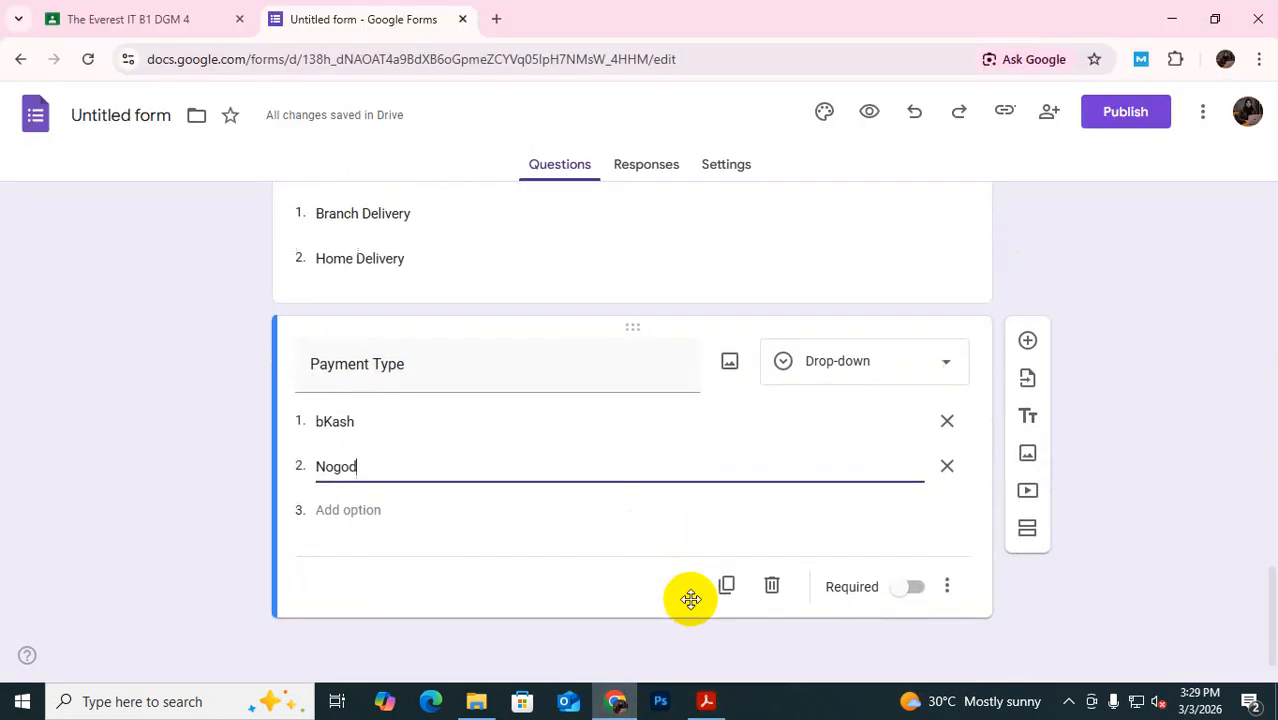
pyautogui.scroll(-6, 690, 598)
pyautogui.scroll(-4, 690, 603)
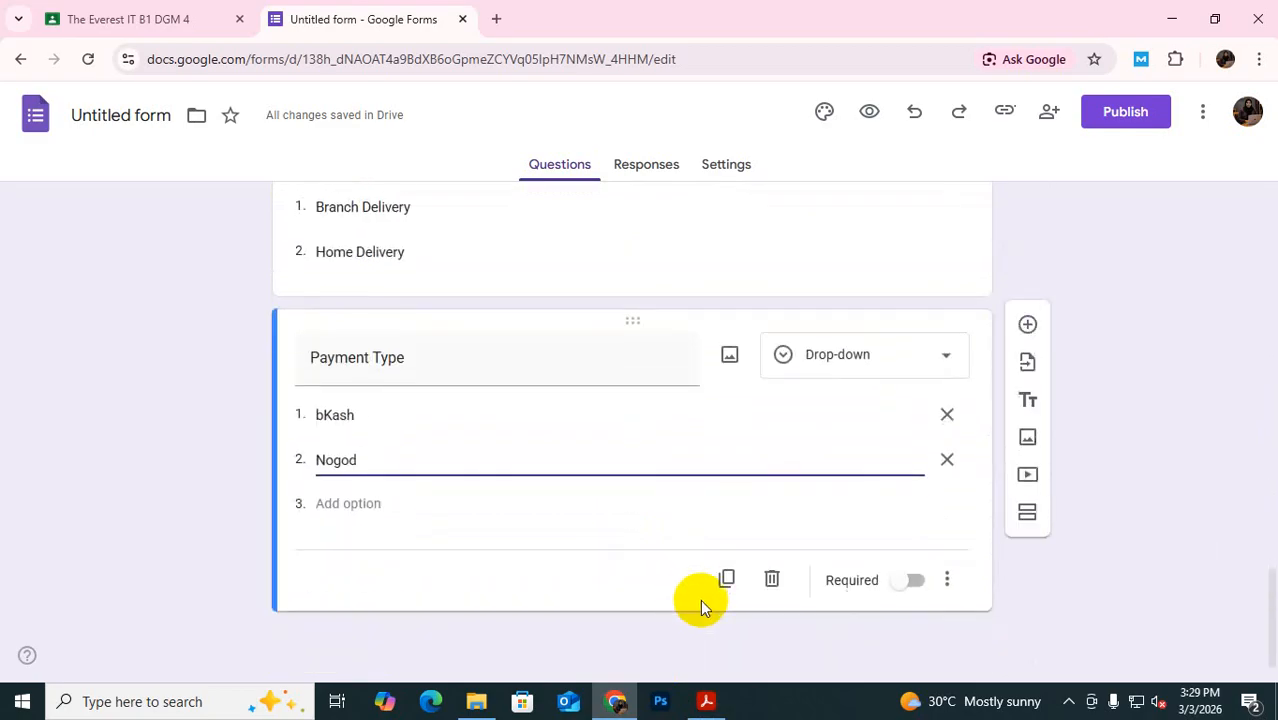
# Make the Payment Type question title bold
pyautogui.tripleClick(407, 359)
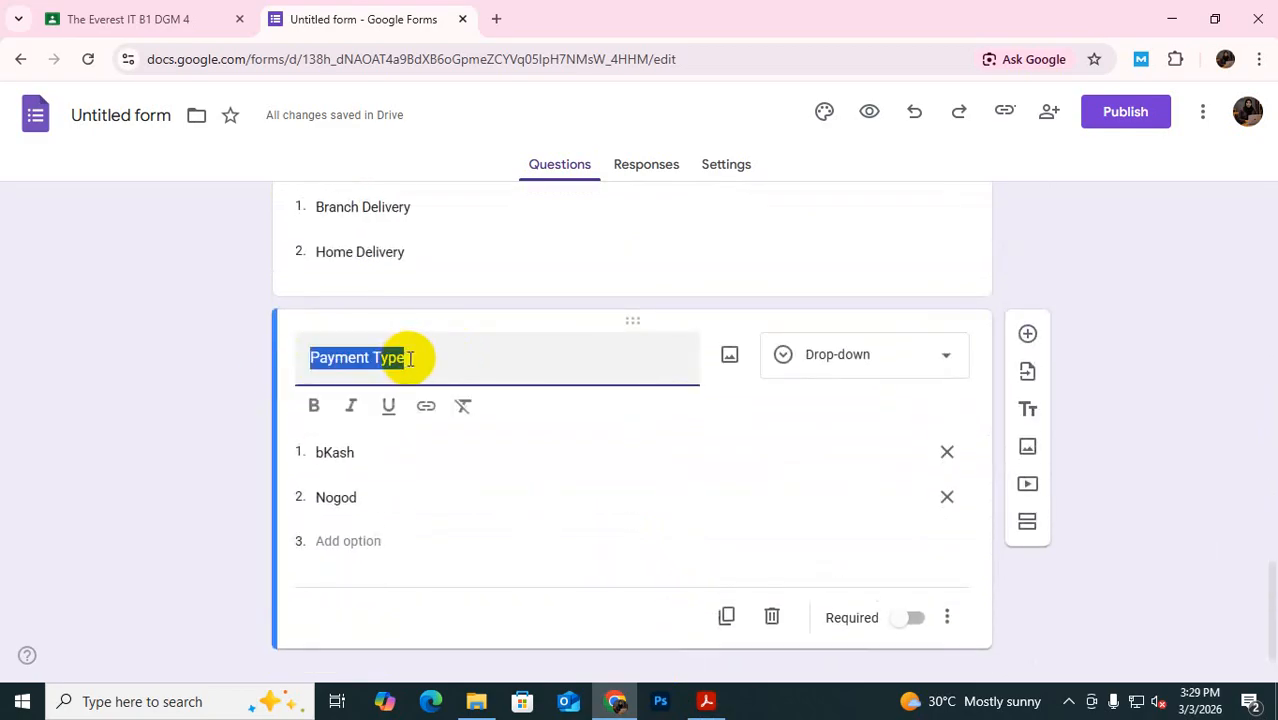
pyautogui.moveTo(407, 358); pyautogui.dragTo(265, 348)
pyautogui.click(313, 405)
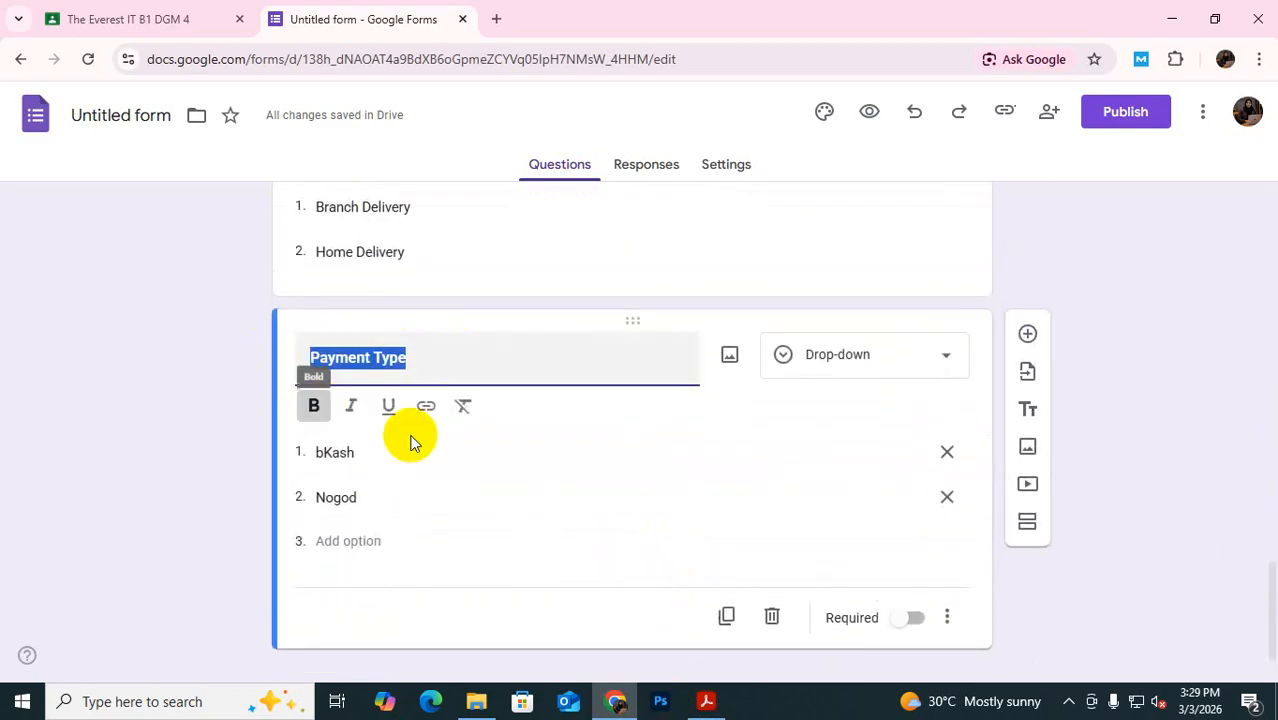
# Remove the colon from the Delivery Methods question title and make the title bold
pyautogui.scroll(2, 426, 432)
pyautogui.scroll(1, 426, 432)
pyautogui.tripleClick(410, 446)
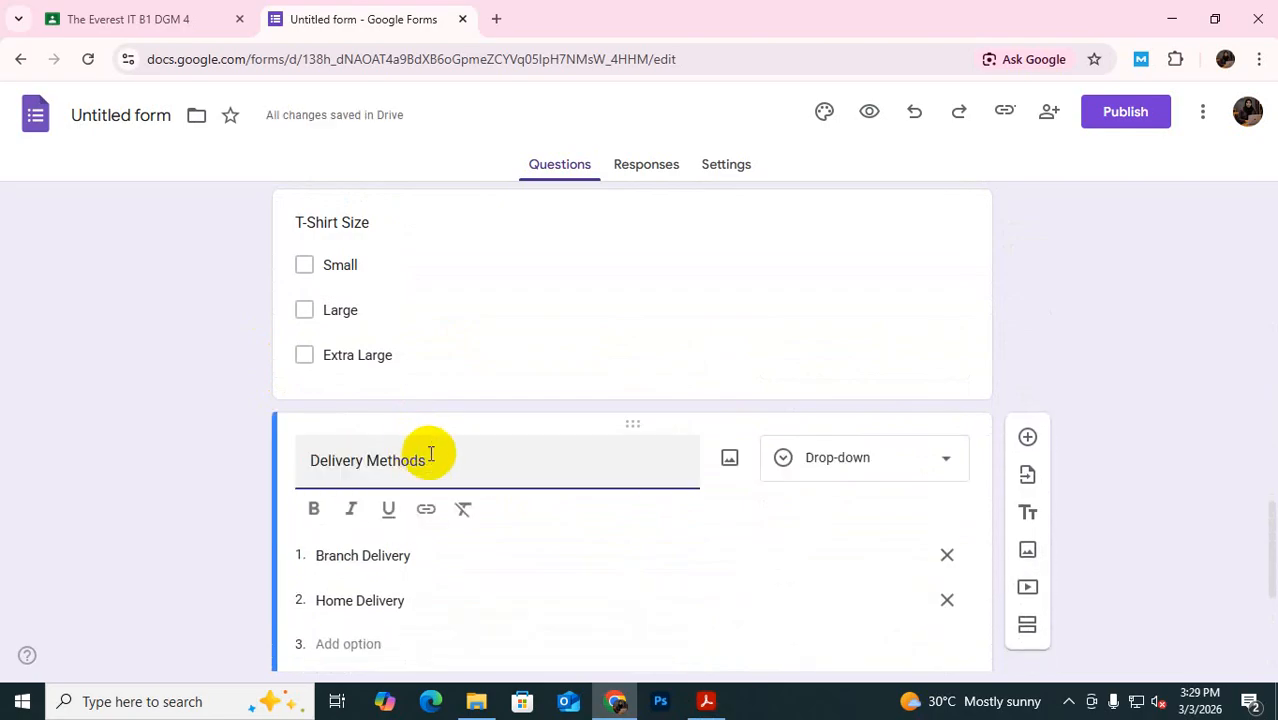
pyautogui.moveTo(425, 460); pyautogui.dragTo(290, 458)
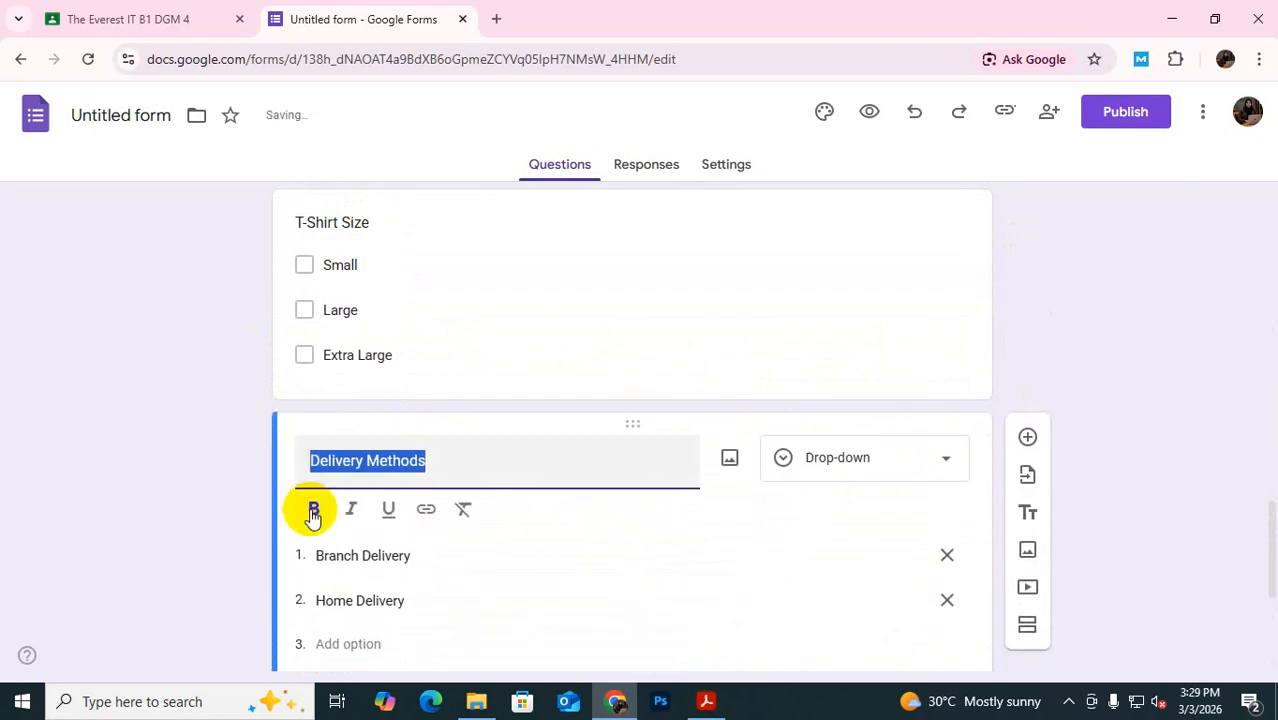
# Make the T-Shirt Size and T-Shirt Color question titles bold
pyautogui.scroll(2, 351, 409)
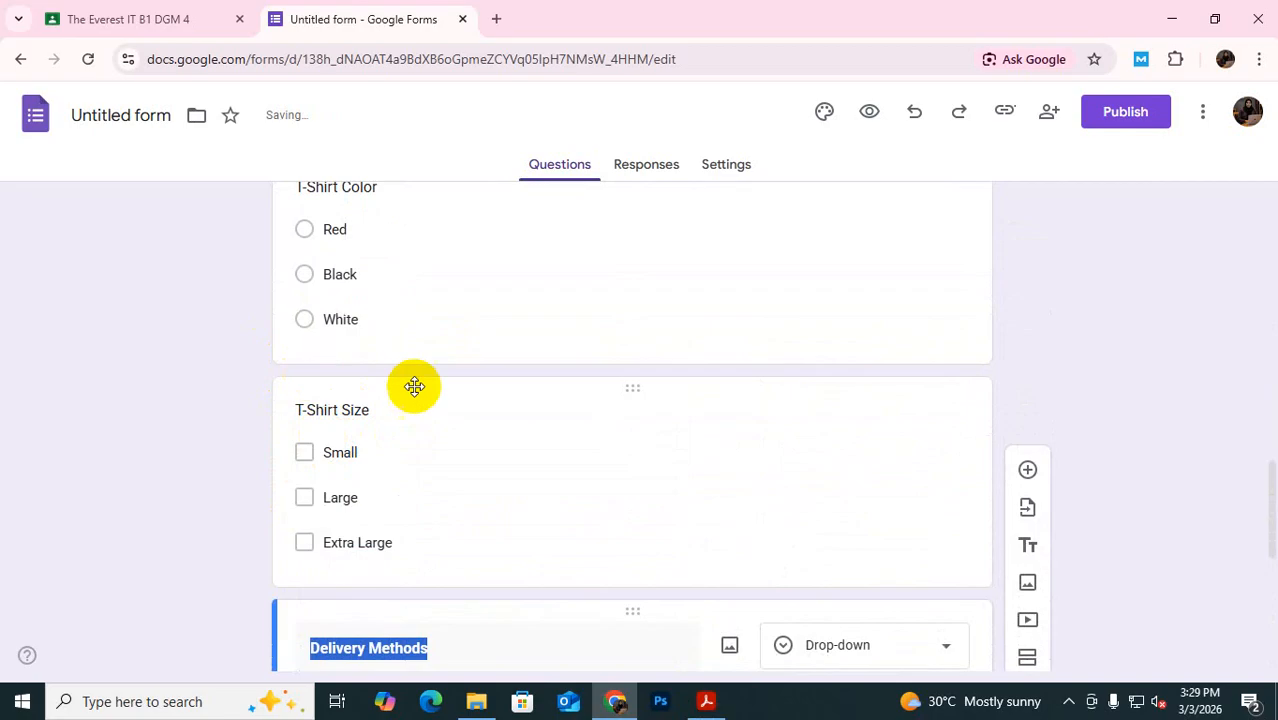
pyautogui.tripleClick(297, 411)
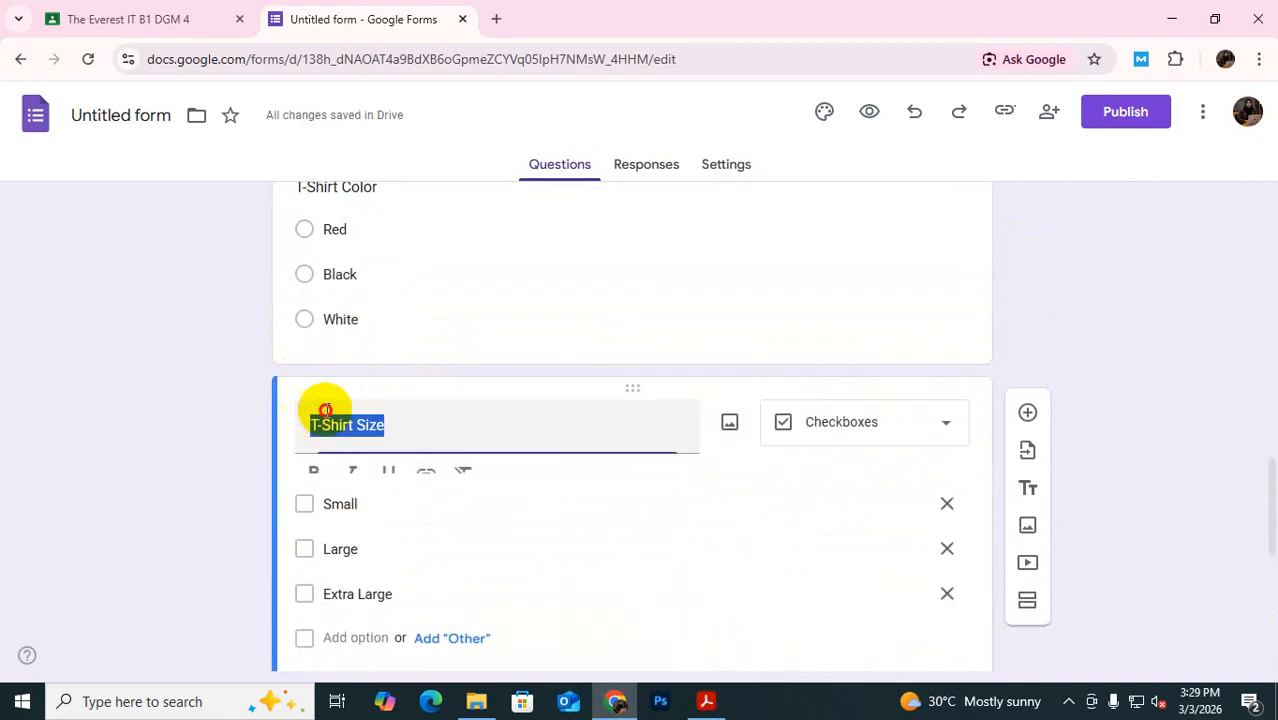
pyautogui.click(313, 473)
pyautogui.scroll(3, 352, 432)
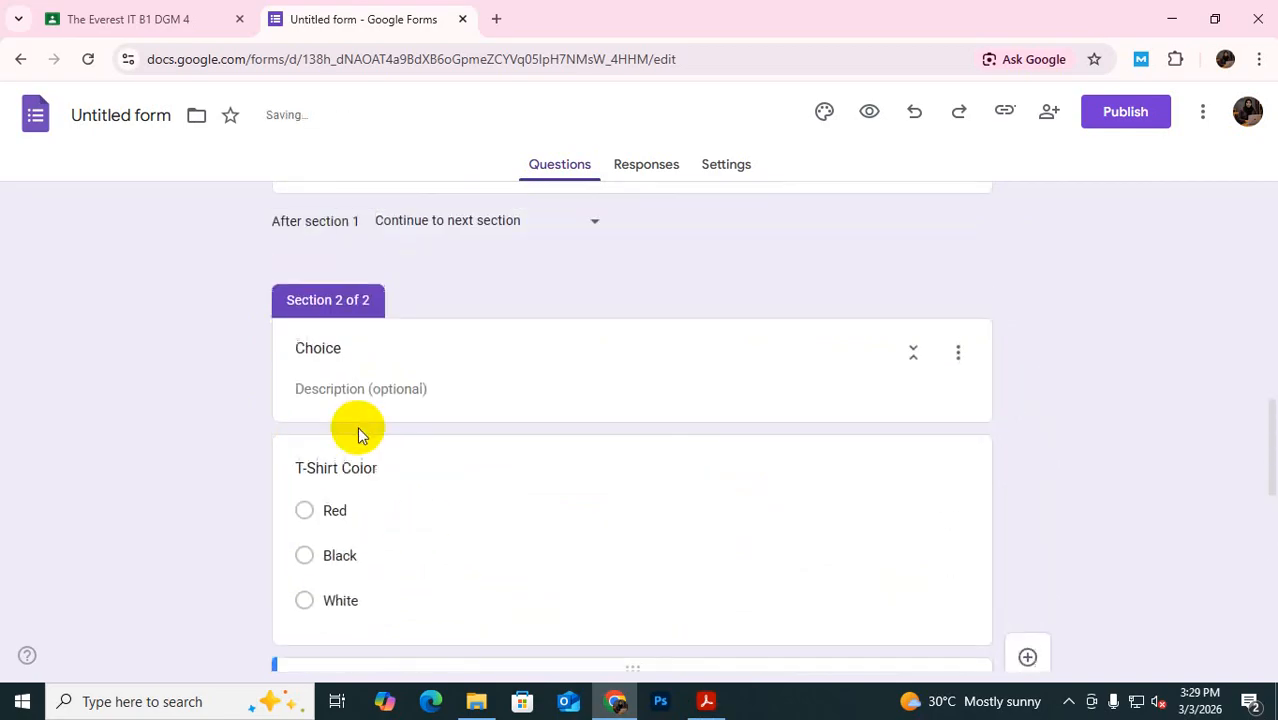
pyautogui.click(320, 478)
pyautogui.tripleClick(354, 483)
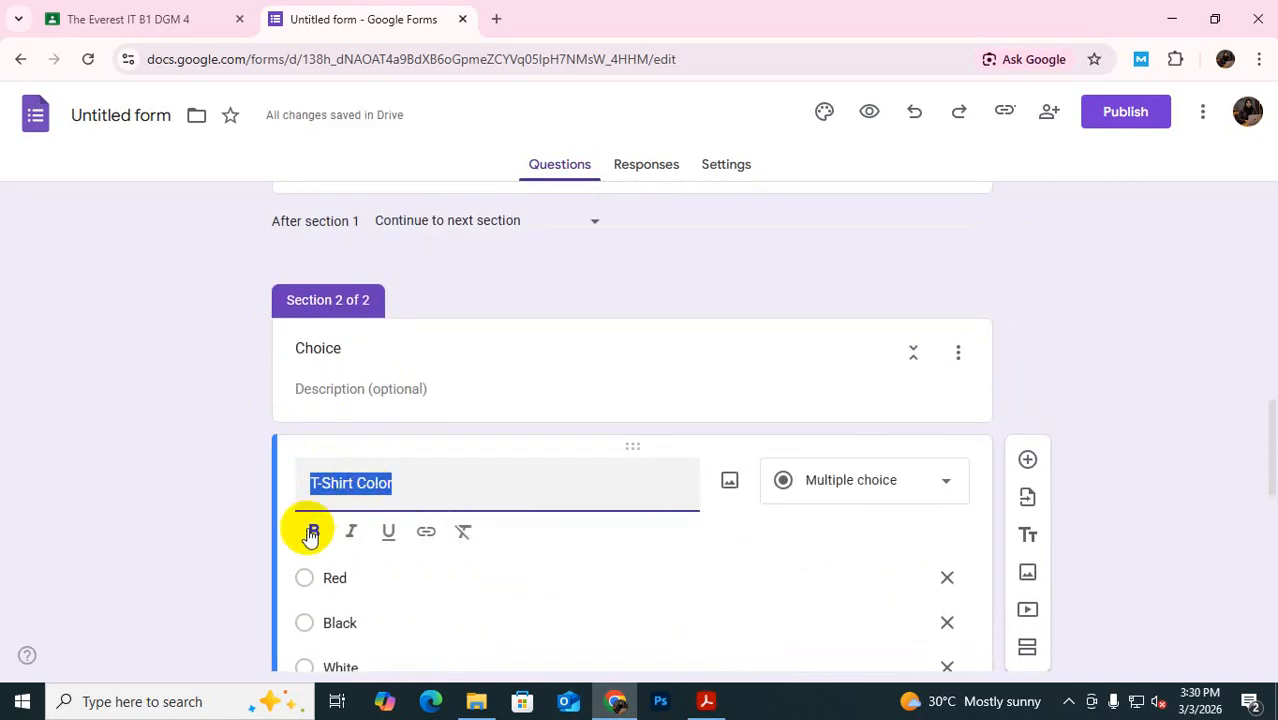
pyautogui.click(316, 536)
# Make the Full Name and Age question titles bold in section 1
pyautogui.scroll(2, 335, 480)
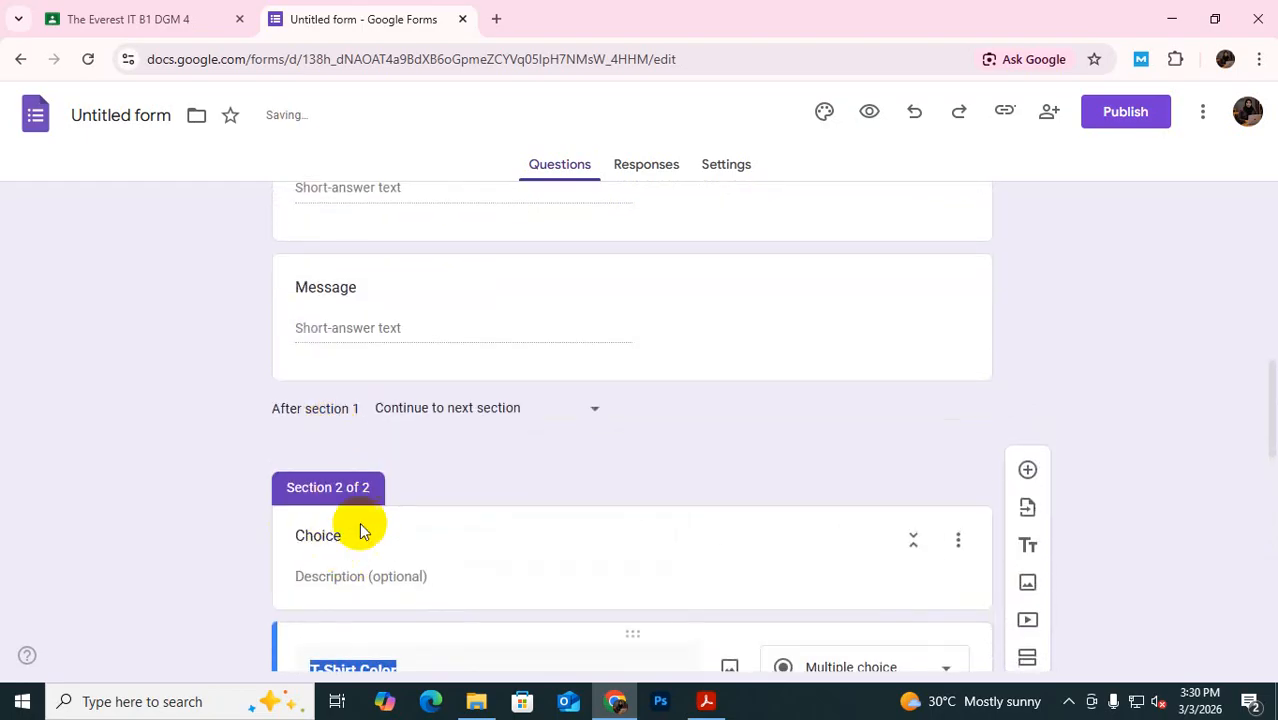
pyautogui.scroll(2, 362, 520)
pyautogui.scroll(3, 380, 520)
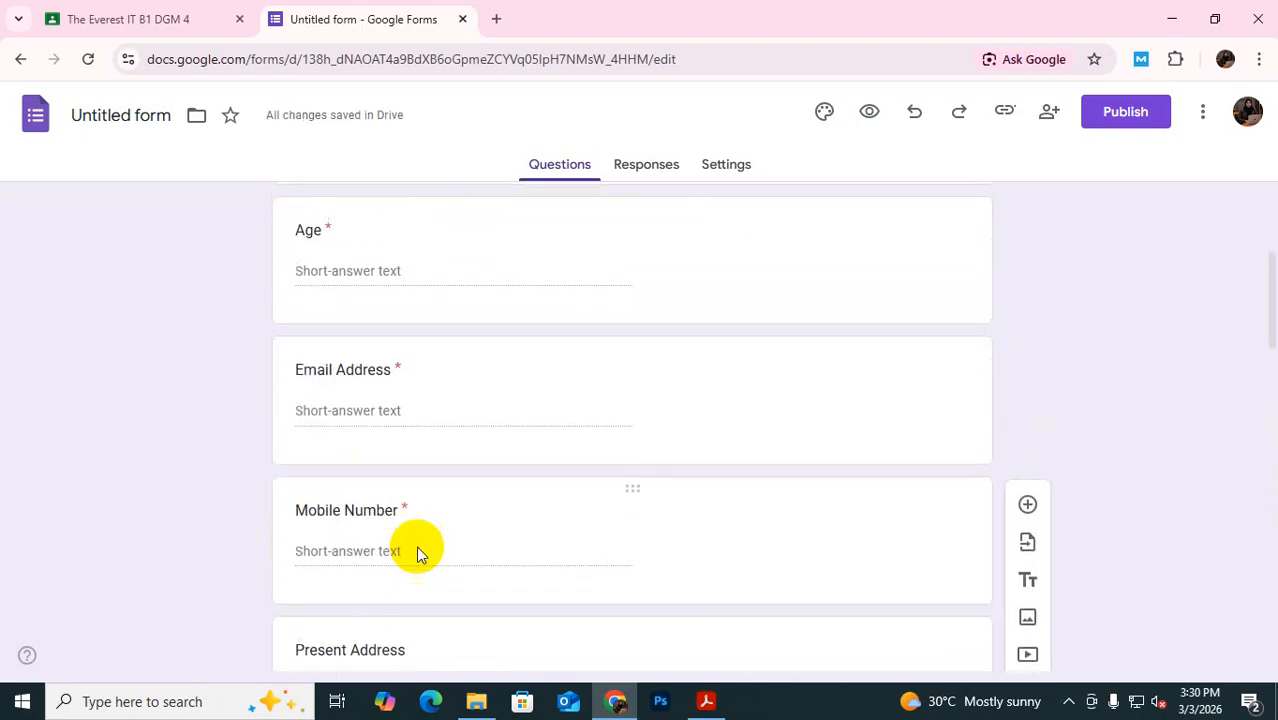
pyautogui.scroll(3, 416, 546)
pyautogui.click(337, 337)
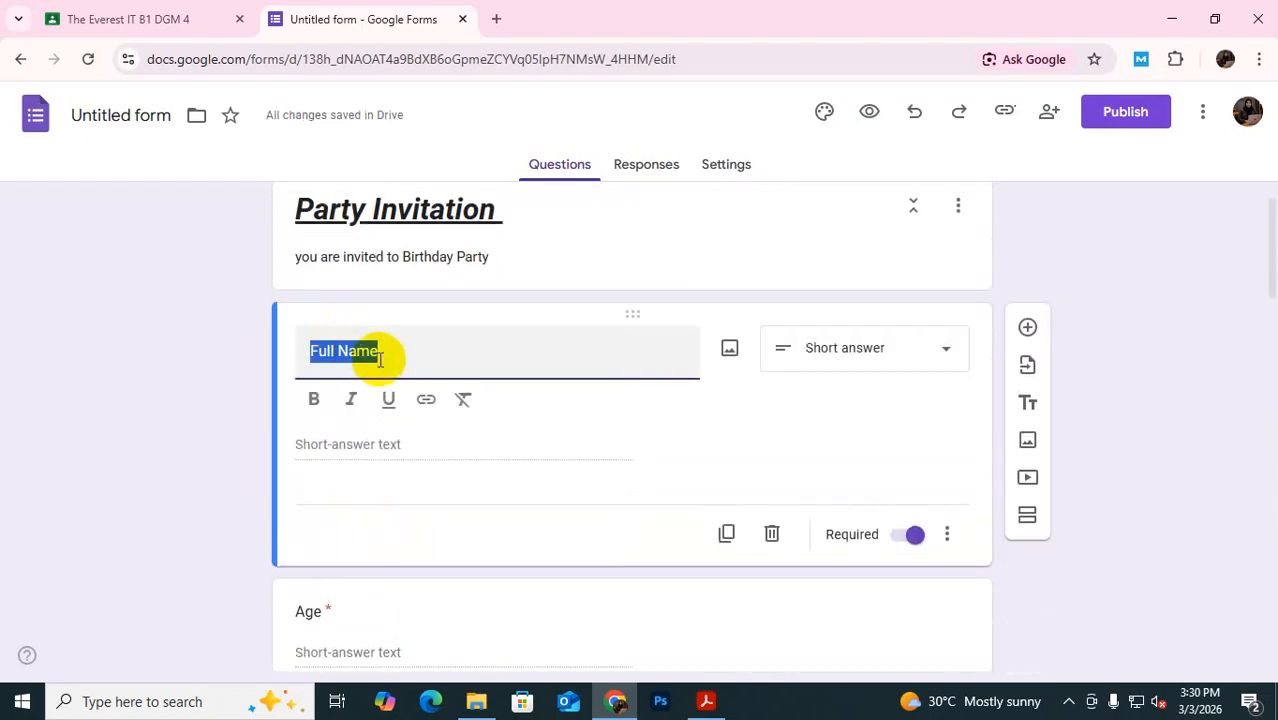
pyautogui.click(314, 402)
pyautogui.scroll(-2, 394, 431)
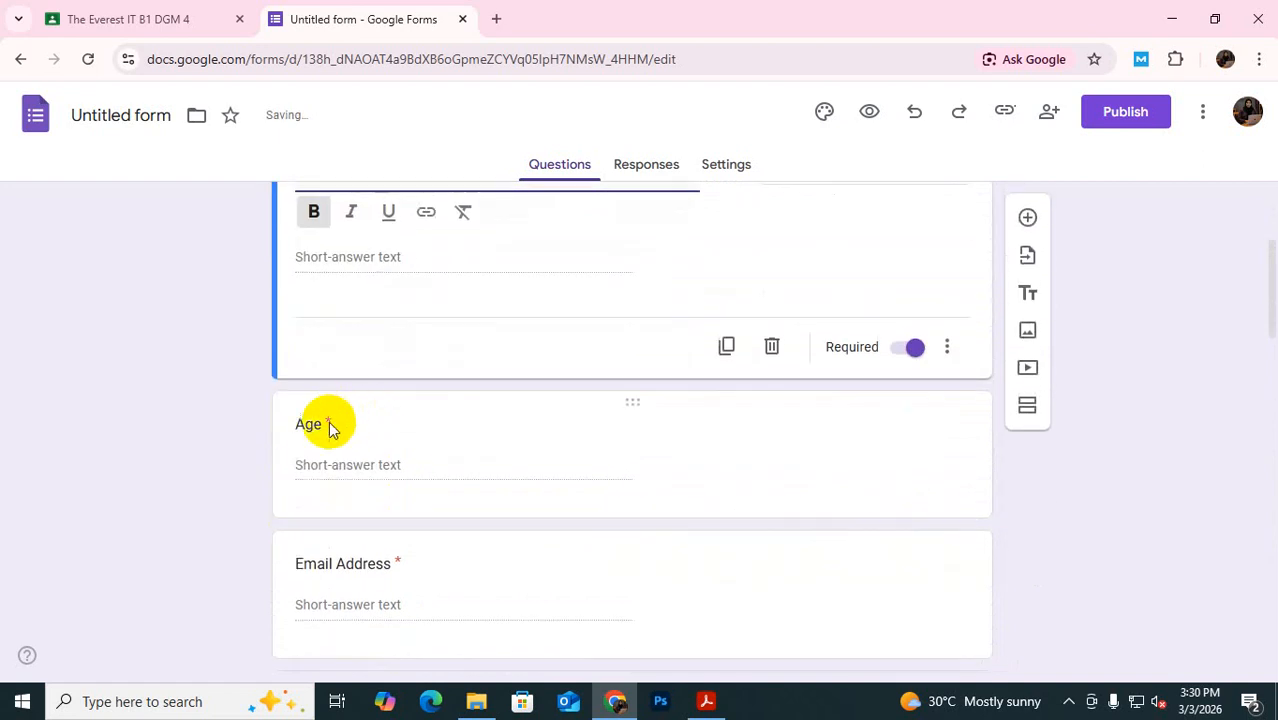
pyautogui.click(311, 425)
pyautogui.click(314, 353)
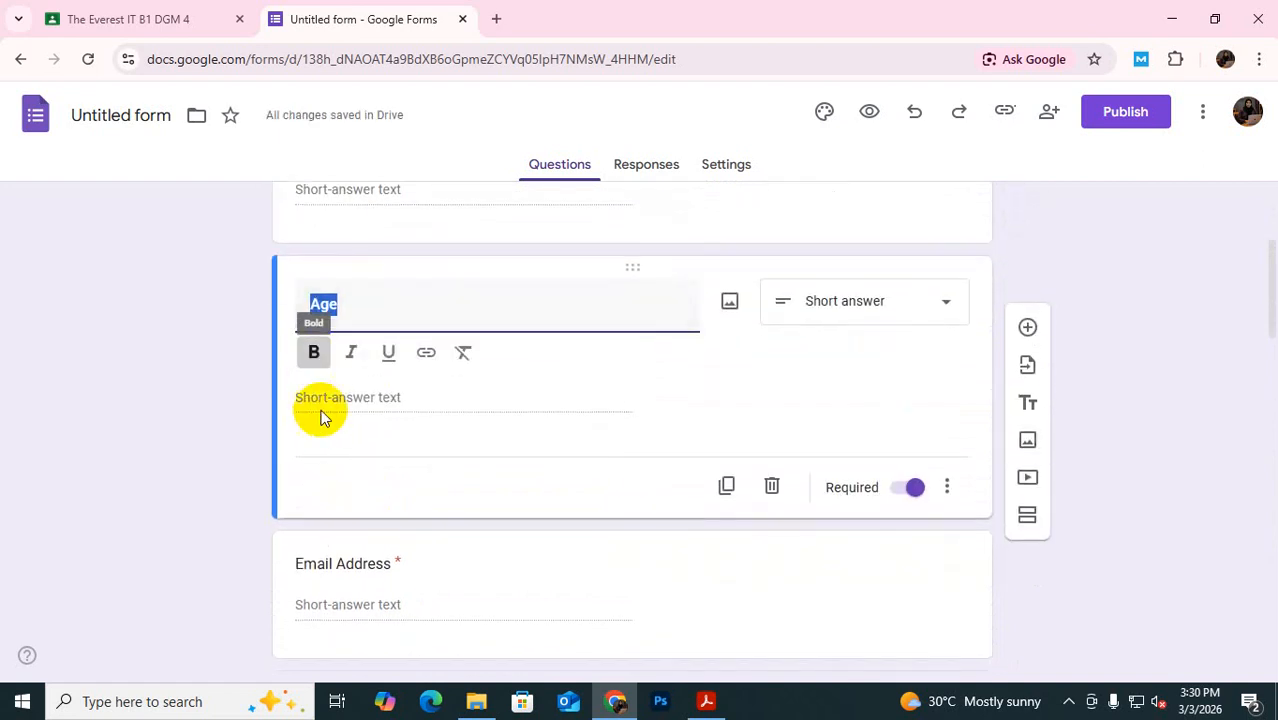
# Make the Email Address, Mobile Number and Present Address question titles bold
pyautogui.click(326, 562)
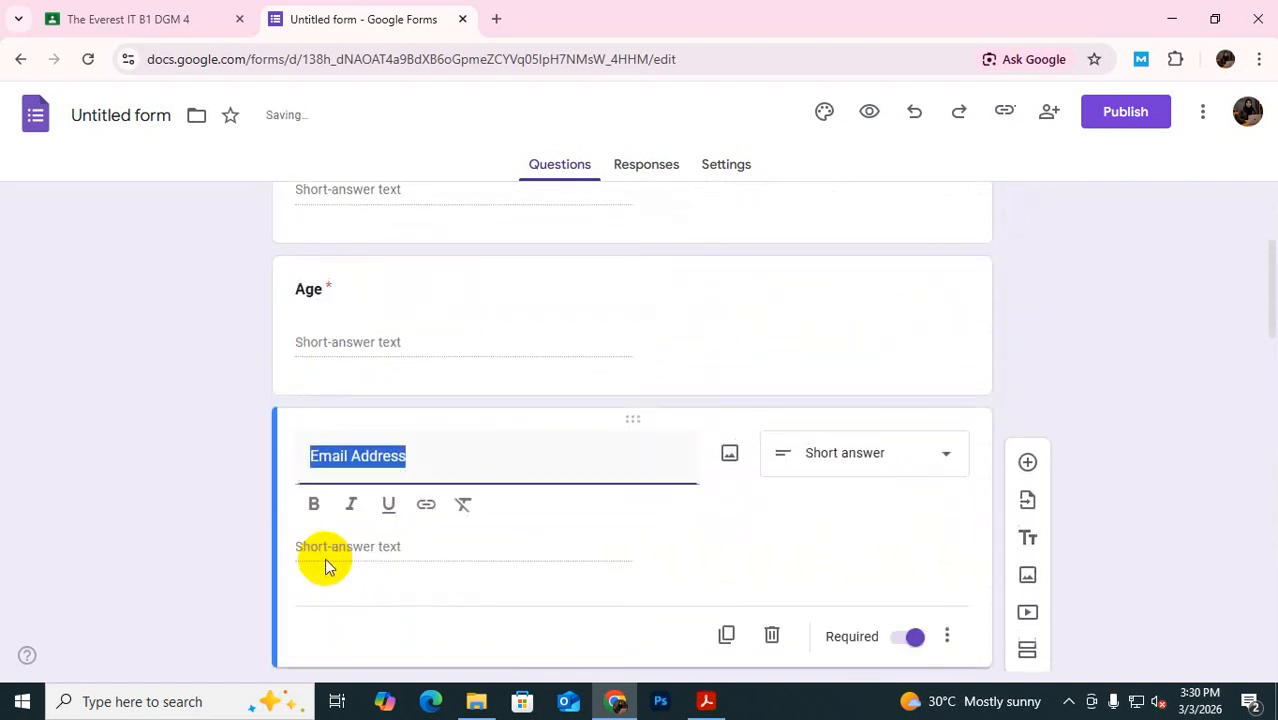
pyautogui.click(316, 495)
pyautogui.scroll(-1, 355, 401)
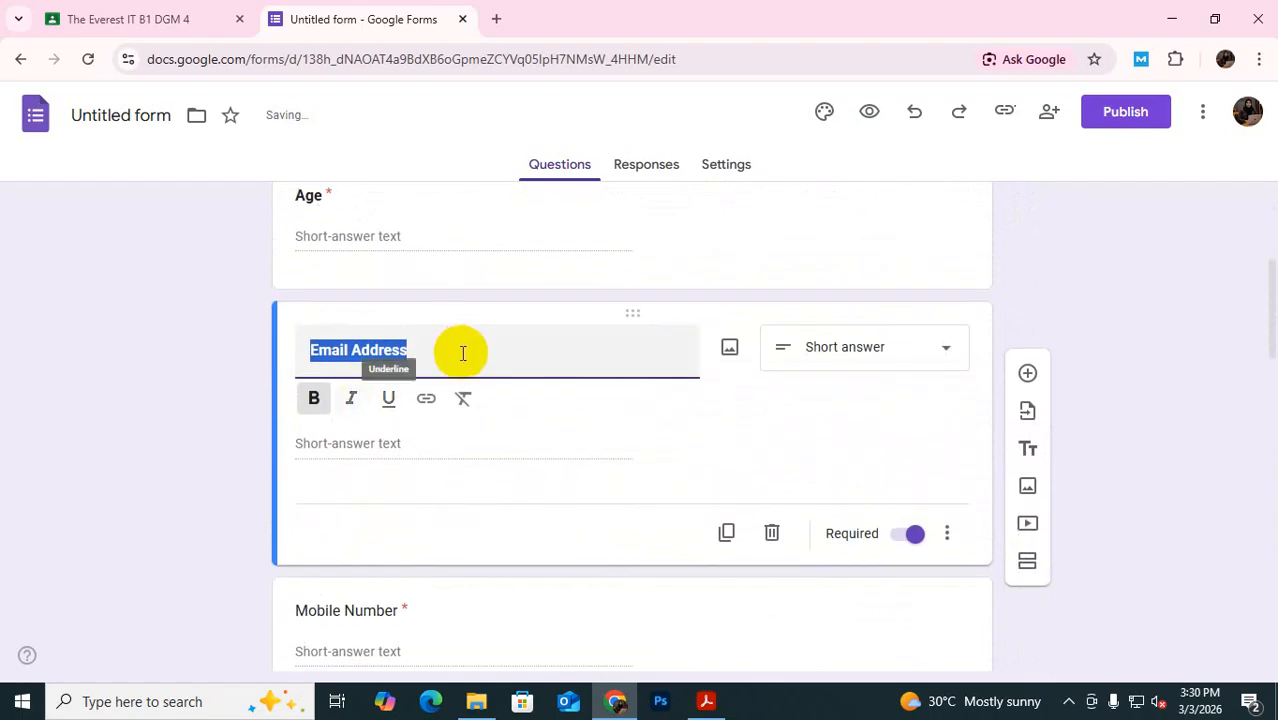
pyautogui.scroll(-1, 480, 420)
pyautogui.scroll(-1, 515, 510)
pyautogui.click(319, 423)
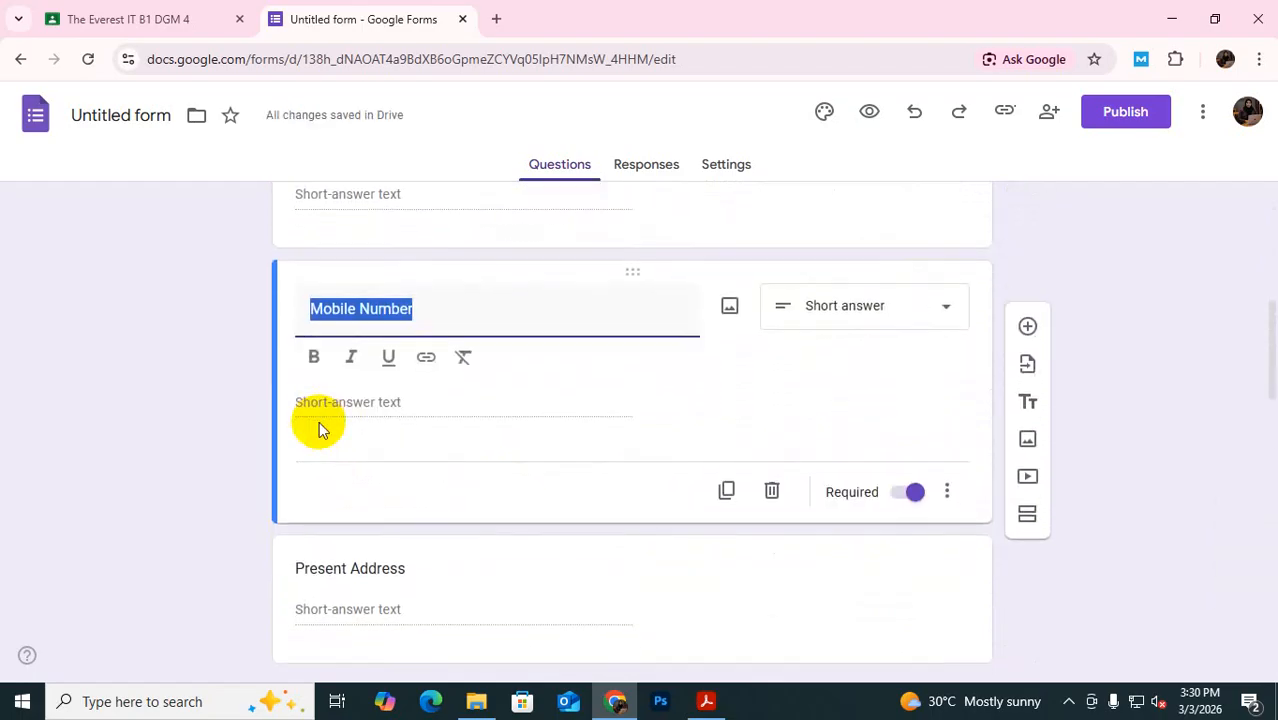
pyautogui.click(313, 351)
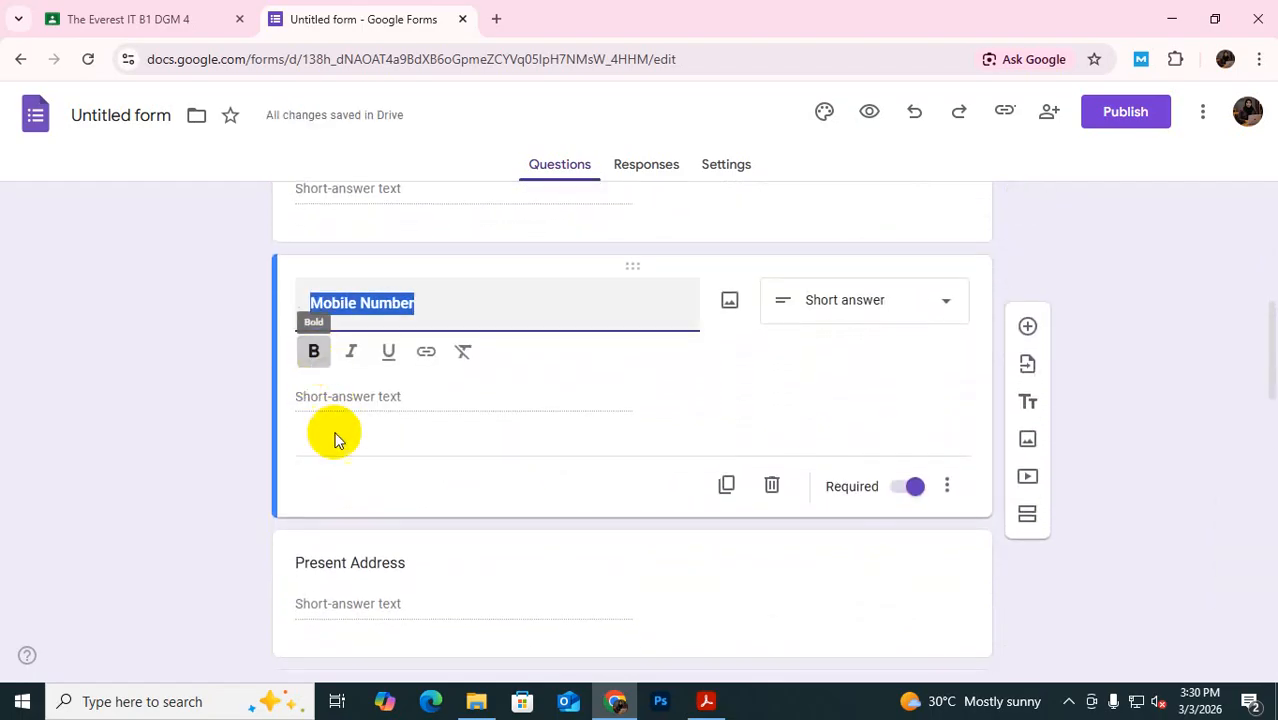
pyautogui.click(349, 562)
pyautogui.click(319, 491)
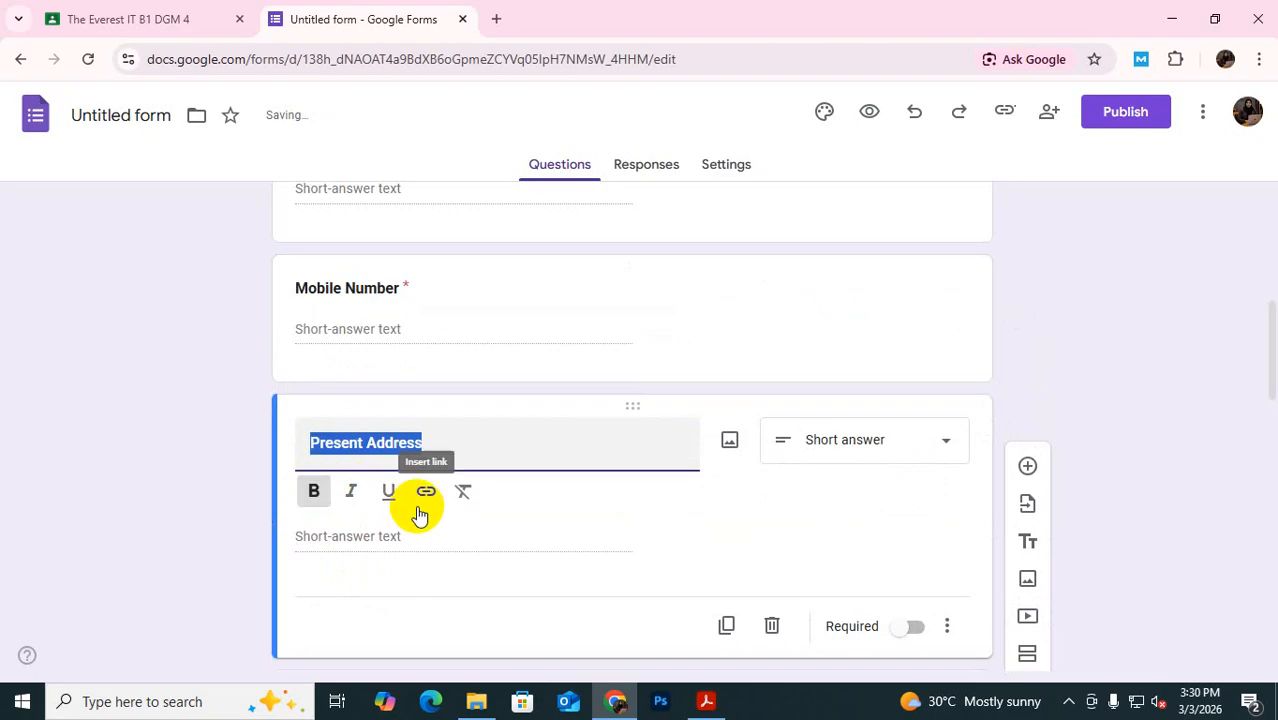
# Open the theme settings of the party invitation form and go to its colour options
pyautogui.scroll(-4, 416, 505)
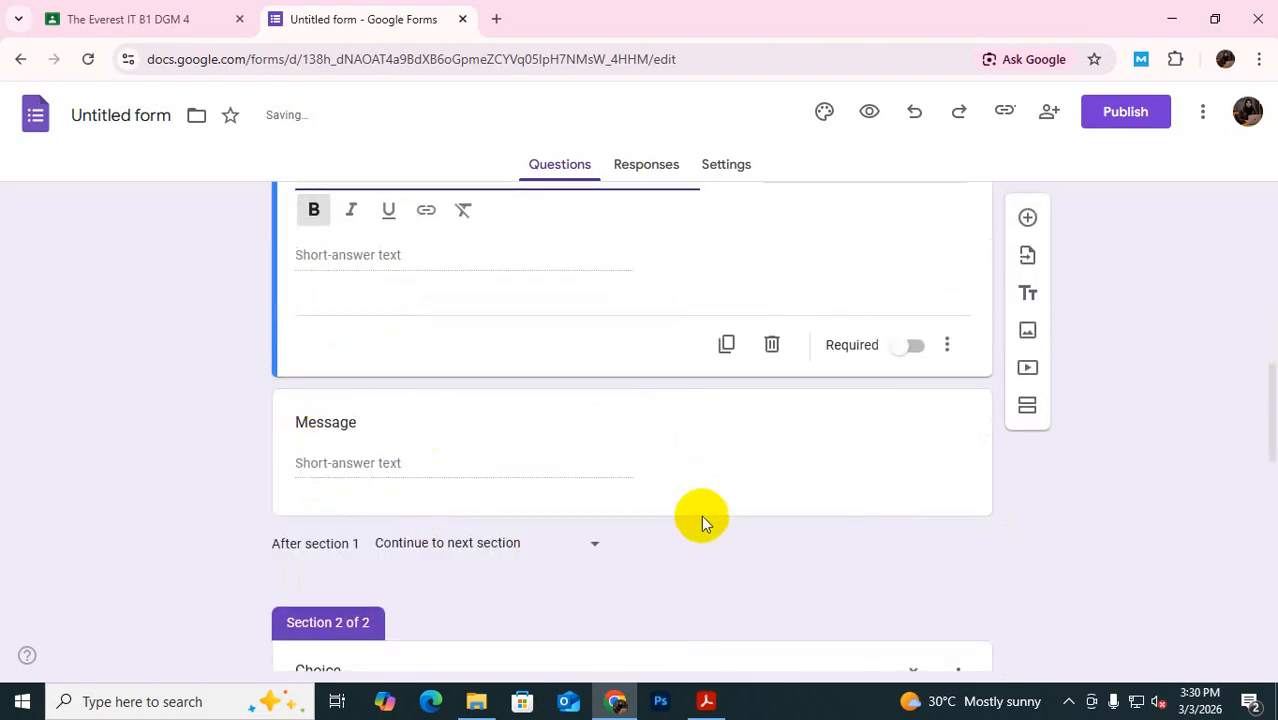
pyautogui.scroll(-8, 699, 516)
pyautogui.scroll(15, 675, 527)
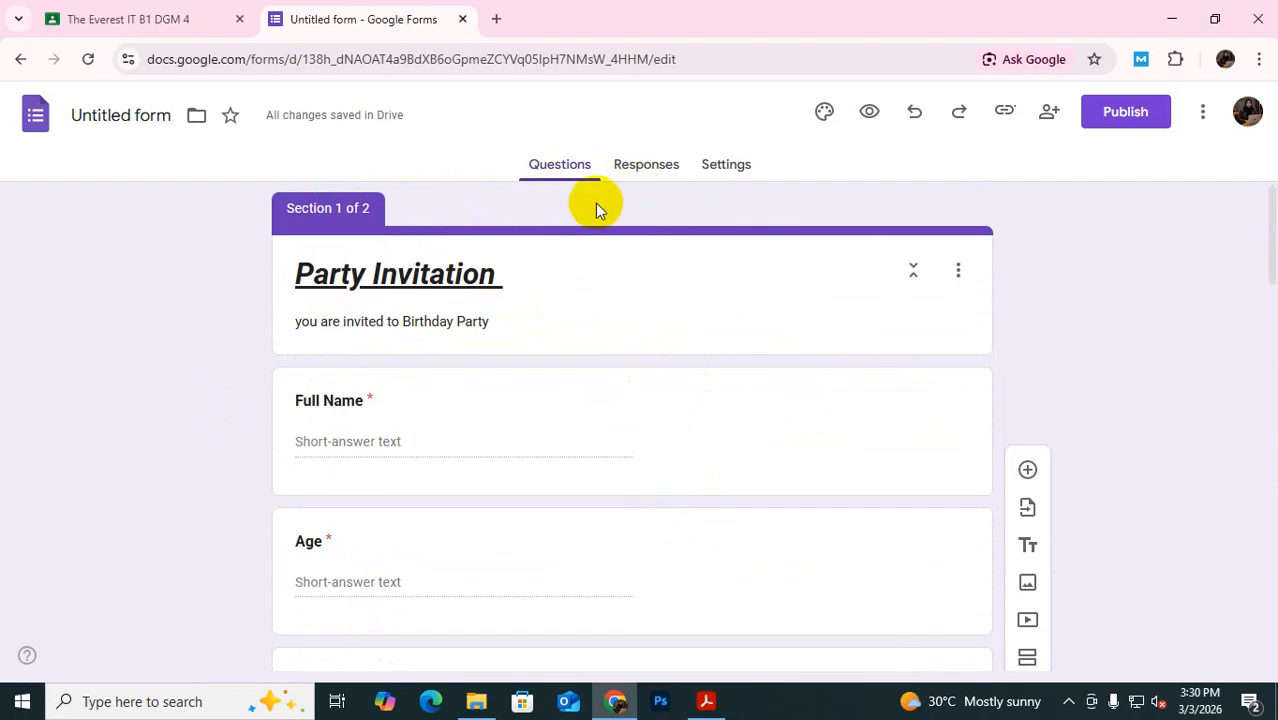
pyautogui.click(824, 116)
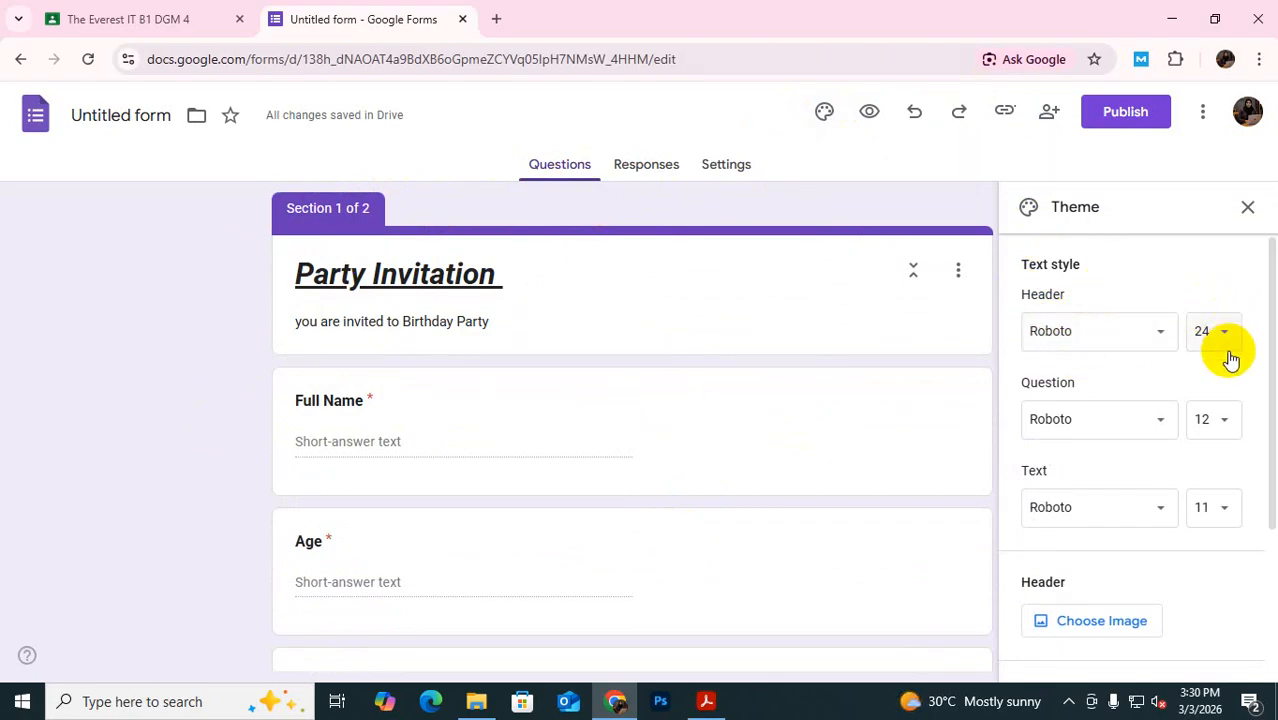
pyautogui.scroll(-3, 1121, 507)
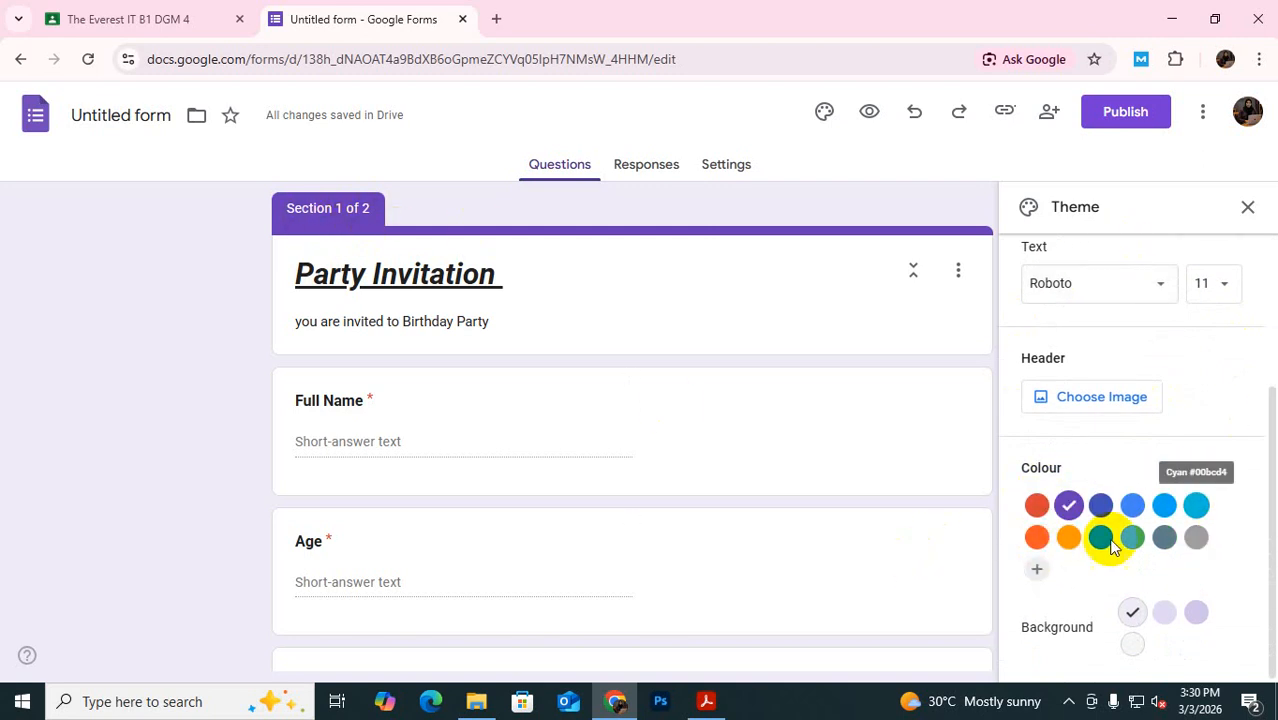
# Try several theme colours, choose the light blue one, and test the neutral background before picking the lightest blue tint
pyautogui.click(1036, 508)
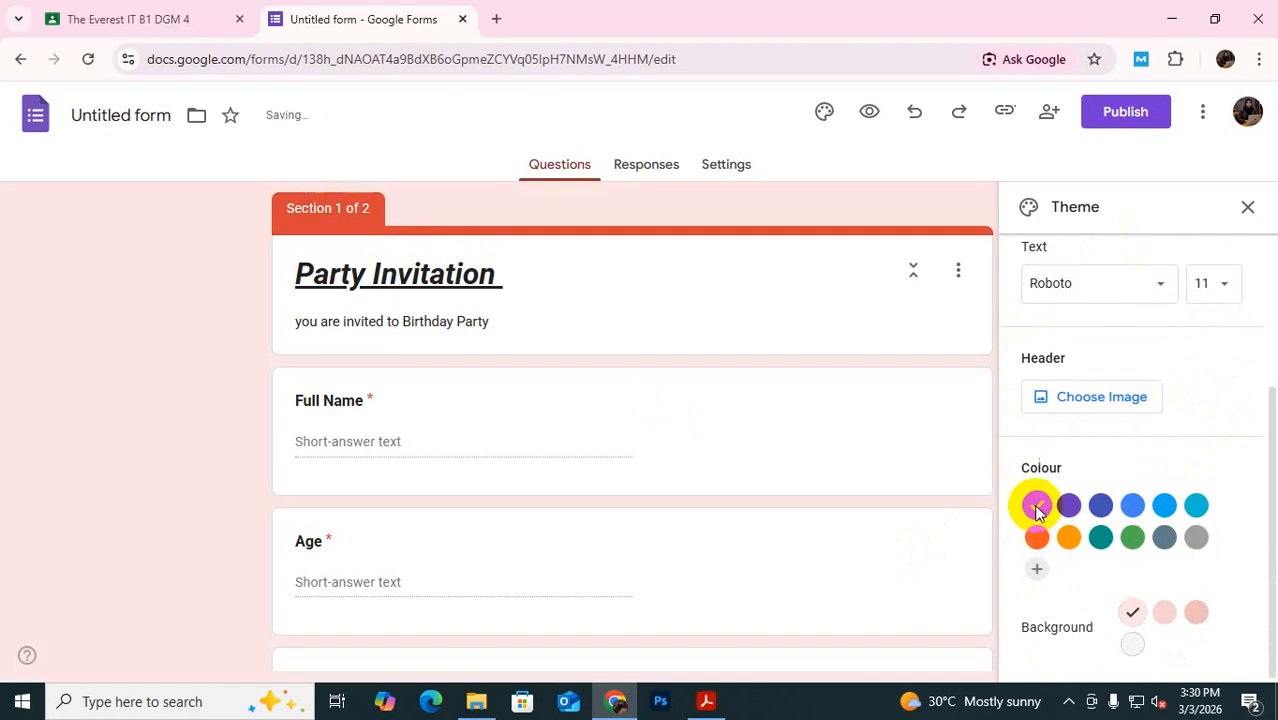
pyautogui.click(1100, 506)
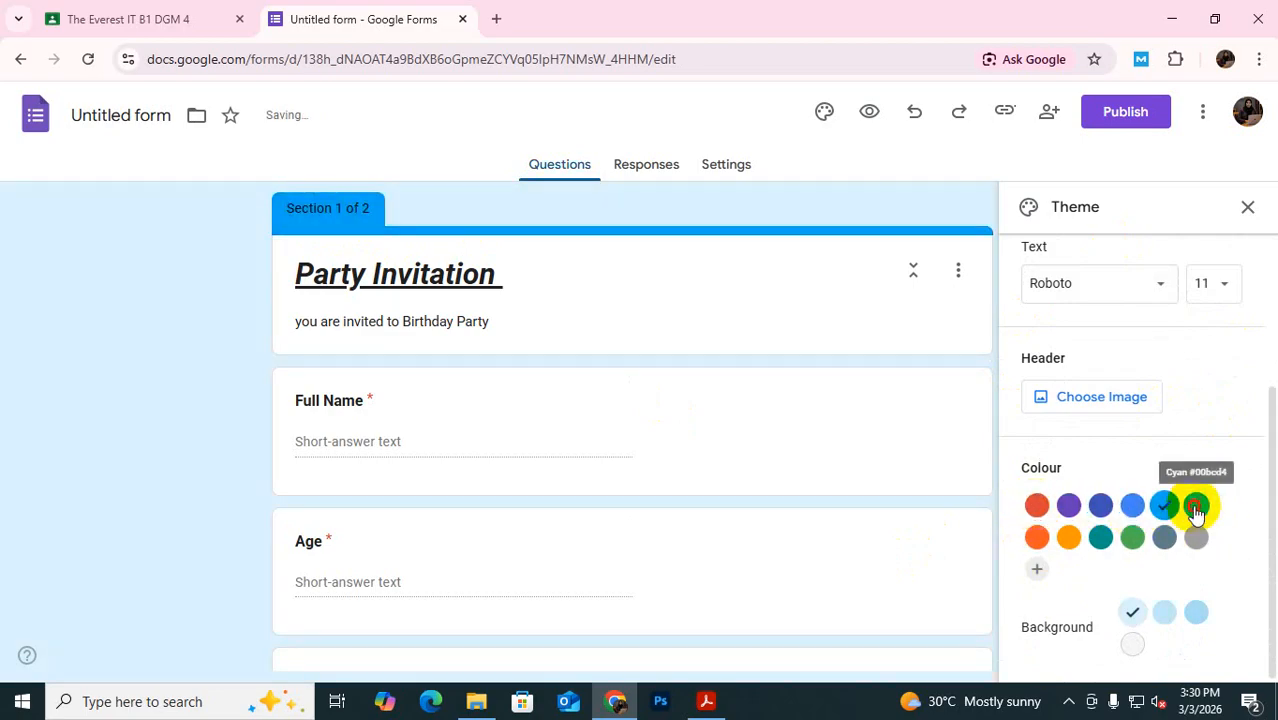
pyautogui.click(1196, 507)
pyautogui.click(1166, 508)
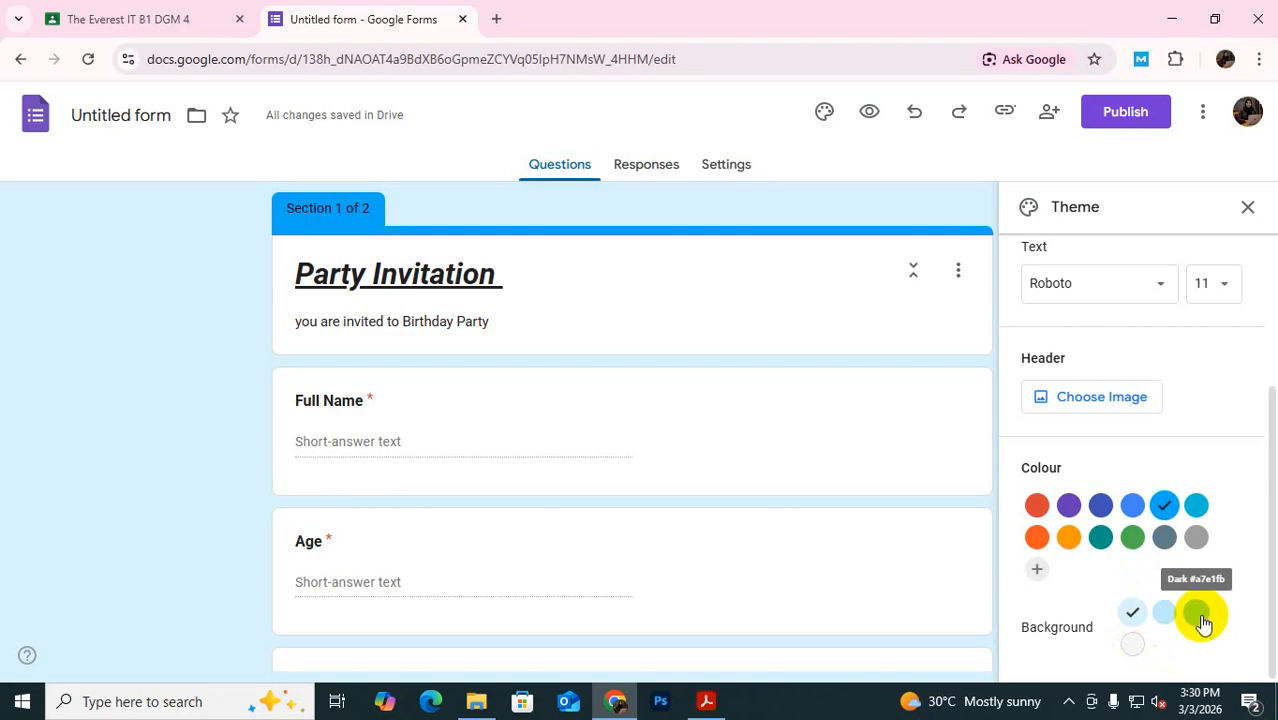
pyautogui.click(1134, 646)
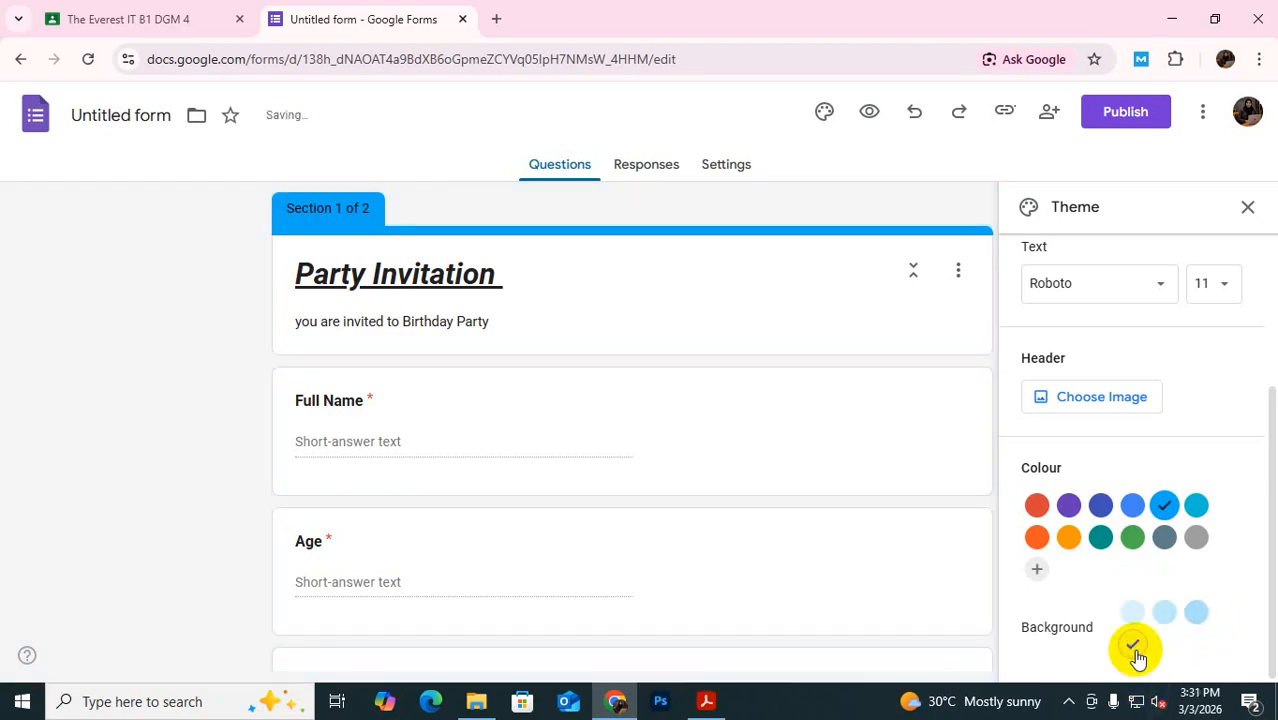
pyautogui.click(1132, 612)
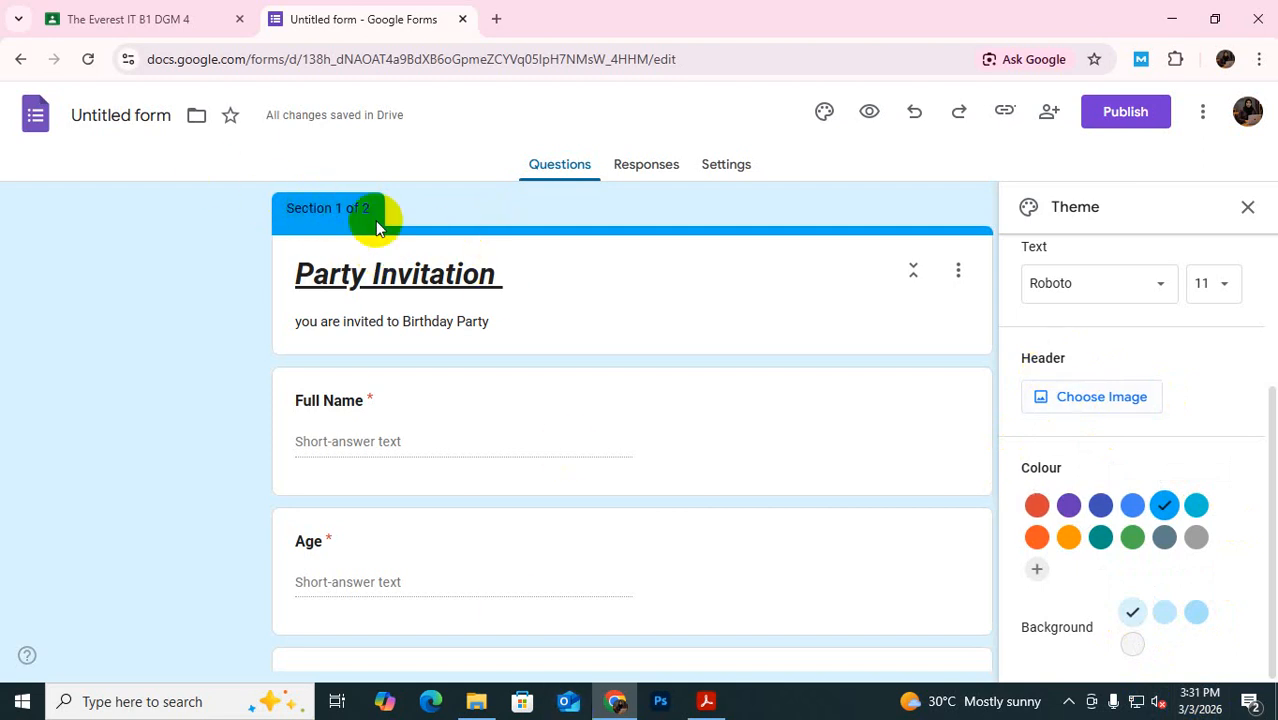
# Insert the Birthday theme picture of a cupcake with a sparkler as the form's header image
pyautogui.click(1083, 400)
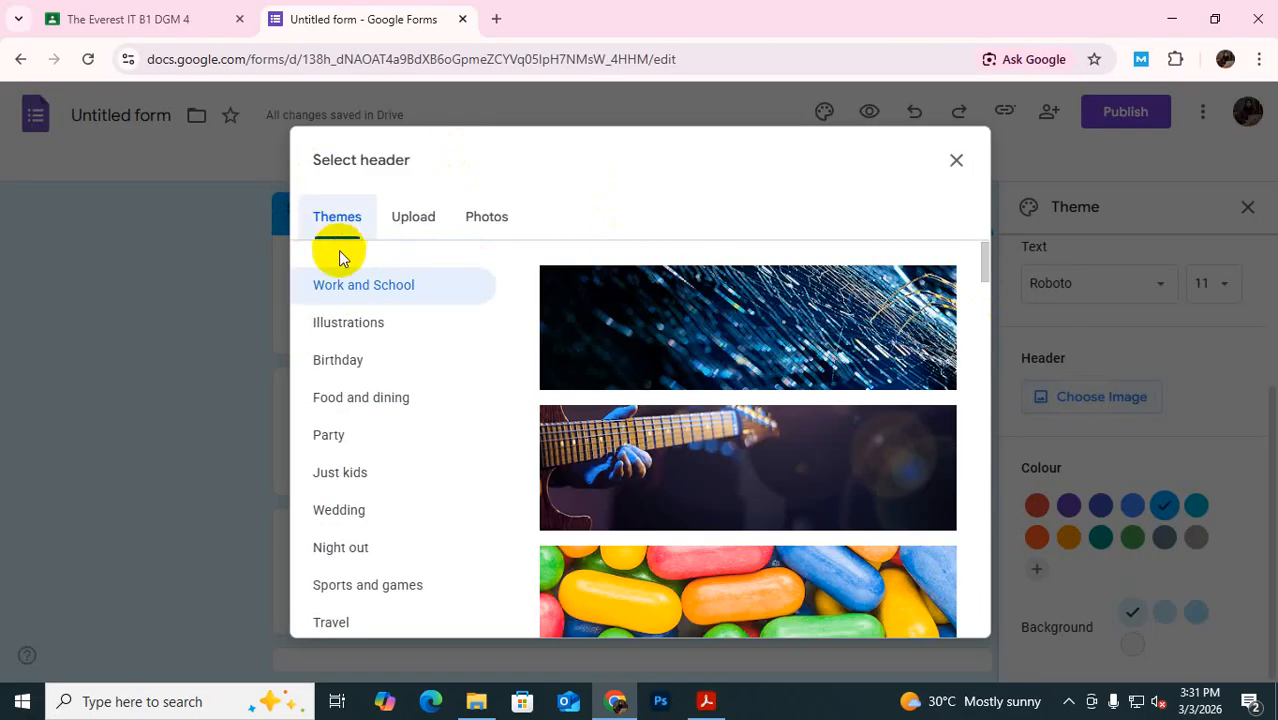
pyautogui.scroll(-8, 742, 445)
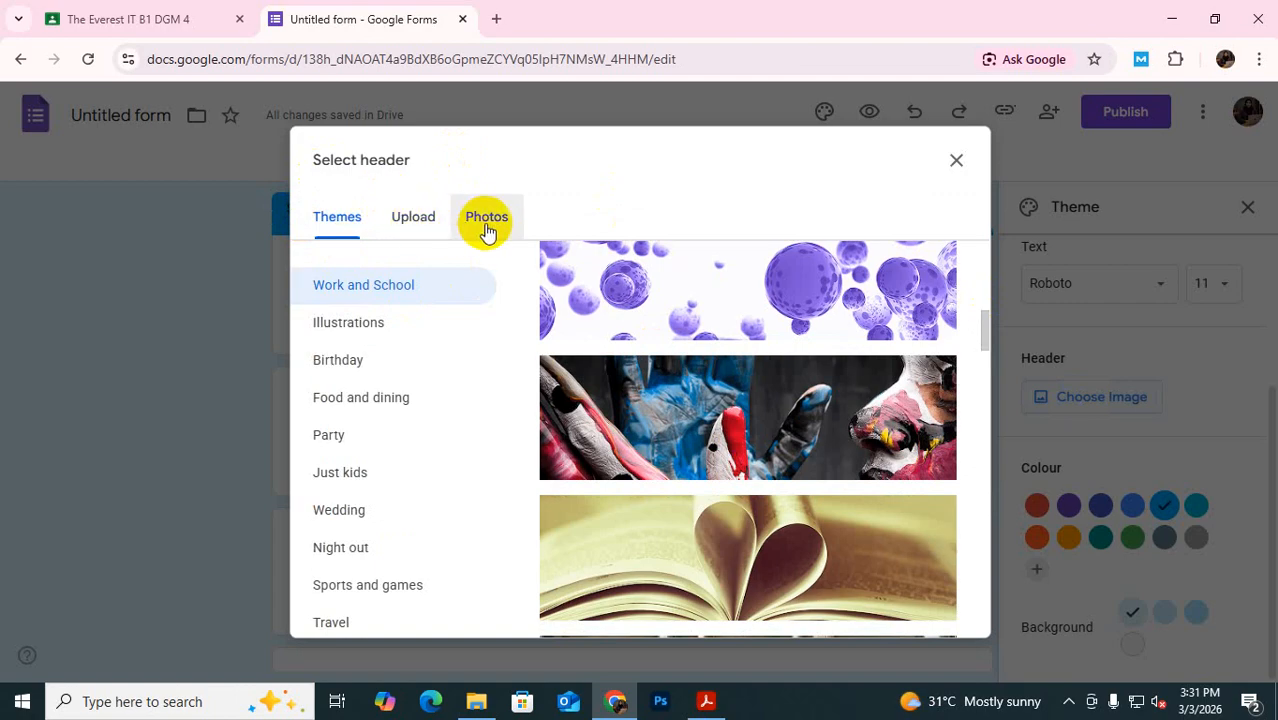
pyautogui.scroll(-3, 810, 460)
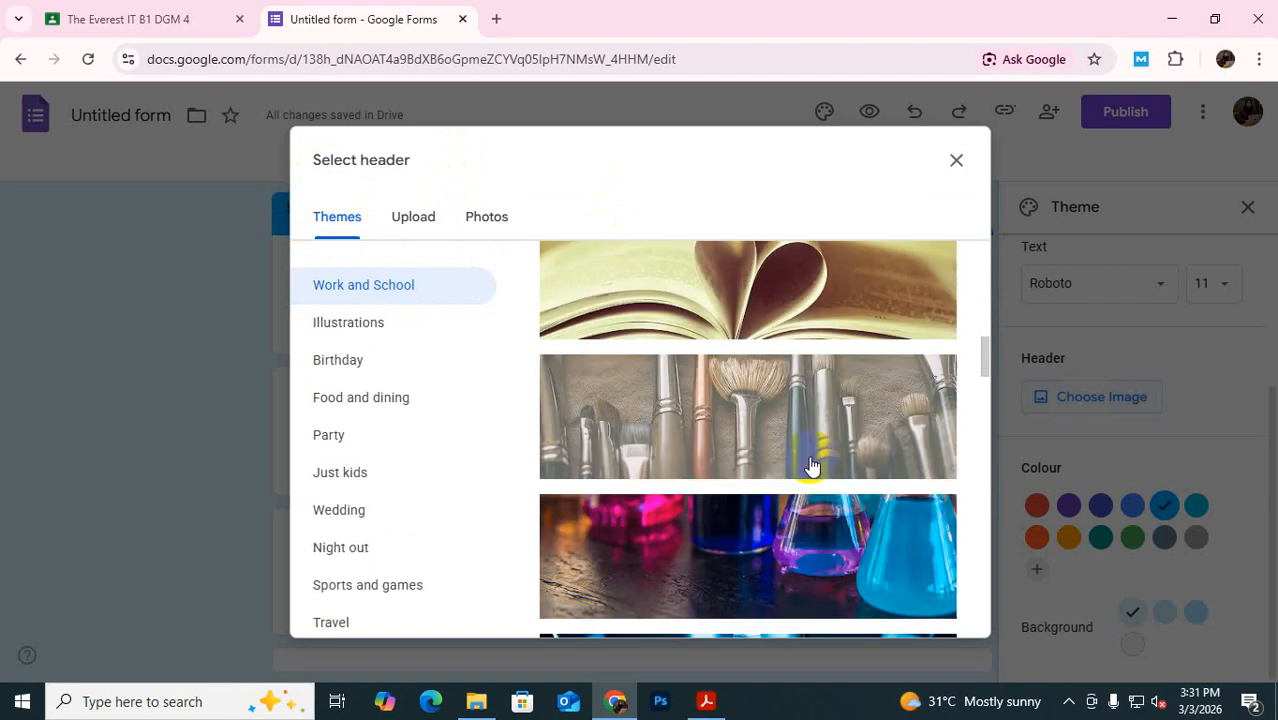
pyautogui.scroll(-6, 825, 561)
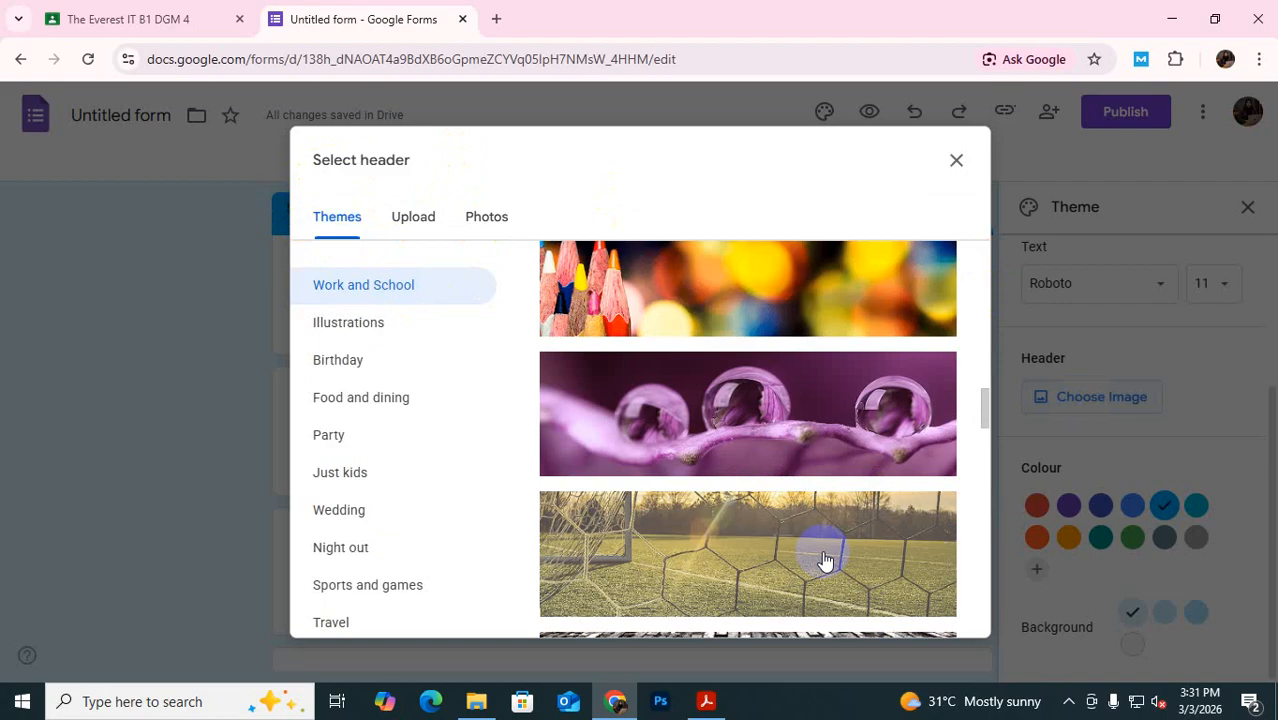
pyautogui.scroll(-5, 825, 558)
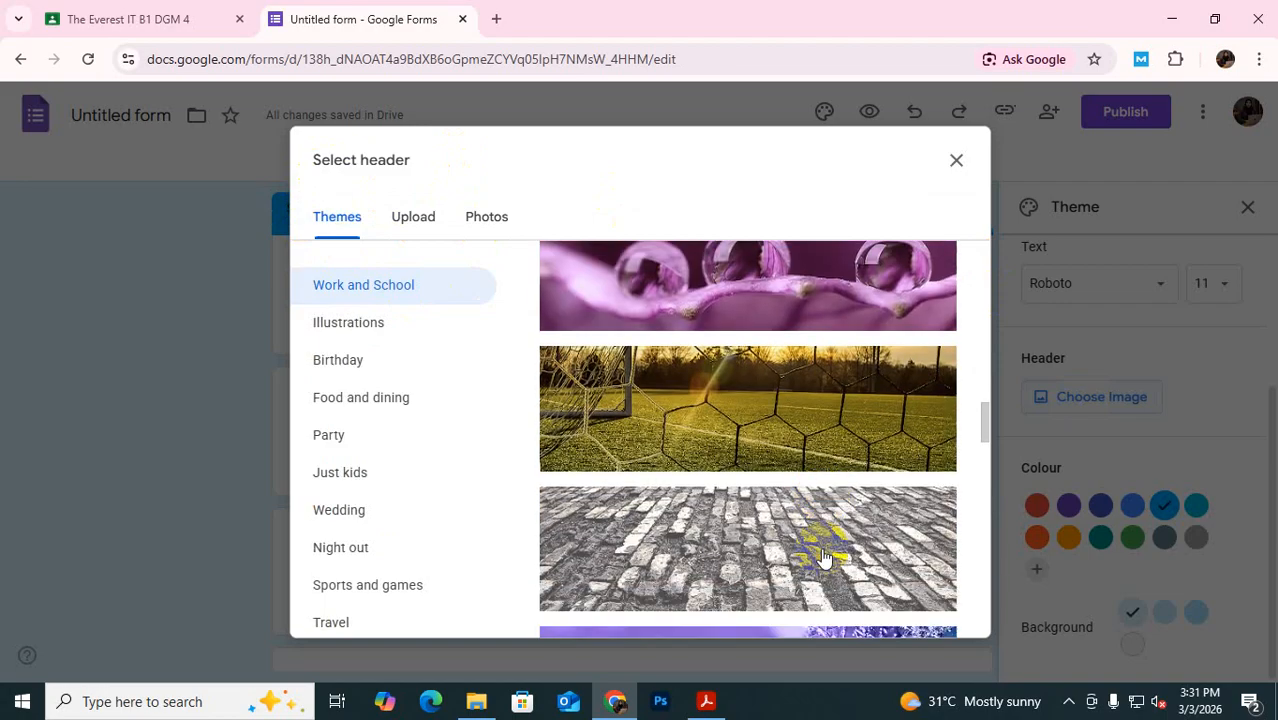
pyautogui.scroll(-9, 825, 558)
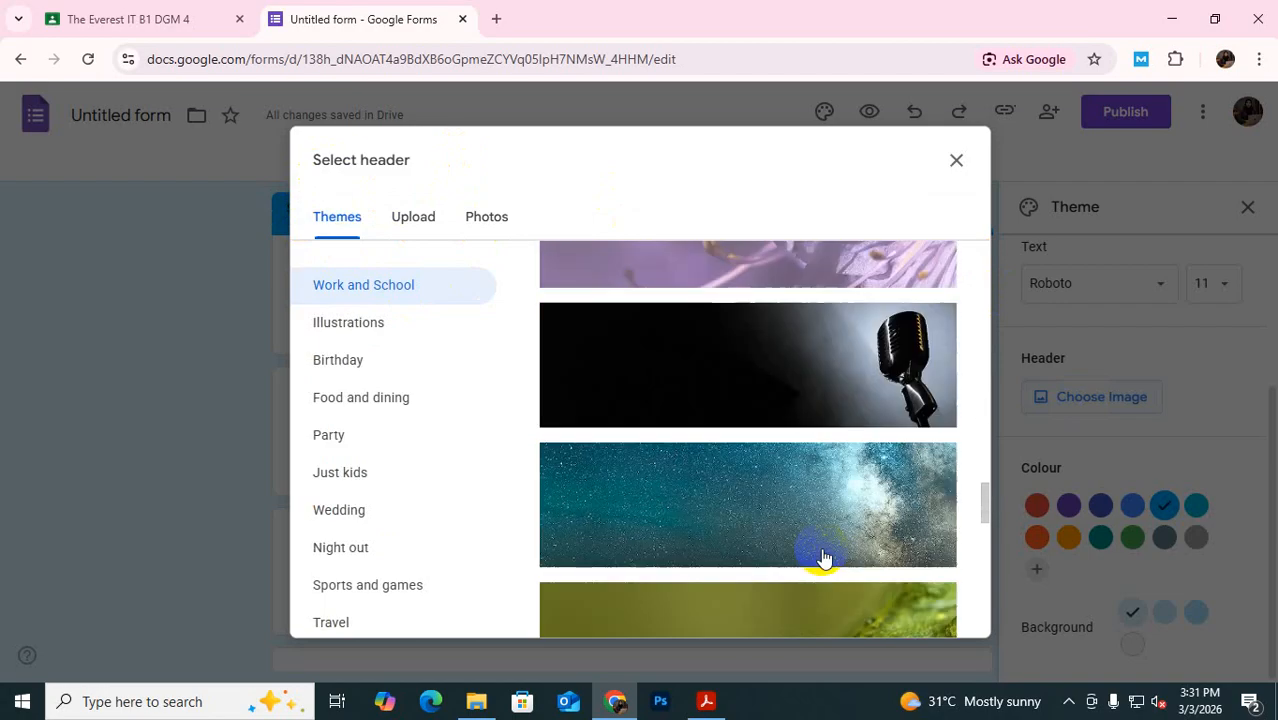
pyautogui.scroll(-9, 825, 558)
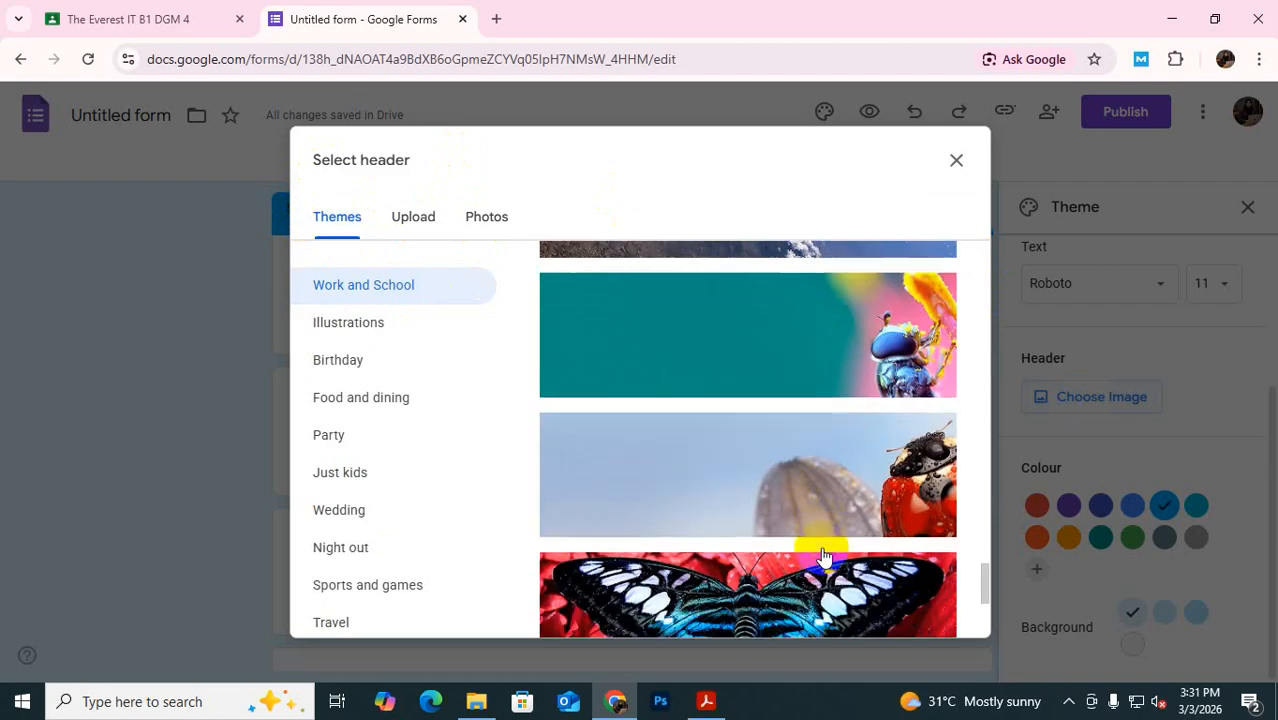
pyautogui.scroll(-6, 825, 558)
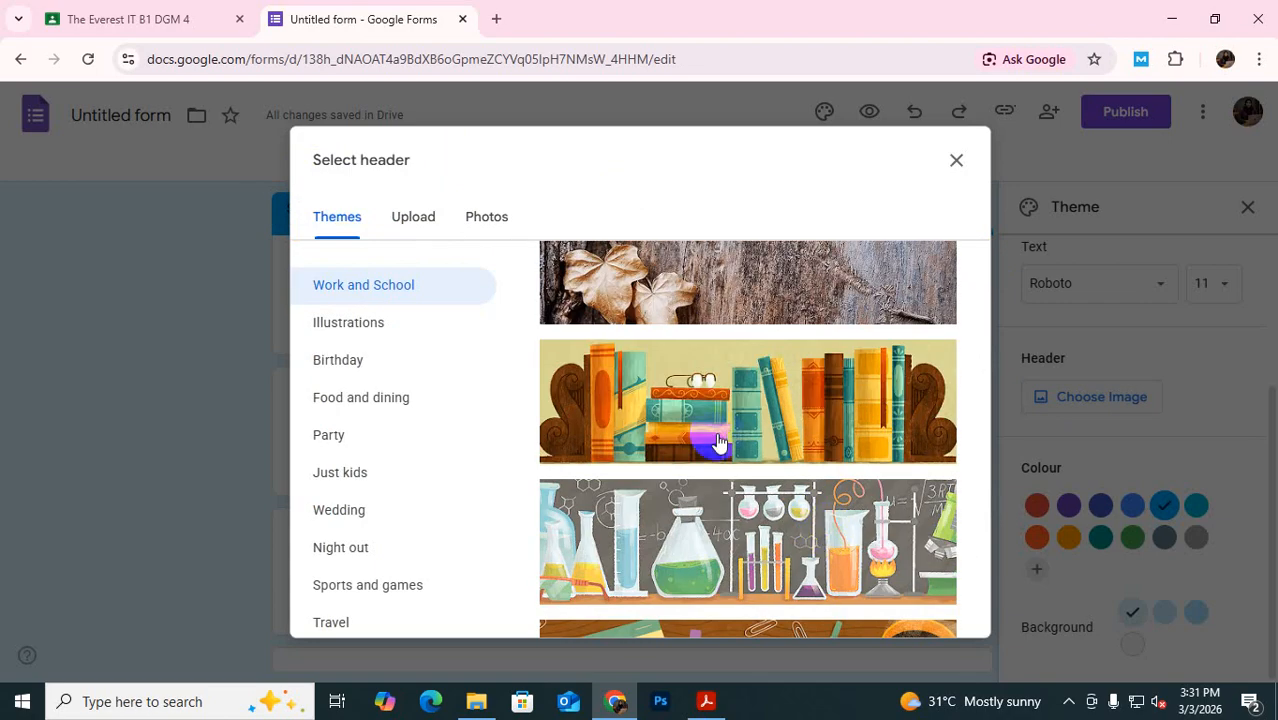
pyautogui.click(343, 373)
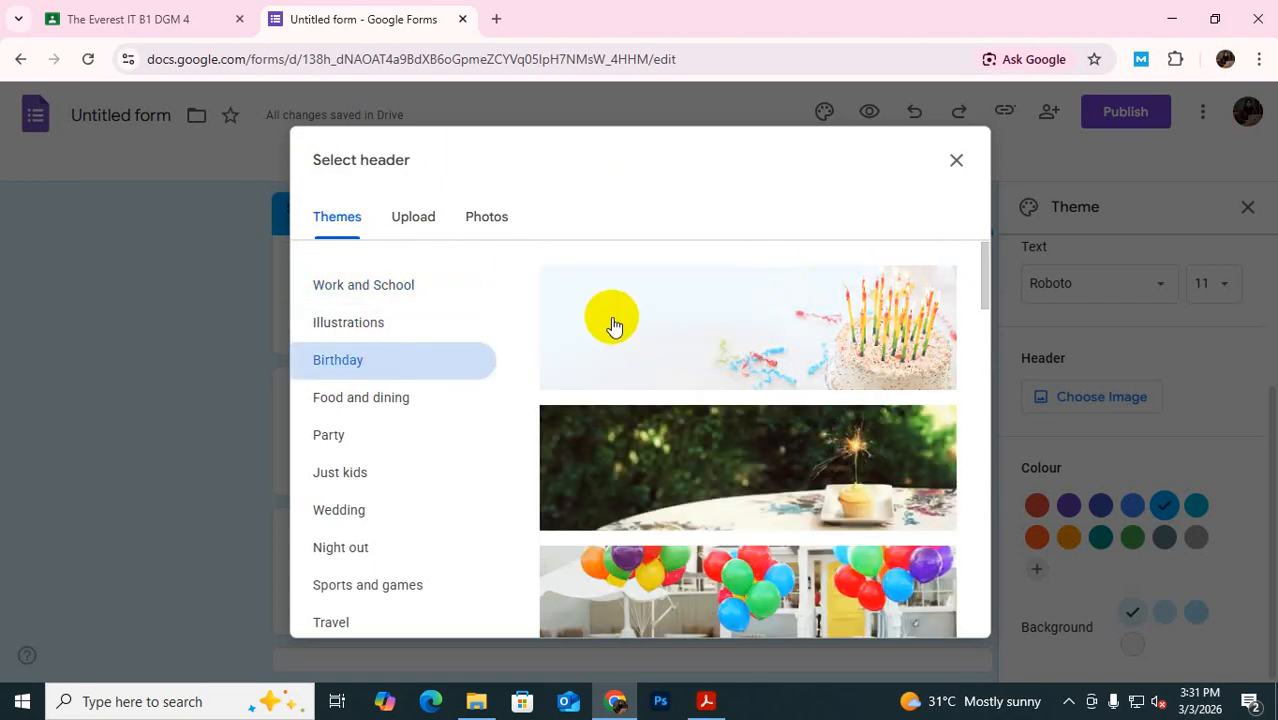
pyautogui.click(745, 440)
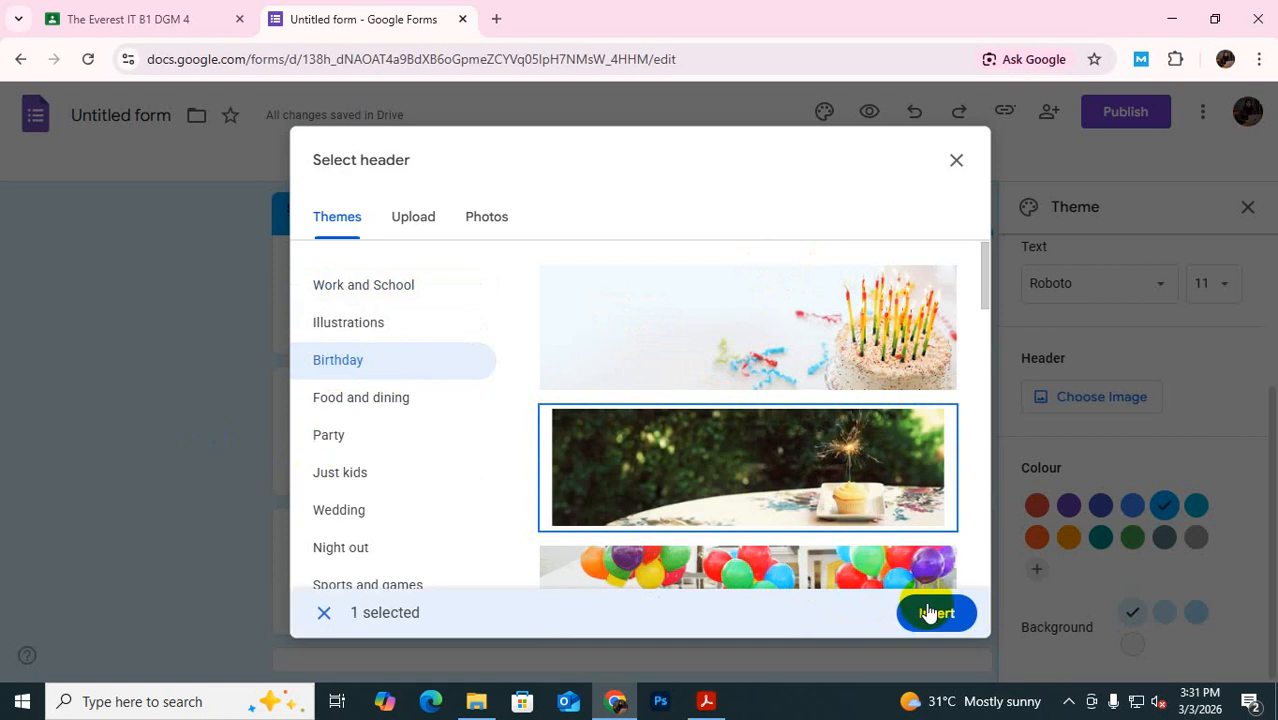
pyautogui.click(930, 617)
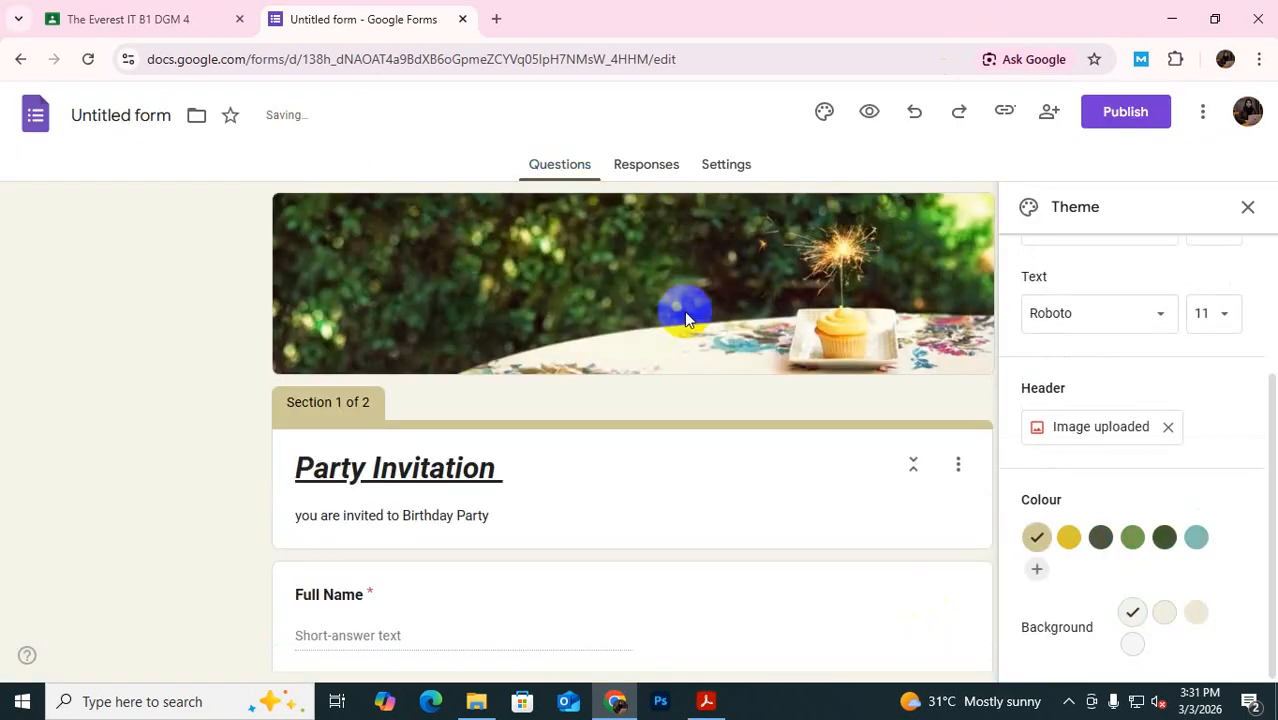
# Publish the form for anyone with the link and copy its shortened responder URL
pyautogui.scroll(-10, 633, 543)
pyautogui.scroll(-12, 633, 543)
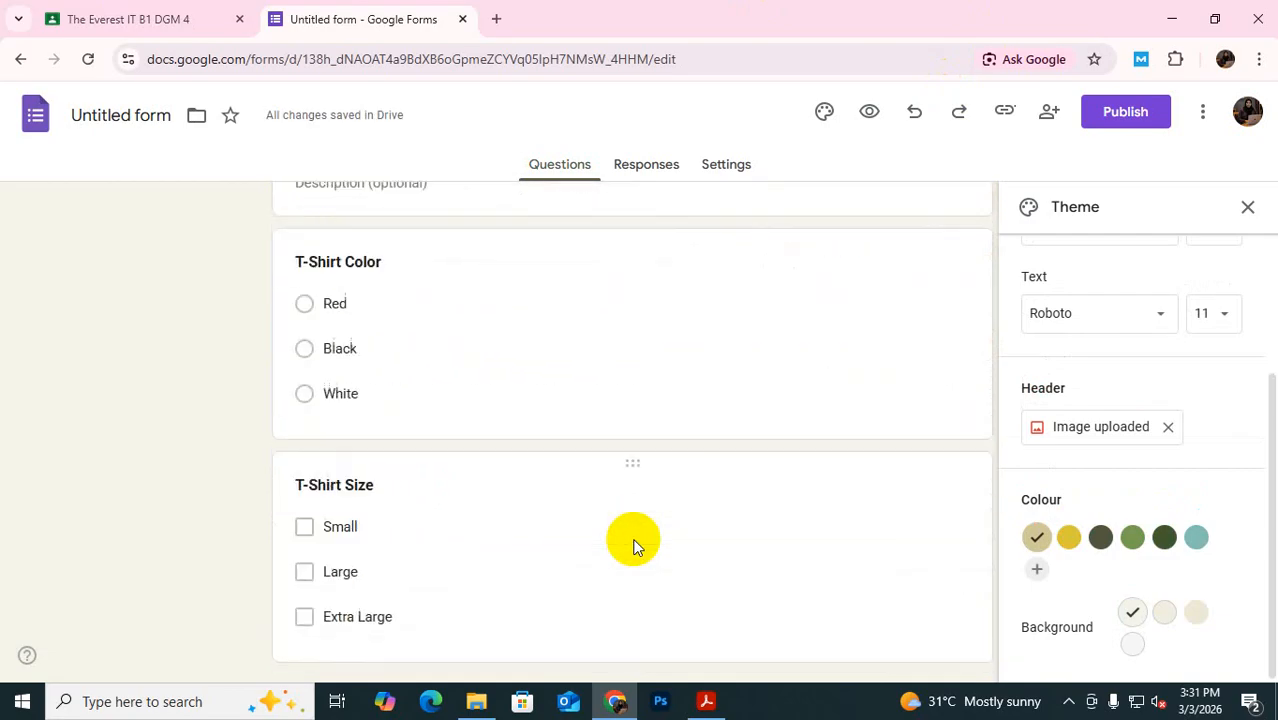
pyautogui.click(1119, 112)
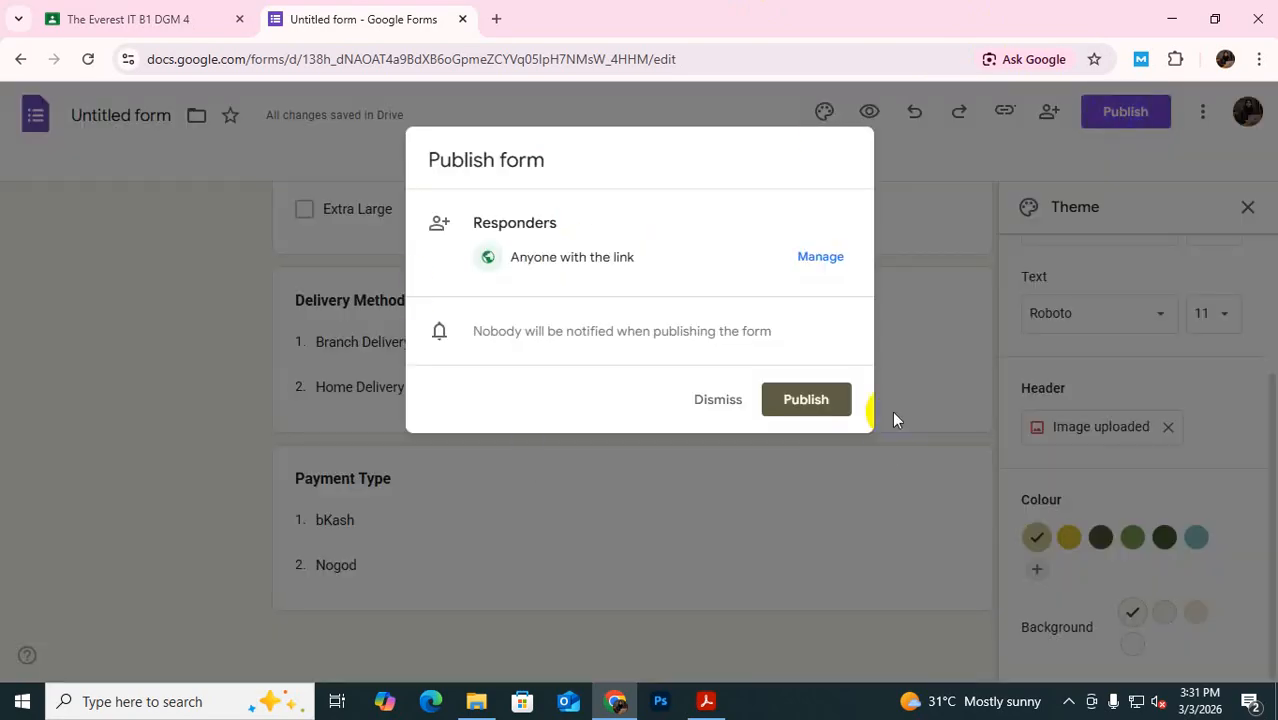
pyautogui.click(800, 402)
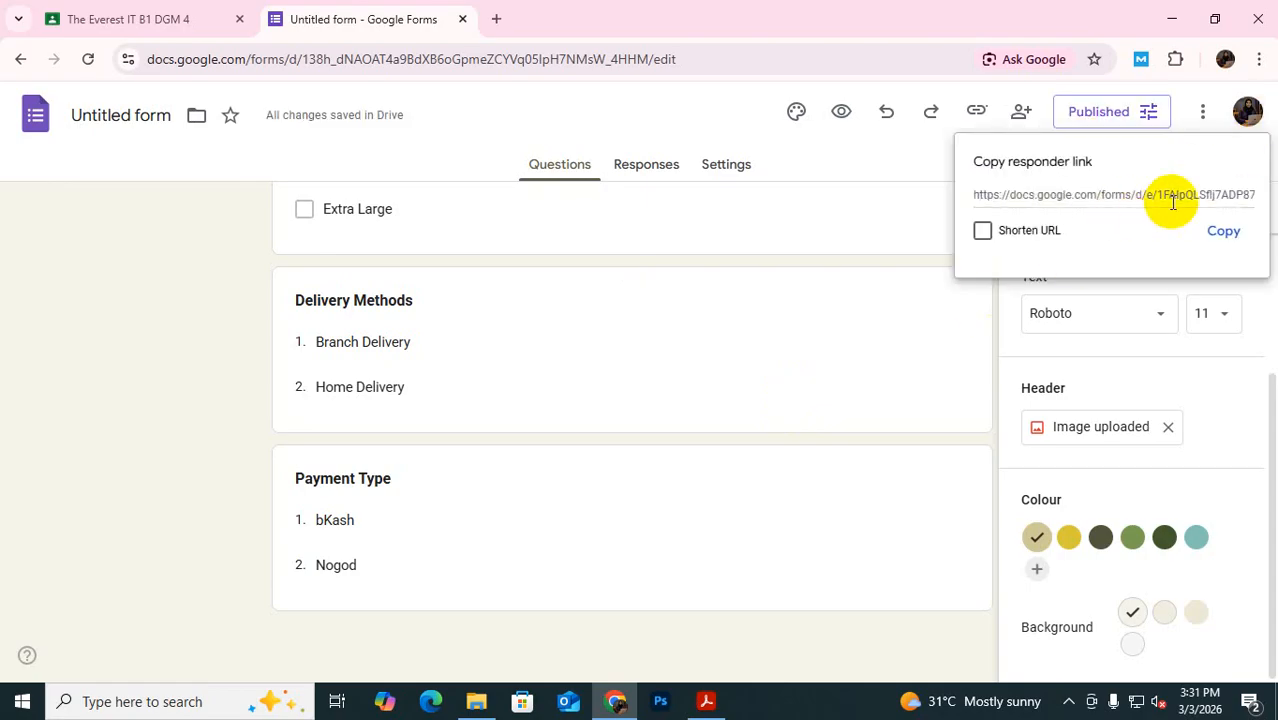
pyautogui.click(980, 235)
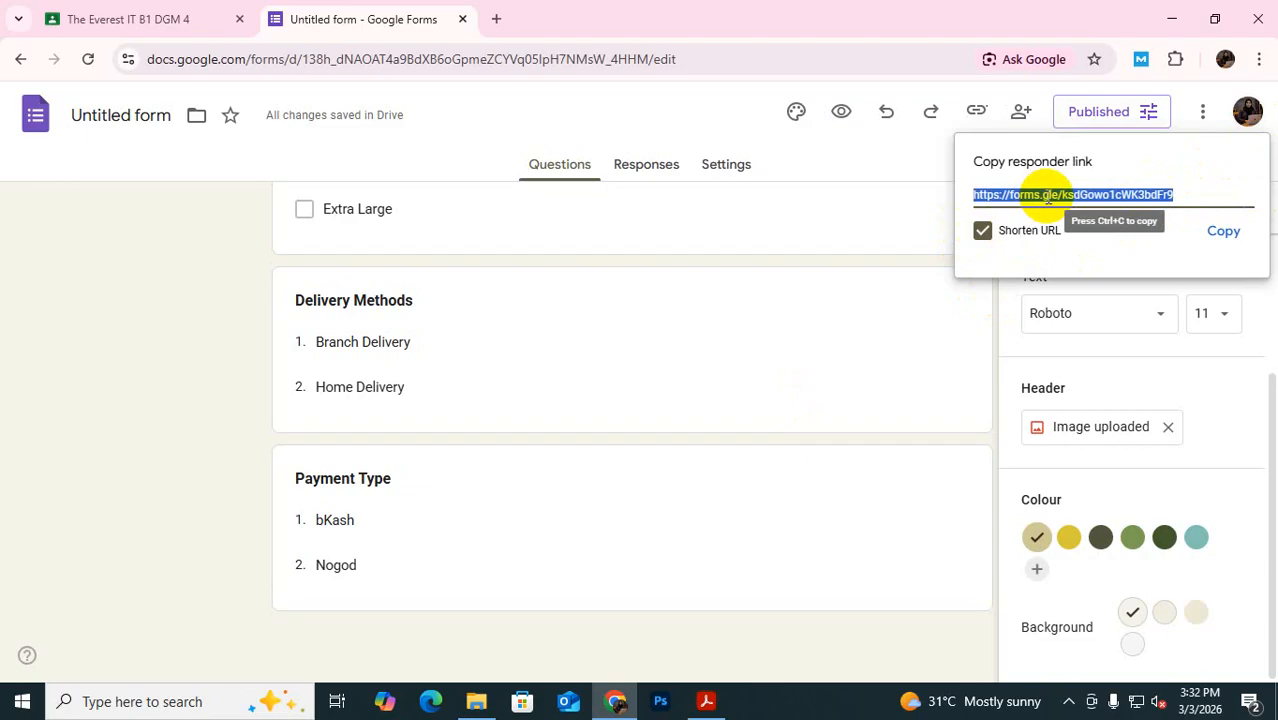
pyautogui.click(1224, 232)
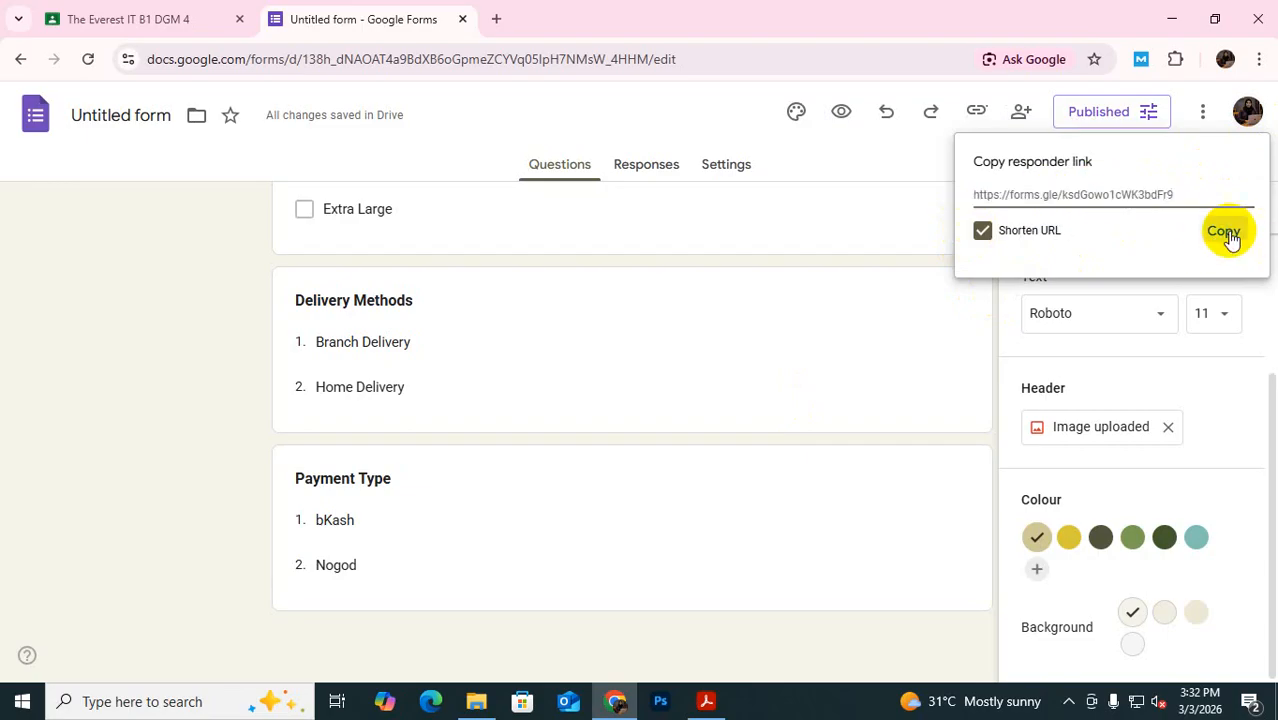
# Switch to Google Classroom and post the copied form link as a new announcement for all students
pyautogui.click(180, 22)
pyautogui.scroll(-1, 628, 400)
pyautogui.scroll(-3, 602, 456)
pyautogui.scroll(4, 399, 277)
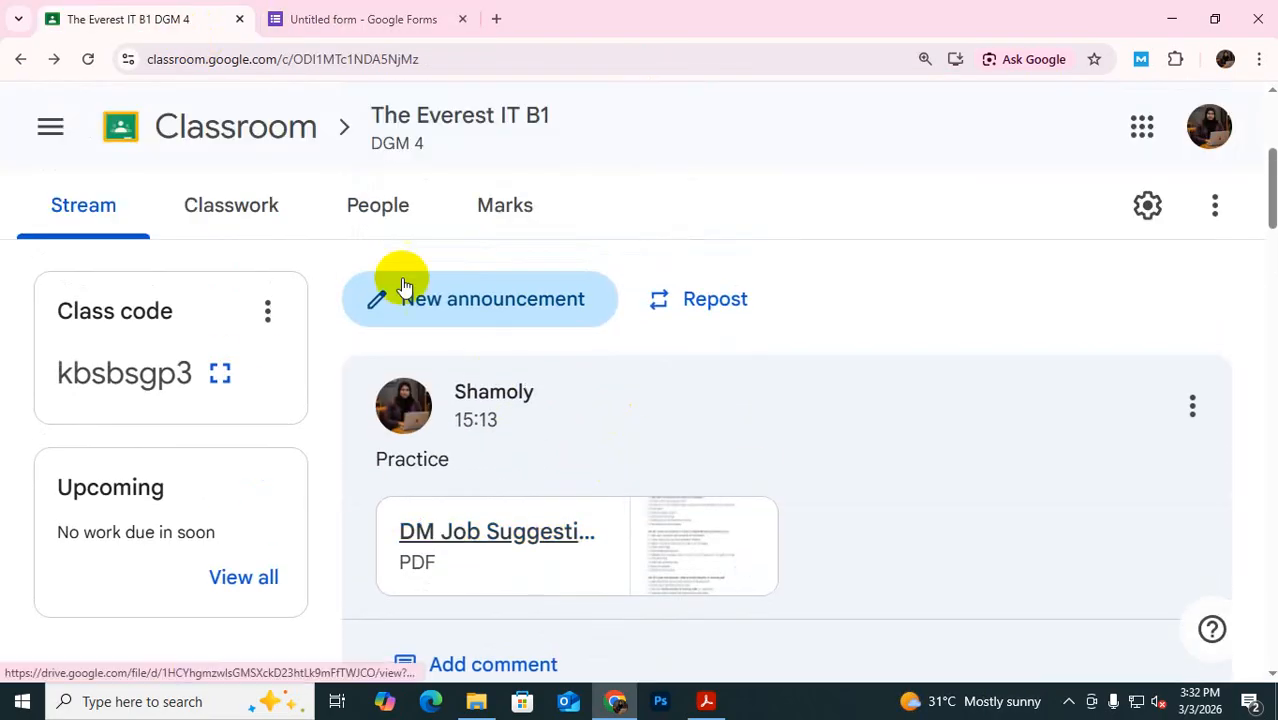
pyautogui.click(482, 308)
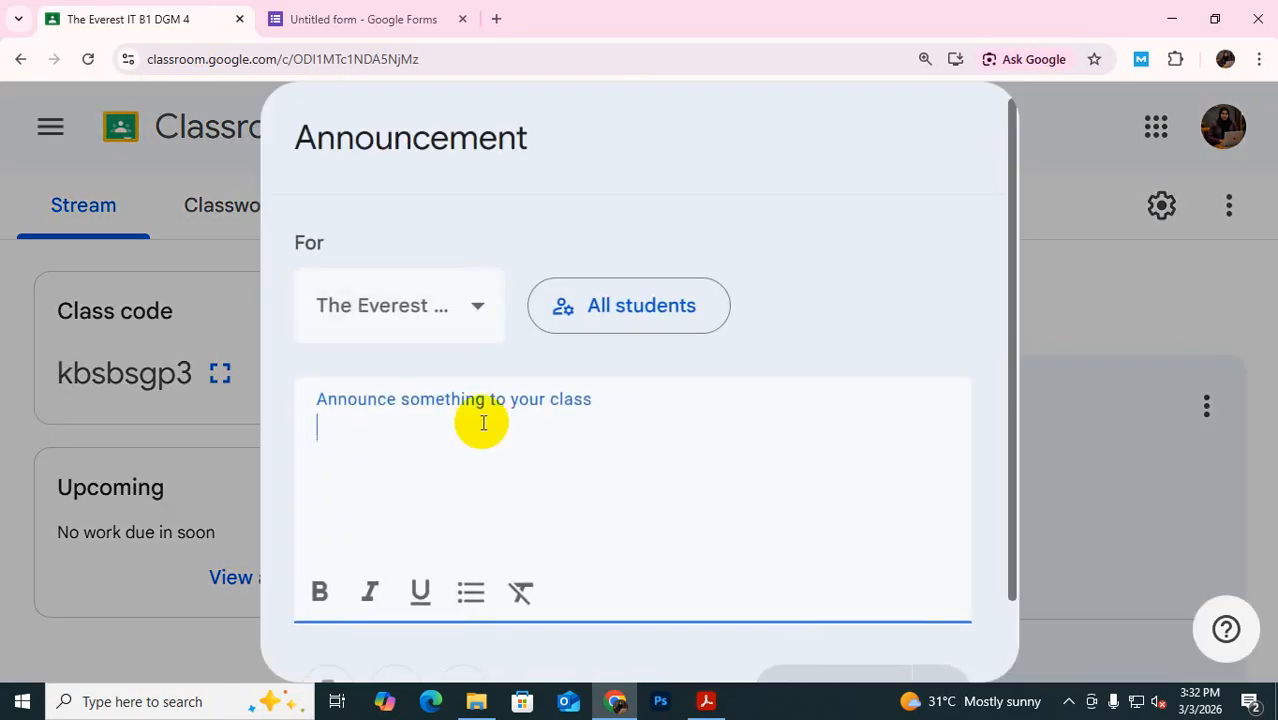
pyautogui.hotkey('ctrl', 'v')
pyautogui.scroll(-1, 819, 448)
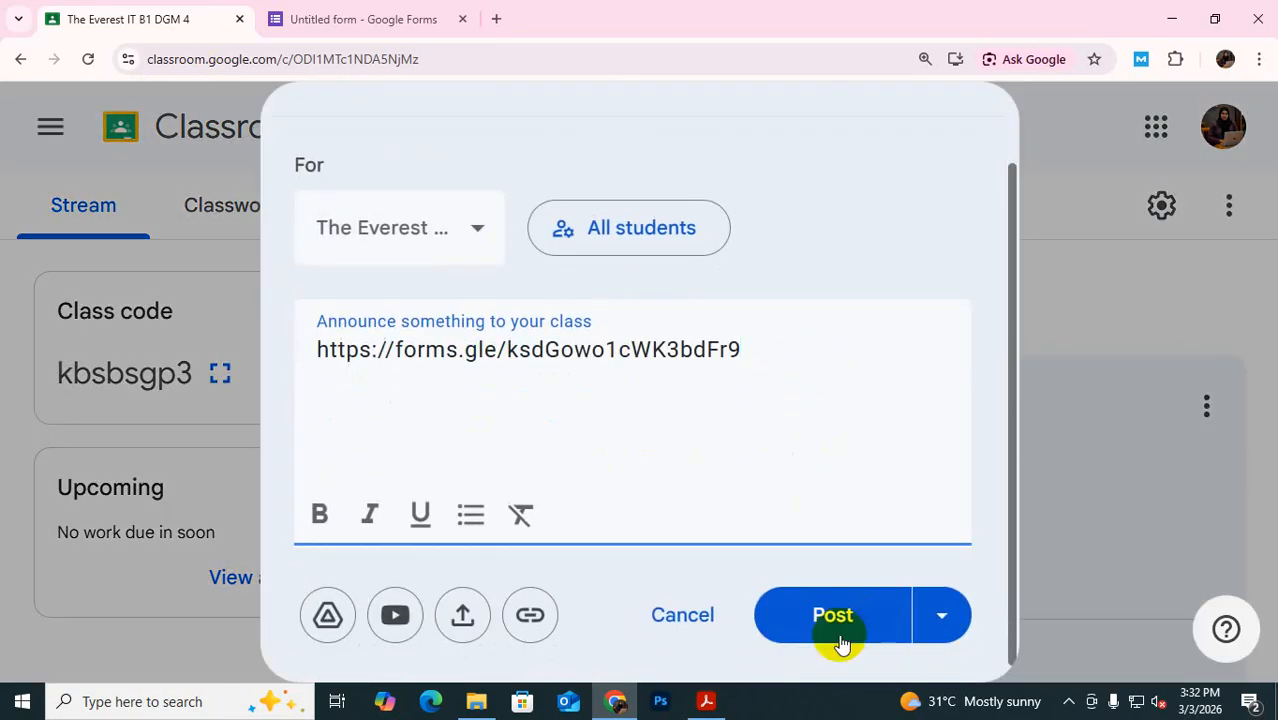
pyautogui.click(840, 640)
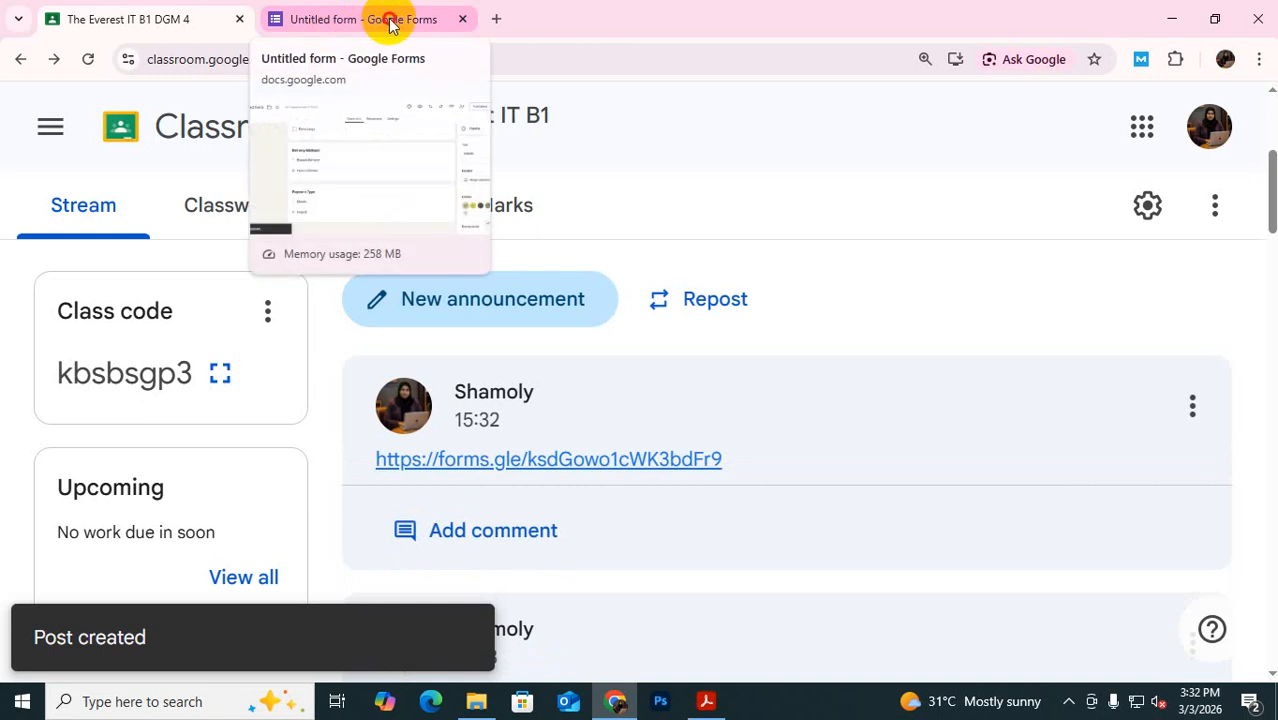
# Switch back to the form and link its responses to a new spreadsheet named Party Invite
pyautogui.click(342, 20)
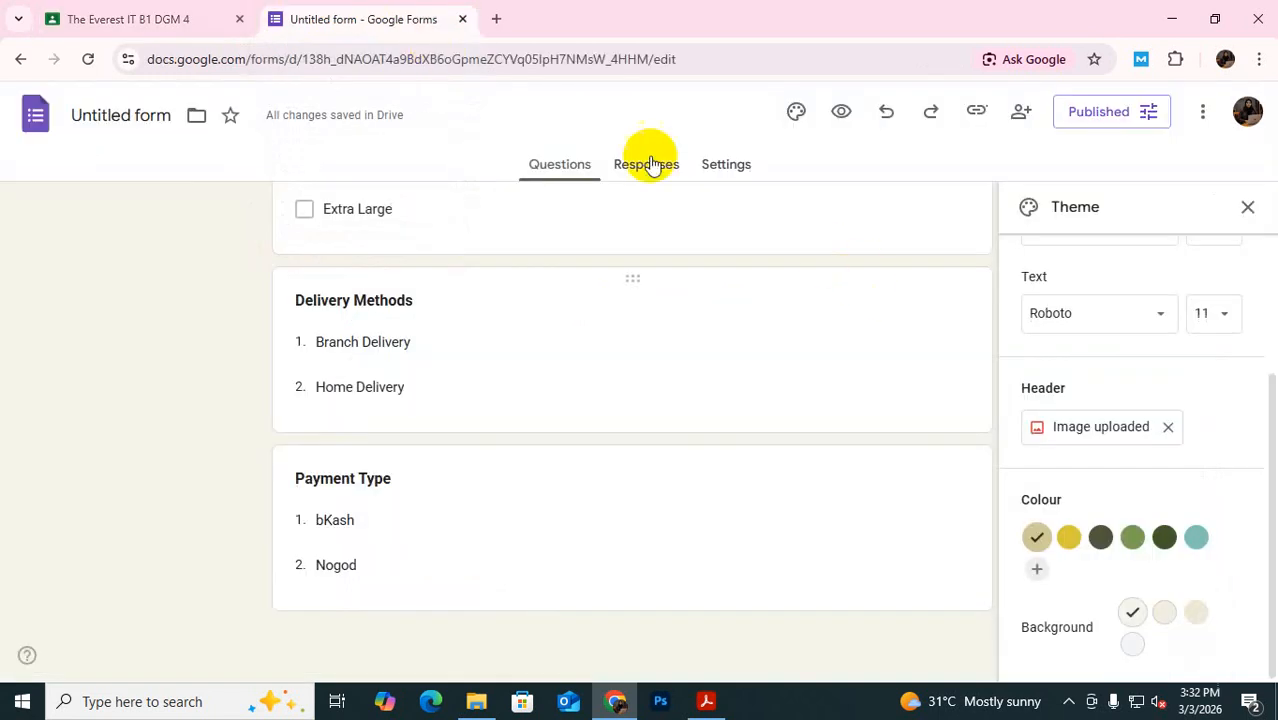
pyautogui.click(653, 170)
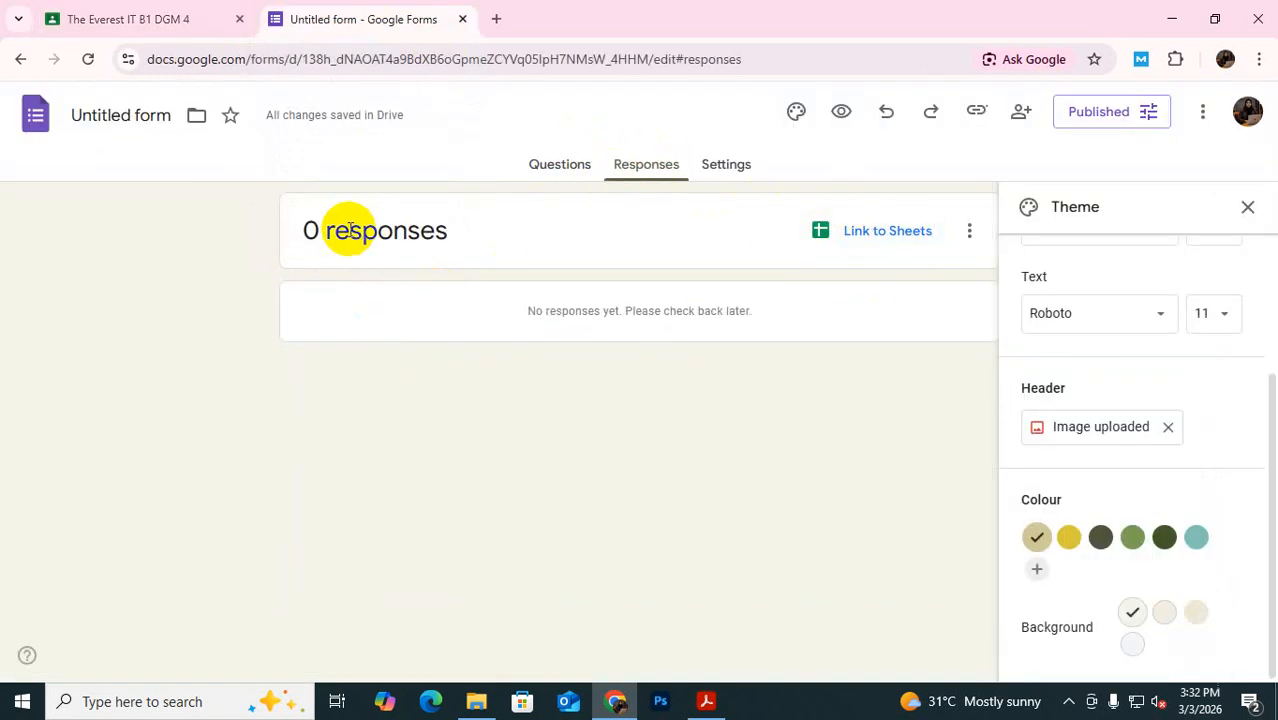
pyautogui.click(911, 238)
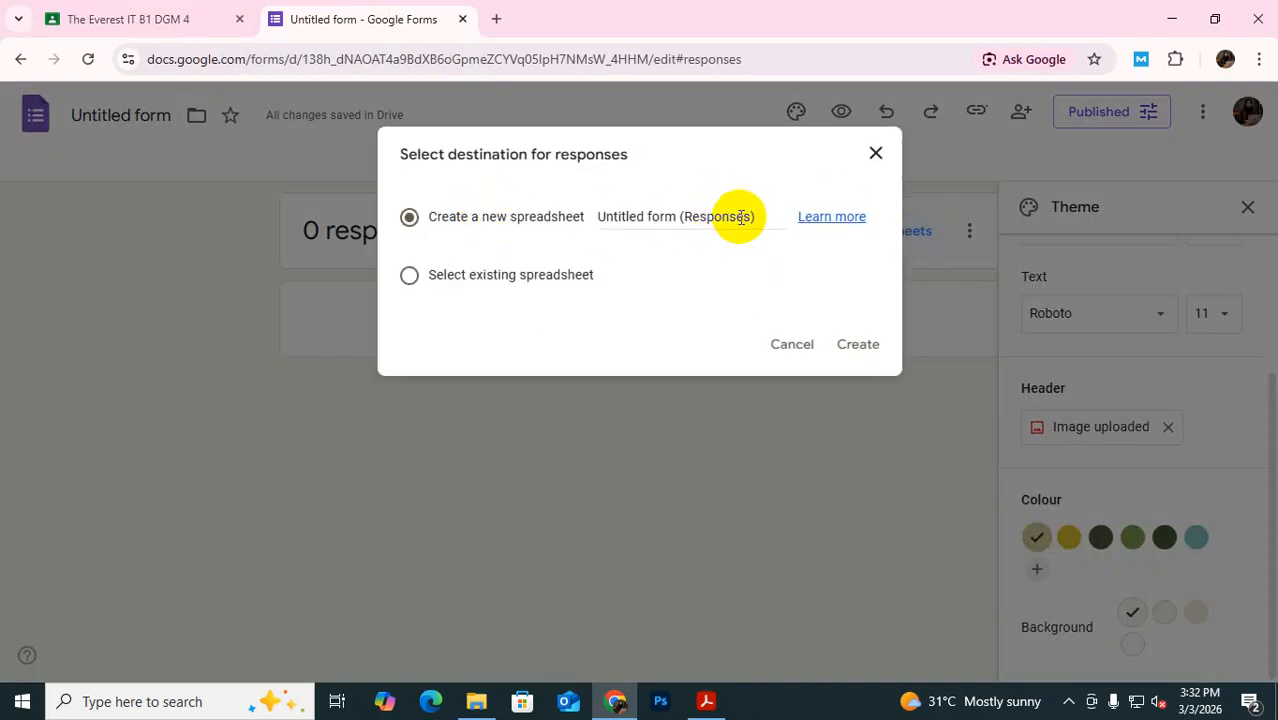
pyautogui.moveTo(758, 217); pyautogui.dragTo(548, 226)
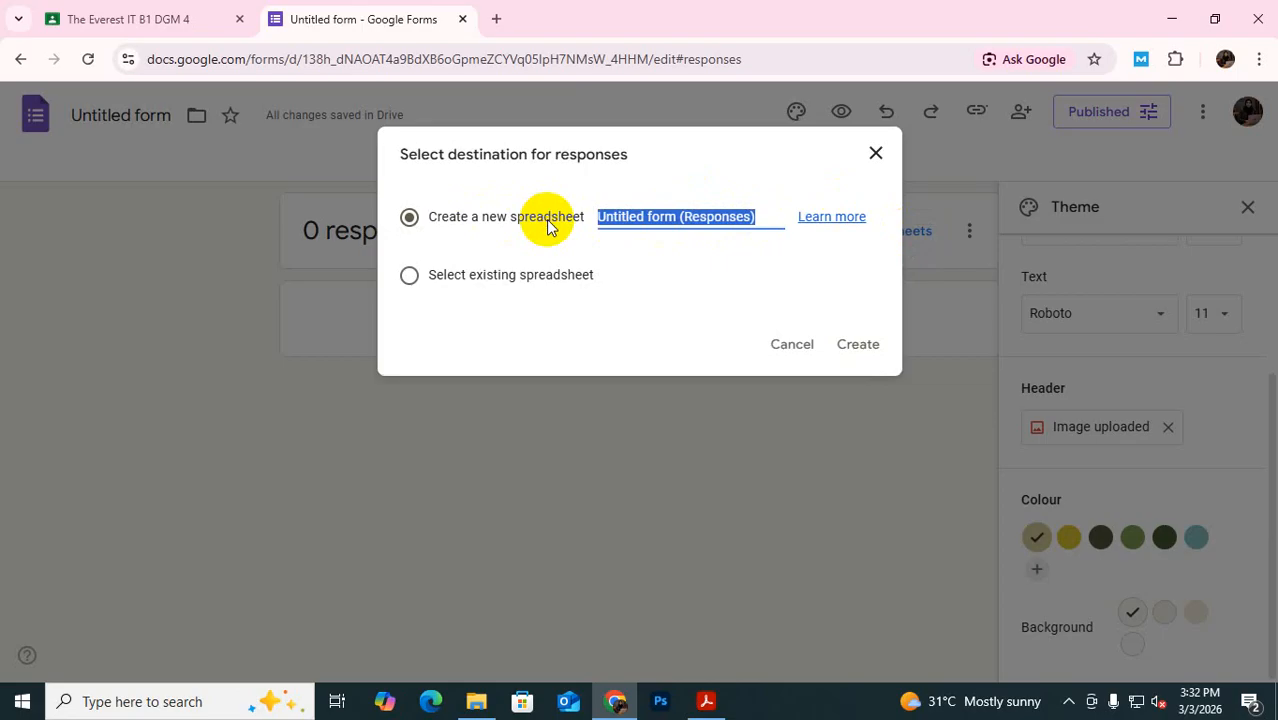
pyautogui.write('Party I')
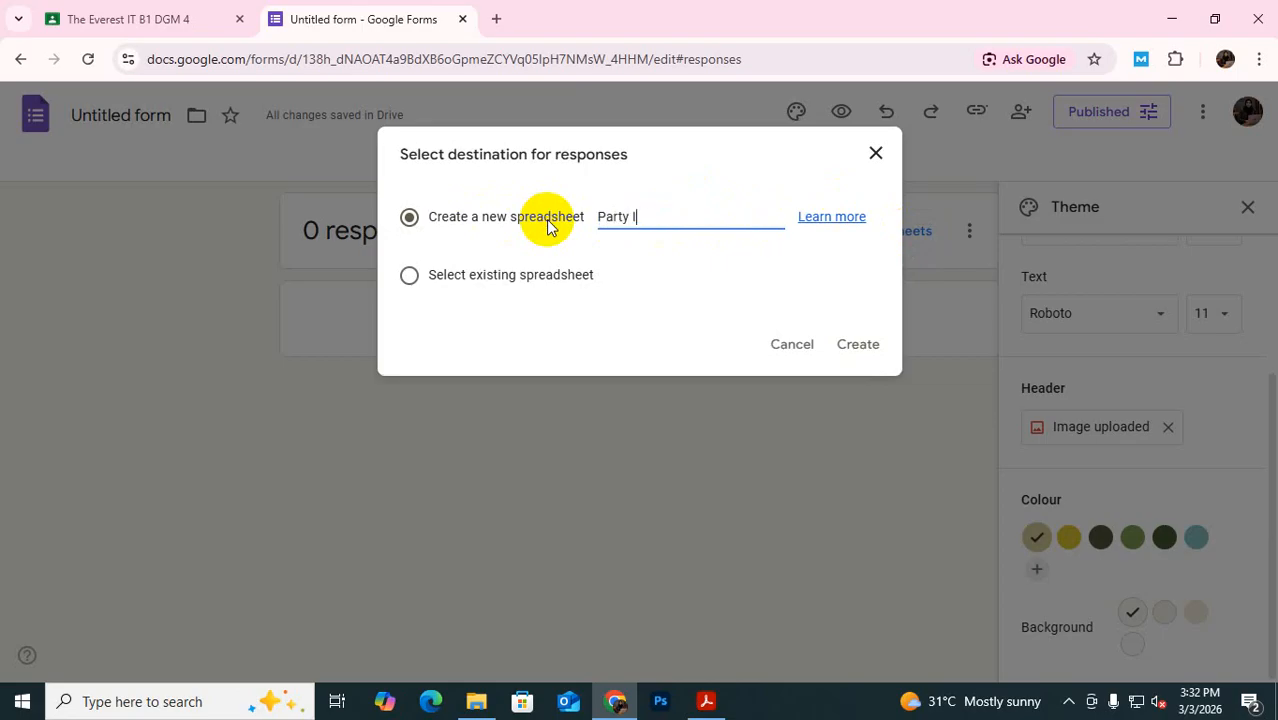
pyautogui.write('nvite')
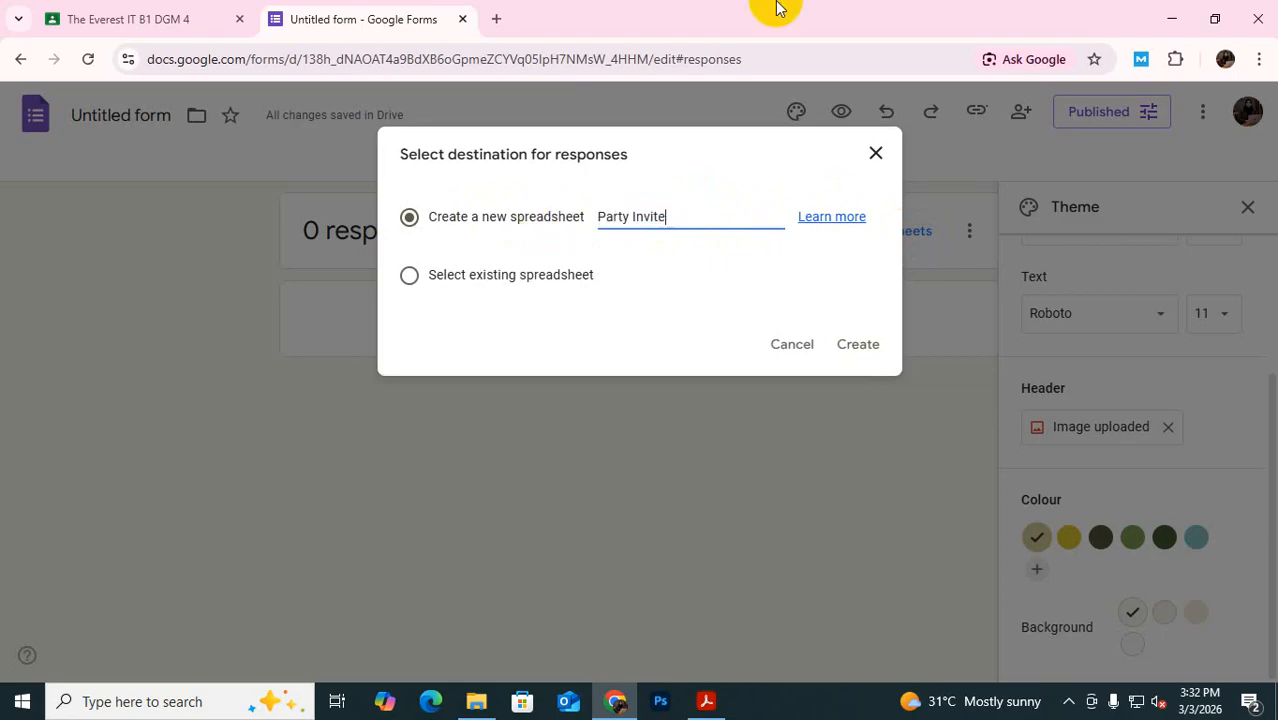
pyautogui.click(862, 346)
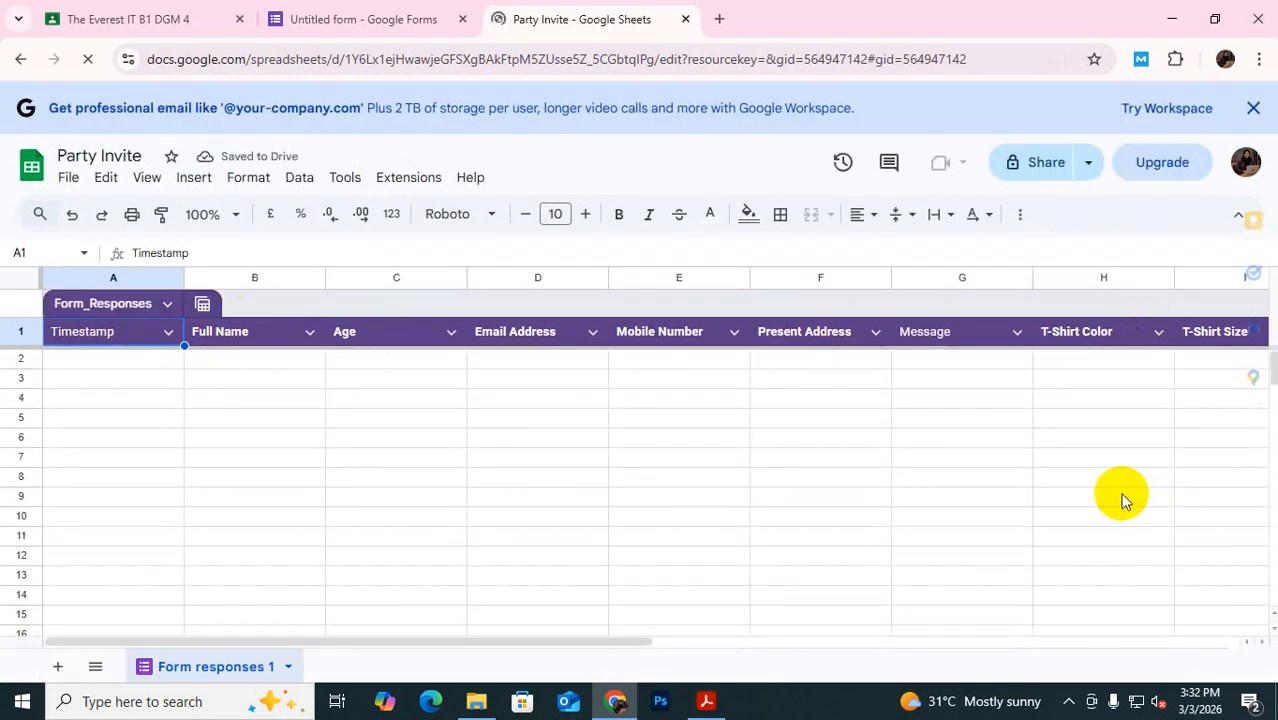
pyautogui.scroll(-5, 800, 475)
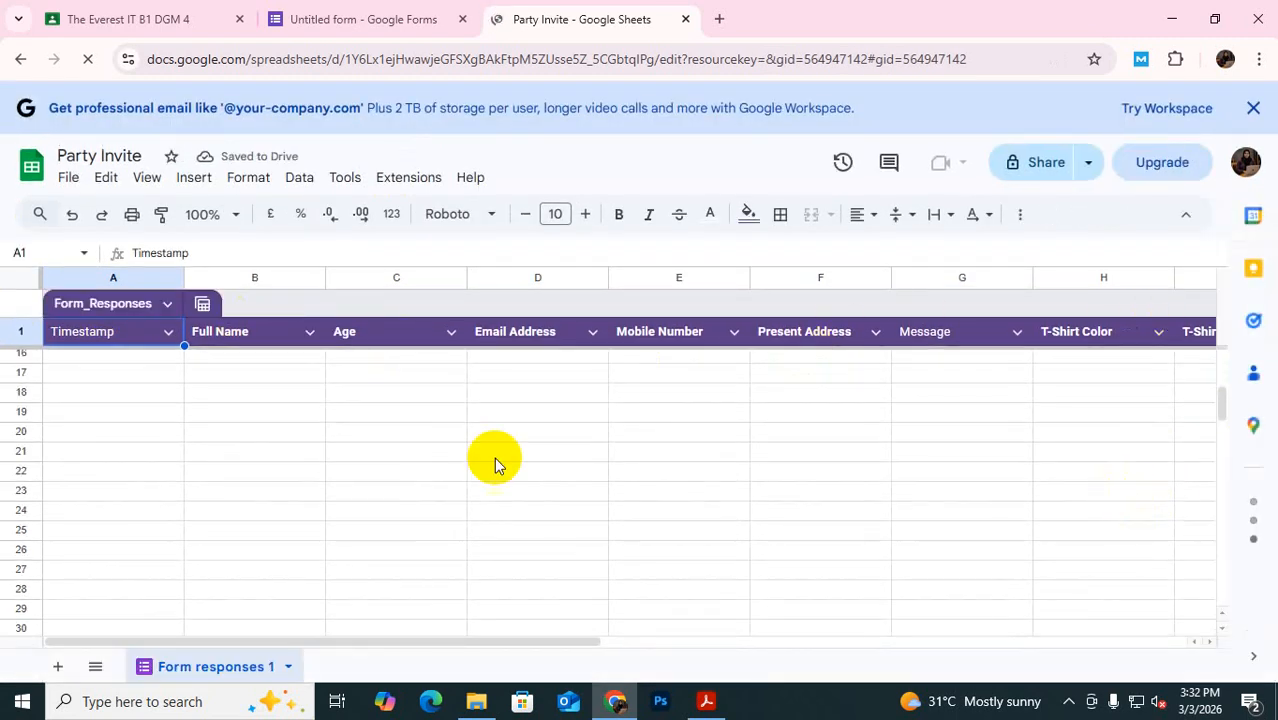
# Return from the response spreadsheet to the form's questions and close the theme settings
pyautogui.click(341, 22)
pyautogui.click(207, 21)
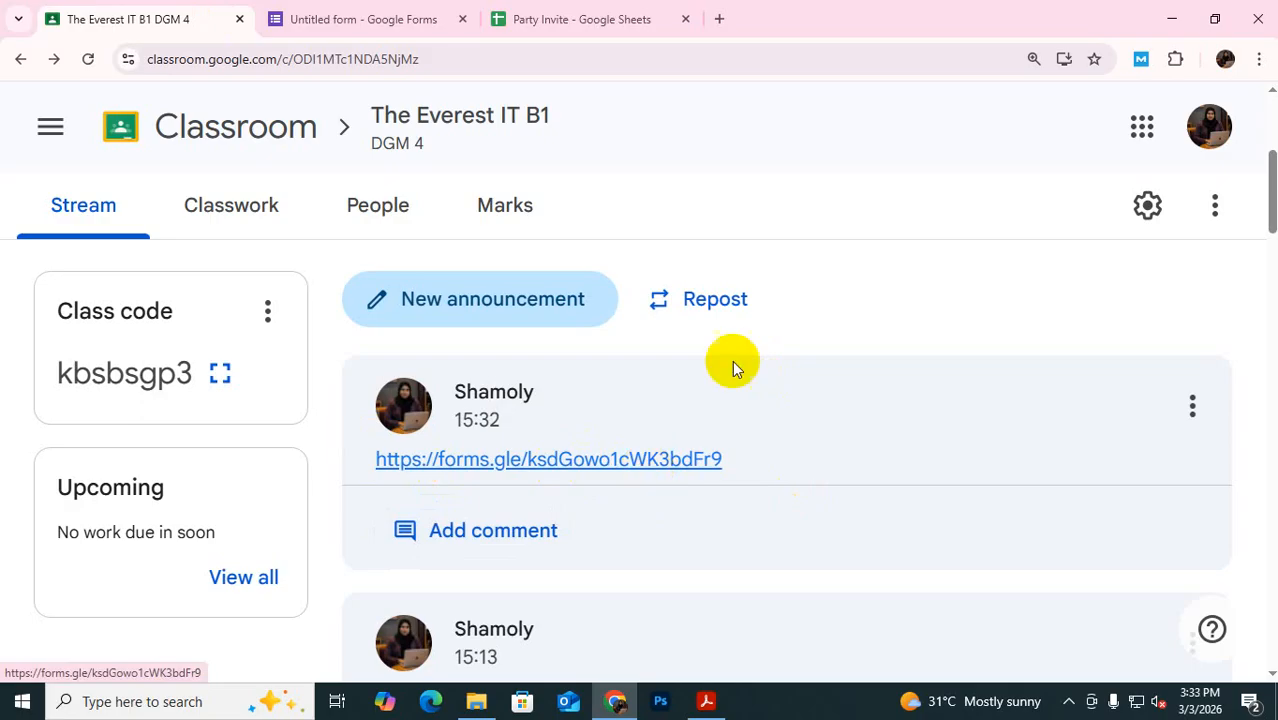
pyautogui.click(368, 19)
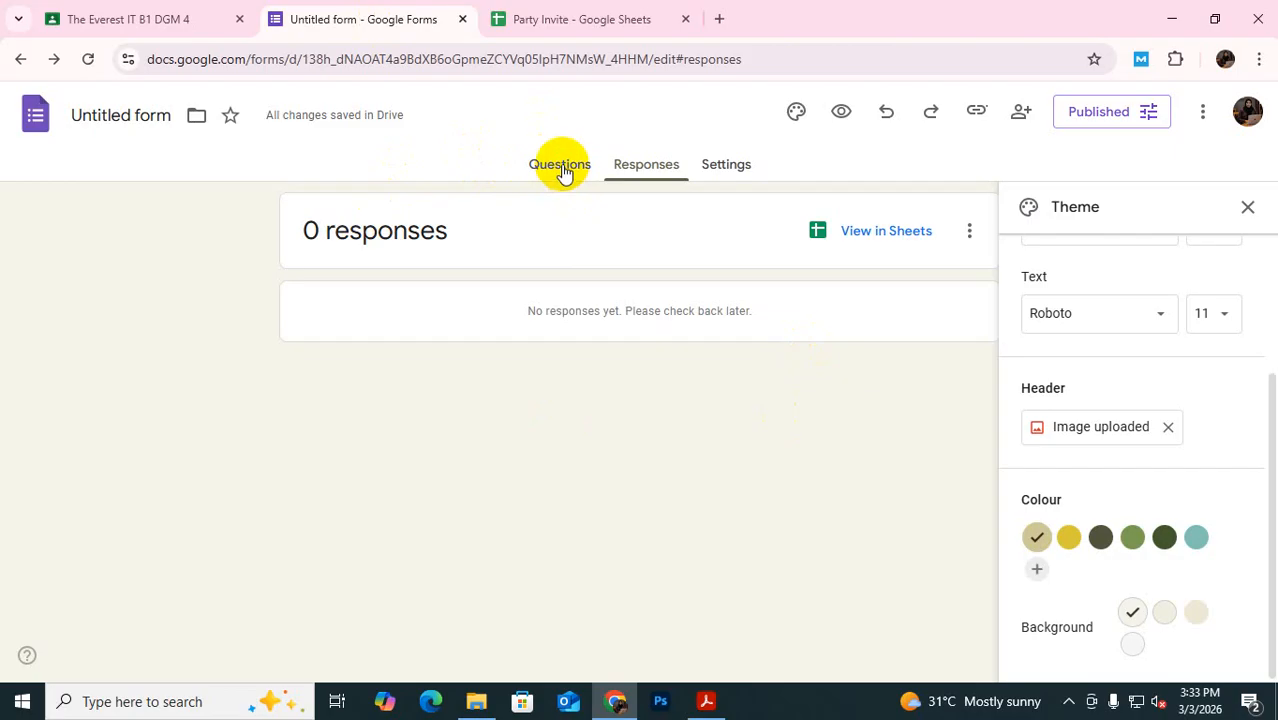
pyautogui.click(563, 168)
pyautogui.click(1247, 207)
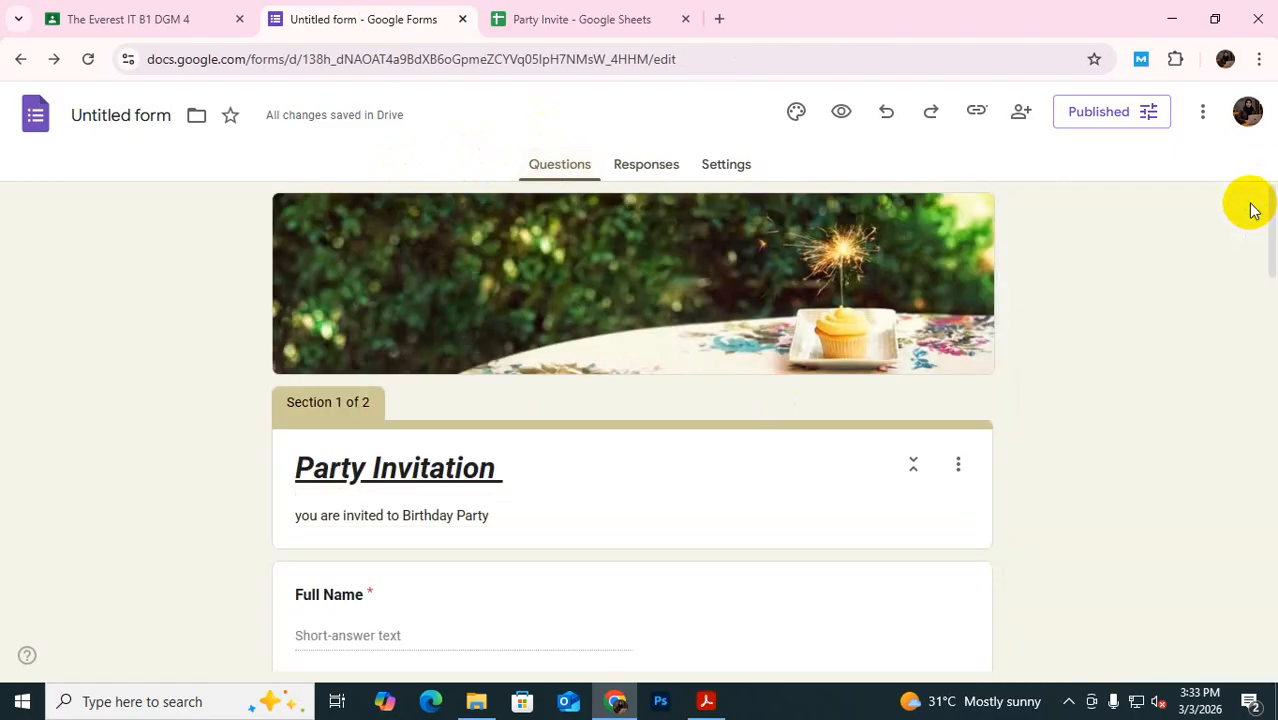
# Look over the form's quiz, responses, presentation and defaults settings, and return to the questions
pyautogui.click(726, 168)
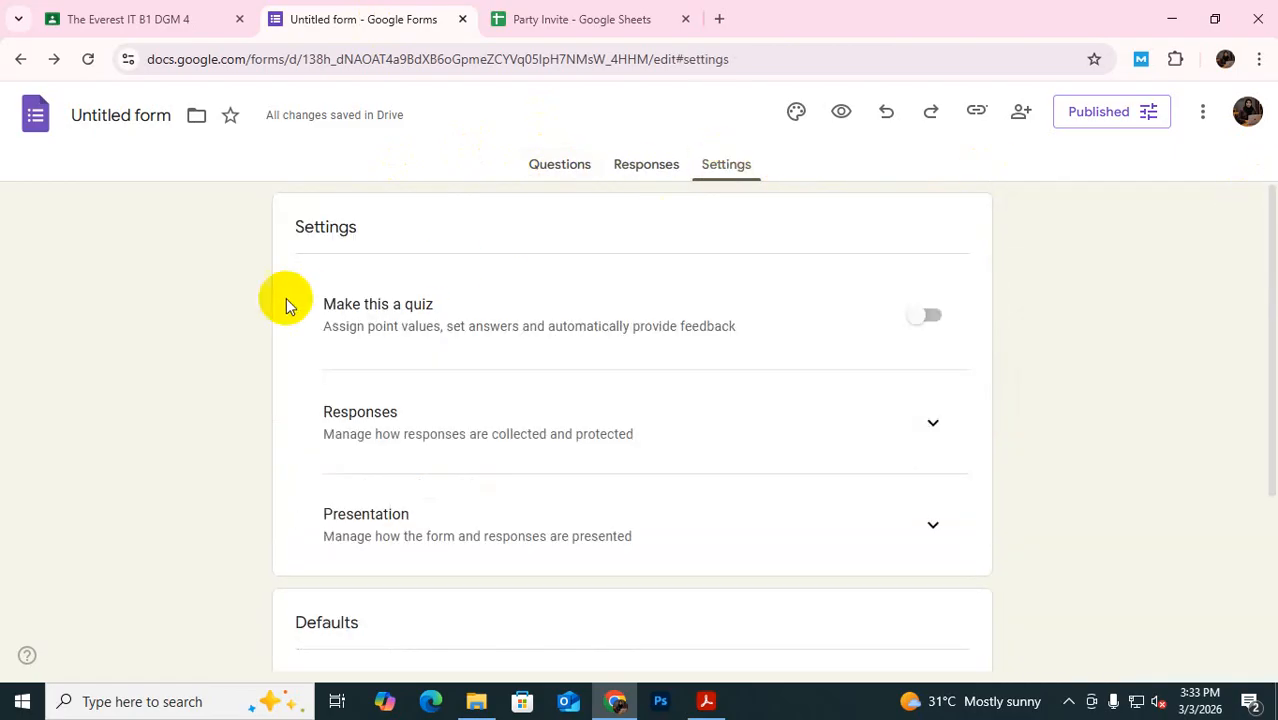
pyautogui.scroll(-2, 910, 330)
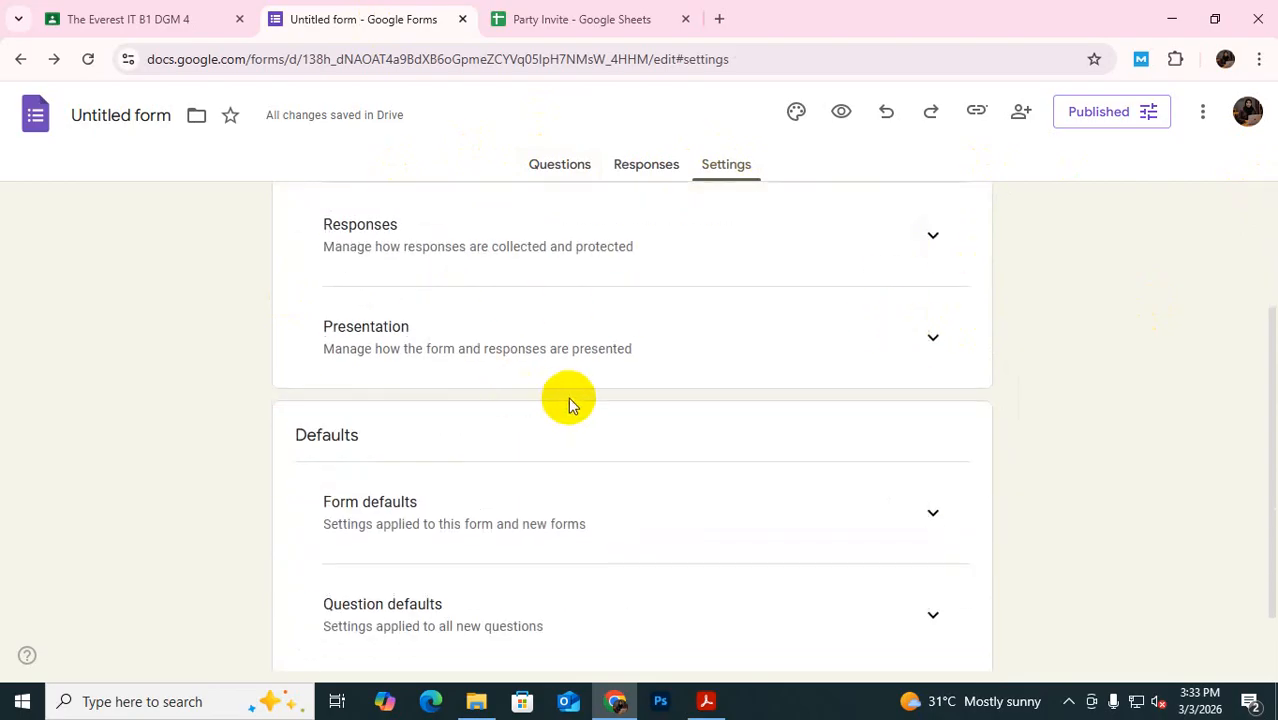
pyautogui.scroll(-1, 918, 384)
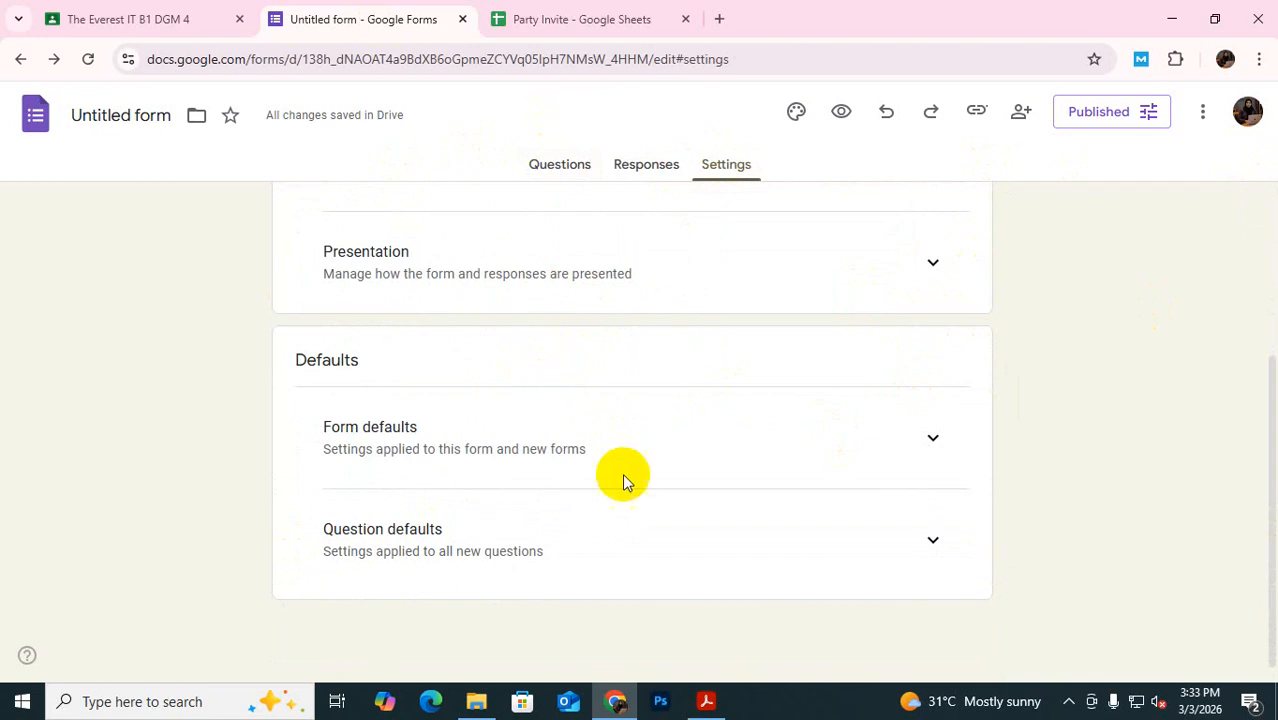
pyautogui.scroll(3, 655, 545)
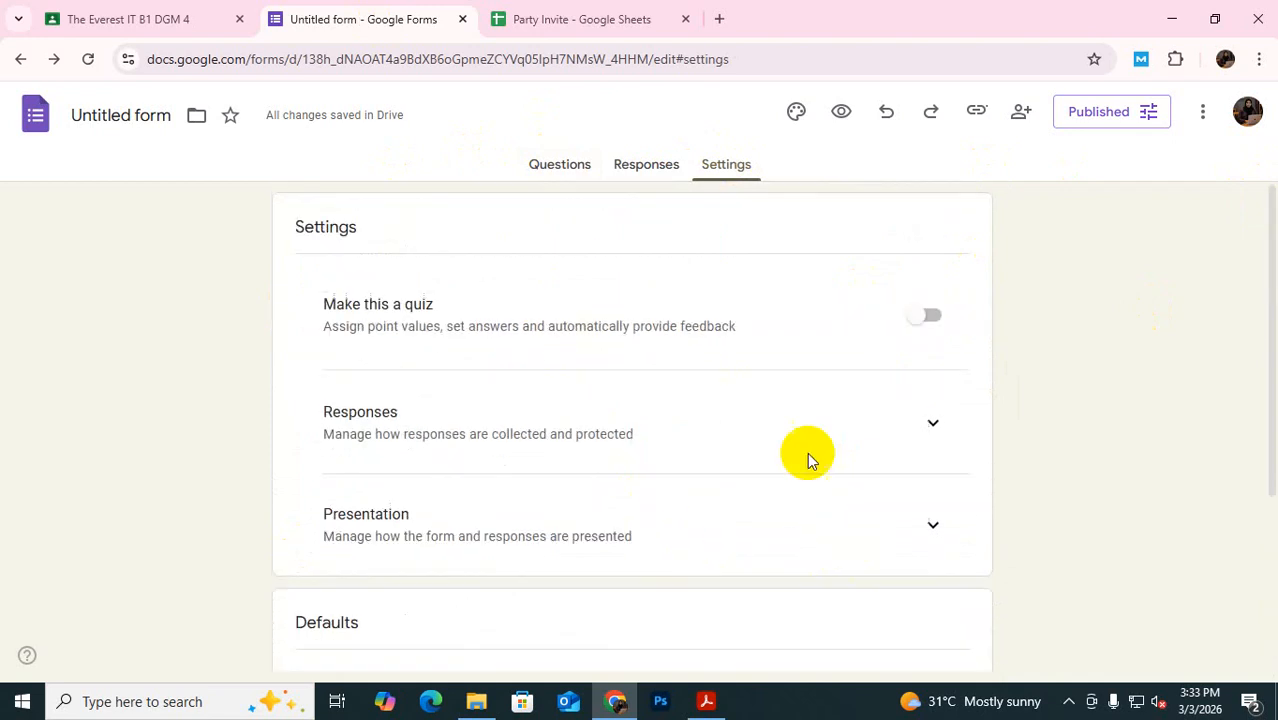
pyautogui.scroll(-3, 890, 459)
pyautogui.scroll(3, 648, 488)
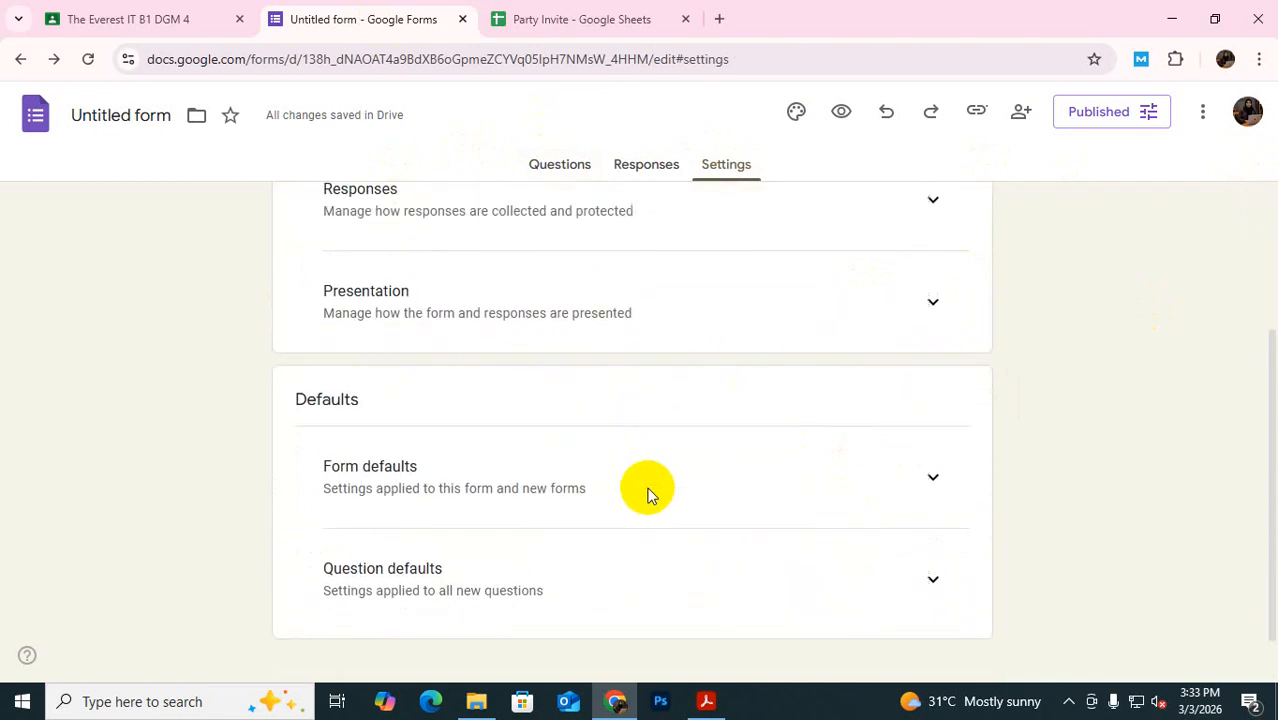
pyautogui.click(541, 166)
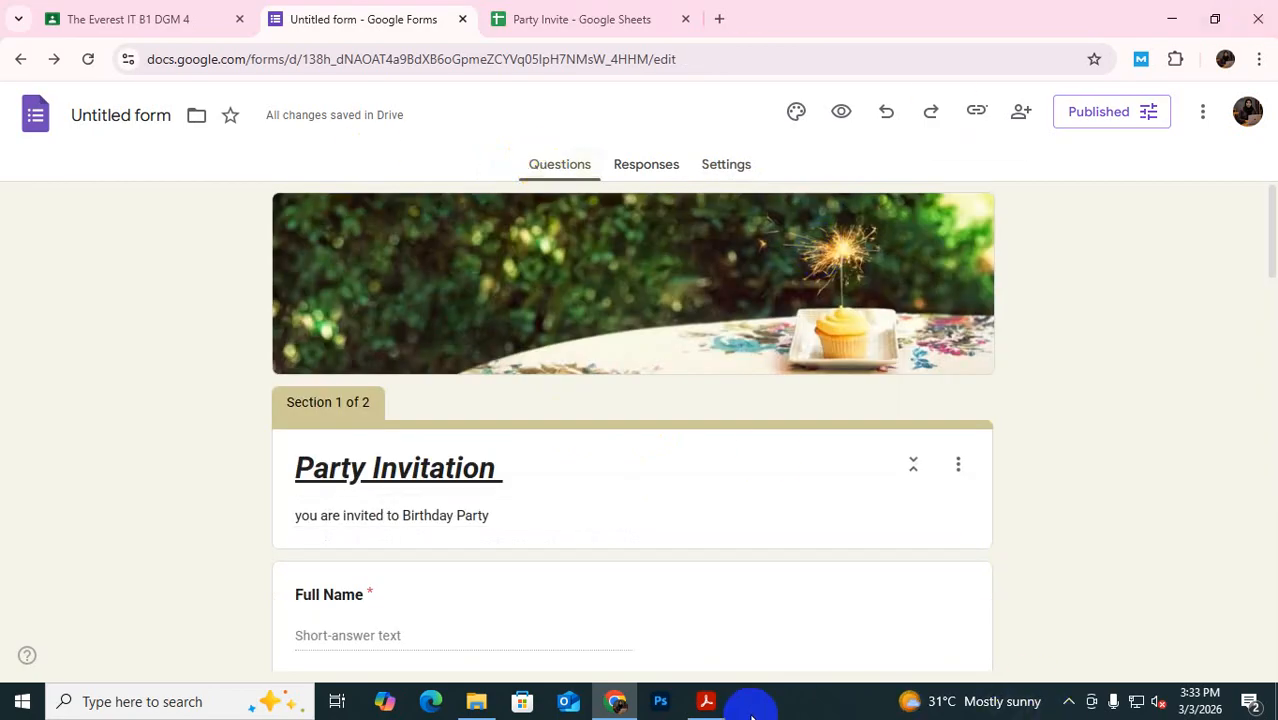
pyautogui.click(1069, 704)
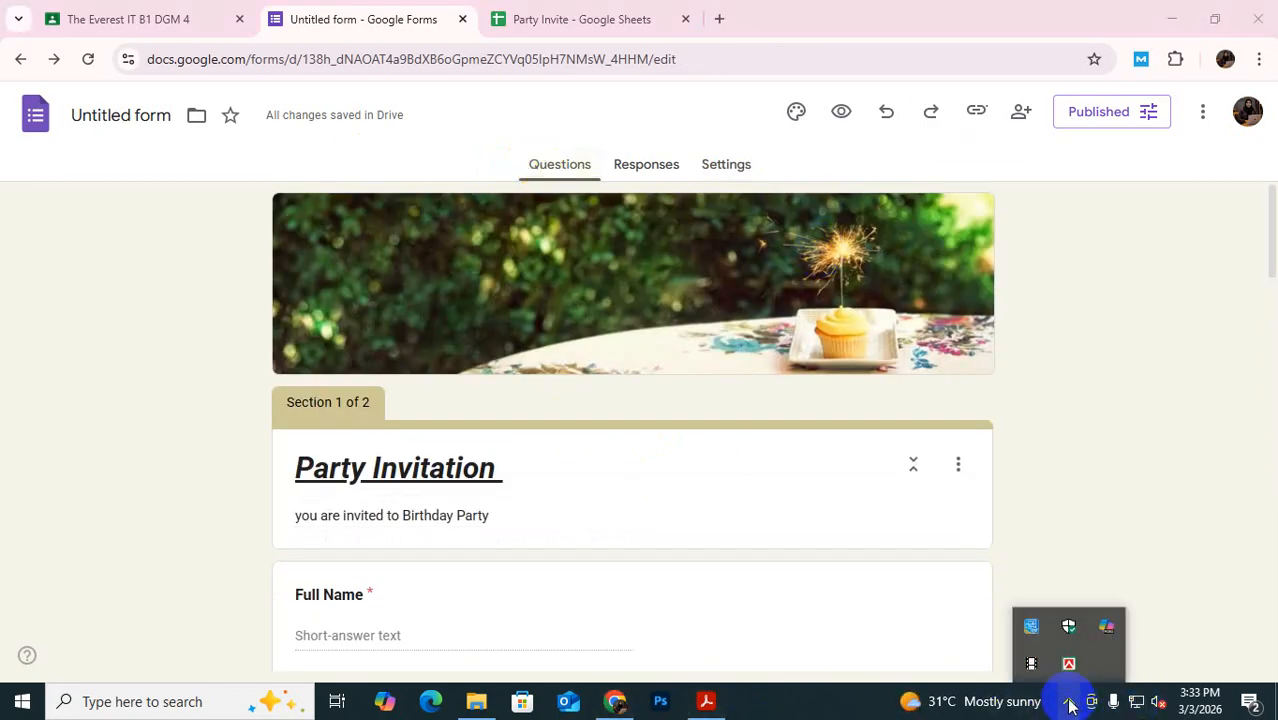
pyautogui.click(1032, 663)
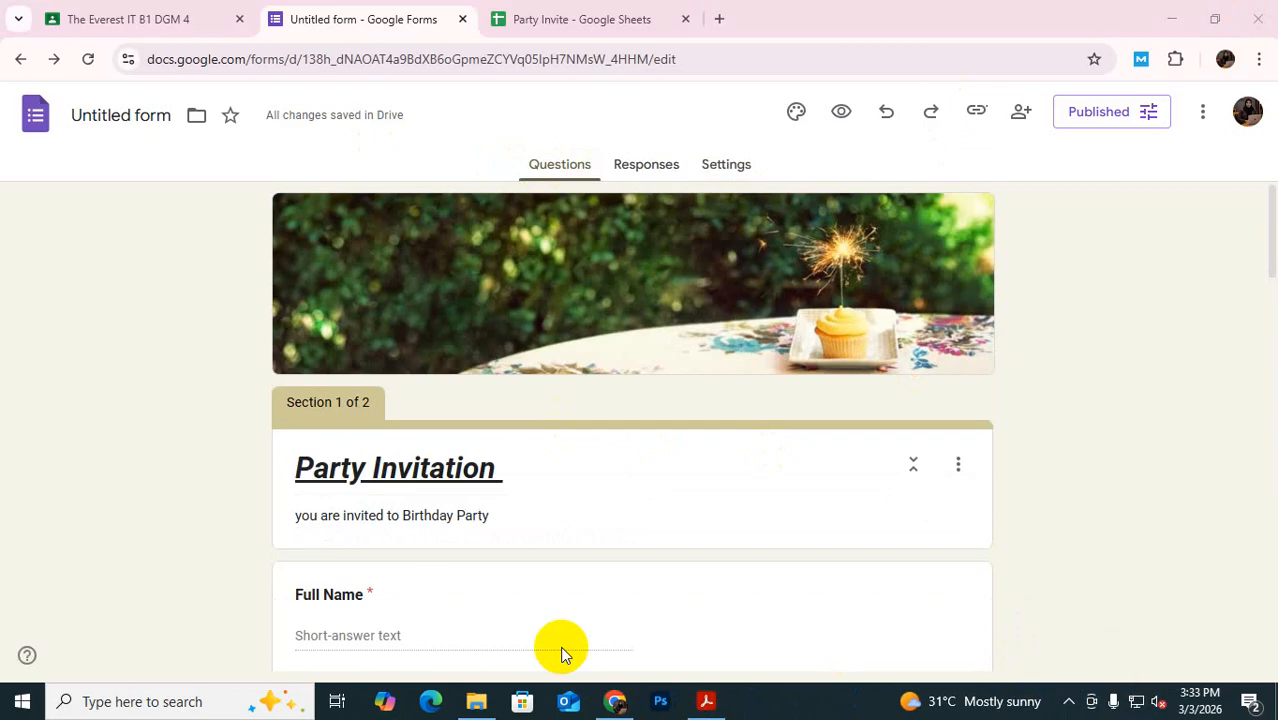
# Expand the form's response settings and examine the options for email collection, response copies, response editing and response limits
pyautogui.click(725, 167)
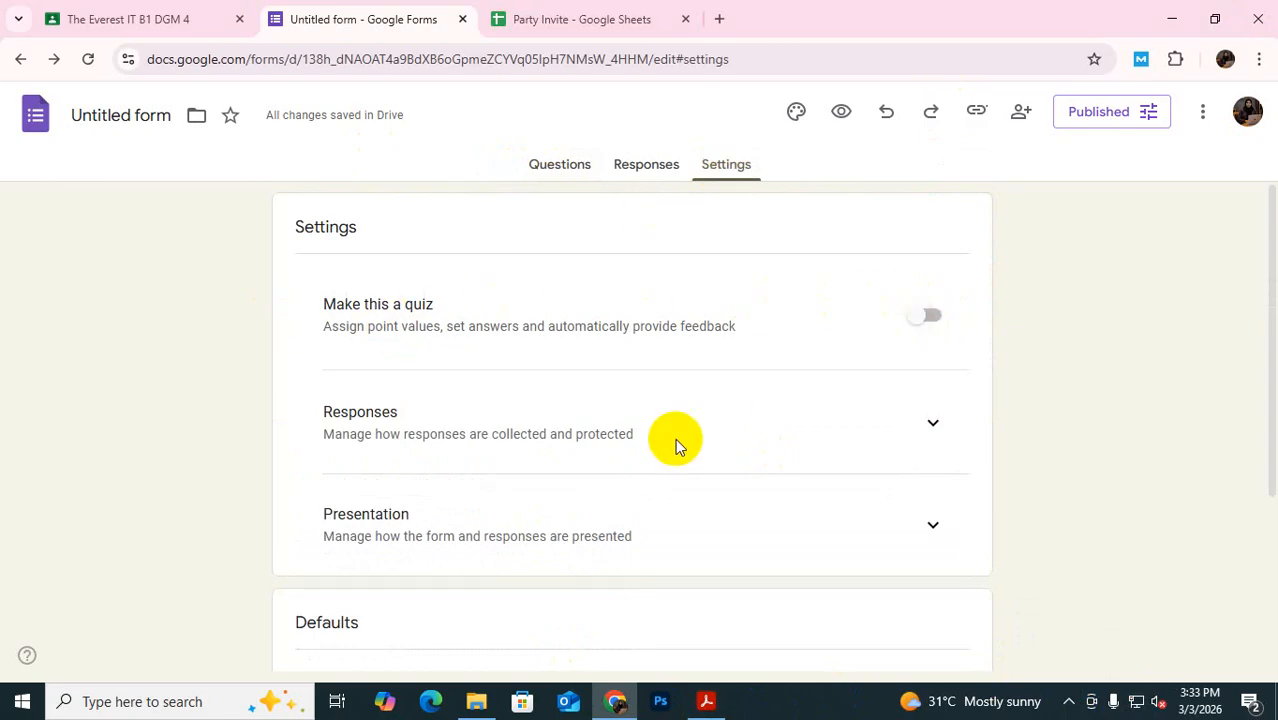
pyautogui.click(933, 425)
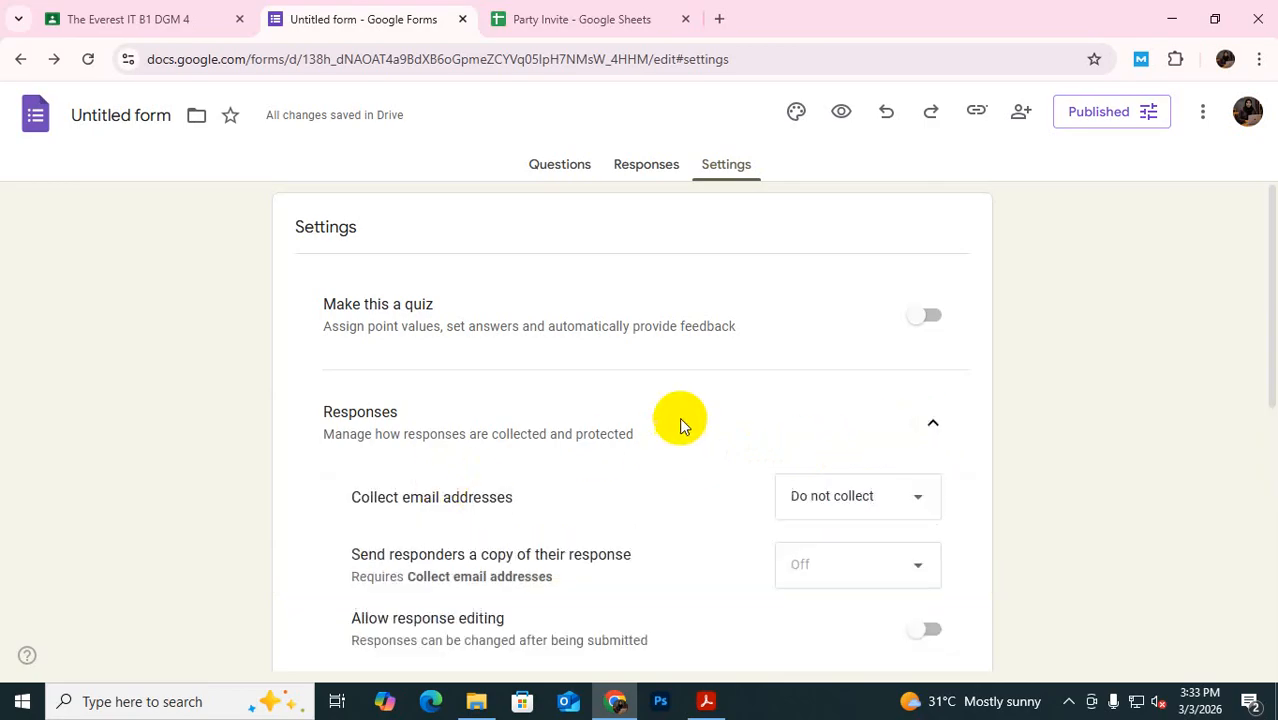
pyautogui.scroll(-3, 529, 515)
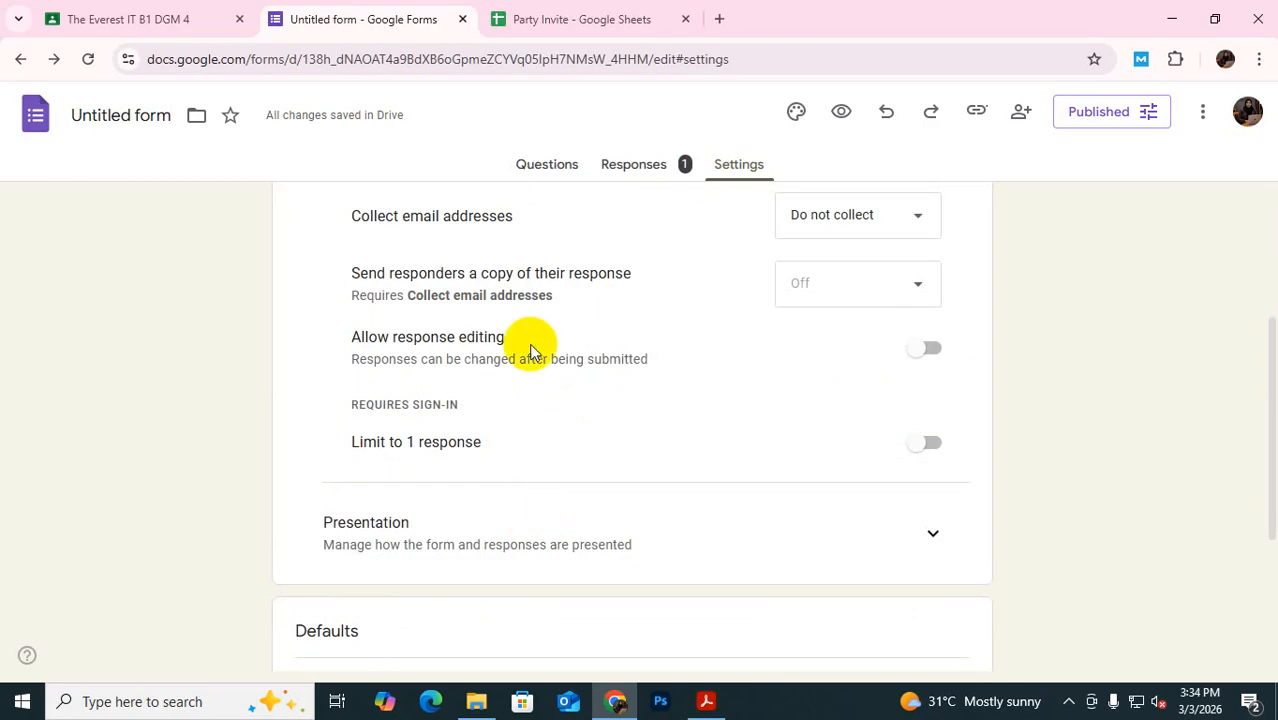
pyautogui.scroll(3, 600, 390)
pyautogui.scroll(-1, 700, 360)
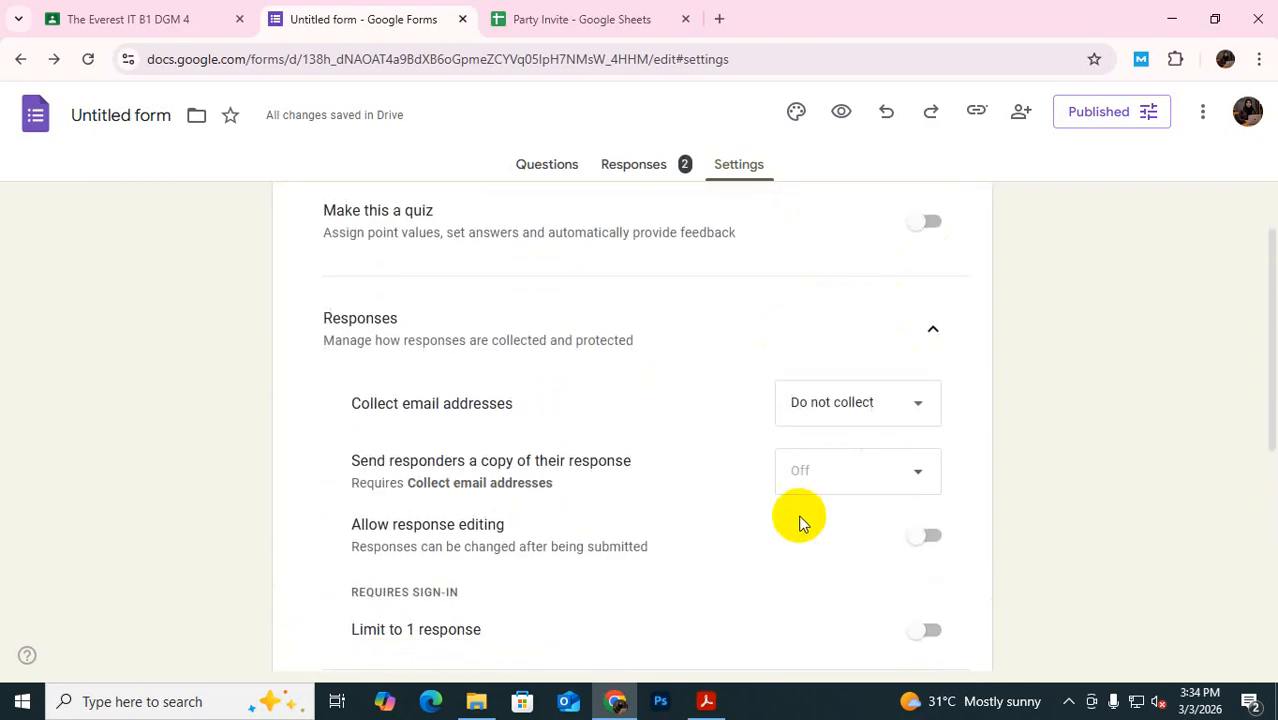
pyautogui.scroll(-6, 800, 518)
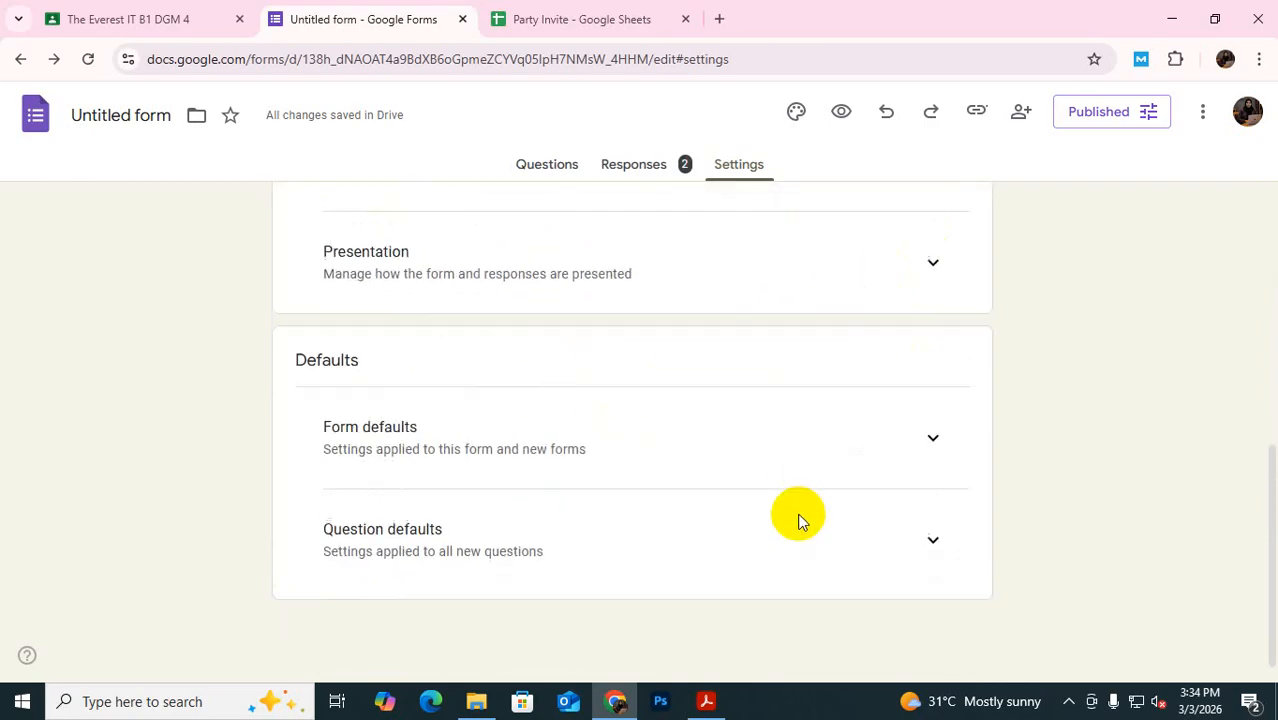
pyautogui.click(1068, 701)
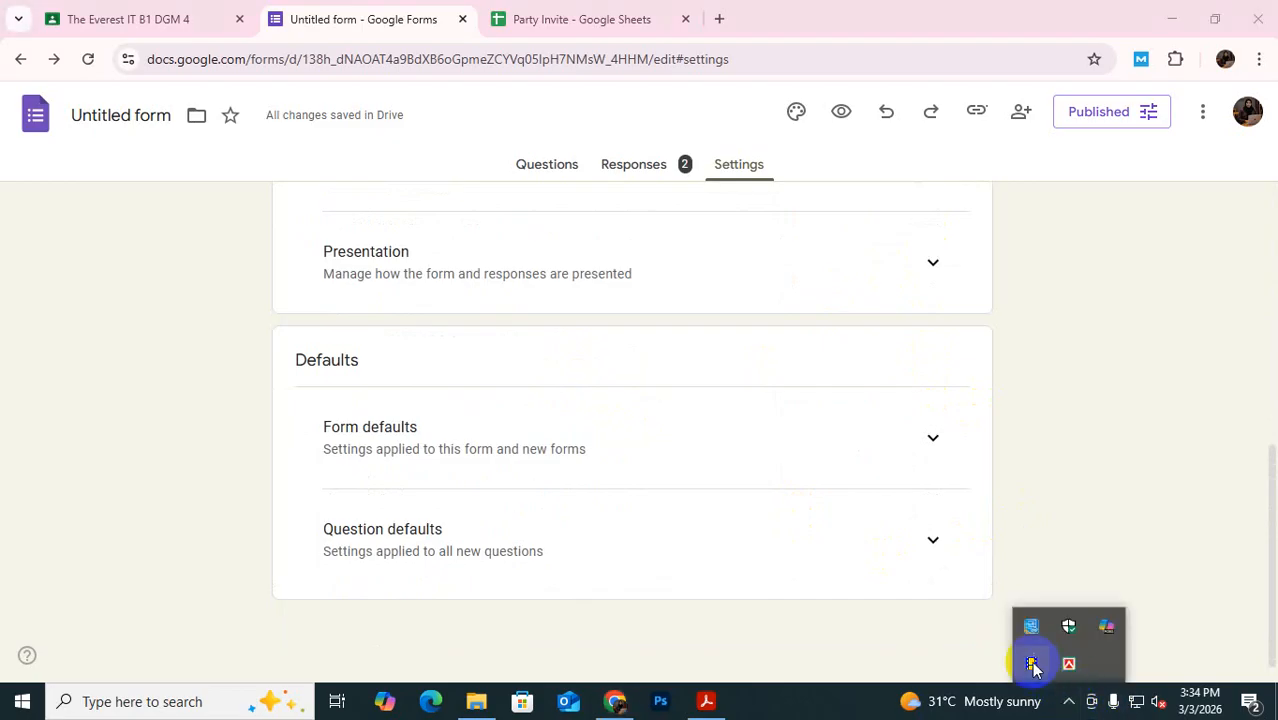
pyautogui.click(1135, 375)
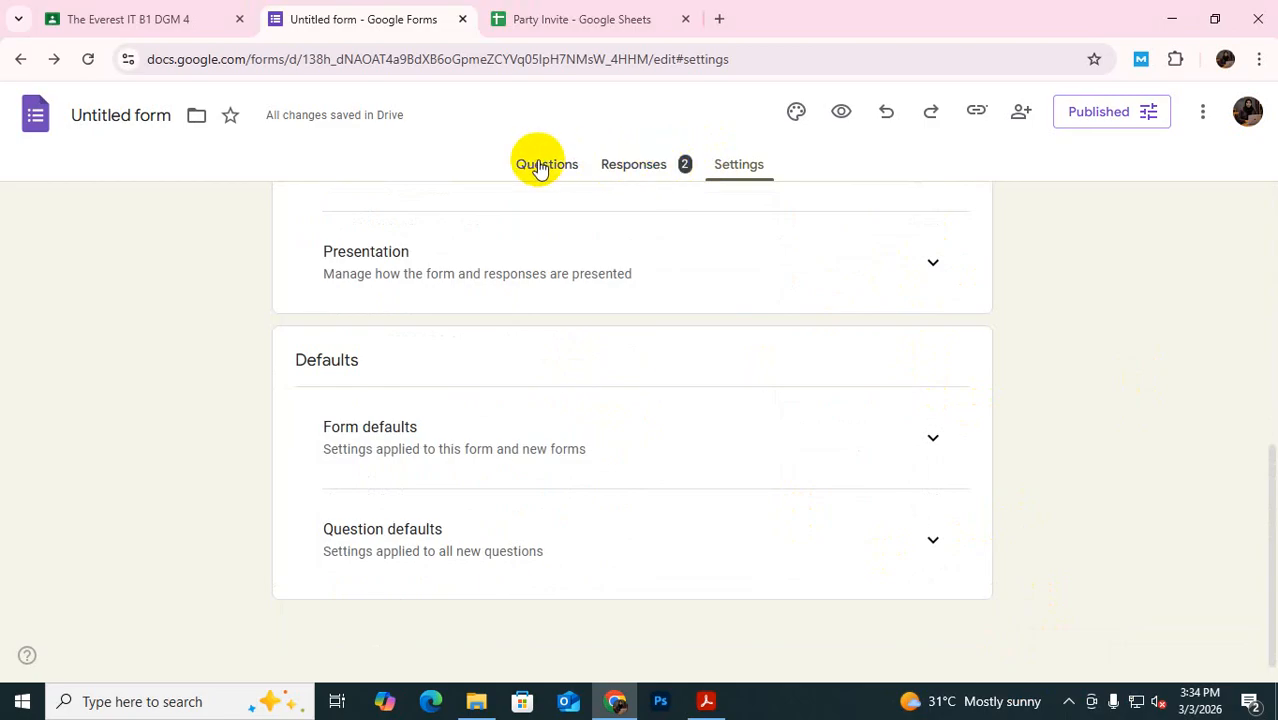
# Examine the summary of submitted responses, from the personal details to the T-shirt, delivery method and payment type charts
pyautogui.click(641, 166)
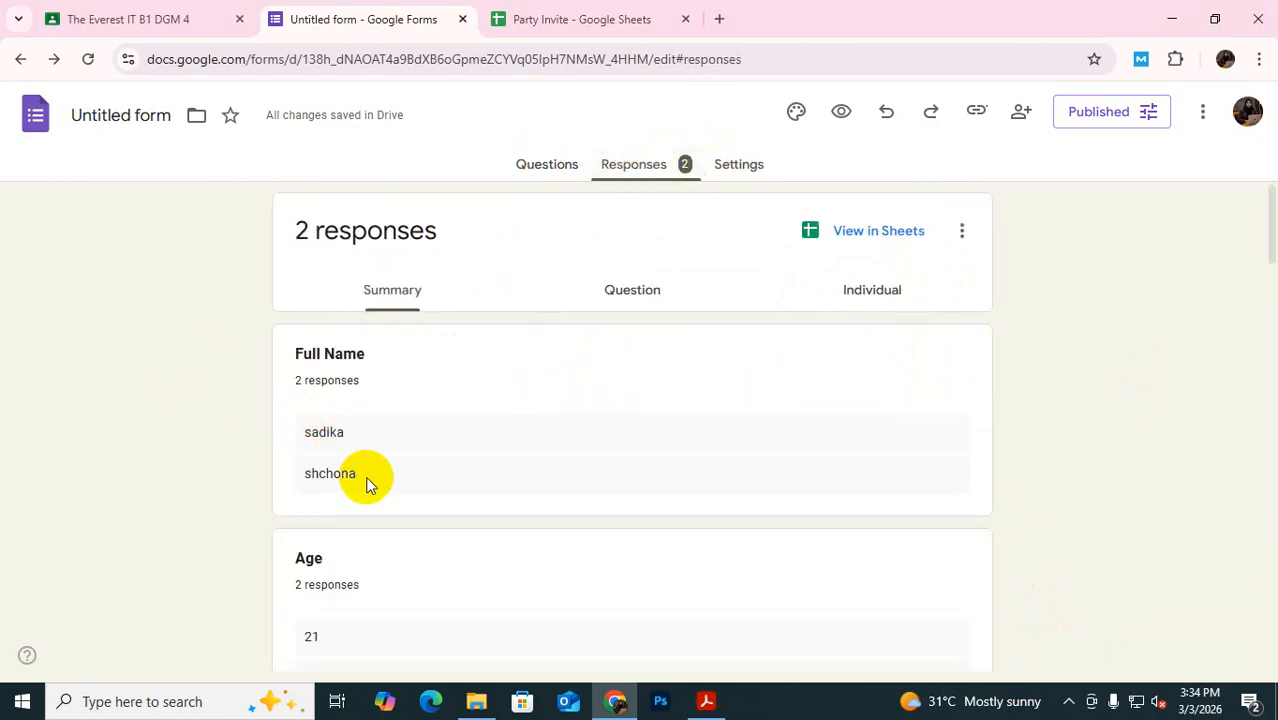
pyautogui.scroll(-3, 366, 474)
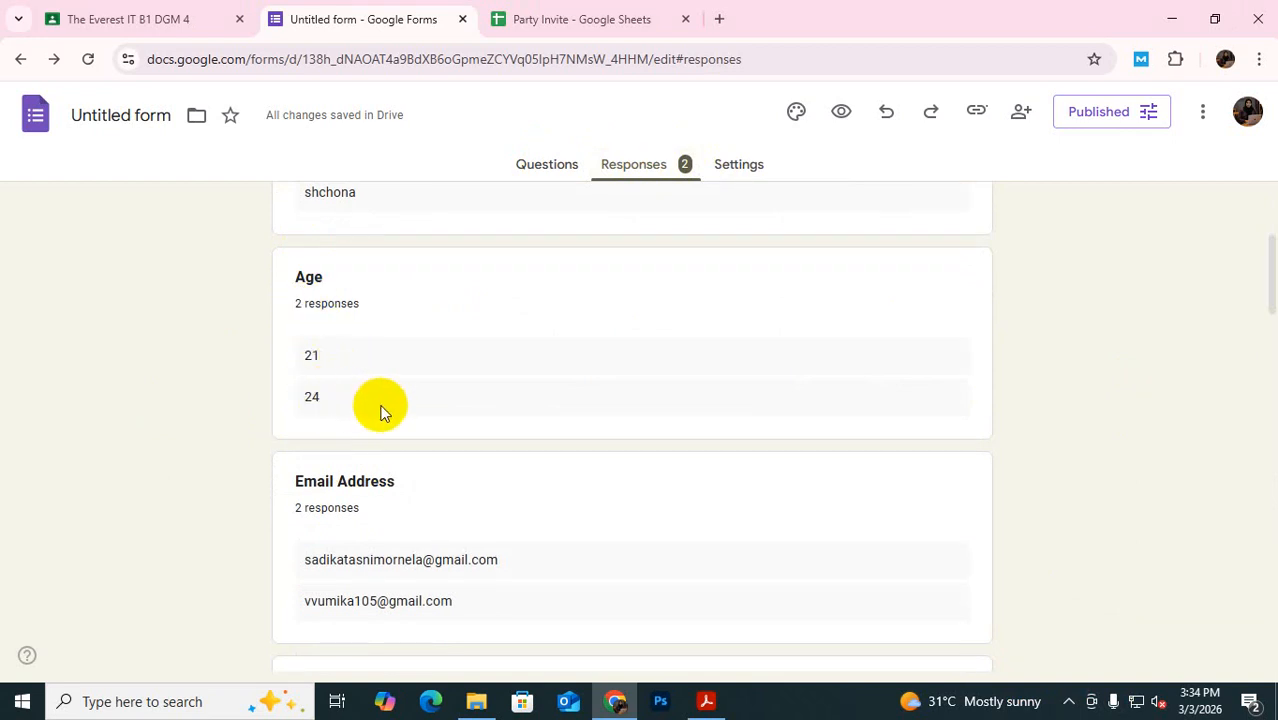
pyautogui.scroll(-2, 381, 410)
pyautogui.scroll(-1, 400, 451)
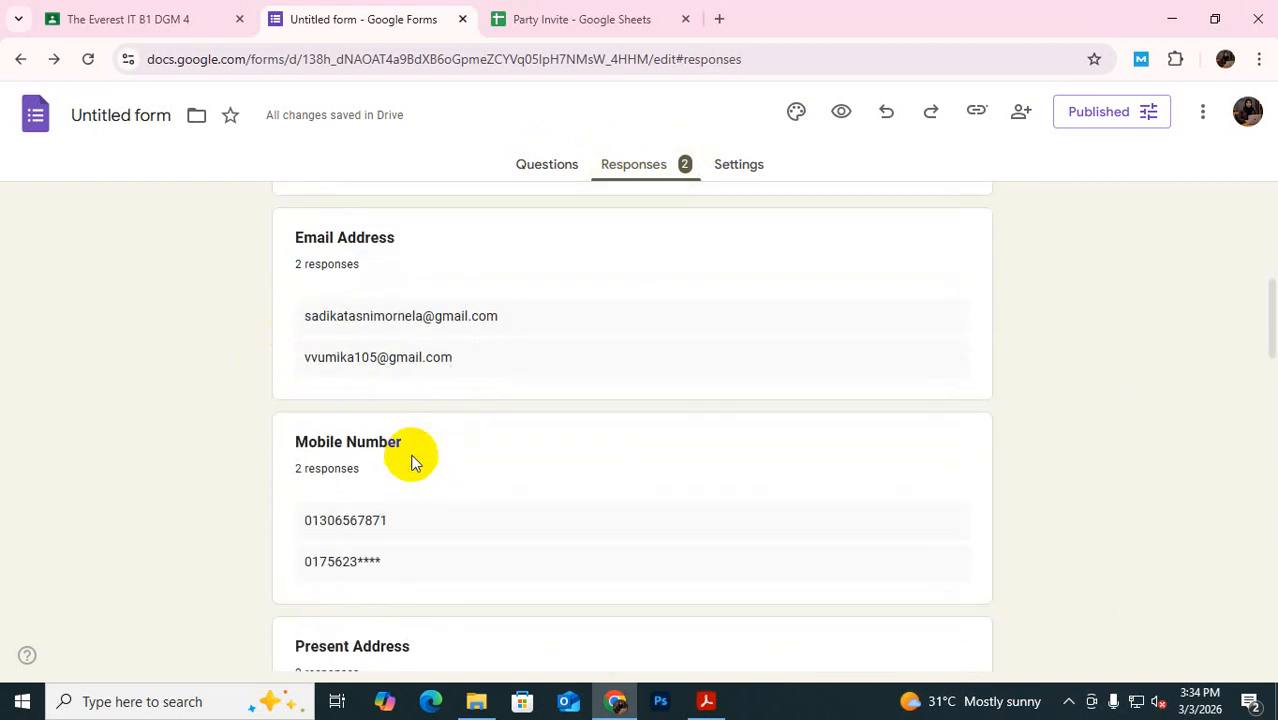
pyautogui.scroll(-1, 414, 461)
pyautogui.scroll(-2, 414, 442)
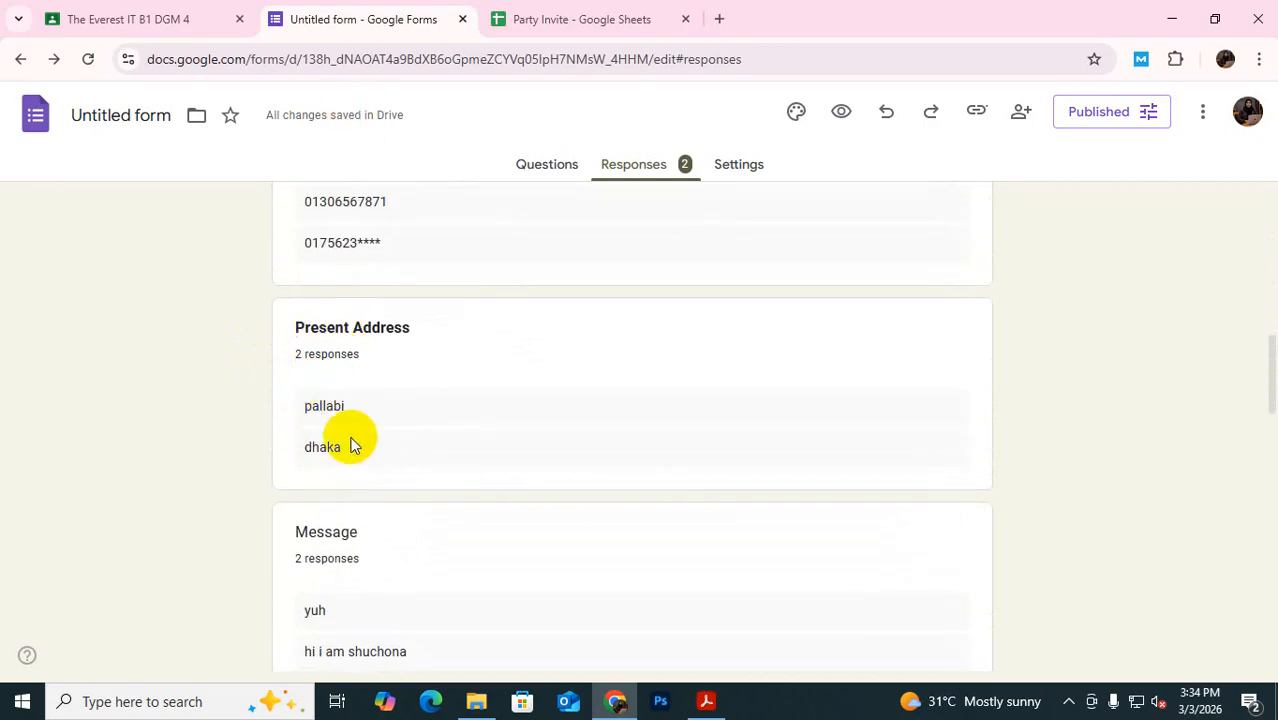
pyautogui.scroll(-1, 367, 437)
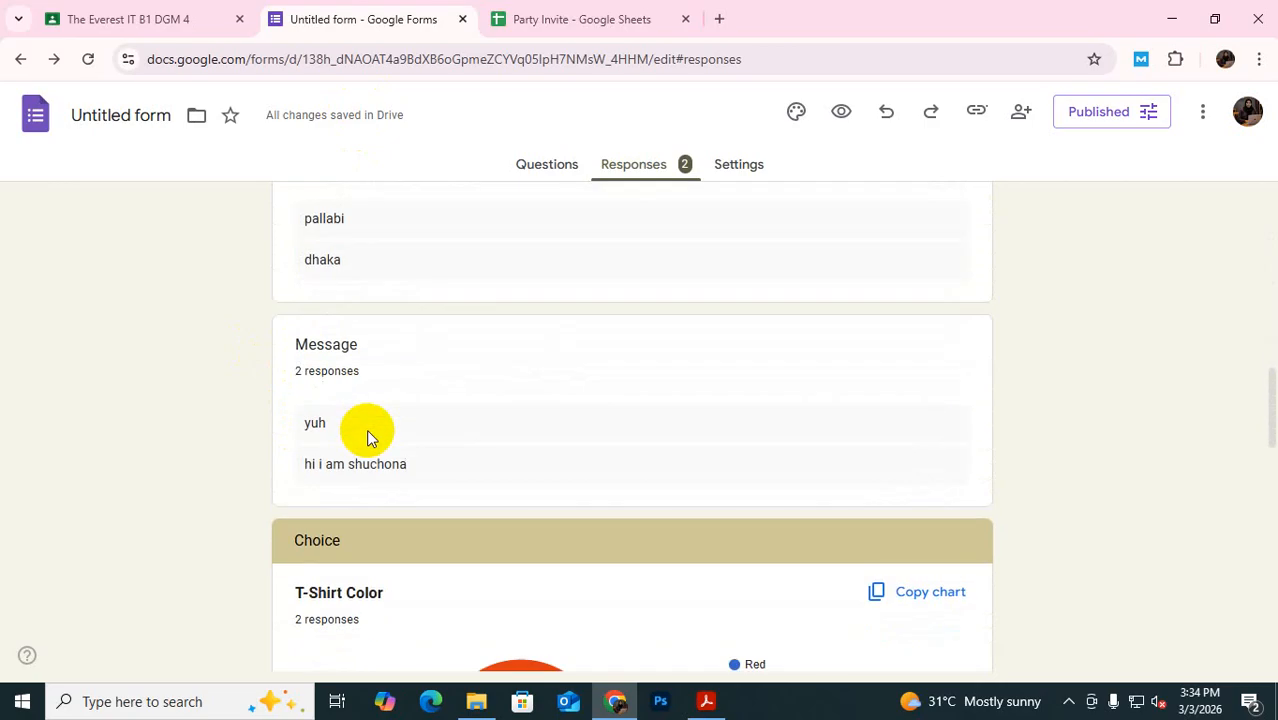
pyautogui.scroll(-2, 453, 443)
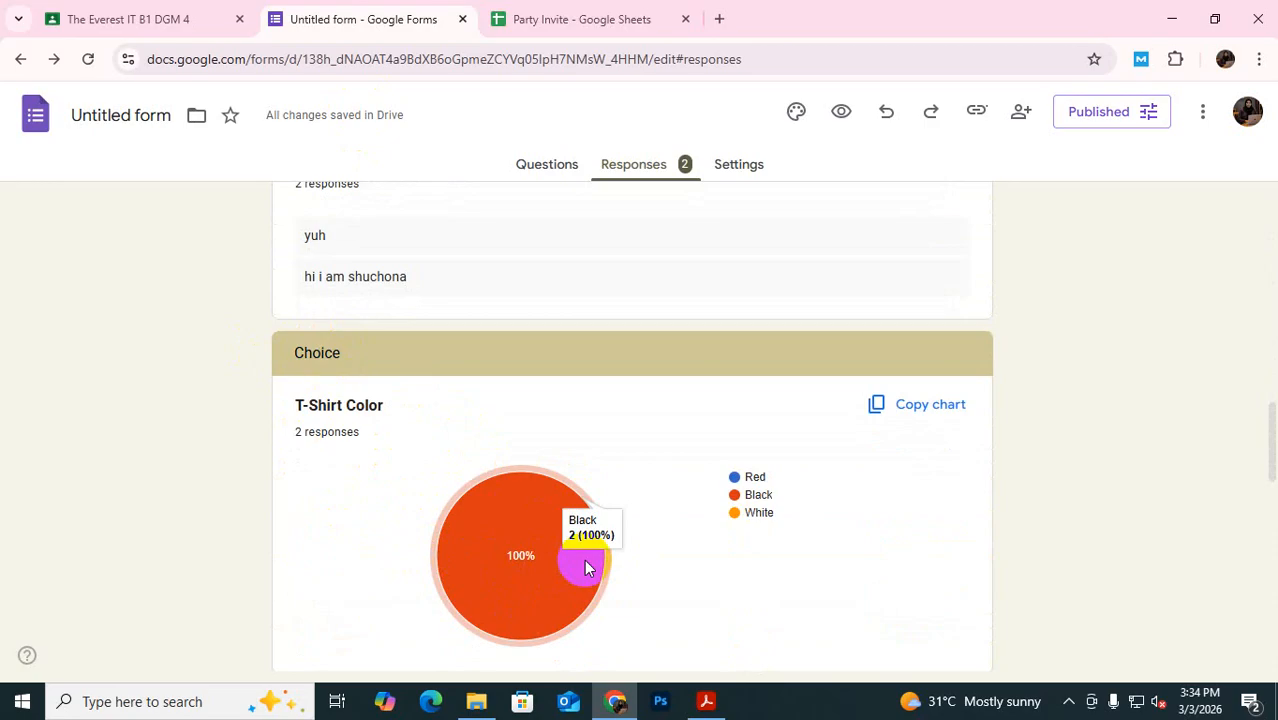
pyautogui.scroll(-1, 580, 560)
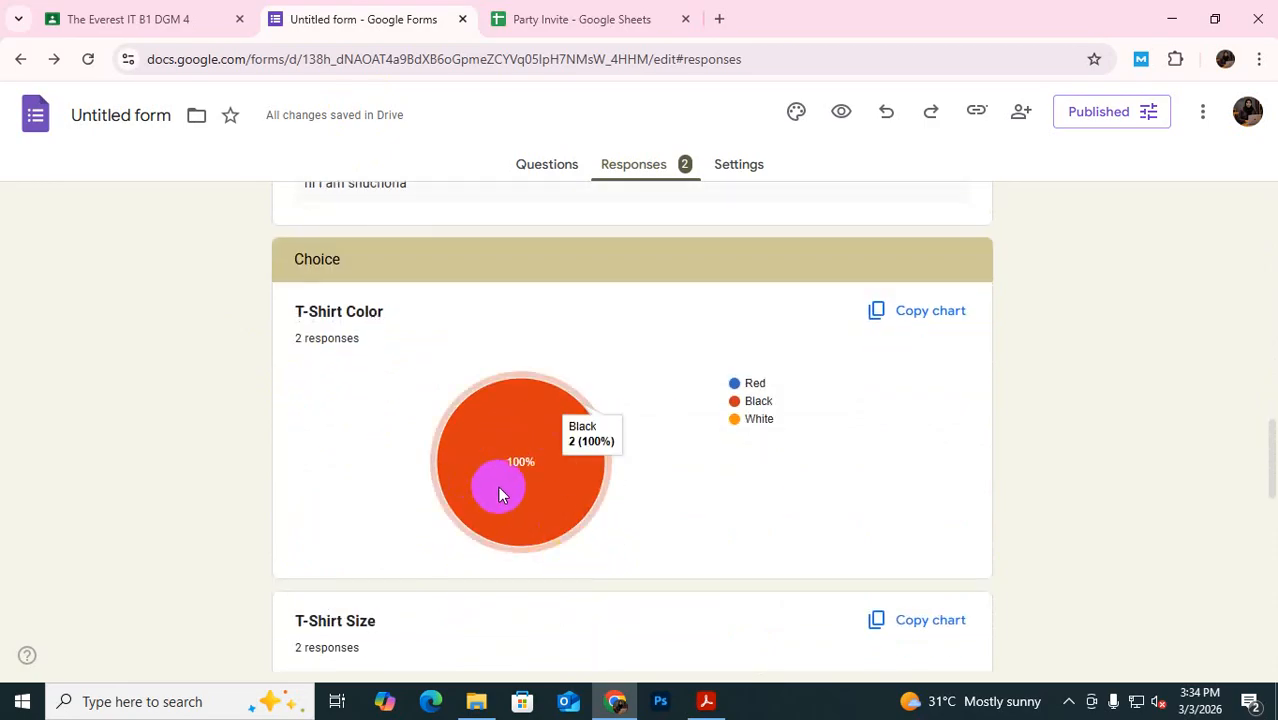
pyautogui.scroll(-4, 505, 487)
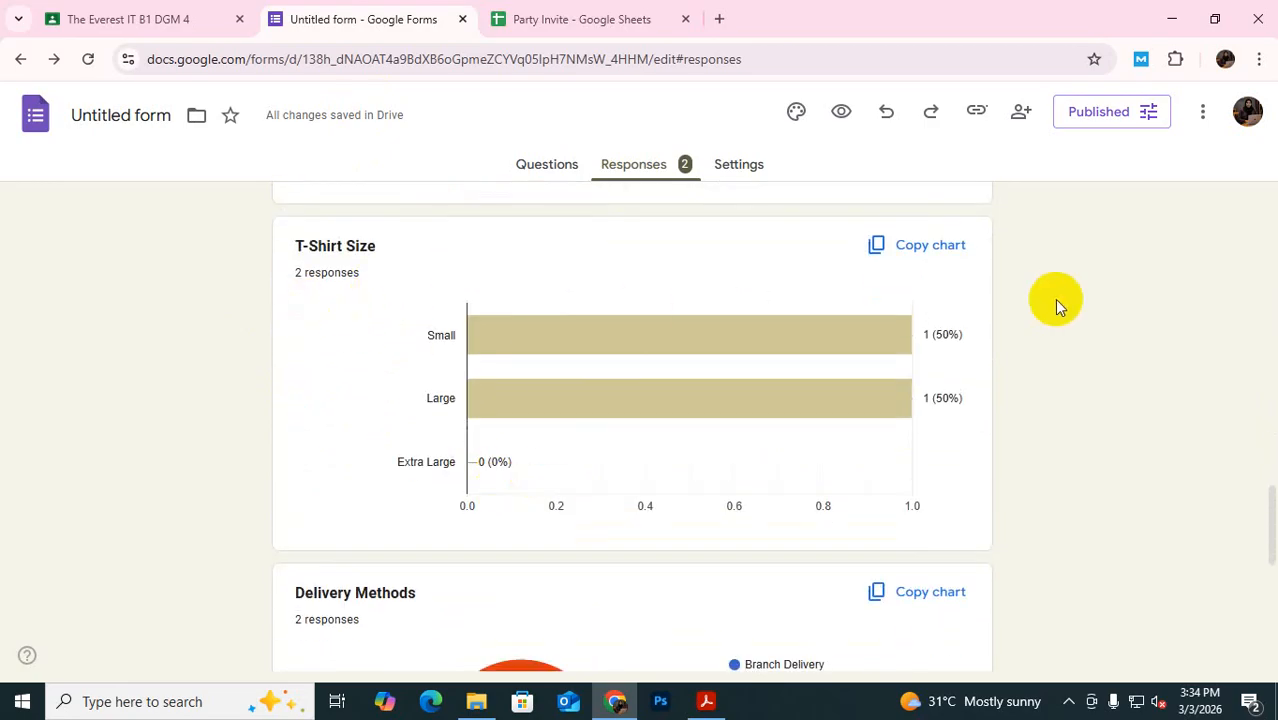
pyautogui.scroll(-4, 556, 455)
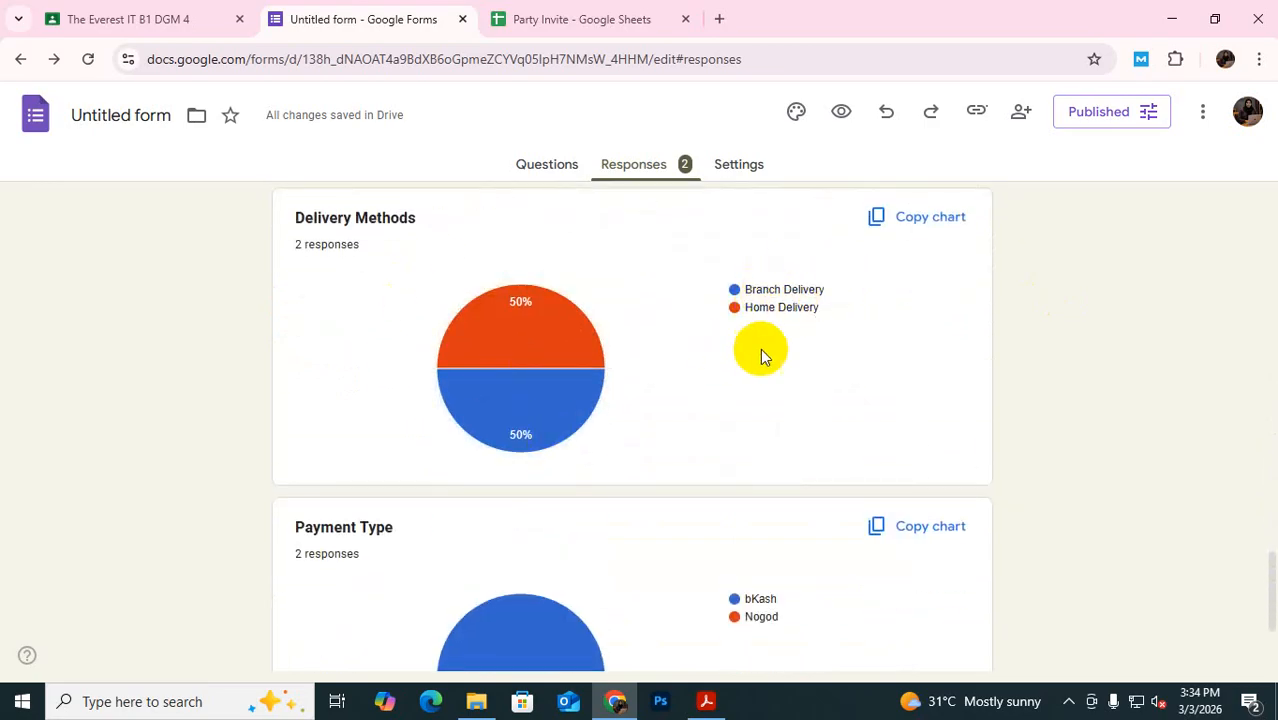
pyautogui.scroll(-2, 778, 350)
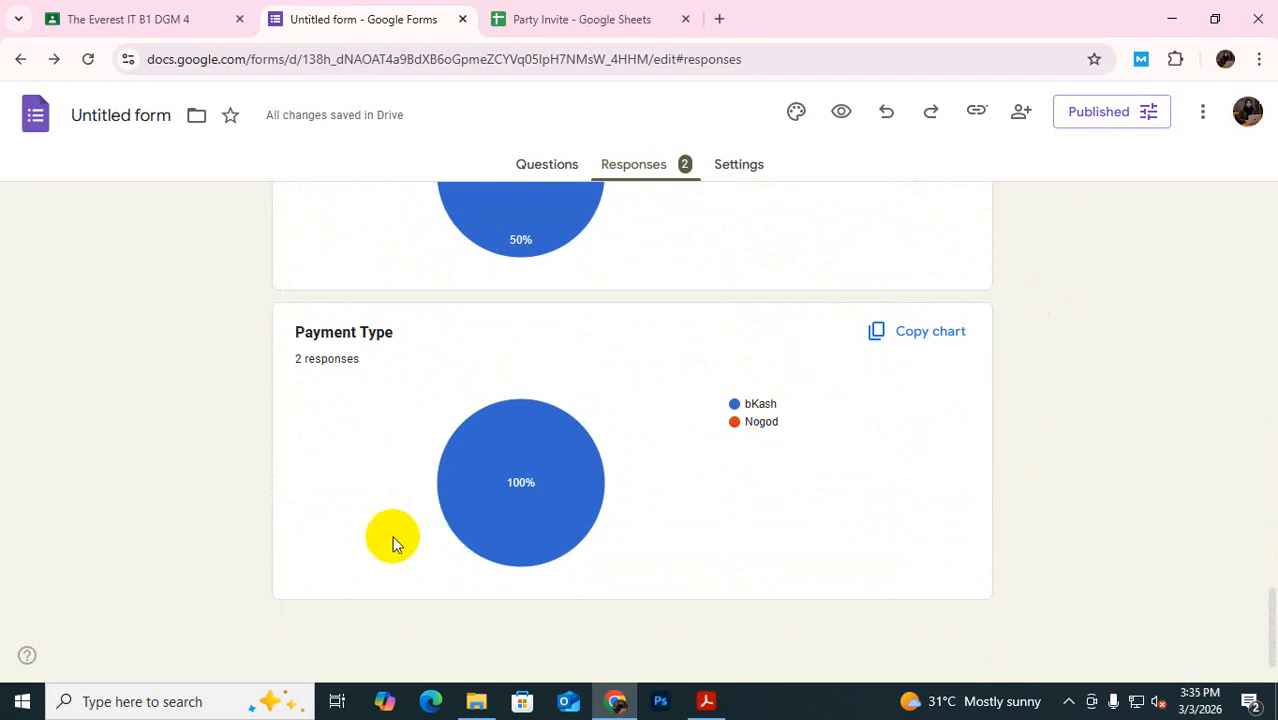
pyautogui.scroll(10, 781, 515)
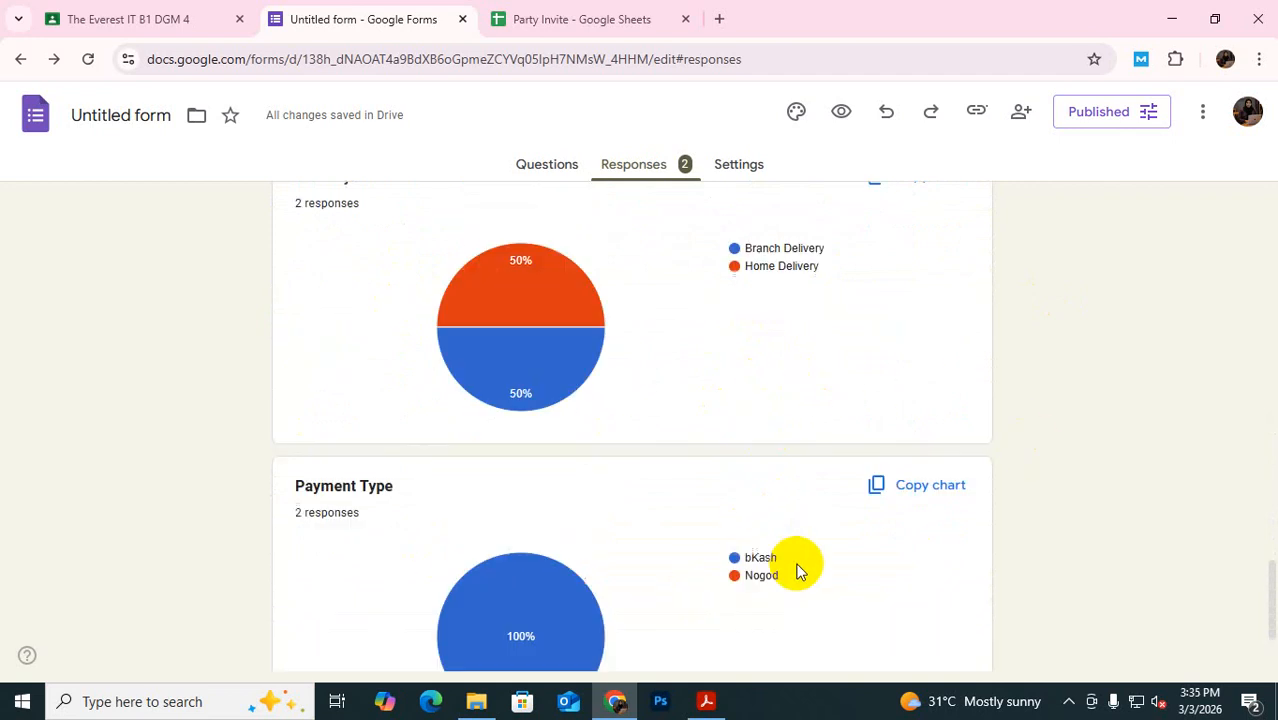
pyautogui.scroll(10, 798, 564)
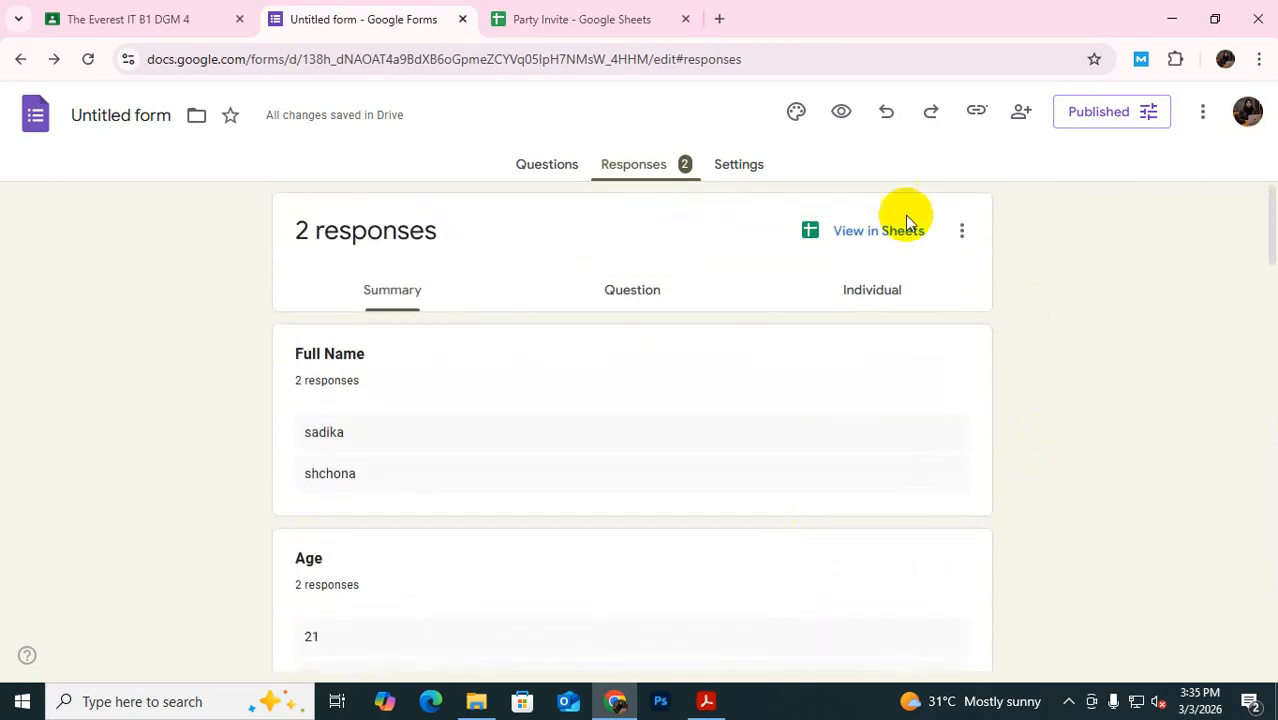
pyautogui.click(1069, 704)
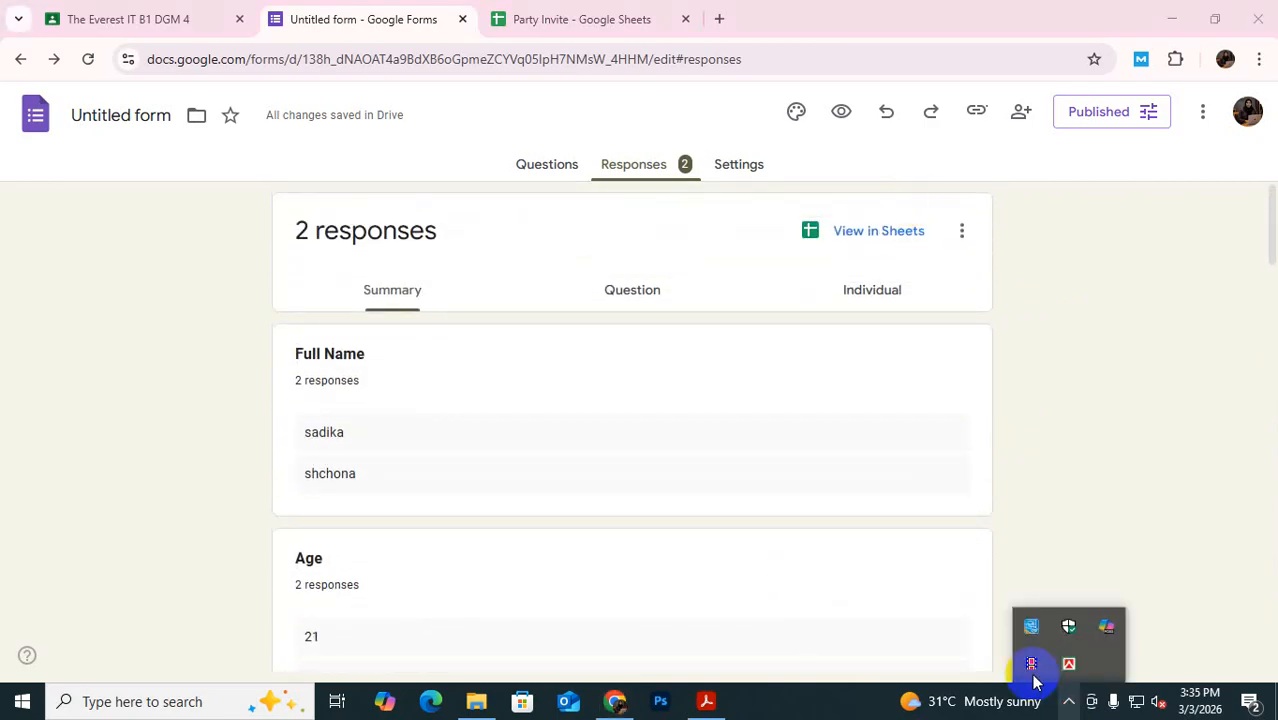